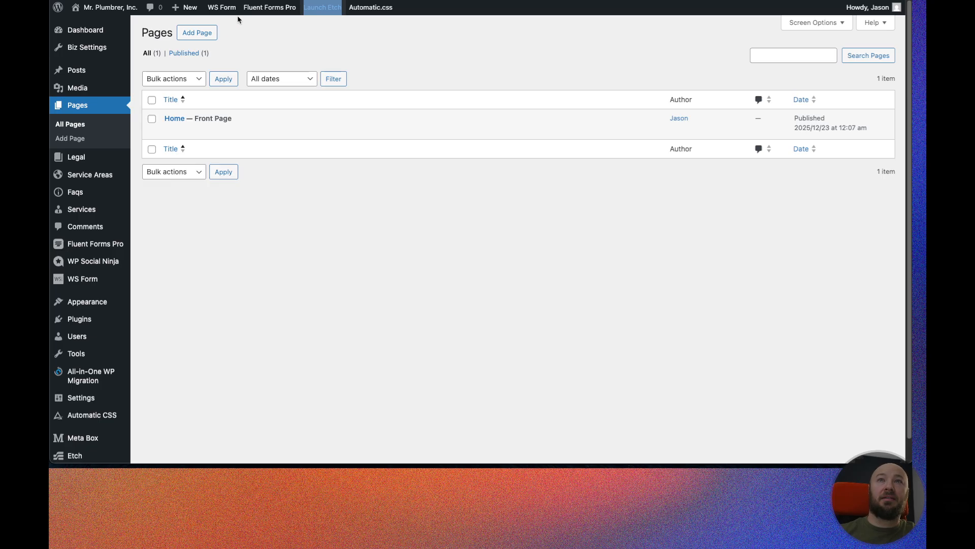
# Launch the Etch builder and add a new section at the end of the home page.
pyautogui.moveTo(269, 11)
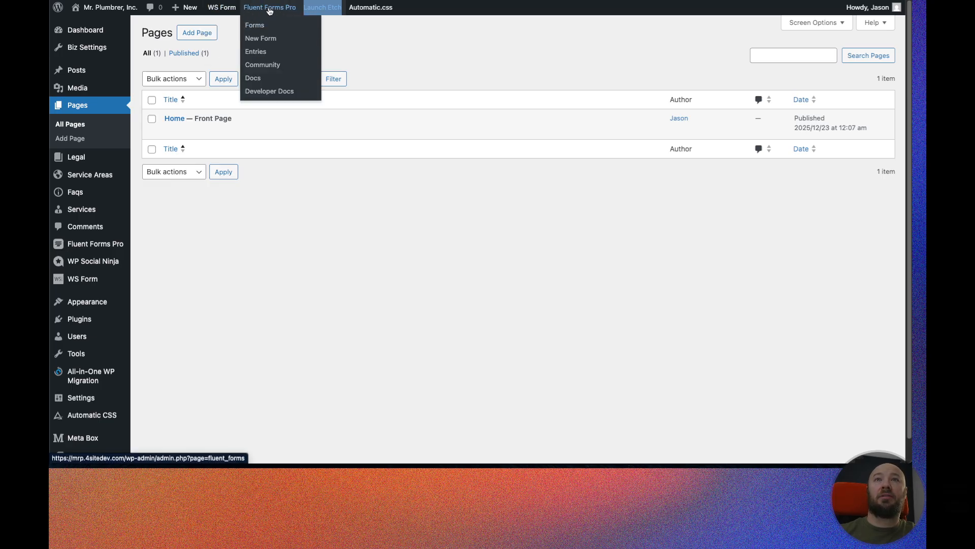
pyautogui.rightClick(331, 10)
pyautogui.click(334, 12)
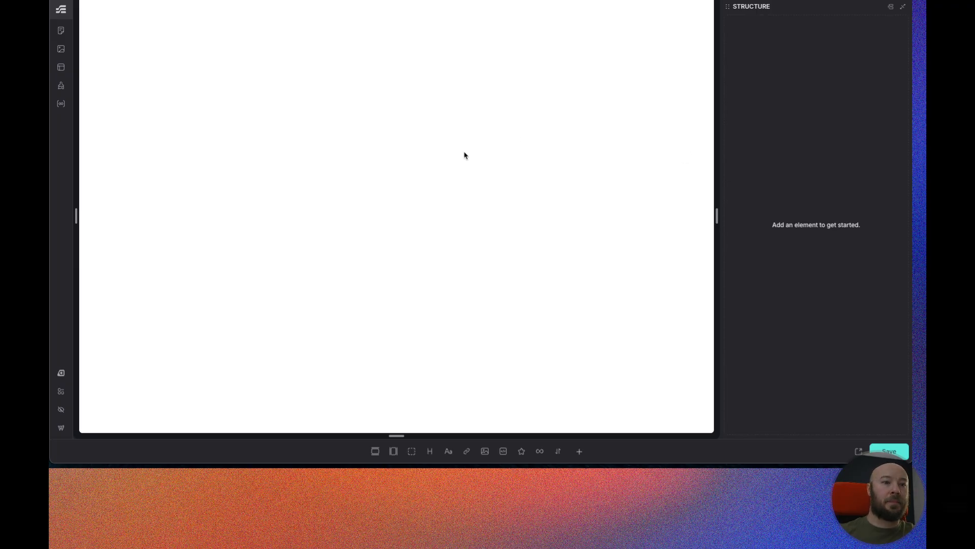
pyautogui.scroll(-20, 464, 135)
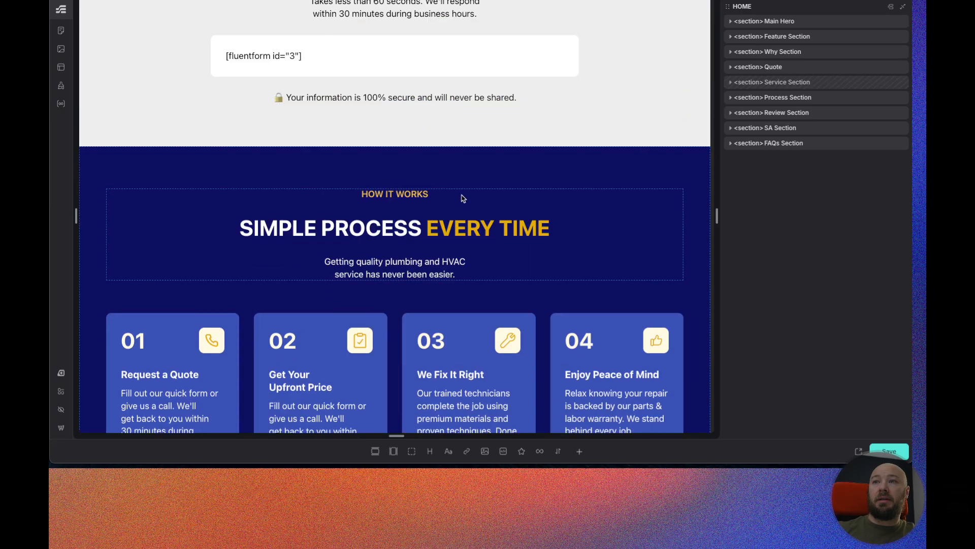
pyautogui.click(376, 451)
# Rename the new section to CTA Contact Section.
pyautogui.doubleClick(776, 160)
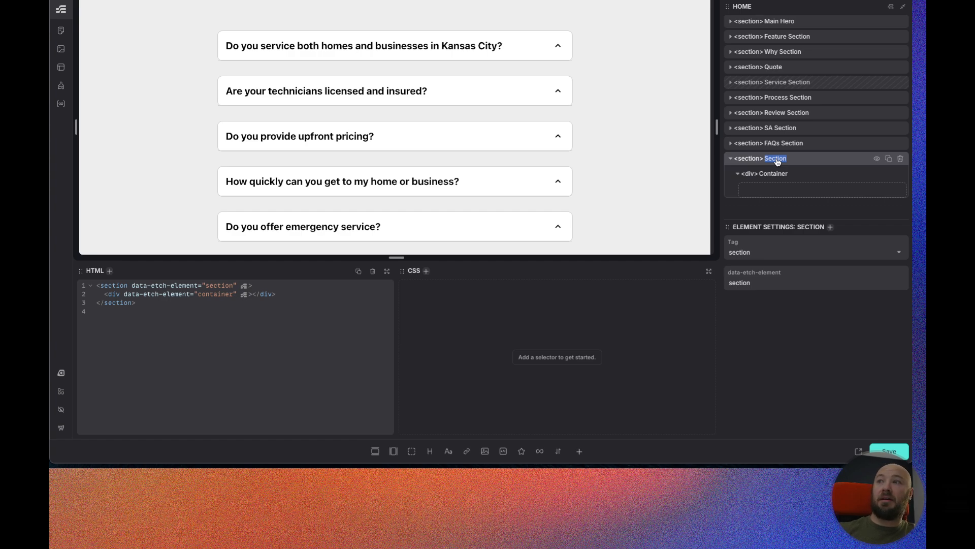
pyautogui.write('CTA Contact Section')
pyautogui.press('Return')
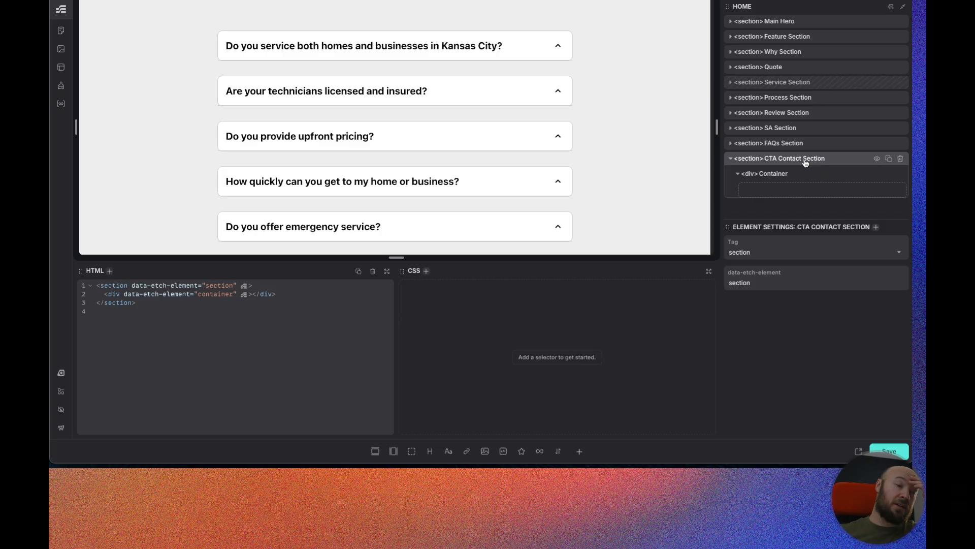
# Rename the section's container div to Inner and open the custom component picker for the section.
pyautogui.doubleClick(768, 175)
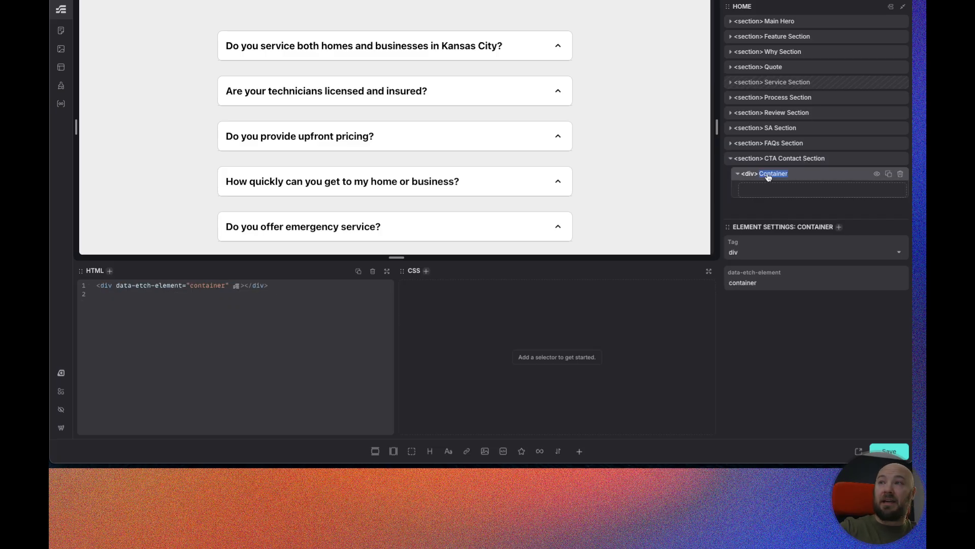
pyautogui.write('Inner')
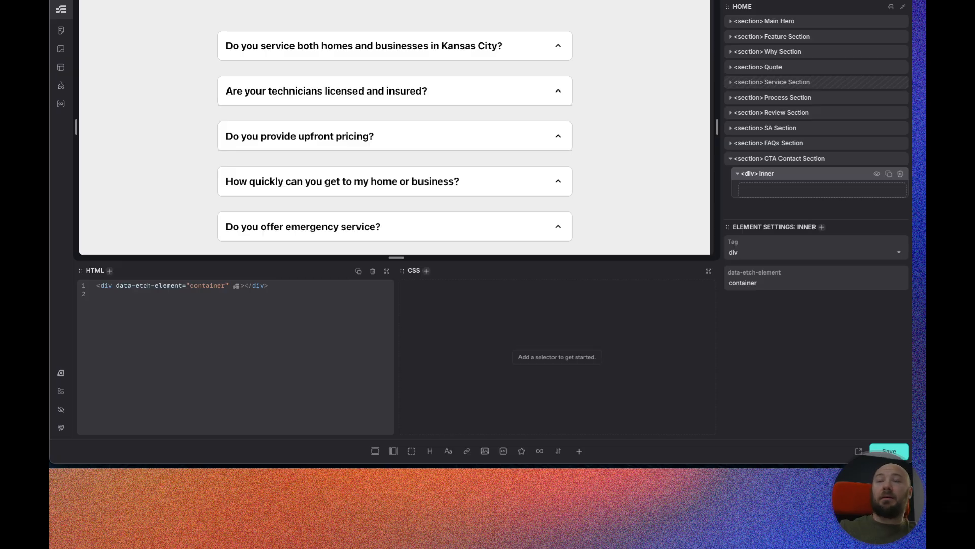
pyautogui.click(794, 158)
pyautogui.click(582, 451)
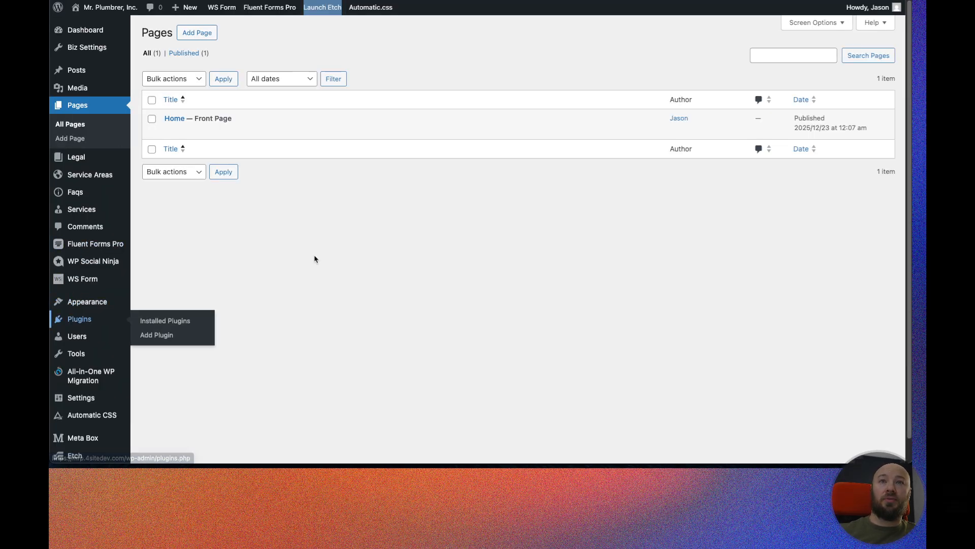
pyautogui.scroll(-3, 203, 330)
pyautogui.scroll(-1, 205, 332)
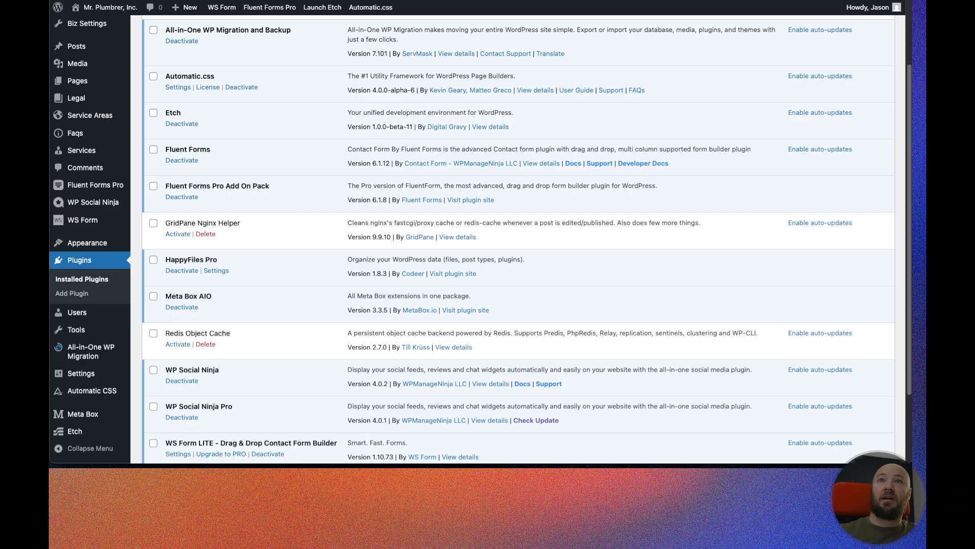
pyautogui.click(226, 0)
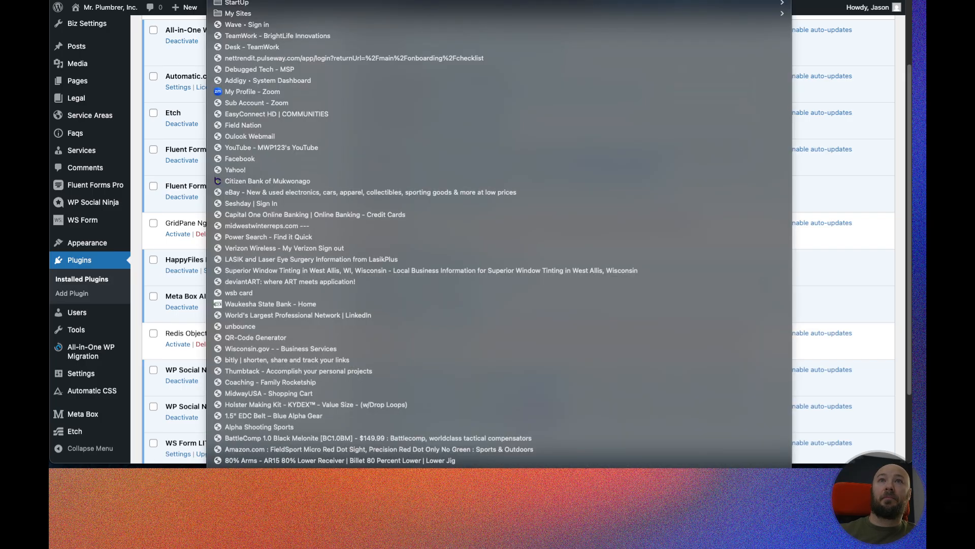
pyautogui.press('Escape')
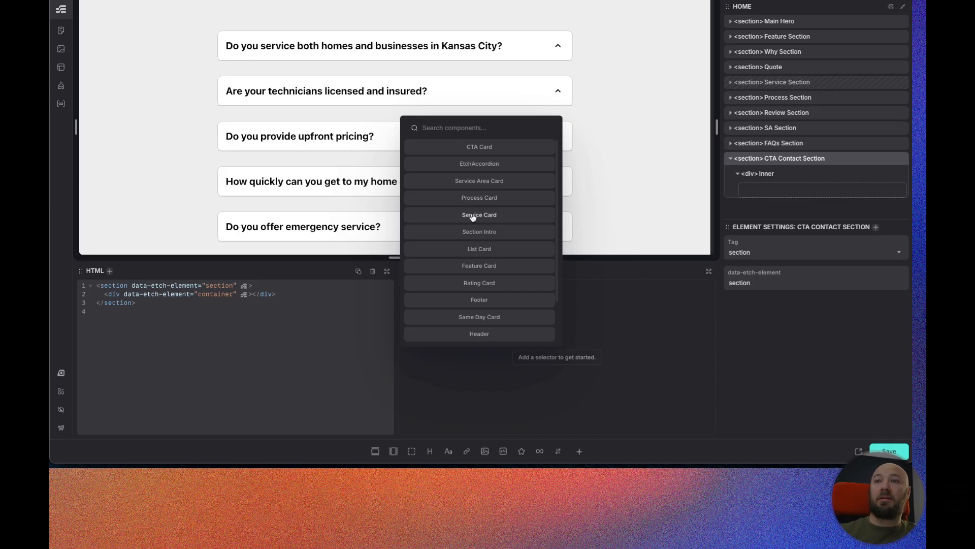
# Insert a Section Intro component into the CTA Contact Section and move it above the Inner div.
pyautogui.scroll(-1, 497, 234)
pyautogui.scroll(-2, 496, 235)
pyautogui.scroll(2, 486, 249)
pyautogui.click(480, 236)
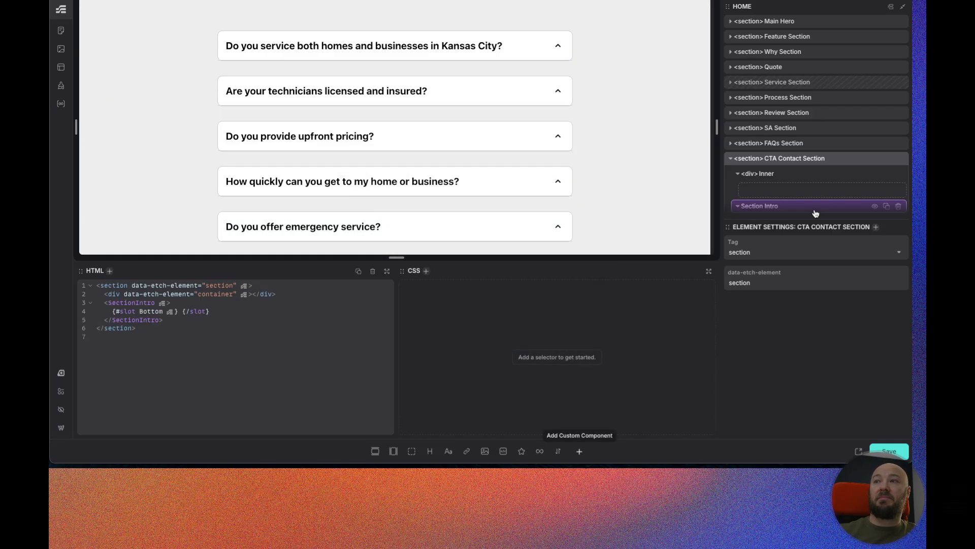
pyautogui.moveTo(793, 210); pyautogui.dragTo(800, 172)
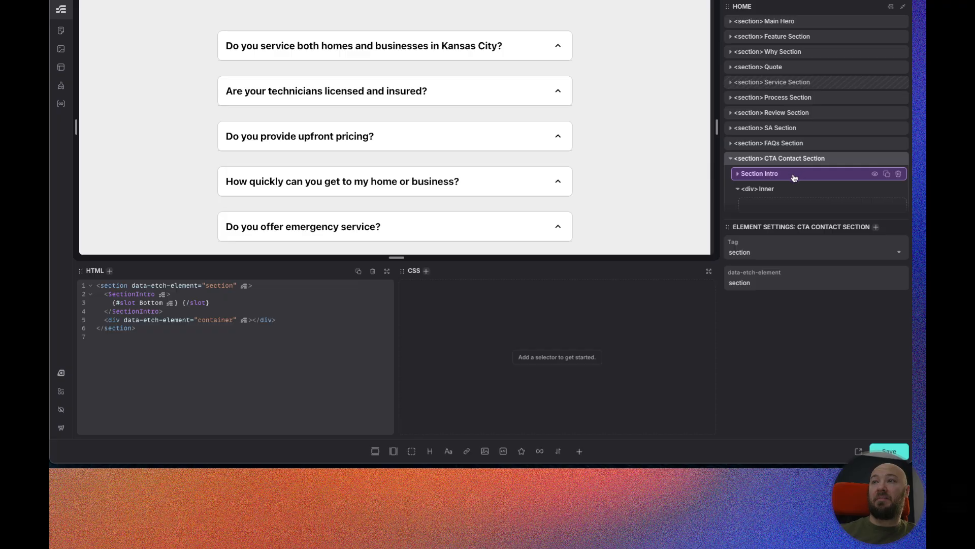
# Copy the CONTACT US label from the Figma design and paste it as the Section Intro's SEO Heading.
pyautogui.scroll(-5, 434, 156)
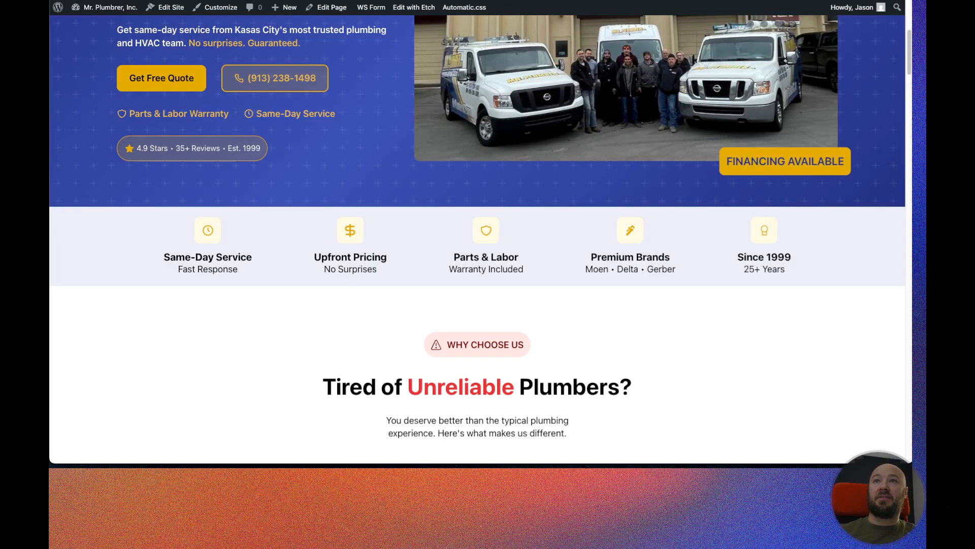
pyautogui.scroll(-10, 427, 258)
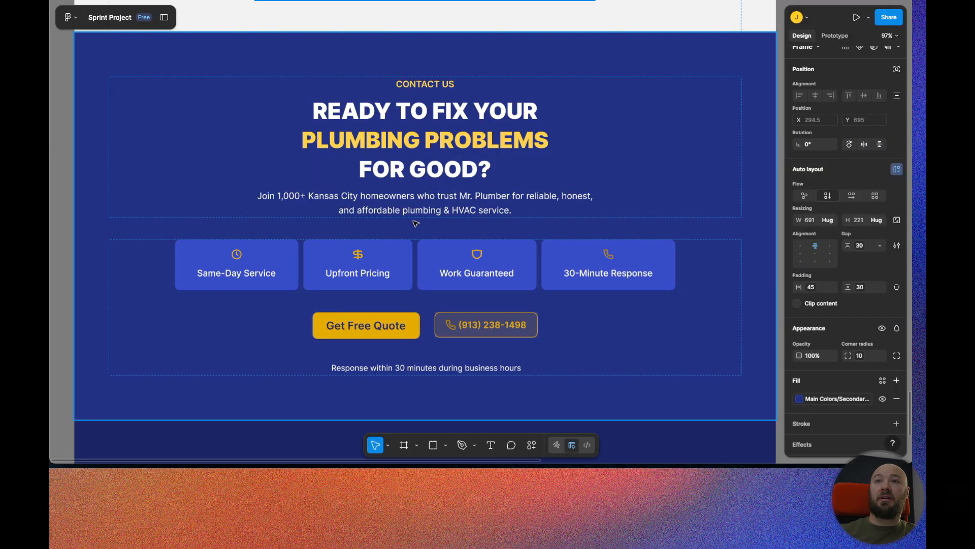
pyautogui.click(414, 224)
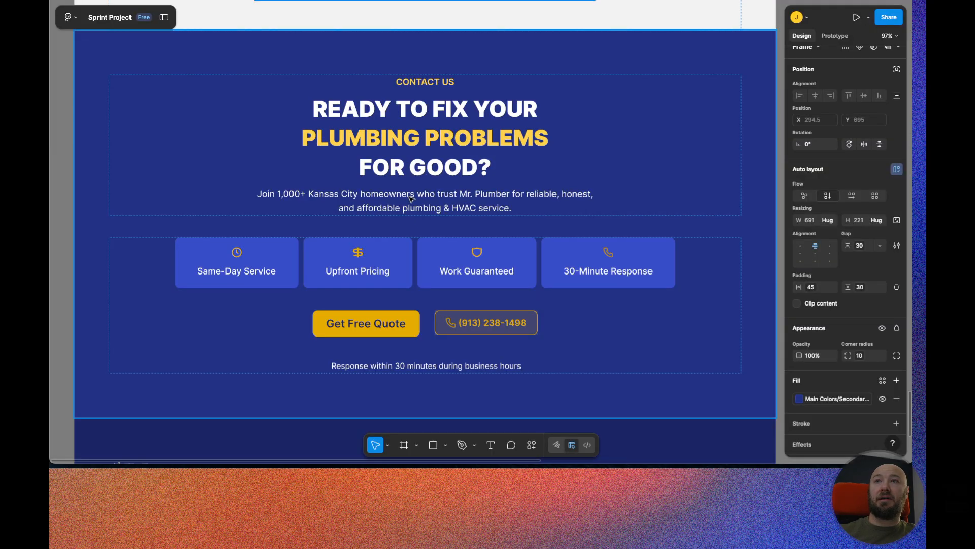
pyautogui.click(435, 83)
pyautogui.click(435, 82)
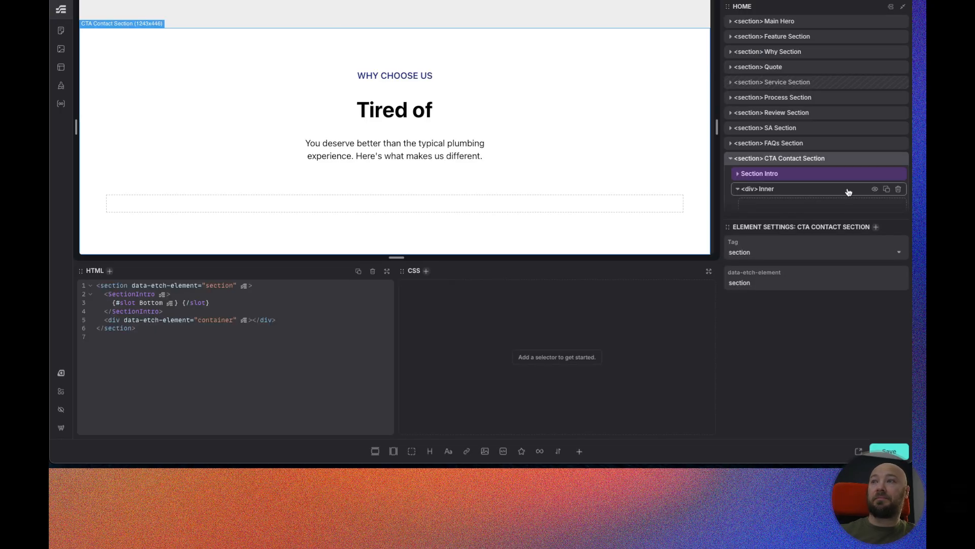
pyautogui.click(803, 175)
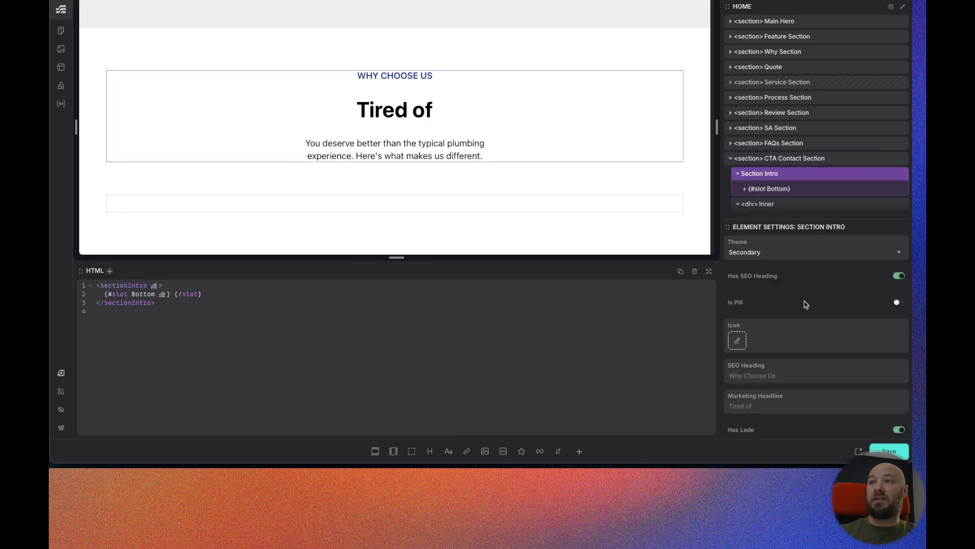
pyautogui.scroll(-1, 769, 352)
pyautogui.click(779, 343)
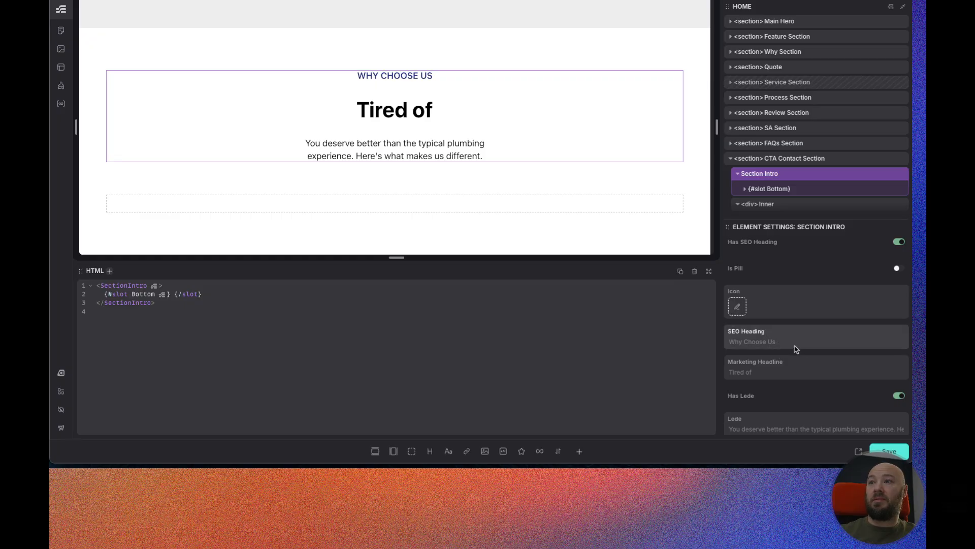
pyautogui.write('CONTACT US')
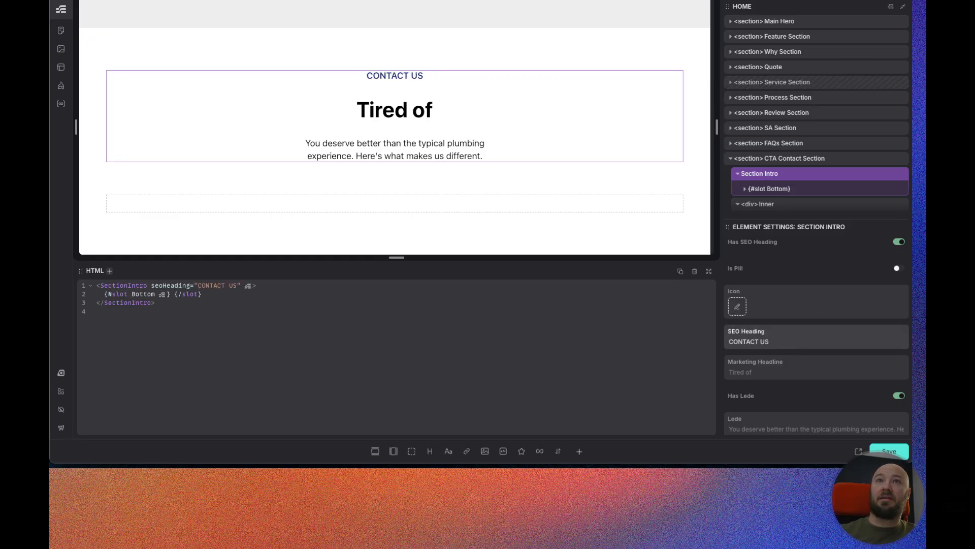
# Copy the design's heading and replace the Marketing Headline with READY TO FIX YOUR PLUMBING PROBLEMS FOR GOOD?
pyautogui.hotkey('ctrl', 'Tab')
pyautogui.doubleClick(418, 133)
pyautogui.hotkey('ctrl', 'c')
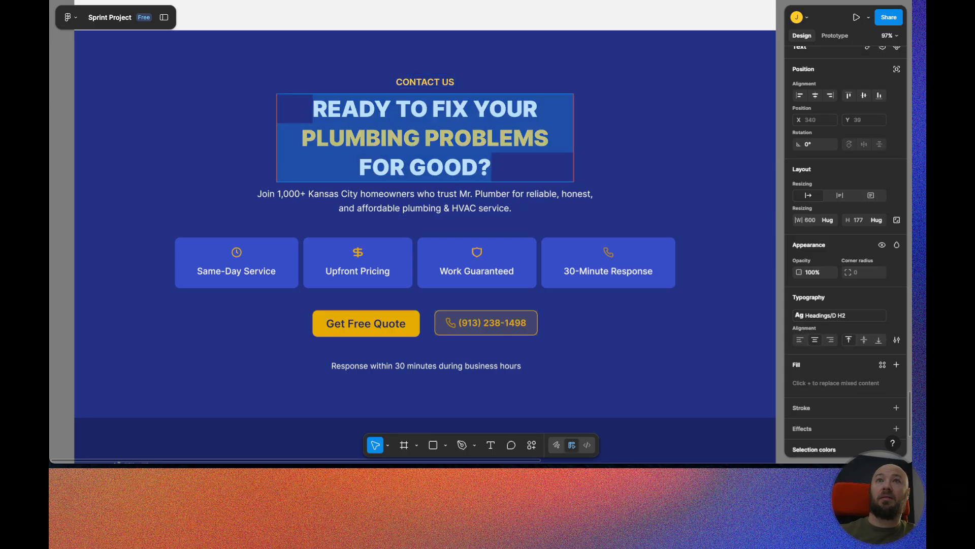
pyautogui.hotkey('ctrl', 'Tab')
pyautogui.click(770, 372)
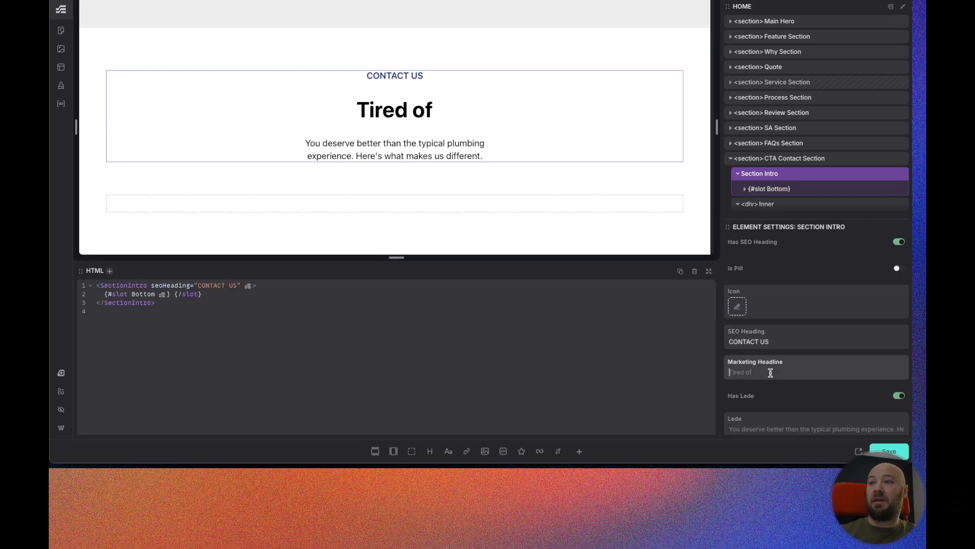
pyautogui.hotkey('ctrl', 'a')
pyautogui.hotkey('ctrl', 'v')
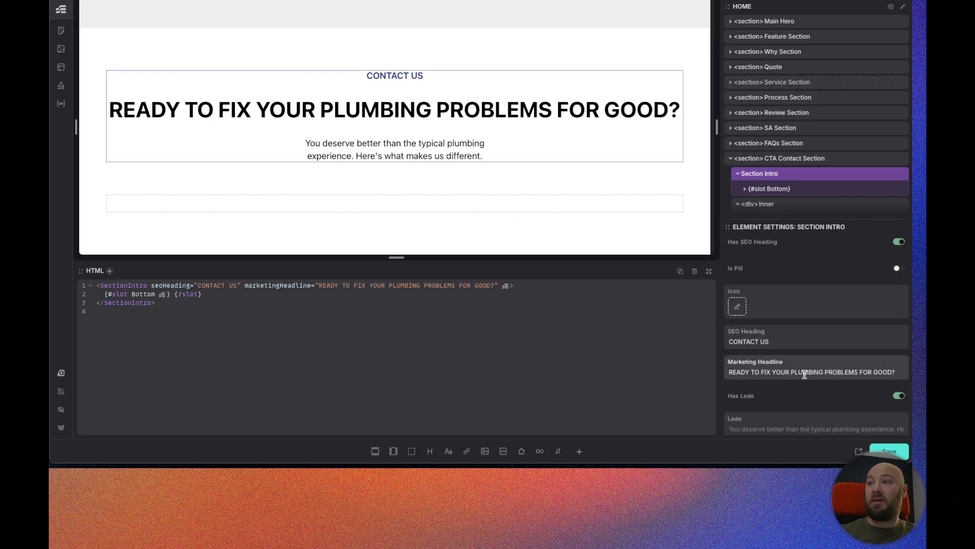
# Wrap PLUMBING PROBLEMS in the Marketing Headline with <span> and </span> tags.
pyautogui.hotkey('ctrl', 'Tab')
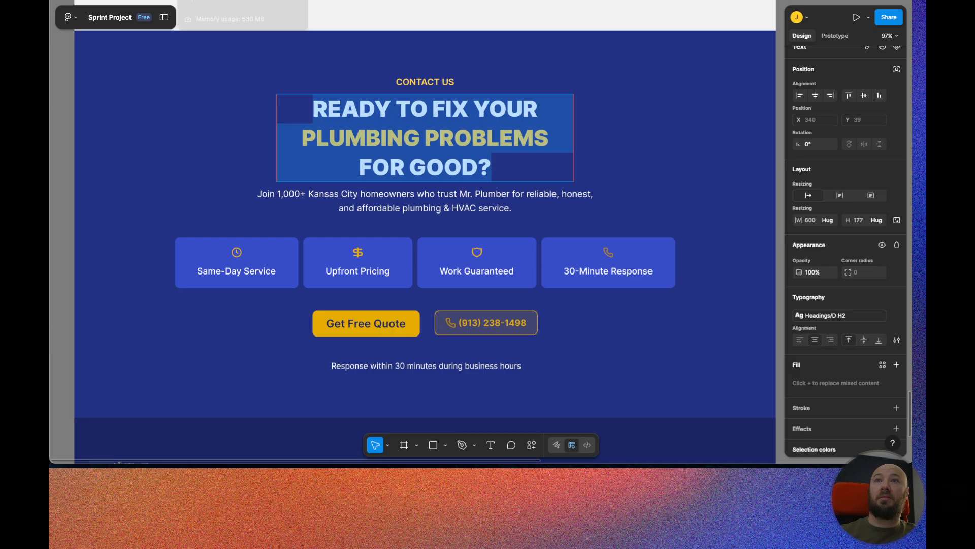
pyautogui.hotkey('ctrl', 'Tab')
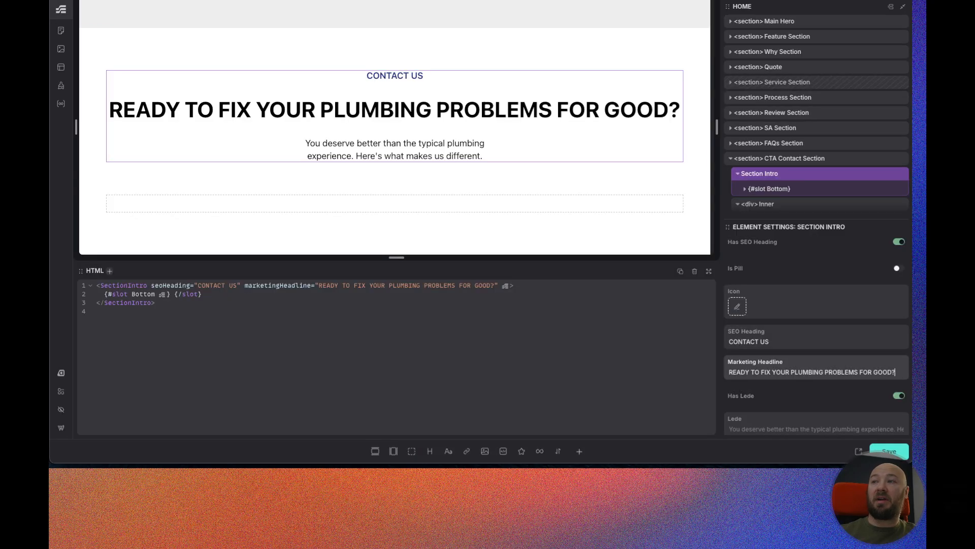
pyautogui.click(792, 371)
pyautogui.write('>')
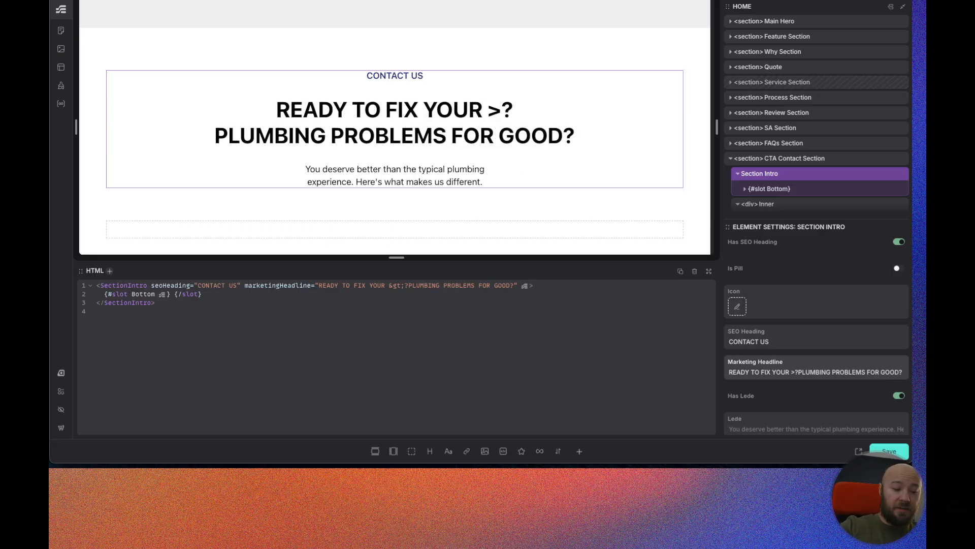
pyautogui.press('BackSpace')
pyautogui.press('Delete')
pyautogui.write('<>')
pyautogui.write('span')
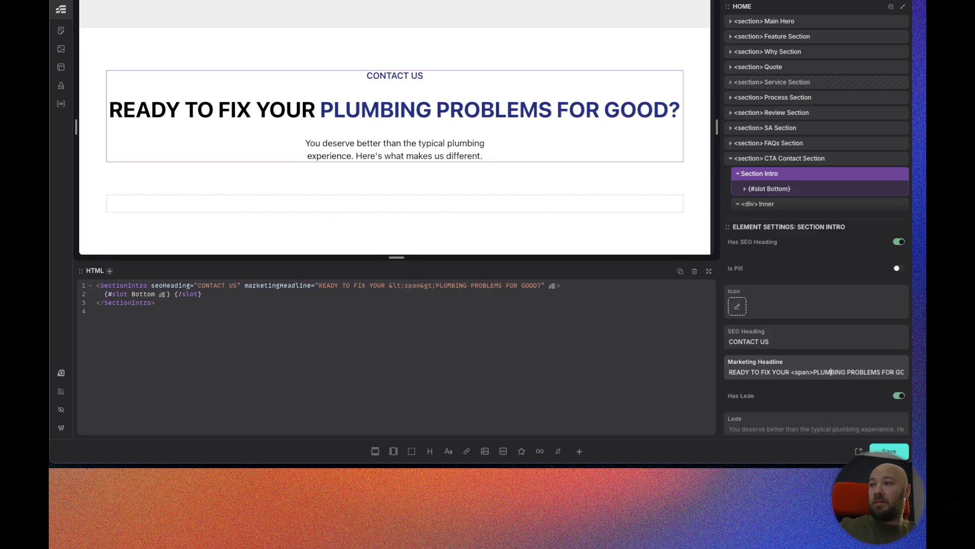
pyautogui.write('>')
pyautogui.press('BackSpace')
pyautogui.write('<>')
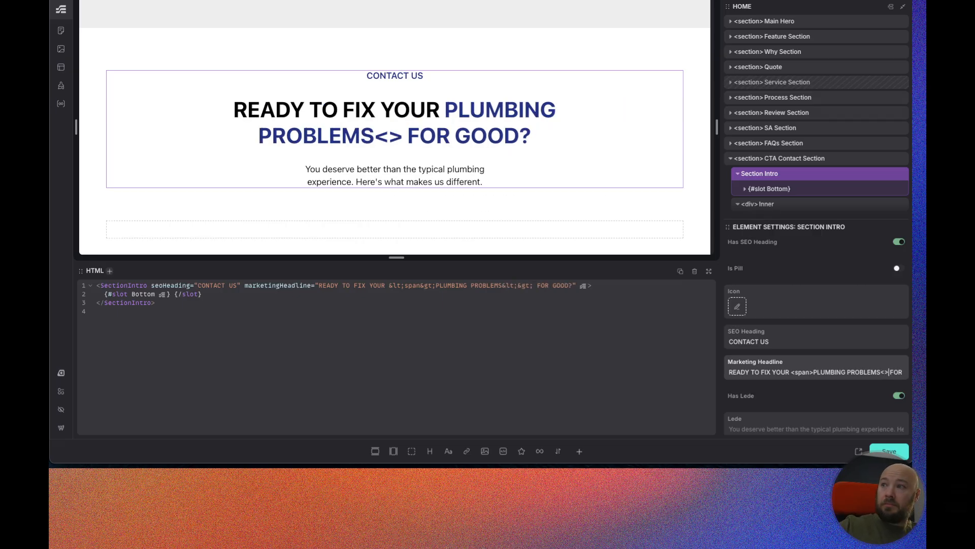
pyautogui.write('/span')
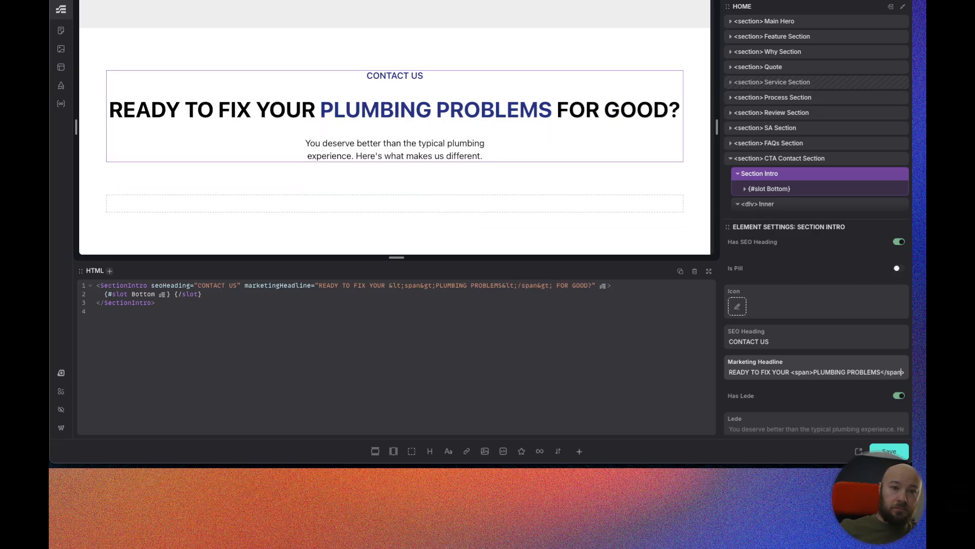
# Copy the design's intro paragraph and paste it into the Section Intro's Lede field.
pyautogui.press('Escape')
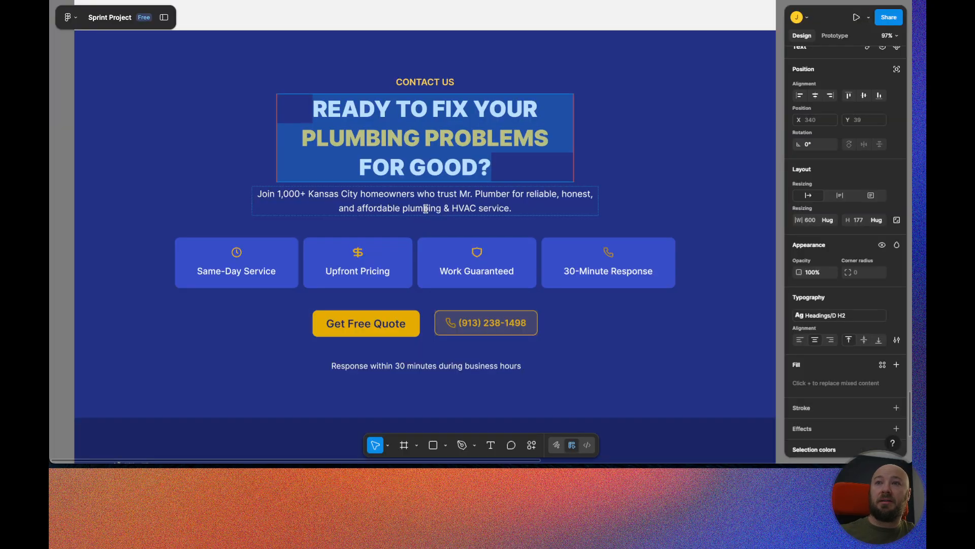
pyautogui.doubleClick(421, 201)
pyautogui.hotkey('ctrl', 'c')
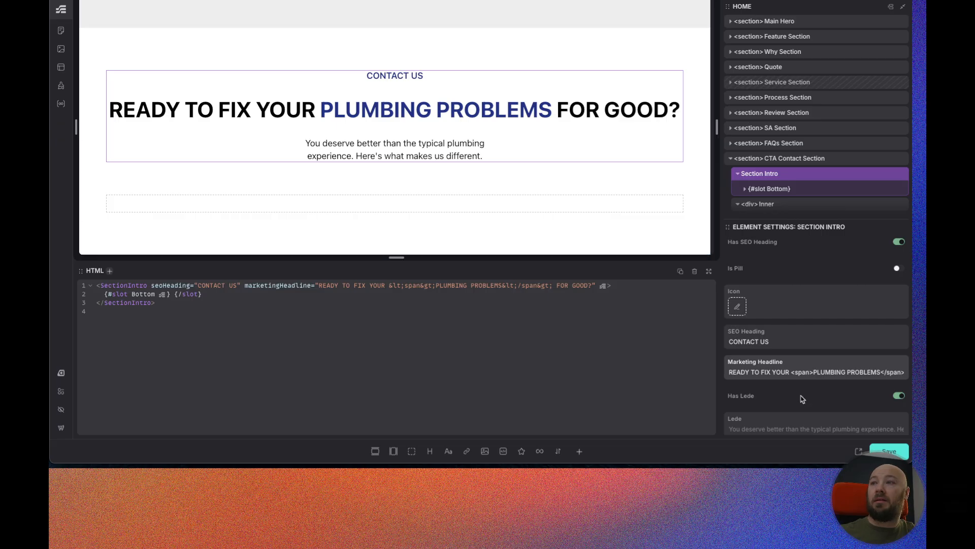
pyautogui.scroll(-1, 777, 396)
pyautogui.click(776, 403)
pyautogui.hotkey('ctrl', 'v')
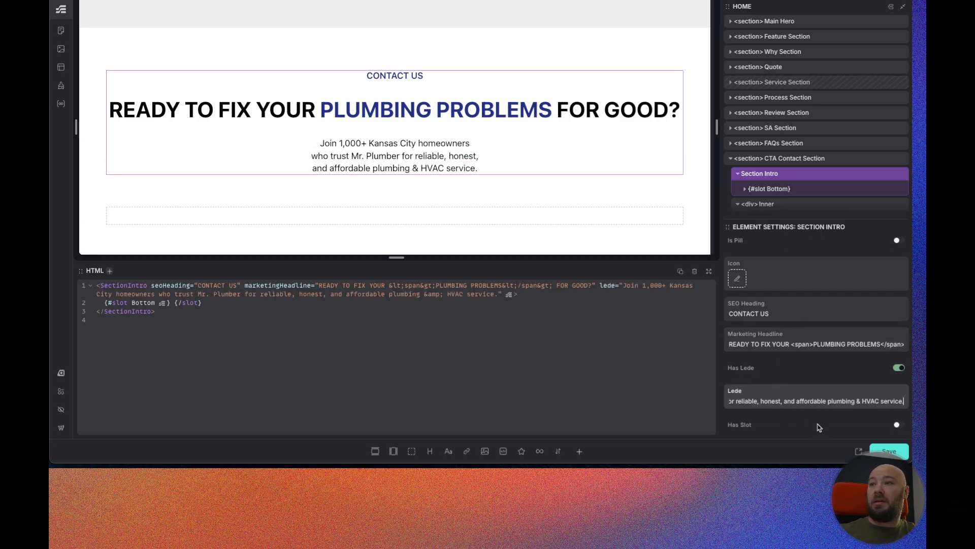
pyautogui.scroll(3, 792, 262)
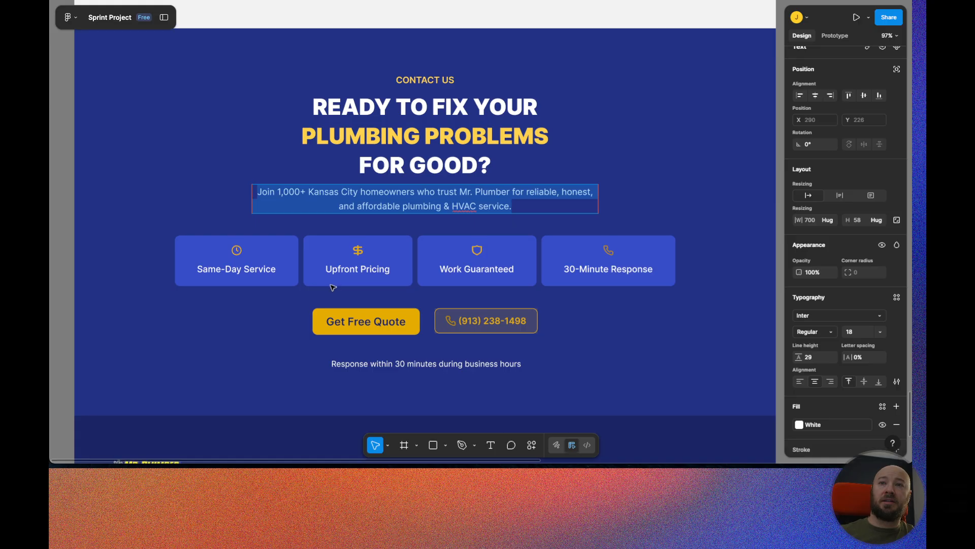
pyautogui.scroll(-1, 325, 280)
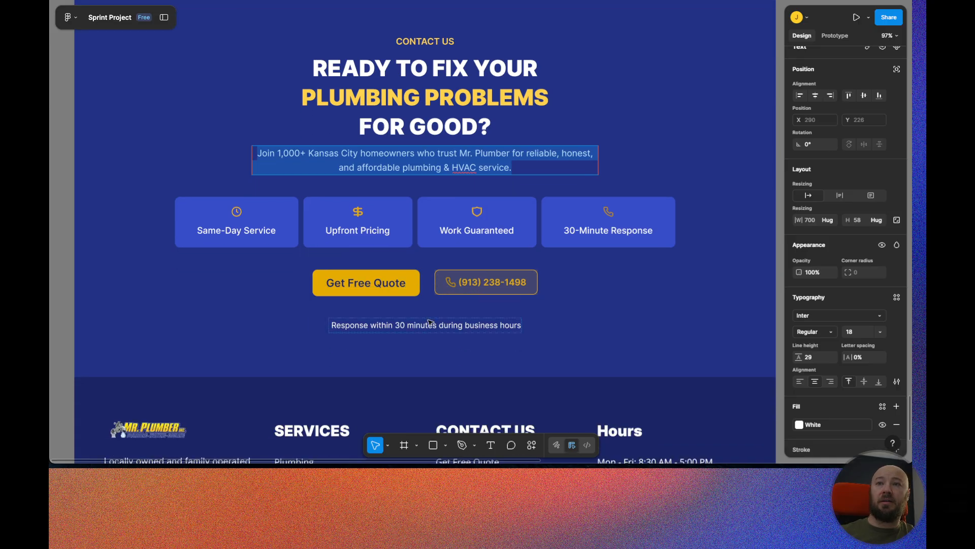
pyautogui.scroll(3, 441, 339)
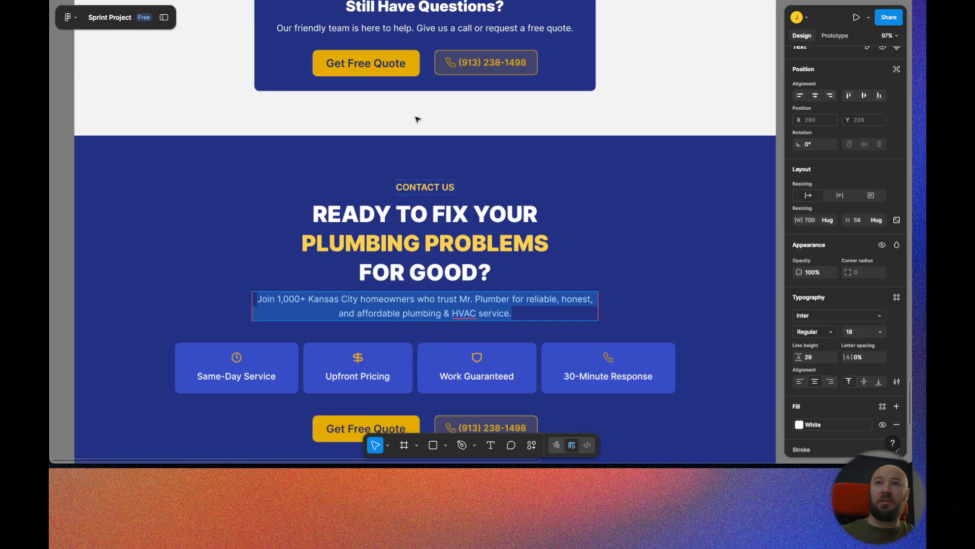
# Add an empty div inside the CTA Contact Section's Inner container.
pyautogui.scroll(-2, 446, 272)
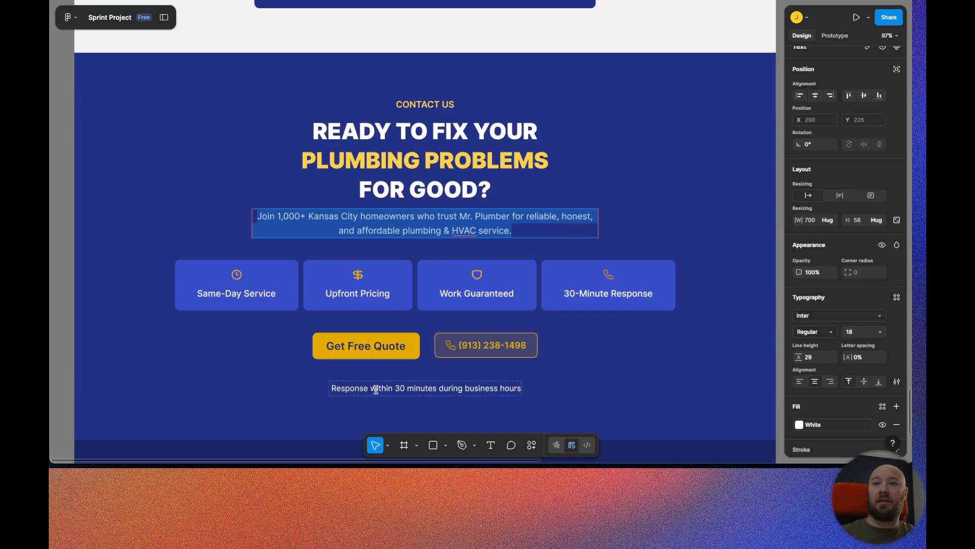
pyautogui.scroll(-1, 493, 390)
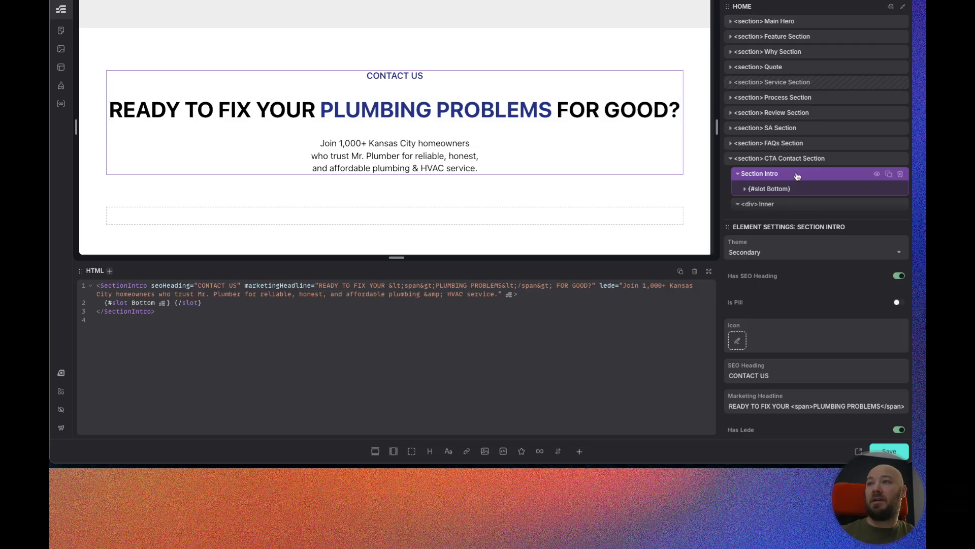
pyautogui.scroll(-1, 798, 176)
pyautogui.click(797, 176)
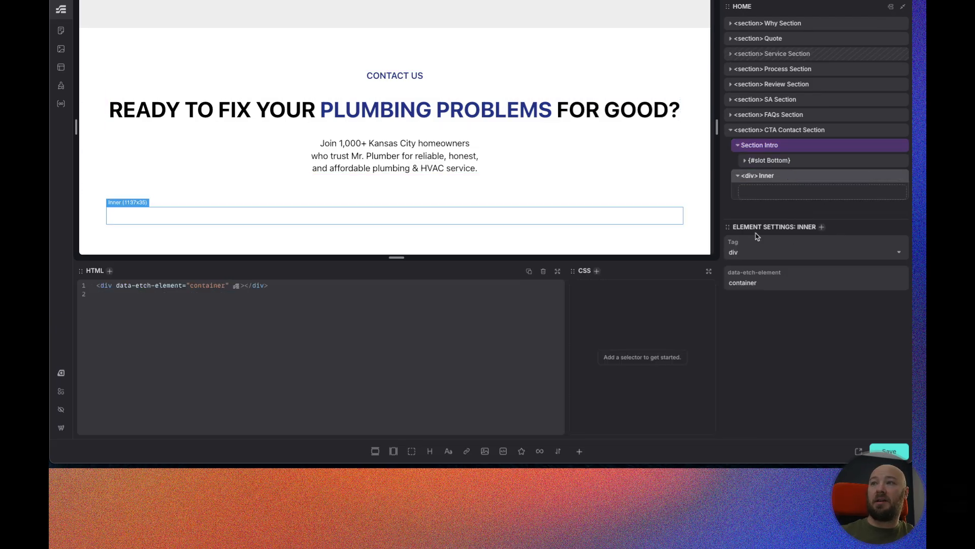
pyautogui.click(411, 453)
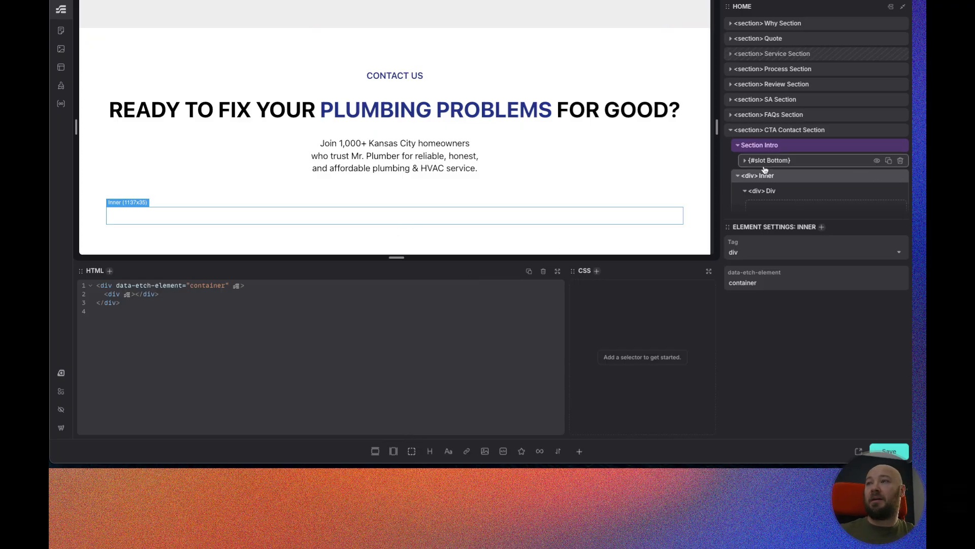
pyautogui.scroll(-1, 793, 178)
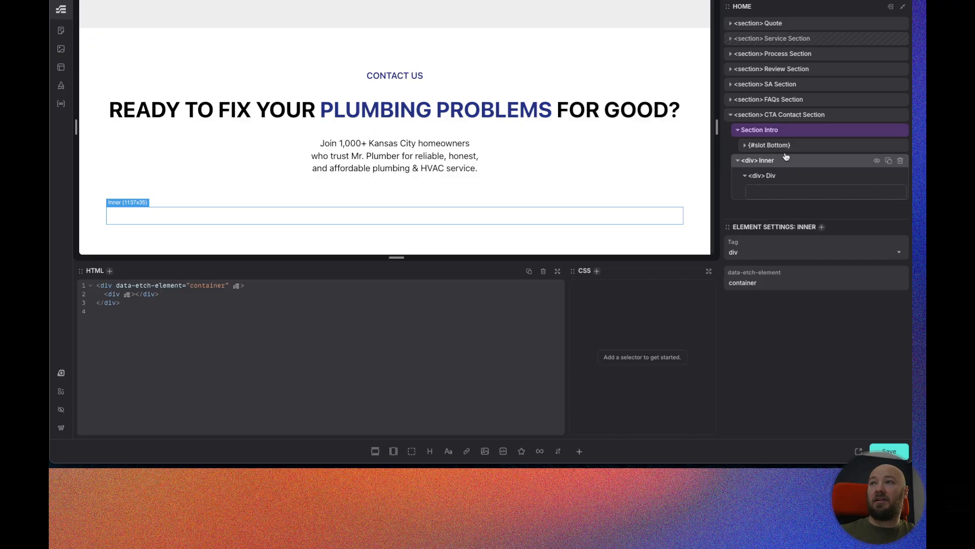
# Copy the CTA Wrapper holding the two buttons from the Main Hero section.
pyautogui.click(731, 101)
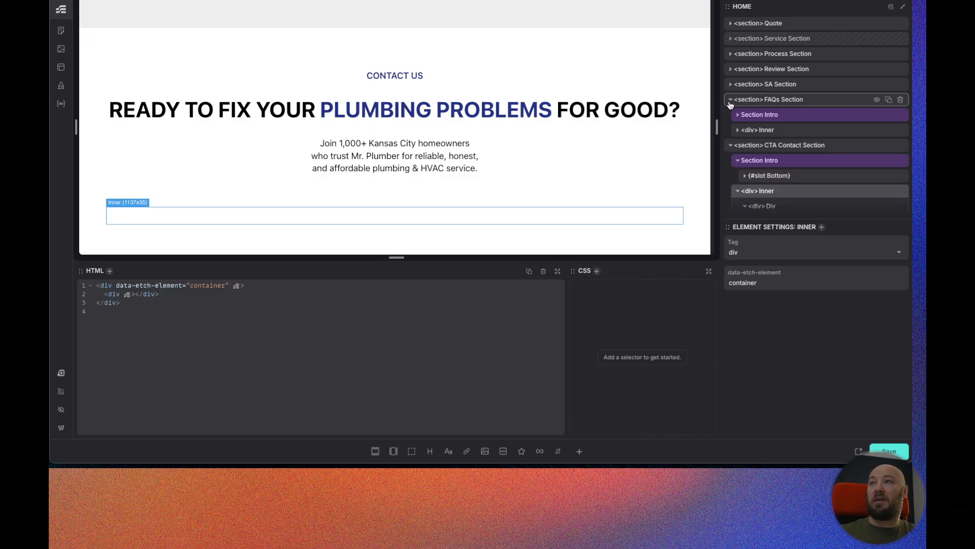
pyautogui.click(737, 130)
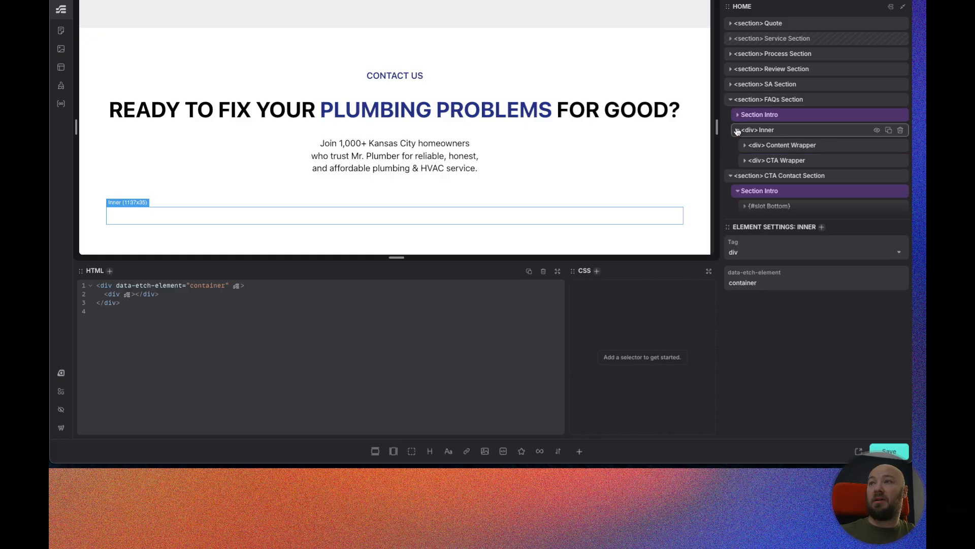
pyautogui.click(745, 161)
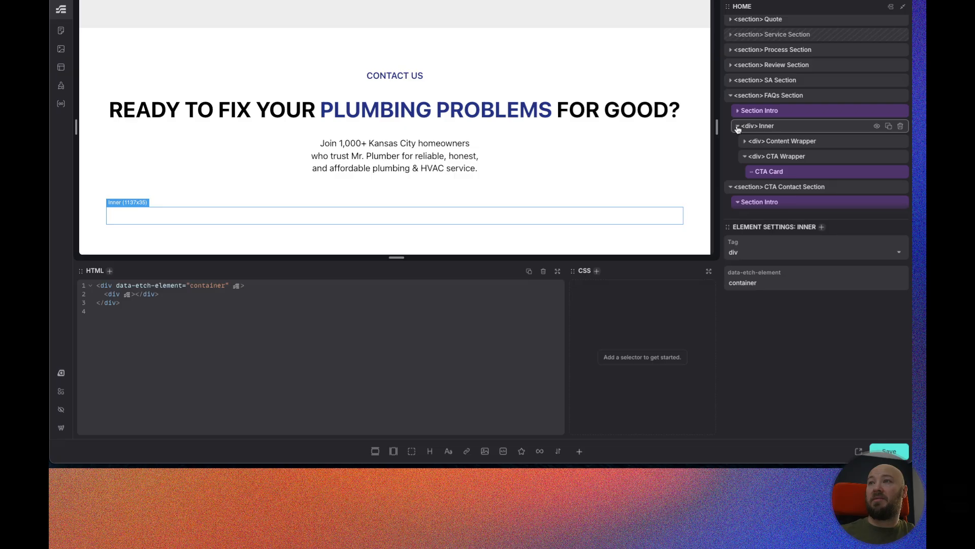
pyautogui.click(730, 95)
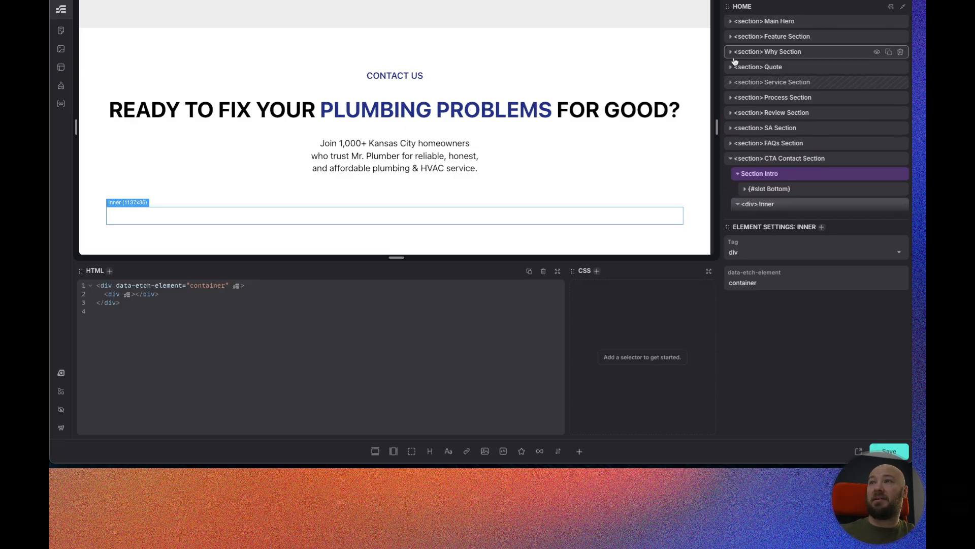
pyautogui.click(731, 21)
pyautogui.click(737, 37)
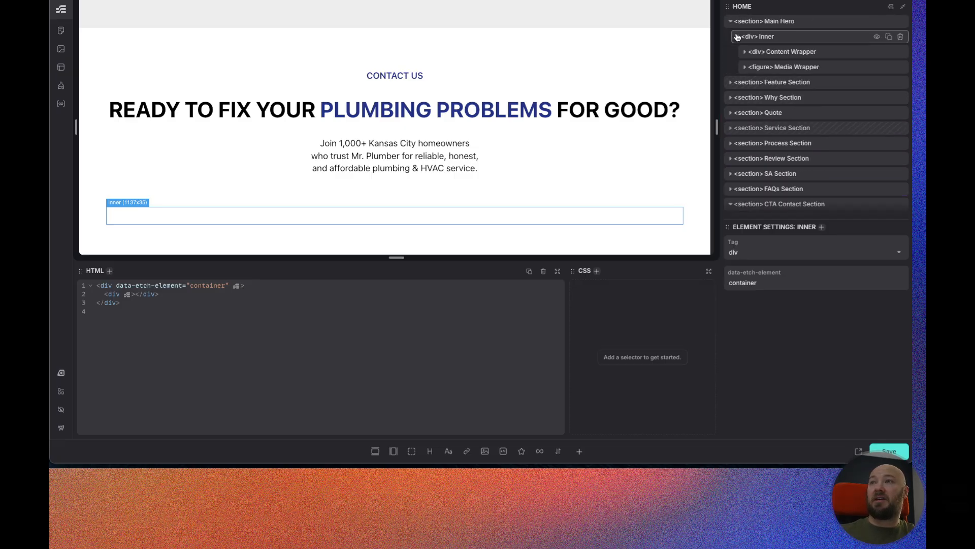
pyautogui.click(745, 51)
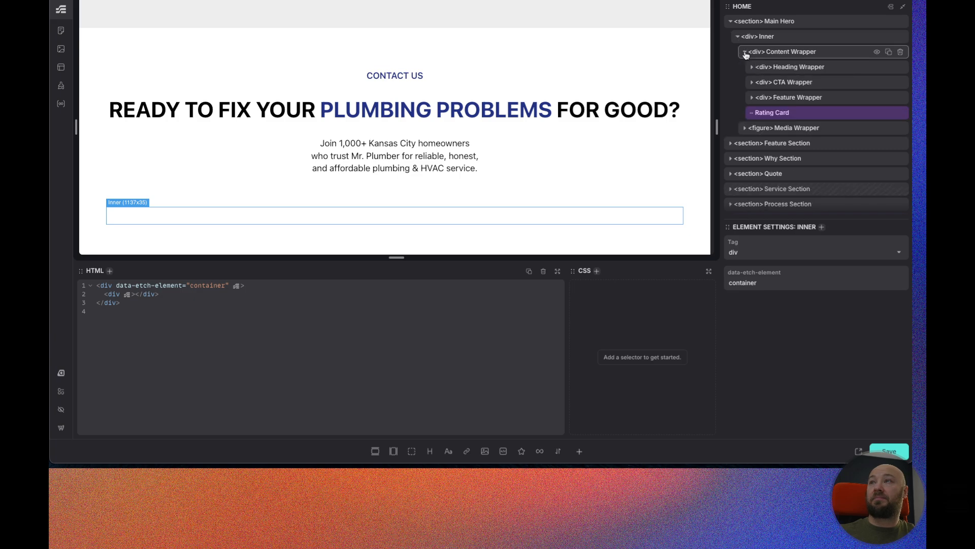
pyautogui.click(752, 83)
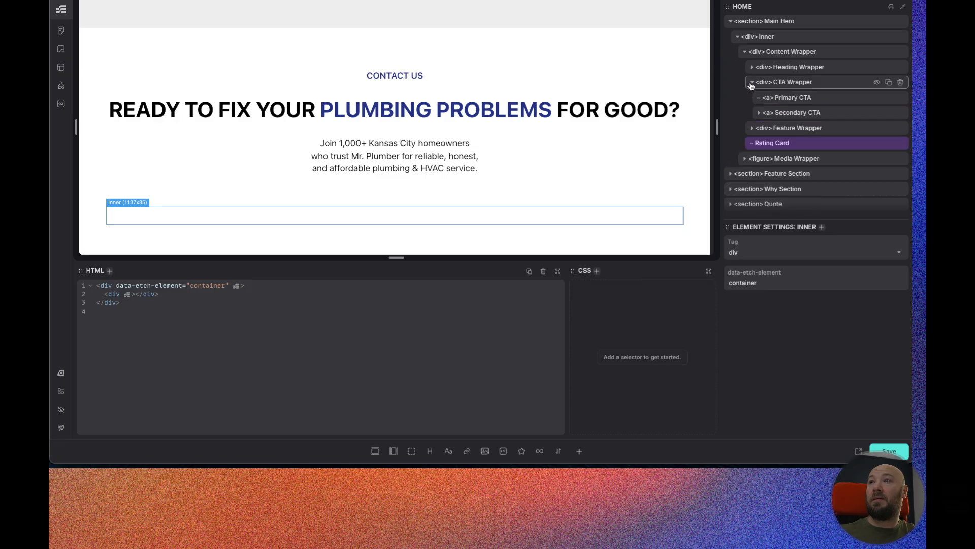
pyautogui.click(812, 83)
pyautogui.hotkey('ctrl', 'c')
# Paste the CTA Wrapper into the CTA Contact Section's Inner container.
pyautogui.scroll(-4, 812, 86)
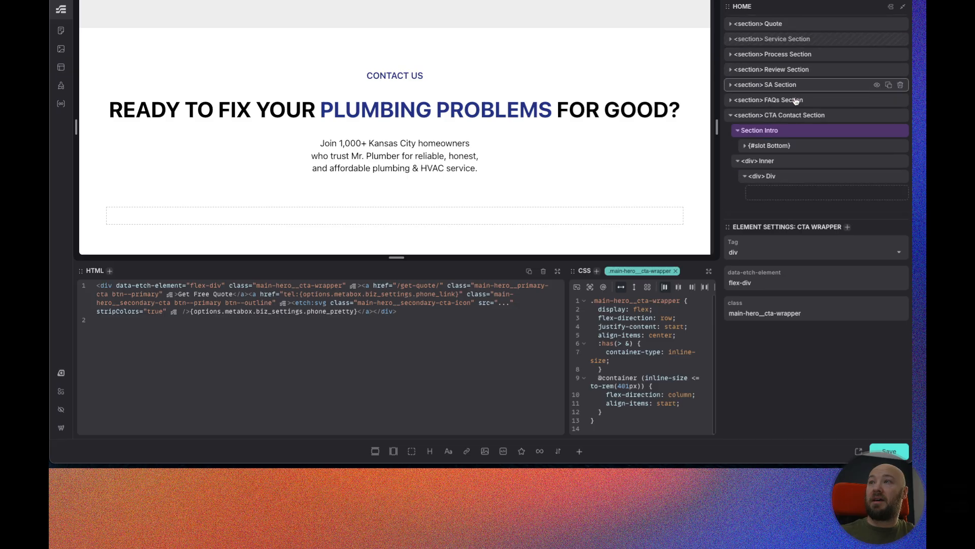
pyautogui.click(795, 161)
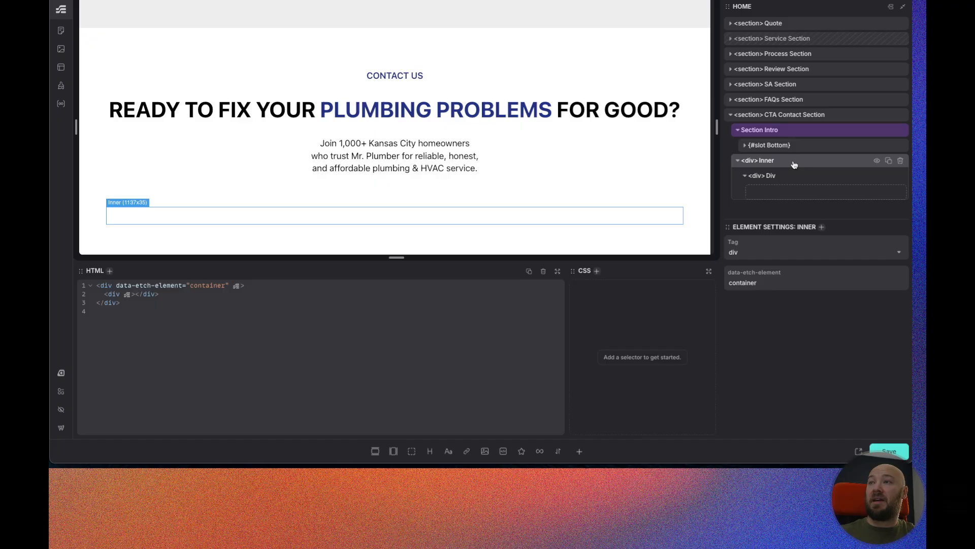
pyautogui.hotkey('ctrl', 'v')
pyautogui.scroll(-2, 793, 164)
pyautogui.scroll(-1, 429, 183)
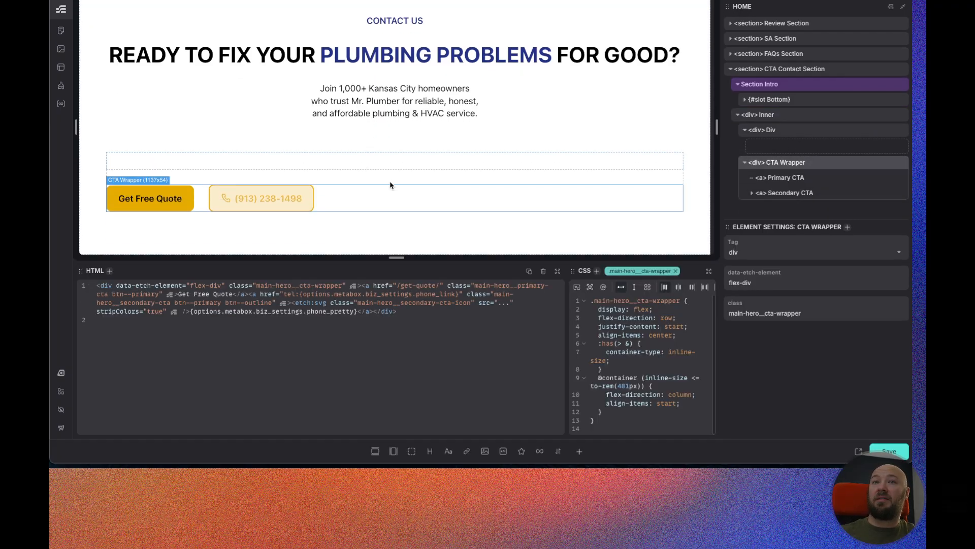
# Add a text paragraph to the Inner container and name it Callout Text.
pyautogui.click(788, 115)
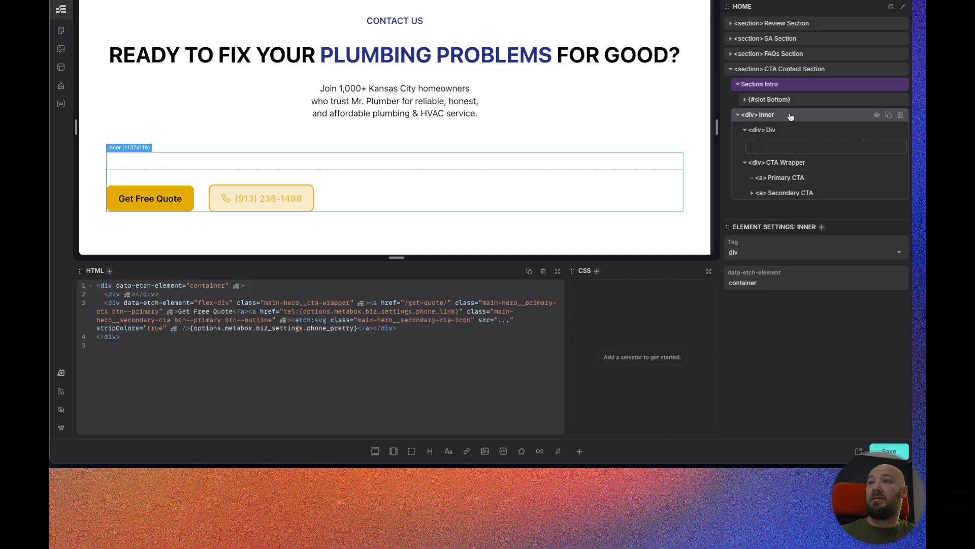
pyautogui.click(448, 452)
pyautogui.scroll(-1, 767, 193)
pyautogui.doubleClick(767, 194)
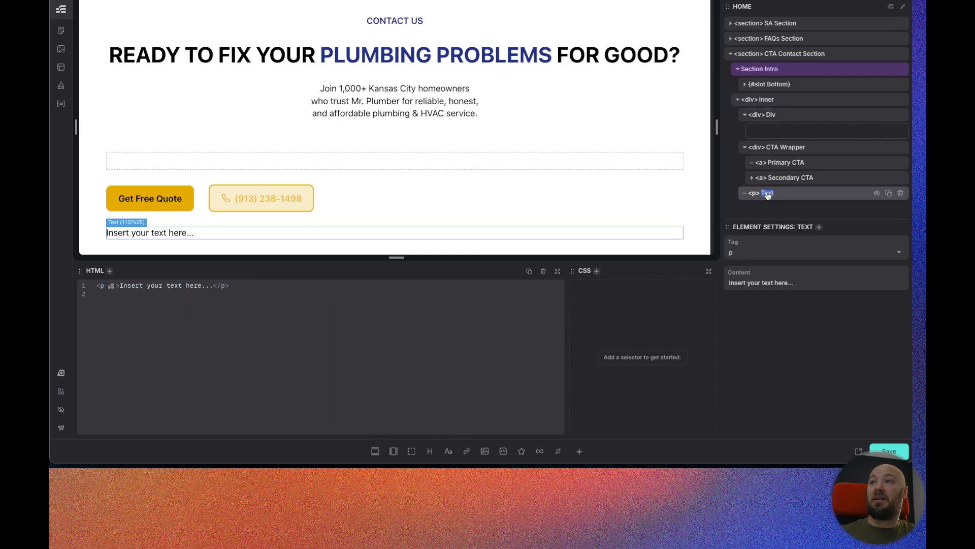
pyautogui.write('Callout Text')
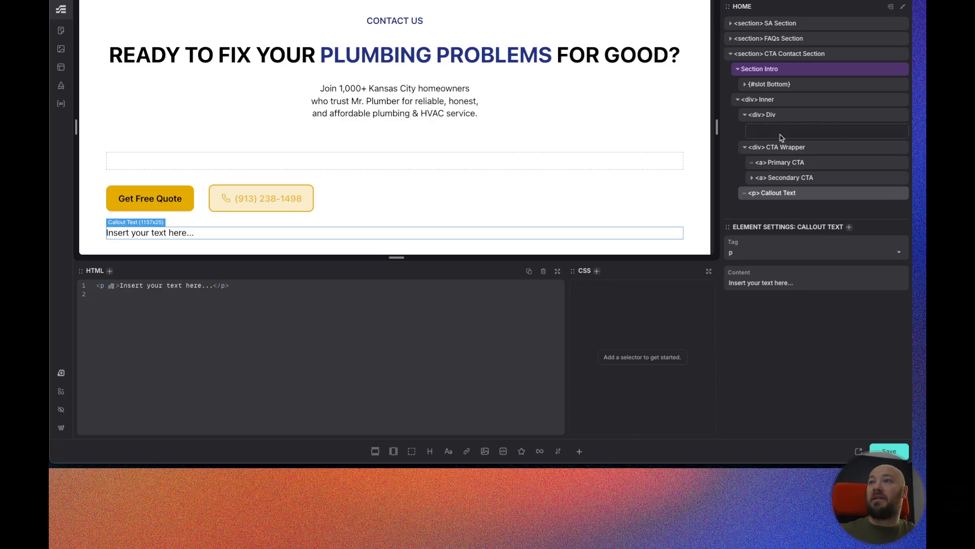
# Rename the empty div in the Inner container as Content Wrapper.
pyautogui.doubleClick(770, 116)
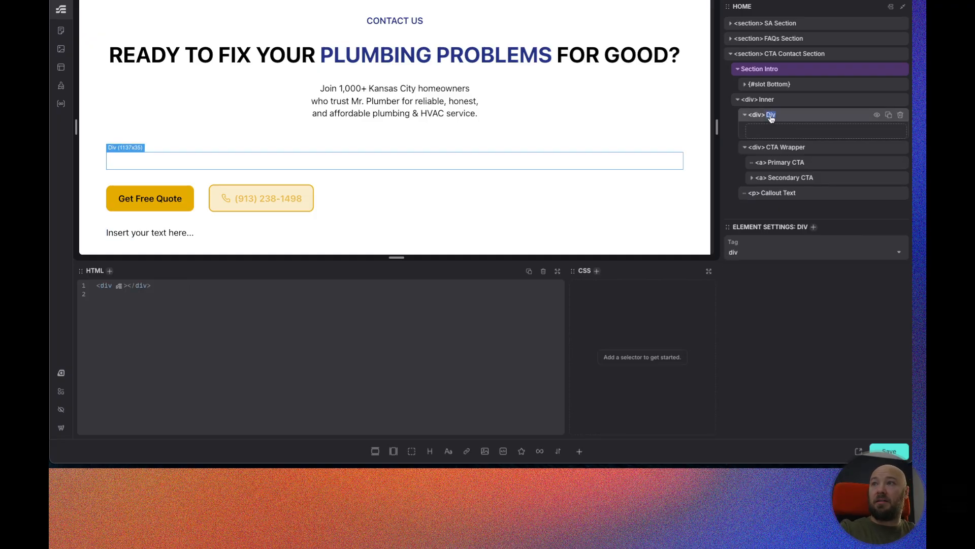
pyautogui.write('Content Wrappe')
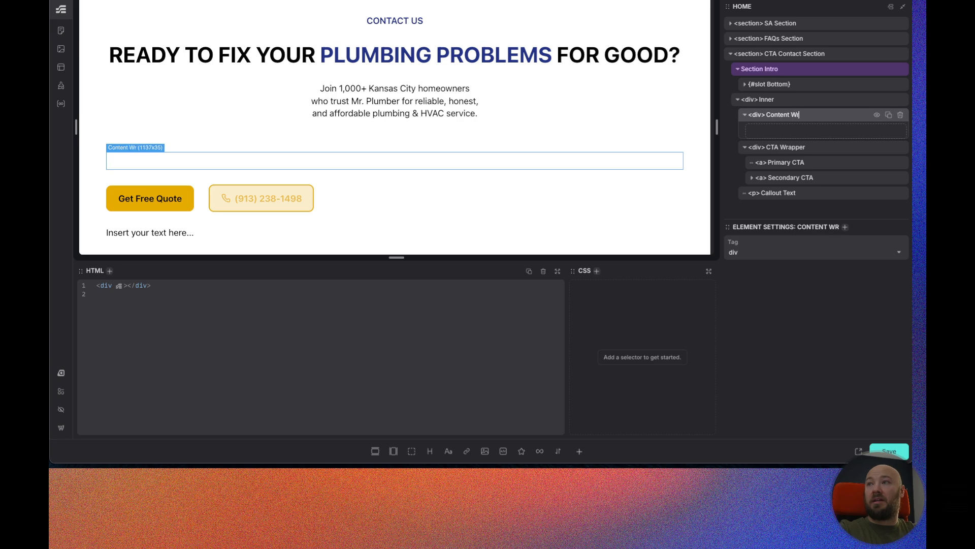
pyautogui.write('r')
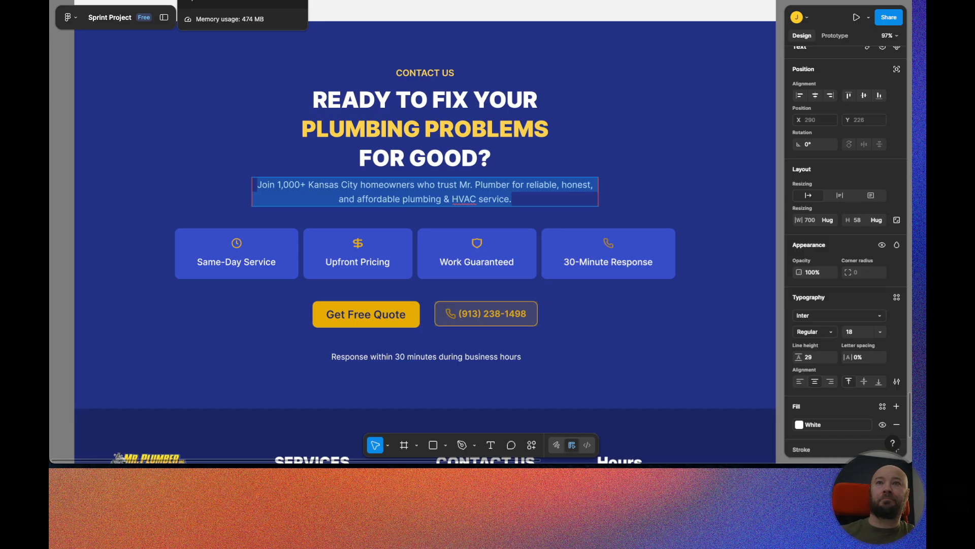
# Add a child div inside Content Wrapper and change Content Wrapper's tag to ul.
pyautogui.click(239, 0)
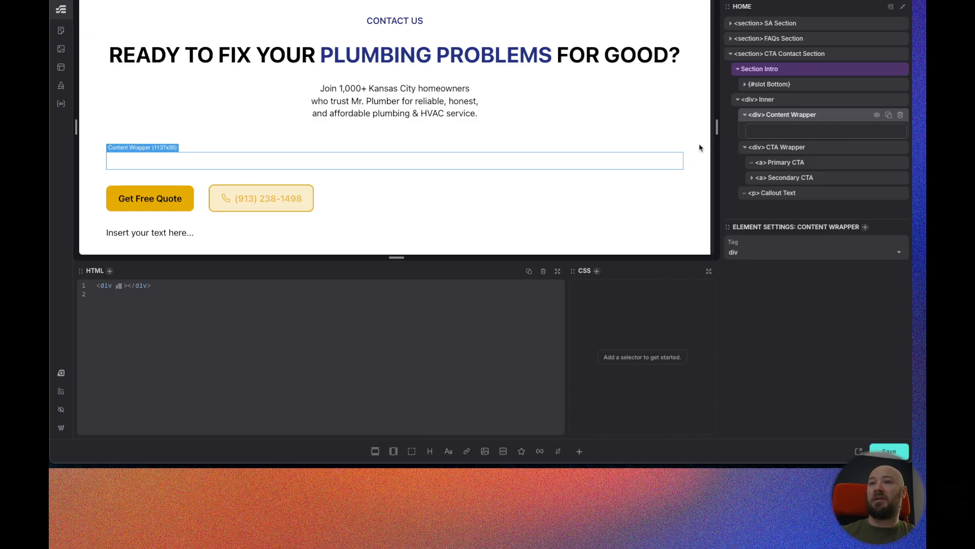
pyautogui.click(412, 451)
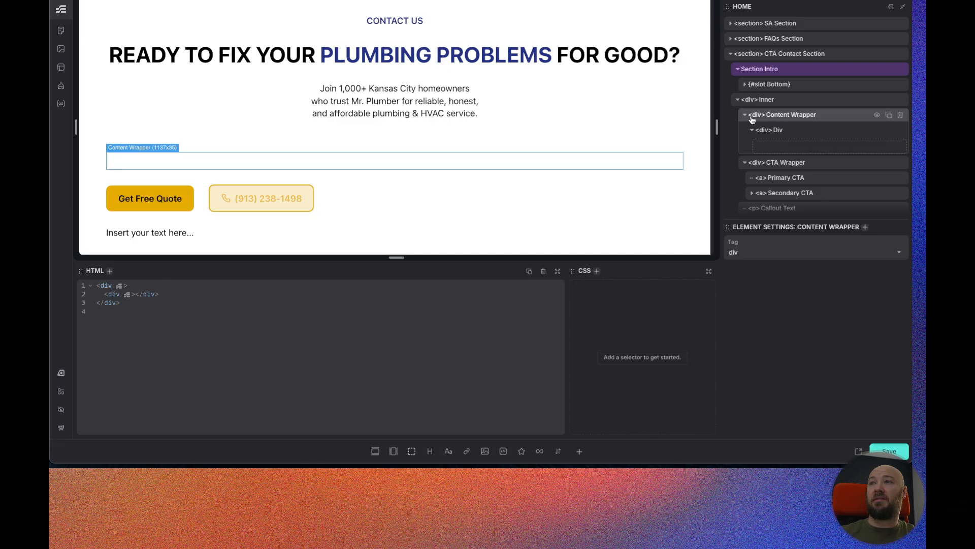
pyautogui.write('ul')
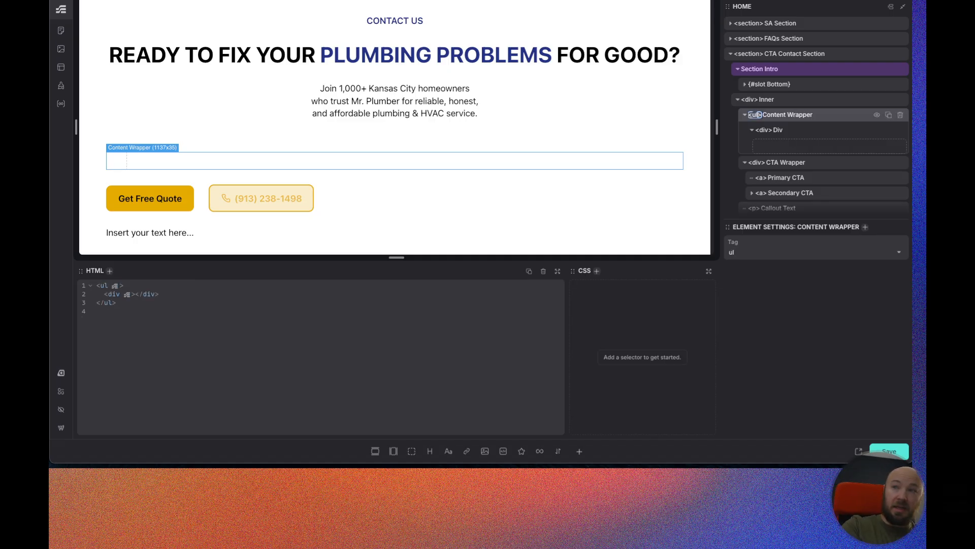
# Make the child div an li named List Item and rename its ul parent List Wrapper.
pyautogui.doubleClick(762, 135)
pyautogui.write('li')
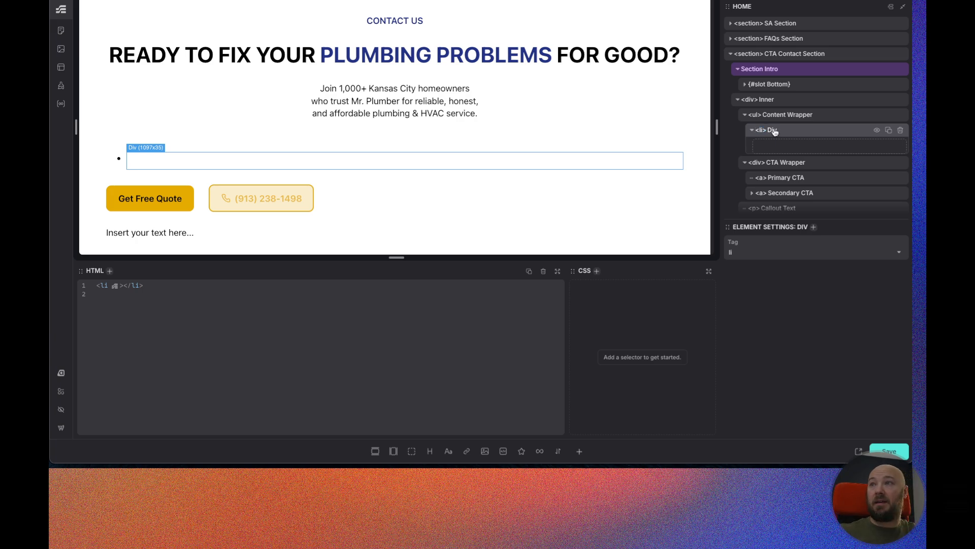
pyautogui.write('List Item')
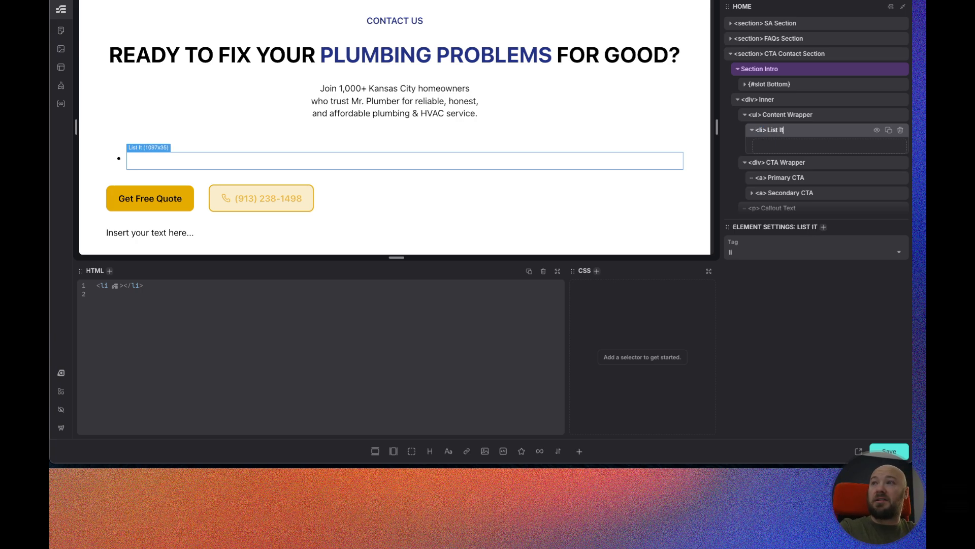
pyautogui.click(776, 115)
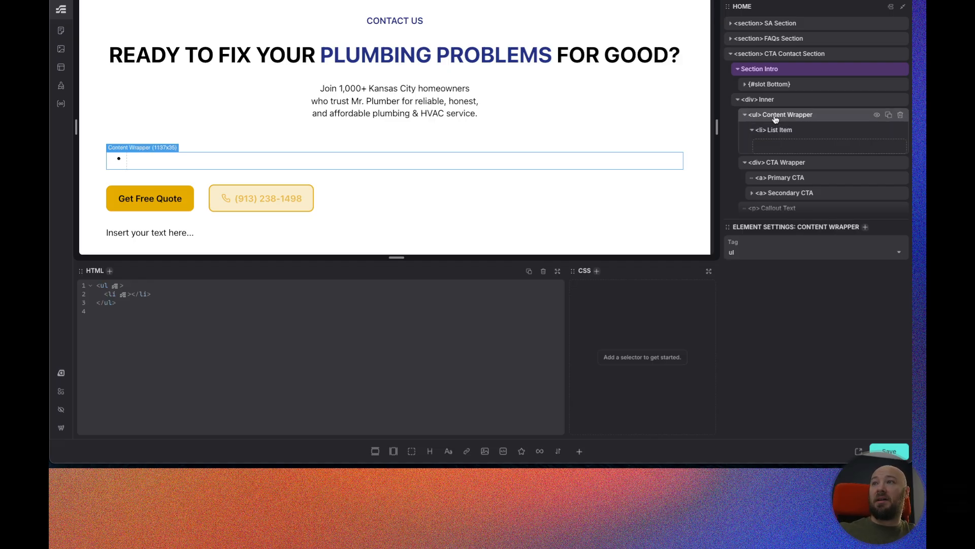
pyautogui.write('List')
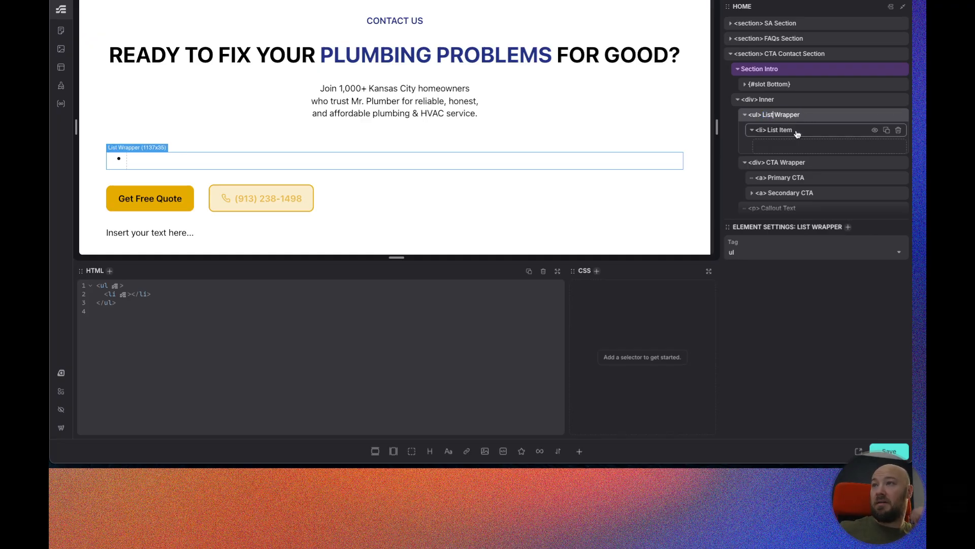
# Create BEM classes for the CTA Contact Section and its child elements.
pyautogui.scroll(1, 801, 74)
pyautogui.click(801, 73)
pyautogui.rightClick(801, 76)
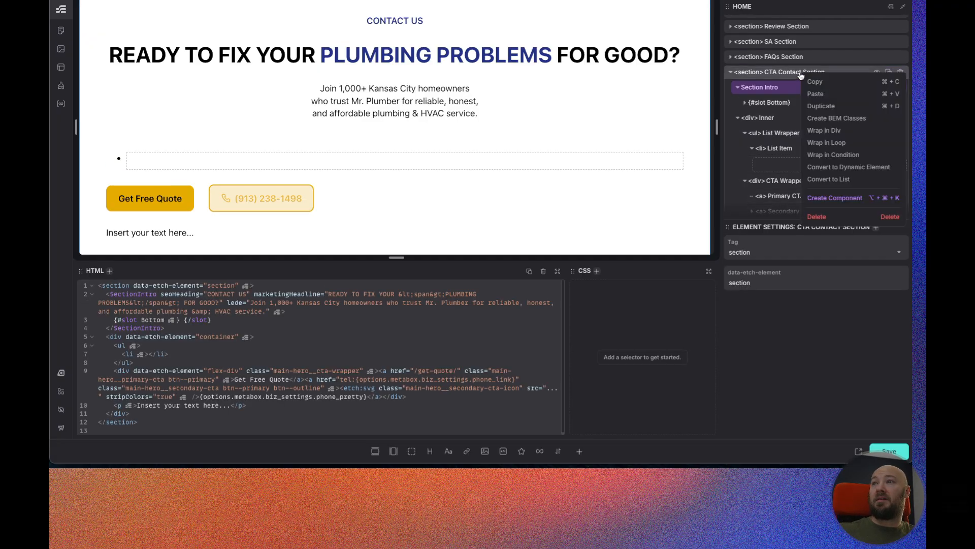
pyautogui.click(837, 119)
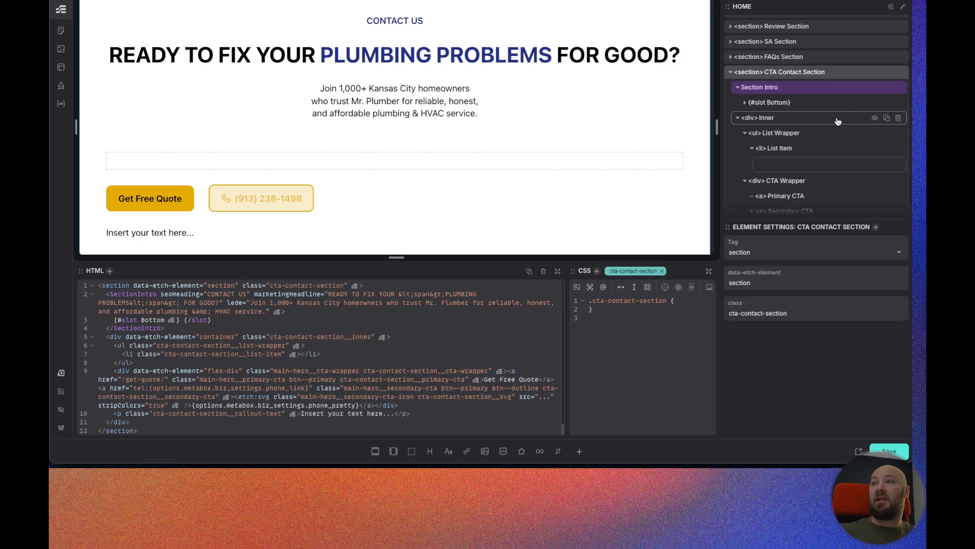
# Set the CTA Contact Section's background color to var(--secondary) in its CSS.
pyautogui.moveTo(568, 345); pyautogui.dragTo(375, 345)
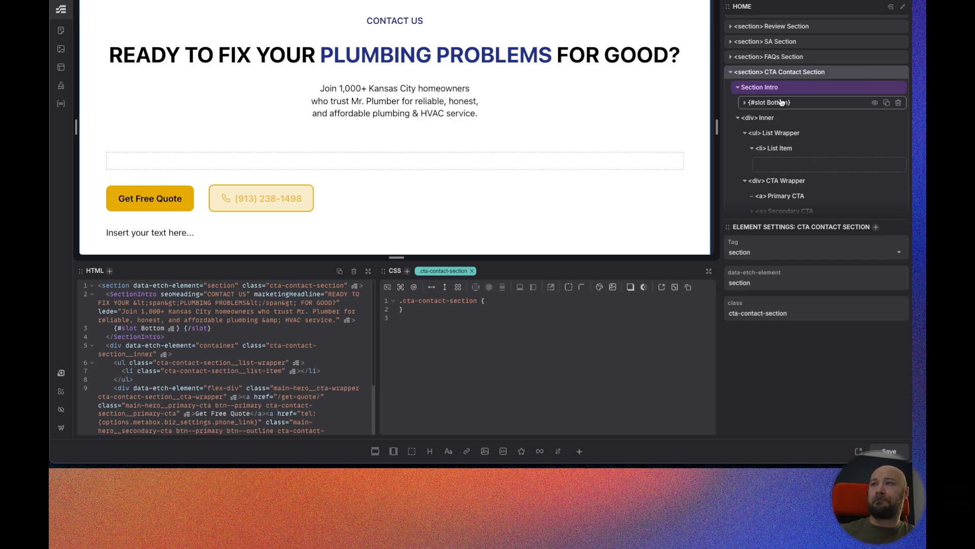
pyautogui.click(498, 301)
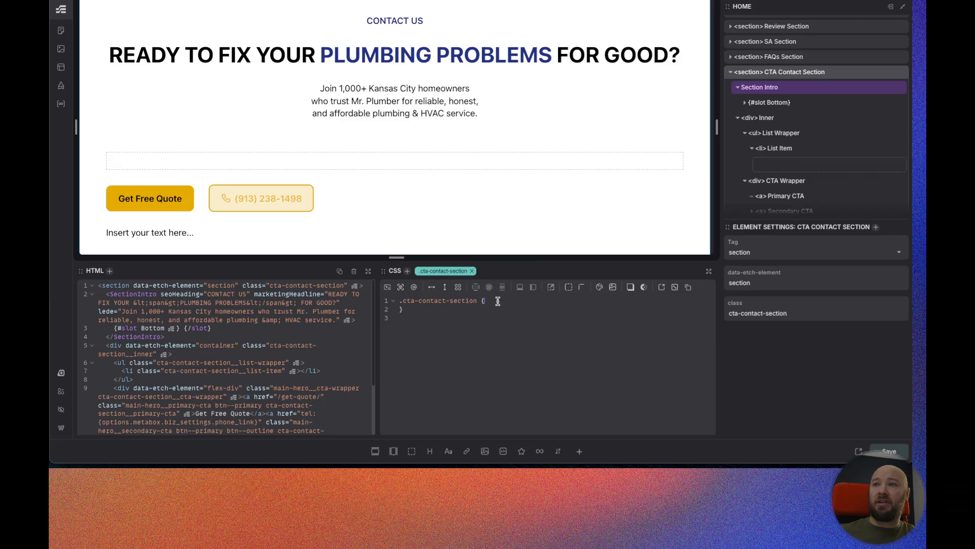
pyautogui.click(601, 289)
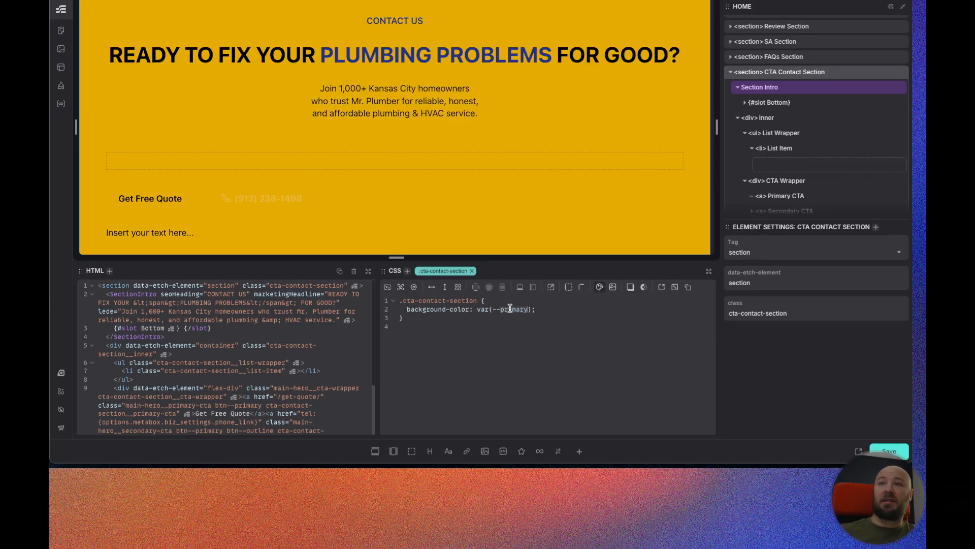
pyautogui.write('secondary')
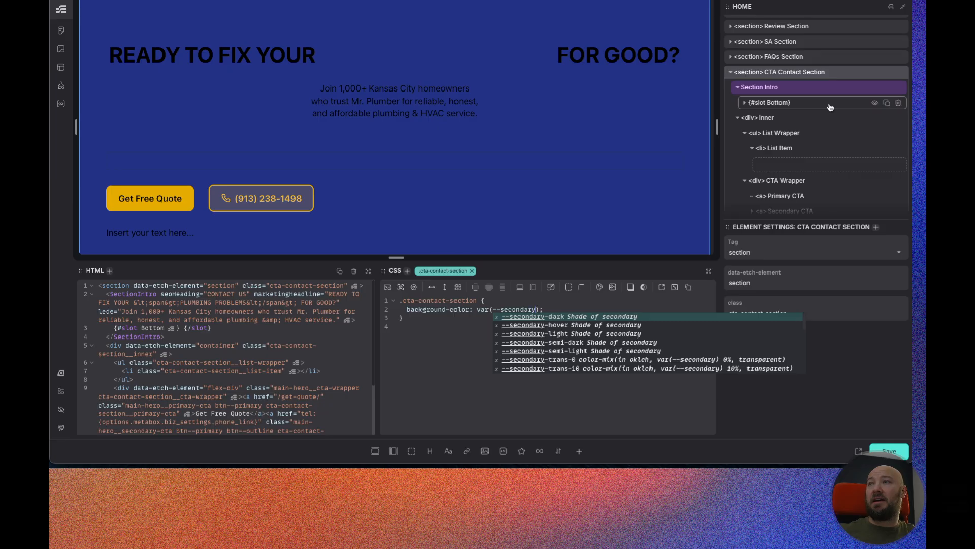
# Set the Section Intro's theme to Primary.
pyautogui.click(820, 91)
pyautogui.click(899, 251)
pyautogui.click(745, 283)
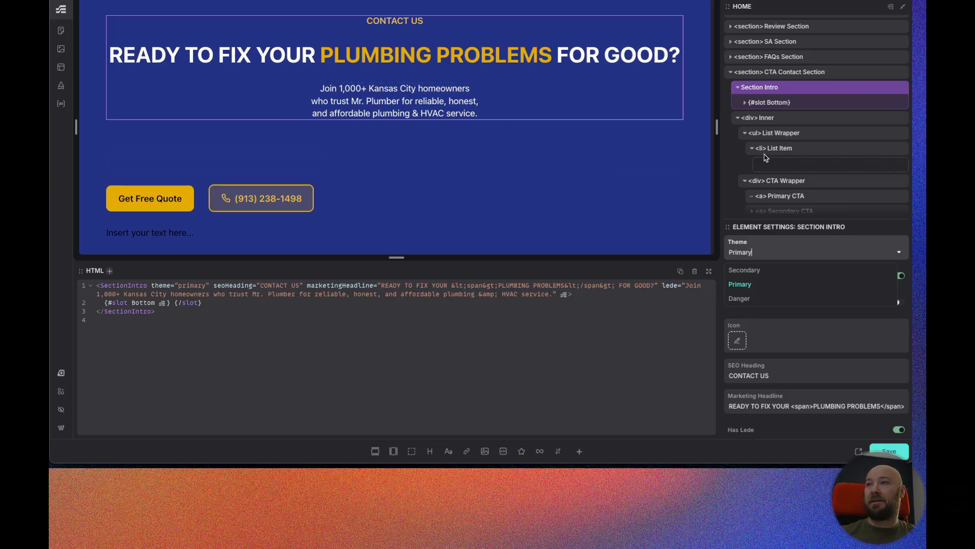
# Make the Inner div a flex column with content justified to start and items centered.
pyautogui.scroll(-1, 812, 147)
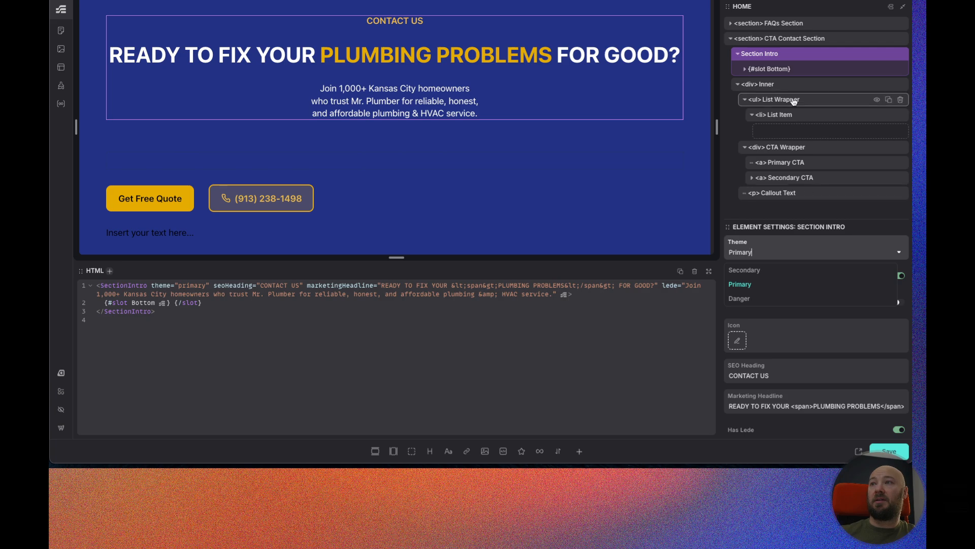
pyautogui.click(766, 84)
pyautogui.moveTo(494, 349); pyautogui.dragTo(357, 348)
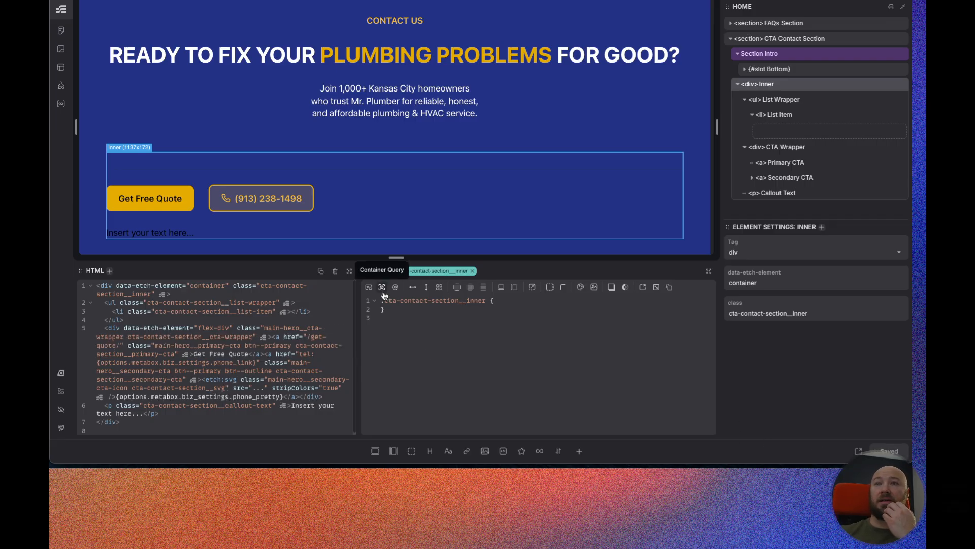
pyautogui.click(425, 289)
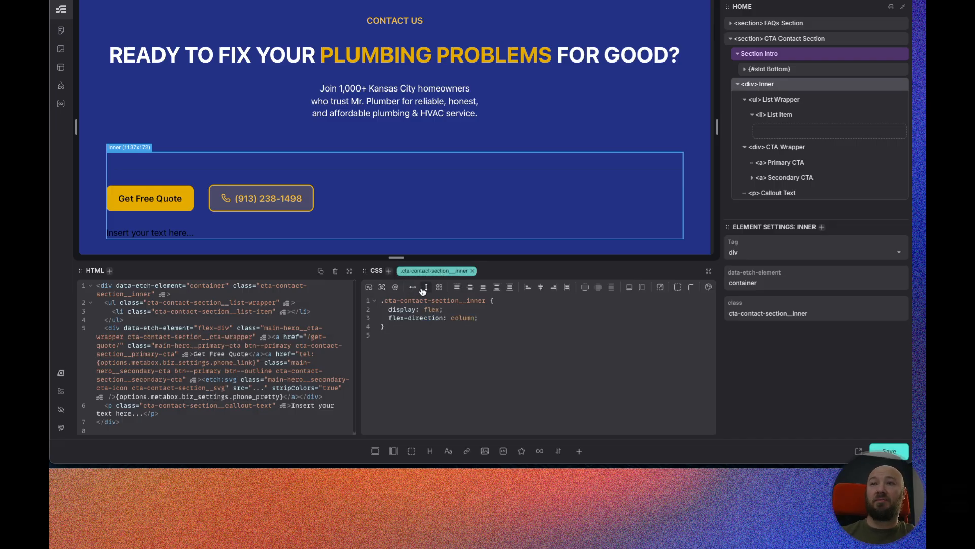
pyautogui.click(457, 288)
pyautogui.click(540, 288)
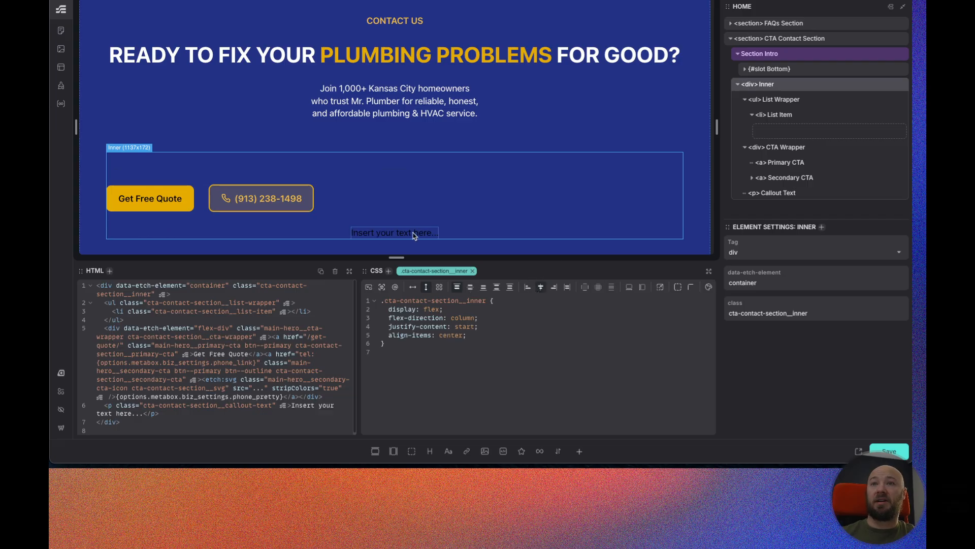
# Set the Callout Text's color to var(--white).
pyautogui.click(814, 197)
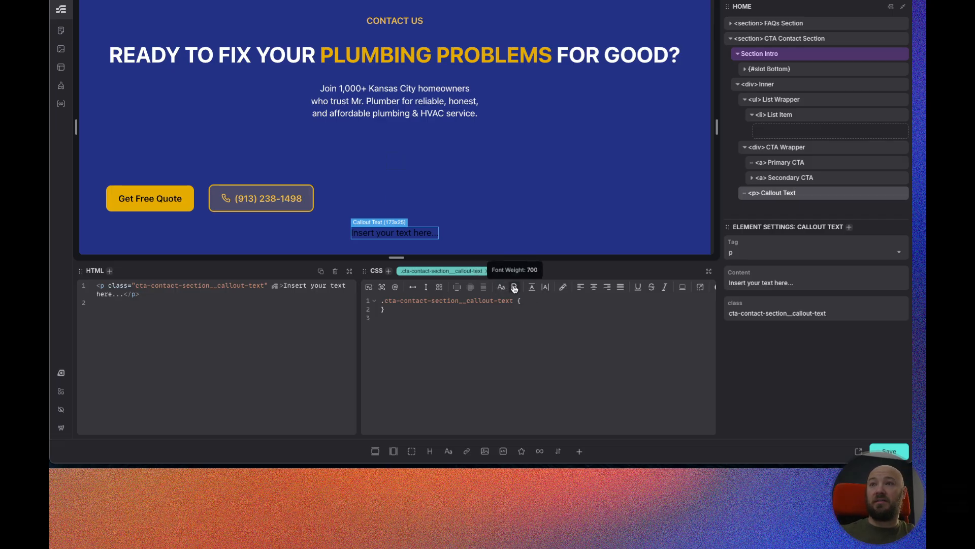
pyautogui.click(565, 288)
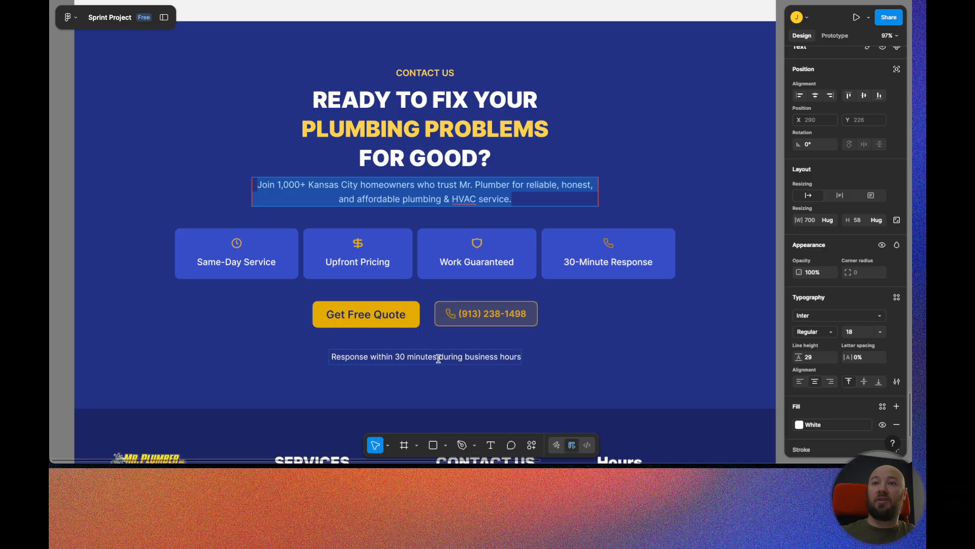
# Copy the callout line from the Figma design and paste it as the Callout Text content: Response within 30 minutes during business hours.
pyautogui.click(436, 359)
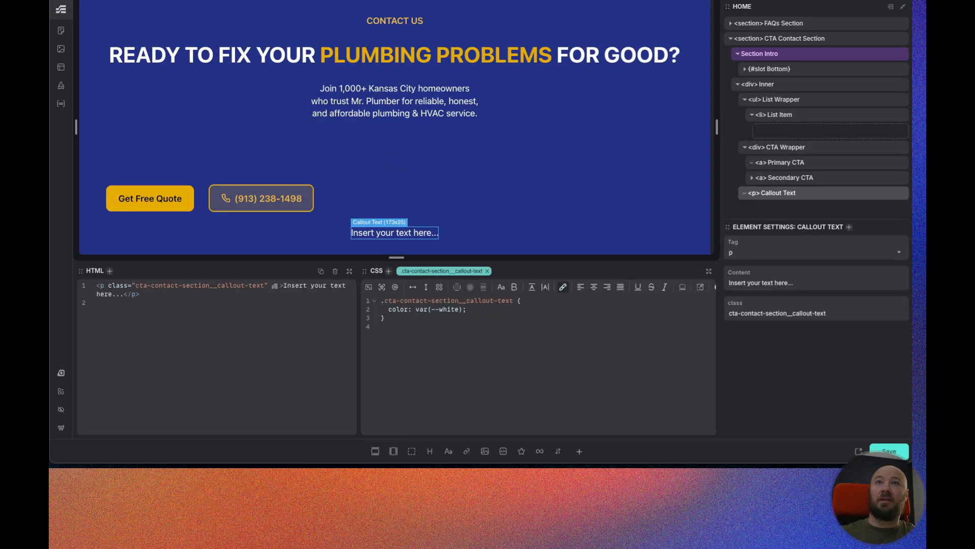
pyautogui.click(775, 283)
pyautogui.hotkey('ctrl', 'a')
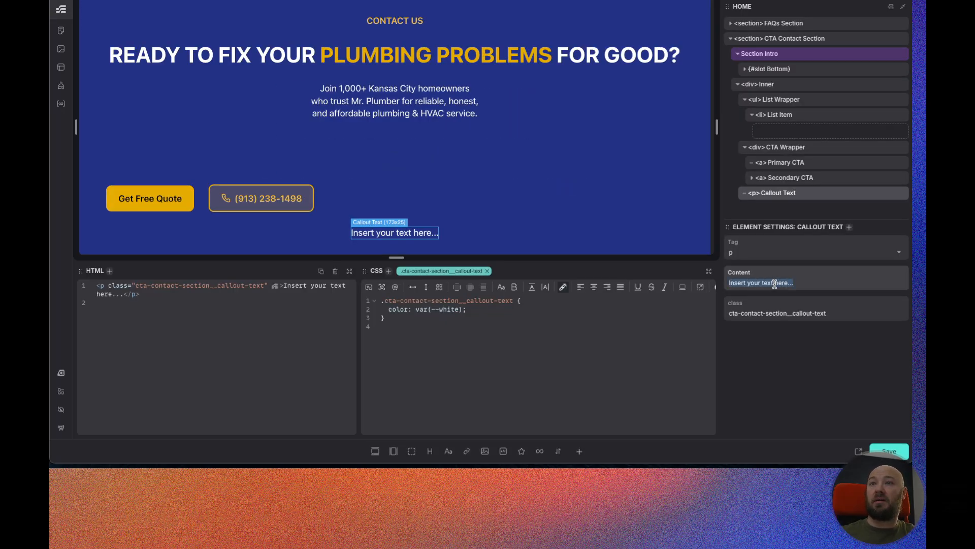
pyautogui.write('Response within 30 minutes during business hours')
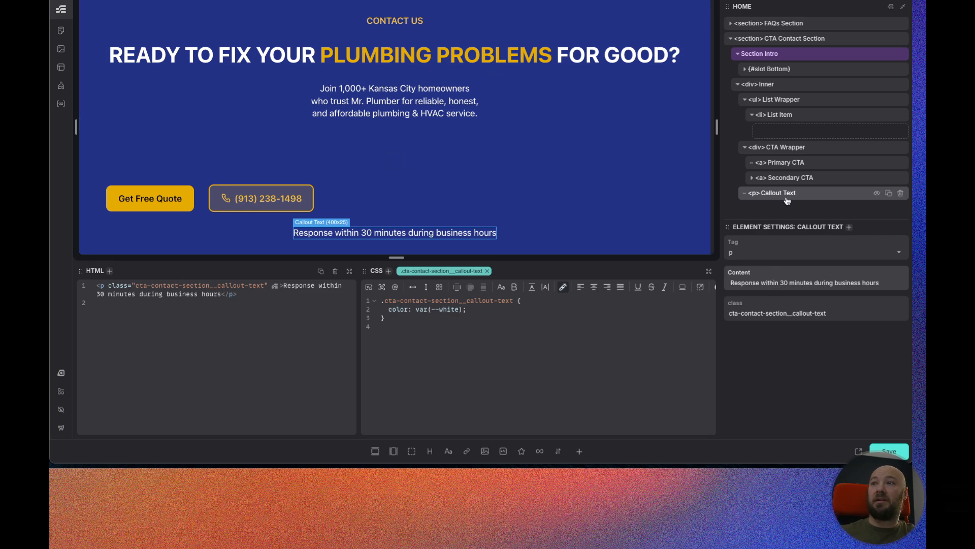
# Set the Inner div's gap to the Container Gap variable, var(--container-gap), without a fallback value.
pyautogui.click(800, 87)
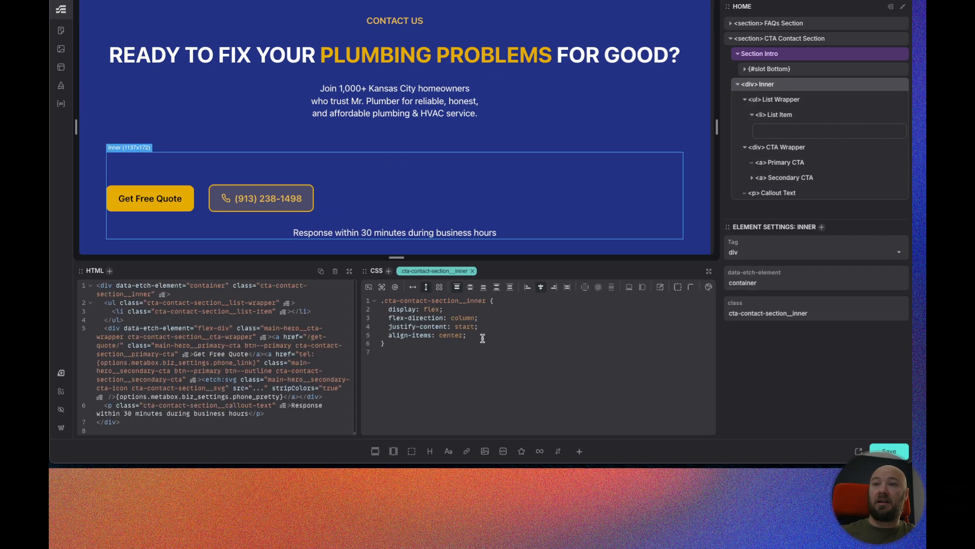
pyautogui.click(612, 289)
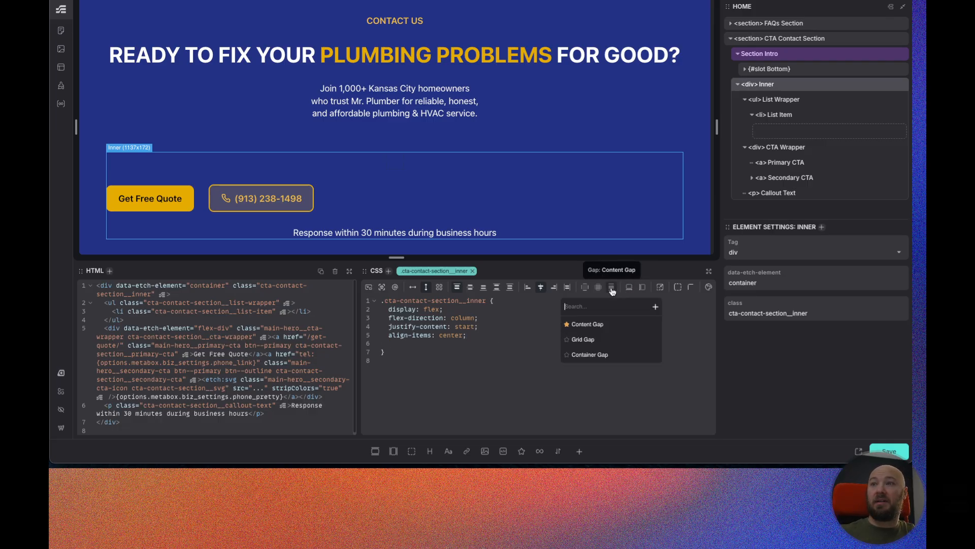
pyautogui.click(591, 354)
pyautogui.scroll(-1, 385, 155)
pyautogui.scroll(-2, 384, 155)
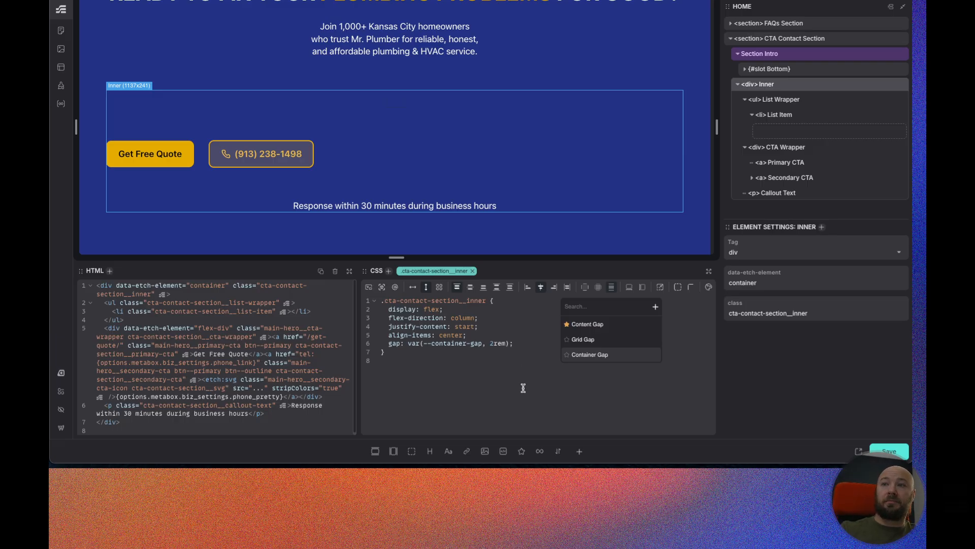
pyautogui.click(611, 288)
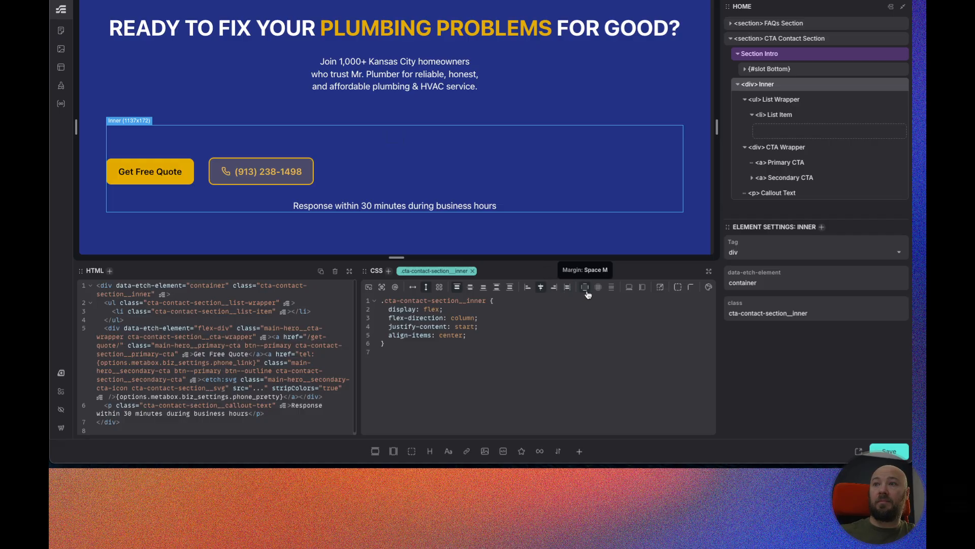
pyautogui.click(614, 290)
pyautogui.click(589, 355)
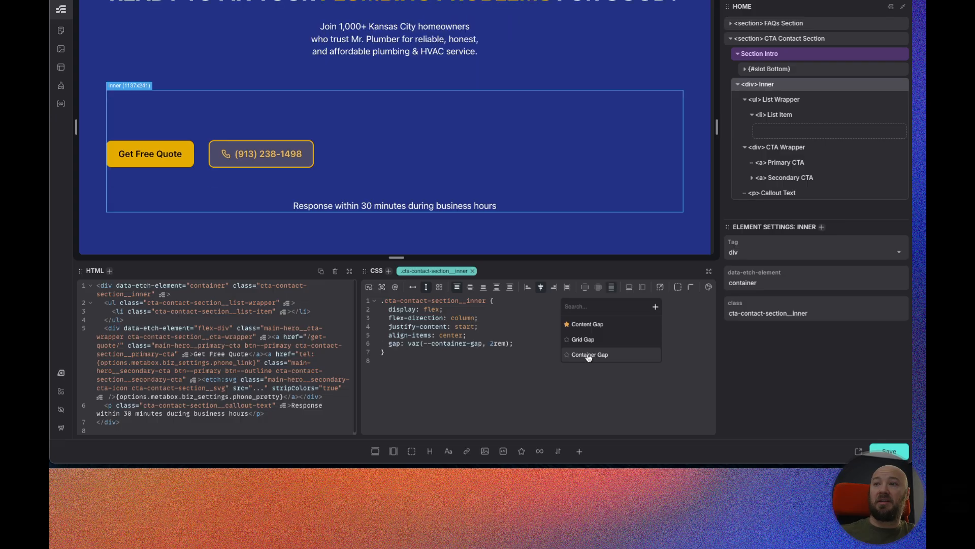
pyautogui.click(508, 343)
pyautogui.press('BackSpace')
pyautogui.press('BackSpace')
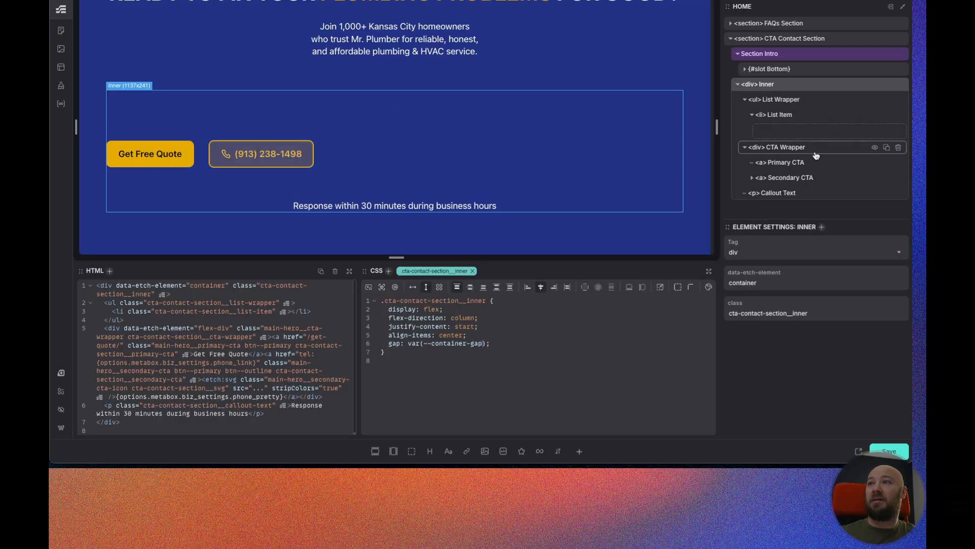
# Give the CTA Wrapper's cta-contact-section class a flex row layout with centered justification and alignment.
pyautogui.click(768, 147)
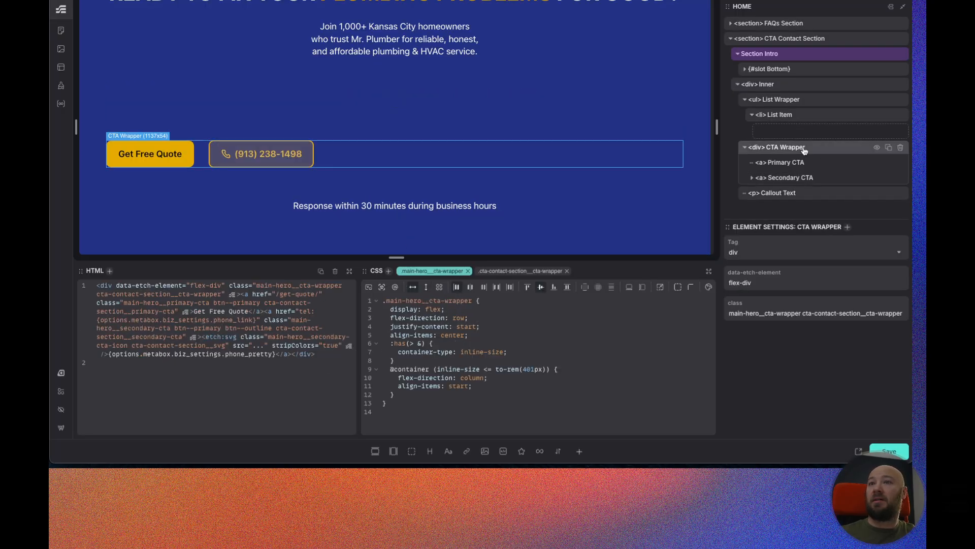
pyautogui.click(502, 271)
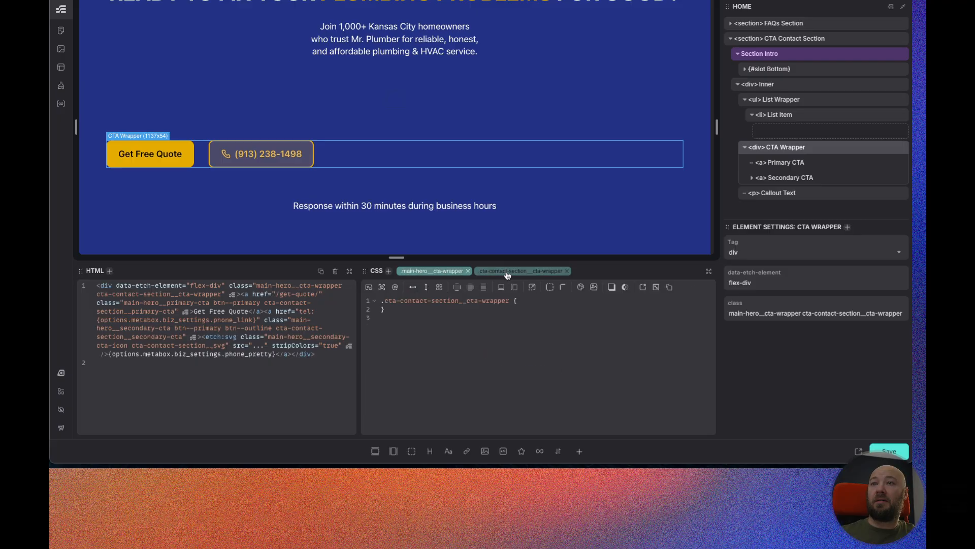
pyautogui.click(425, 288)
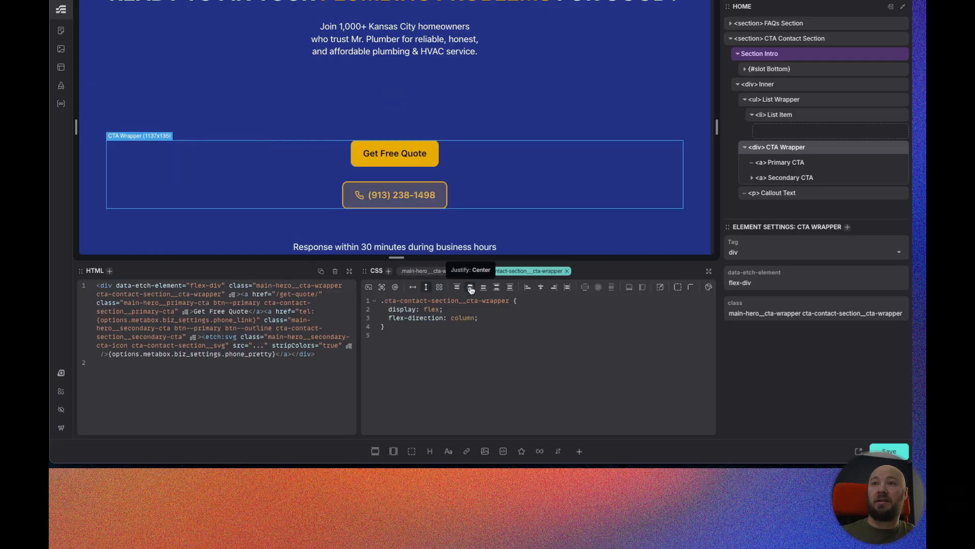
pyautogui.click(428, 288)
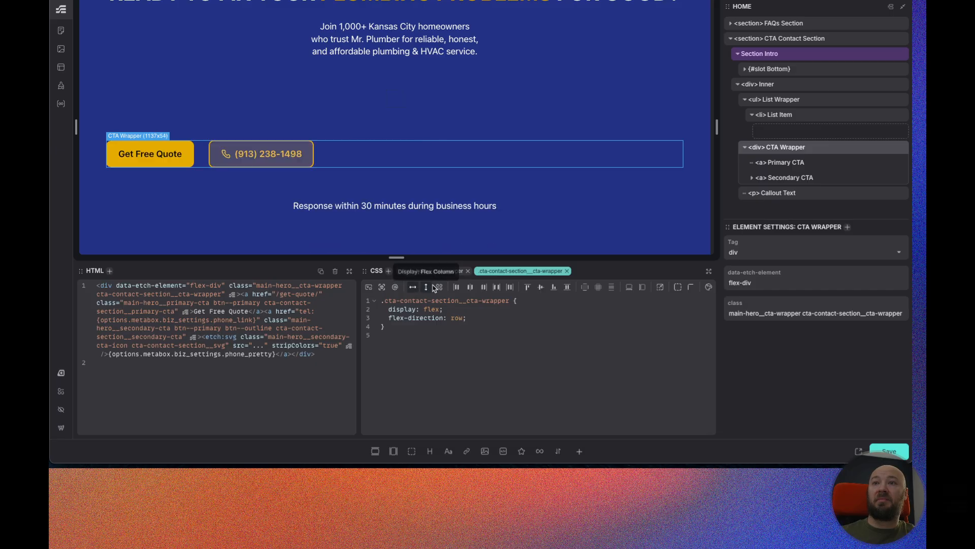
pyautogui.click(470, 288)
pyautogui.click(540, 287)
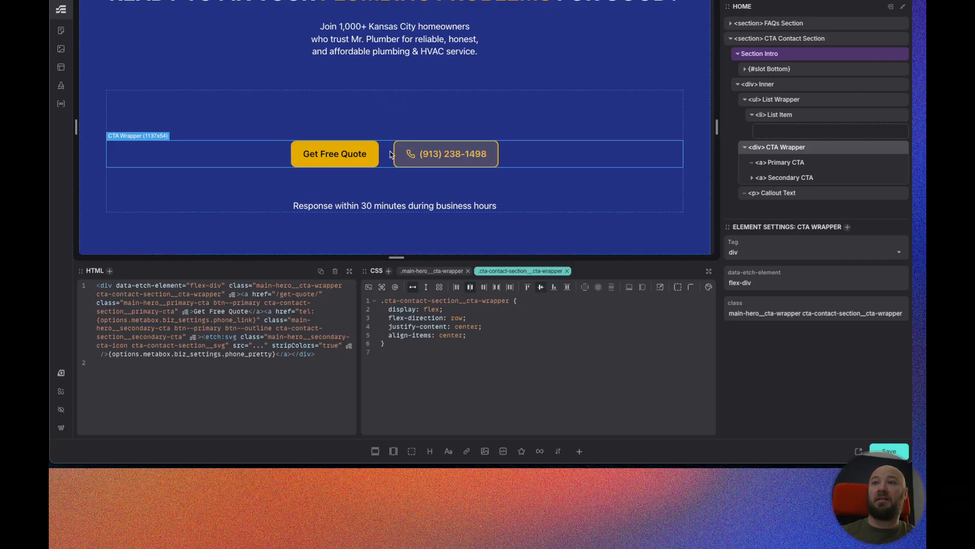
# Preview the section at a narrow canvas width and inspect the main-hero CTA wrapper's existing styles.
pyautogui.moveTo(717, 128); pyautogui.dragTo(457, 133)
pyautogui.scroll(-15, 456, 136)
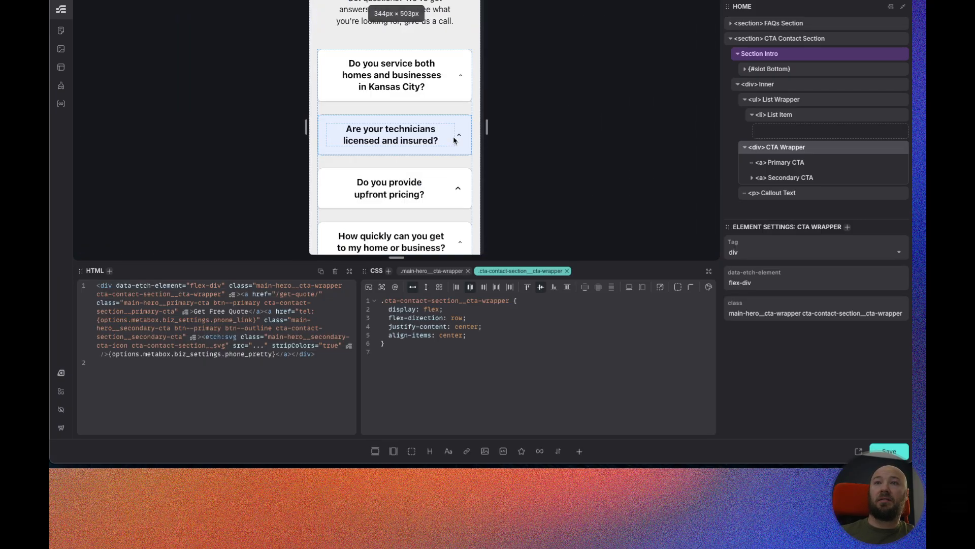
pyautogui.scroll(-5, 456, 141)
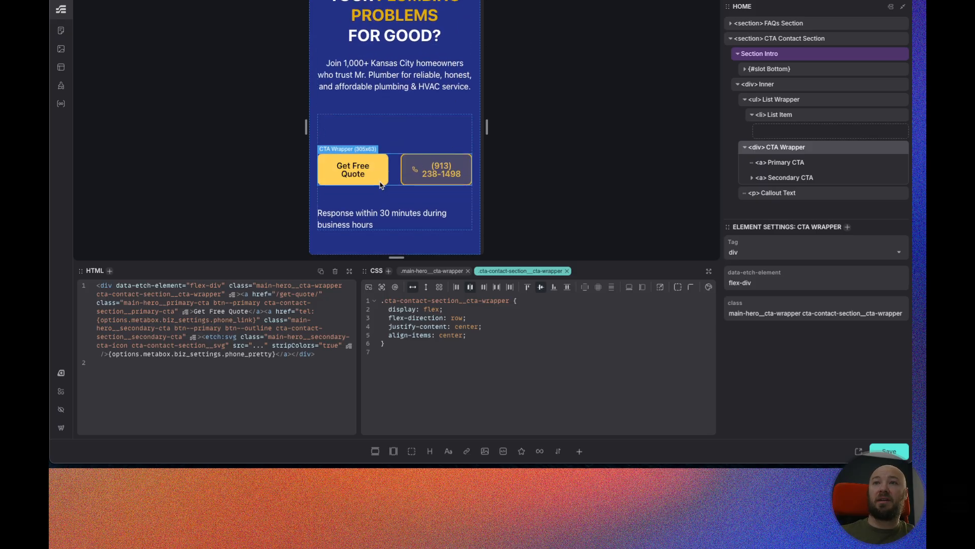
pyautogui.moveTo(486, 130); pyautogui.dragTo(751, 133)
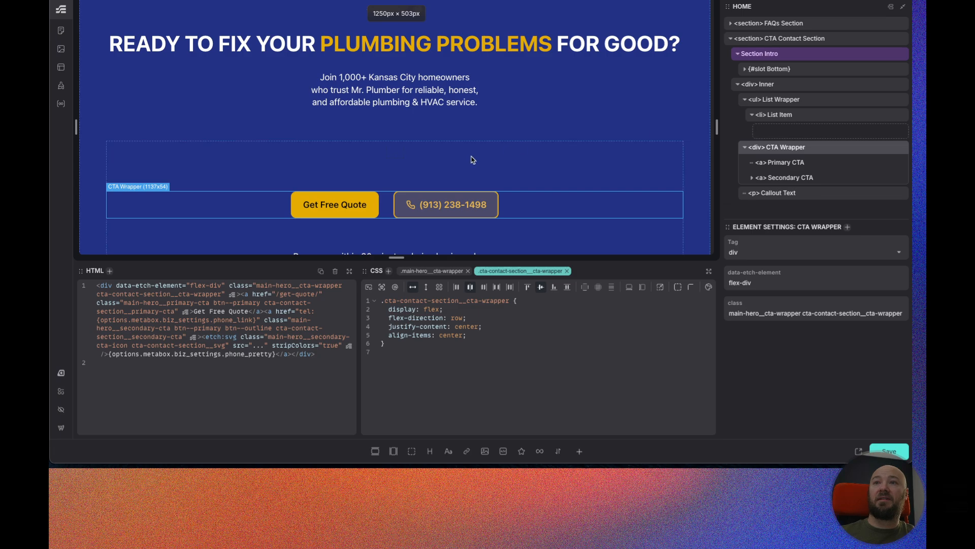
pyautogui.click(449, 273)
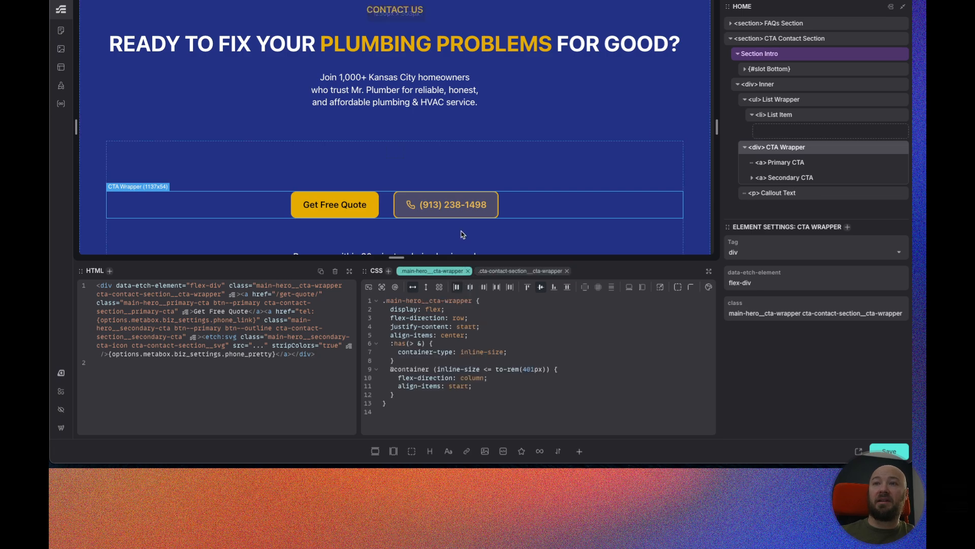
pyautogui.scroll(-2, 406, 214)
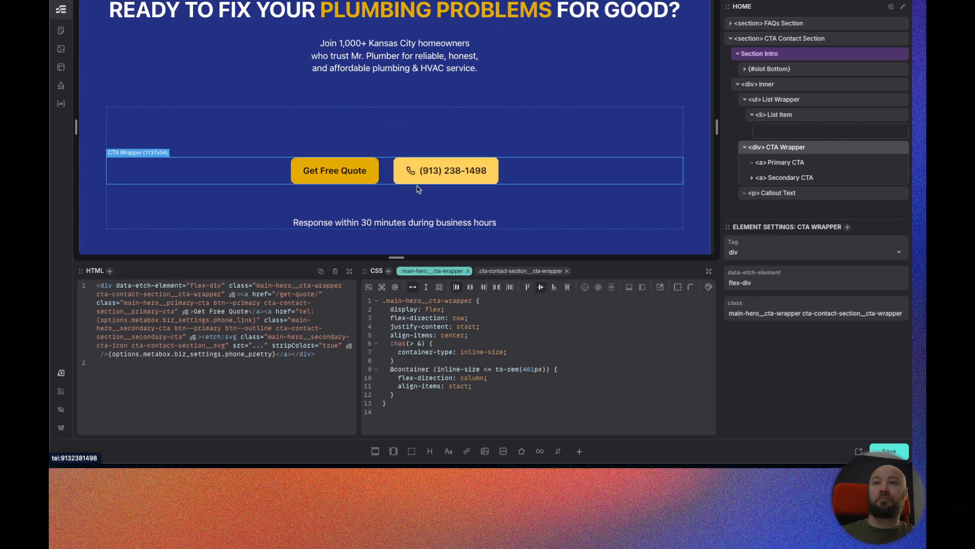
# Center-align the Callout Text.
pyautogui.click(402, 222)
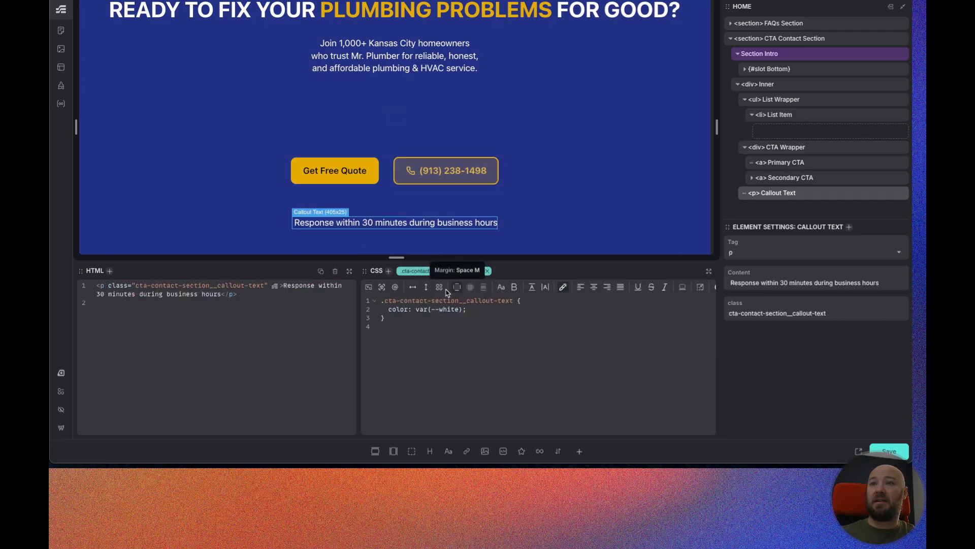
pyautogui.click(596, 289)
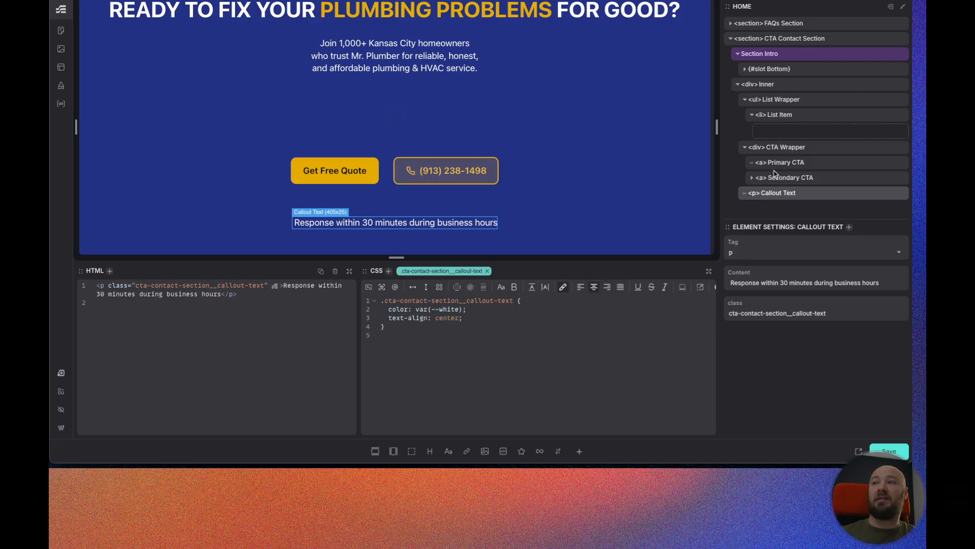
# Add a div inside the List Item containing a text paragraph and an SVG.
pyautogui.click(796, 115)
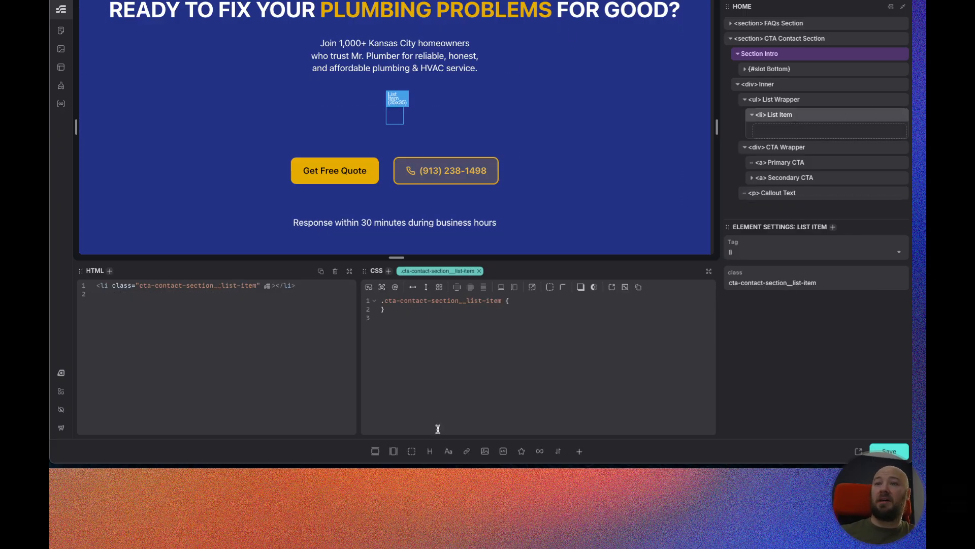
pyautogui.click(412, 451)
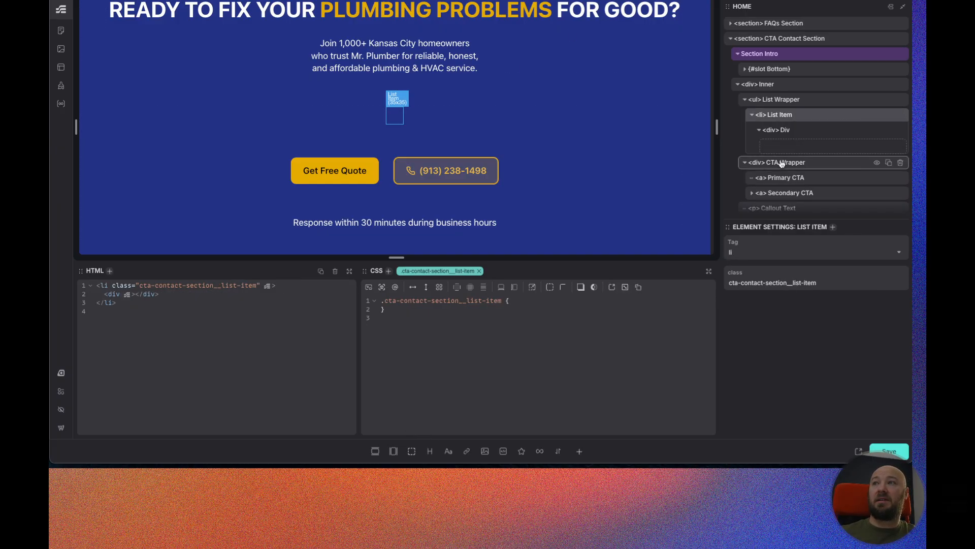
pyautogui.click(793, 132)
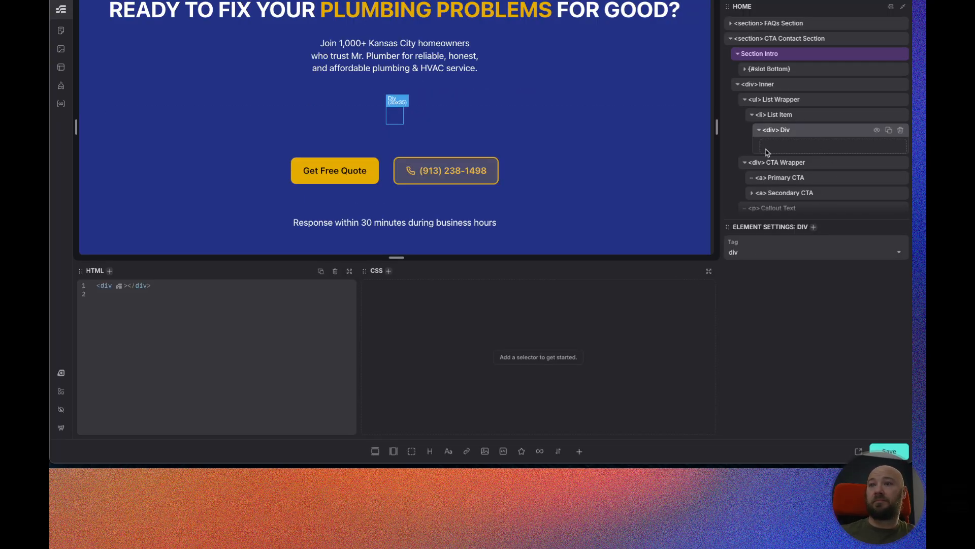
pyautogui.click(448, 452)
pyautogui.click(523, 452)
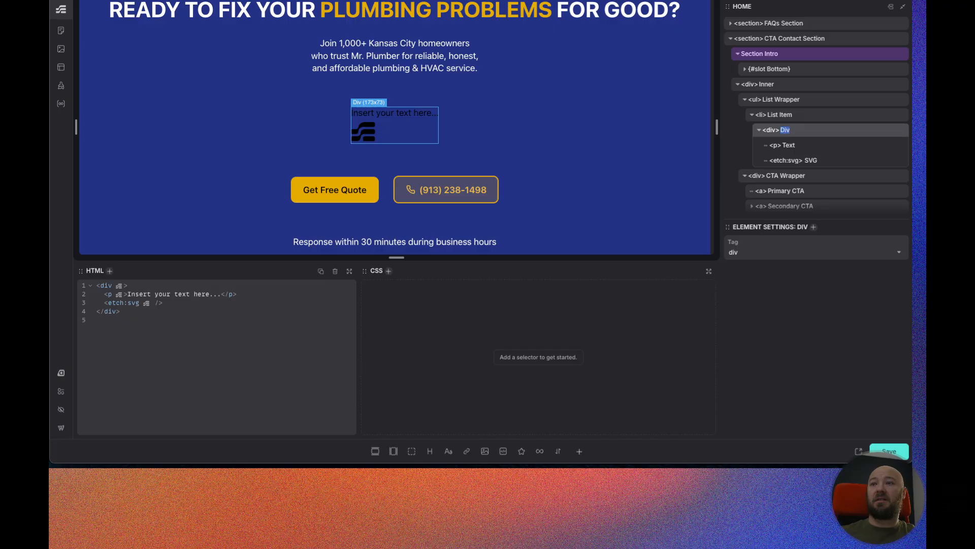
pyautogui.click(579, 452)
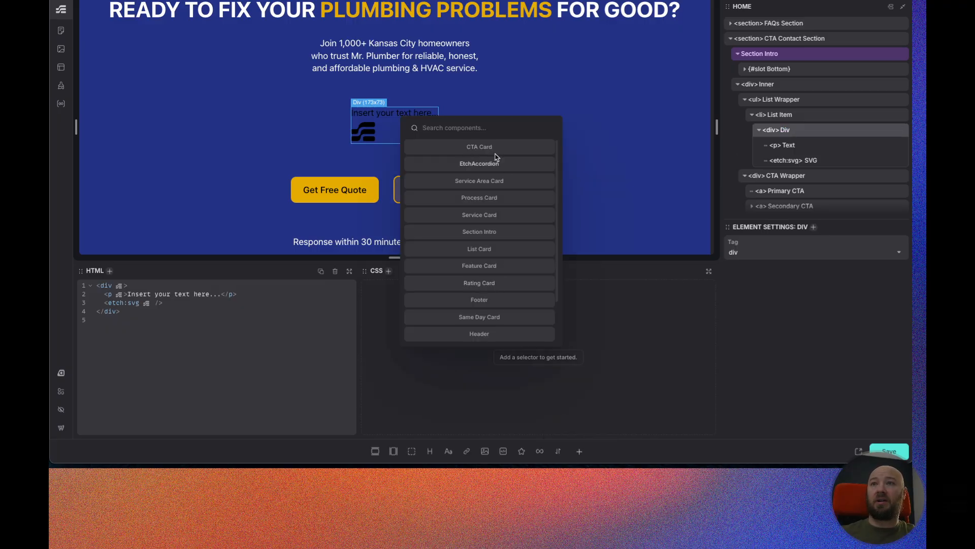
pyautogui.scroll(-2, 489, 238)
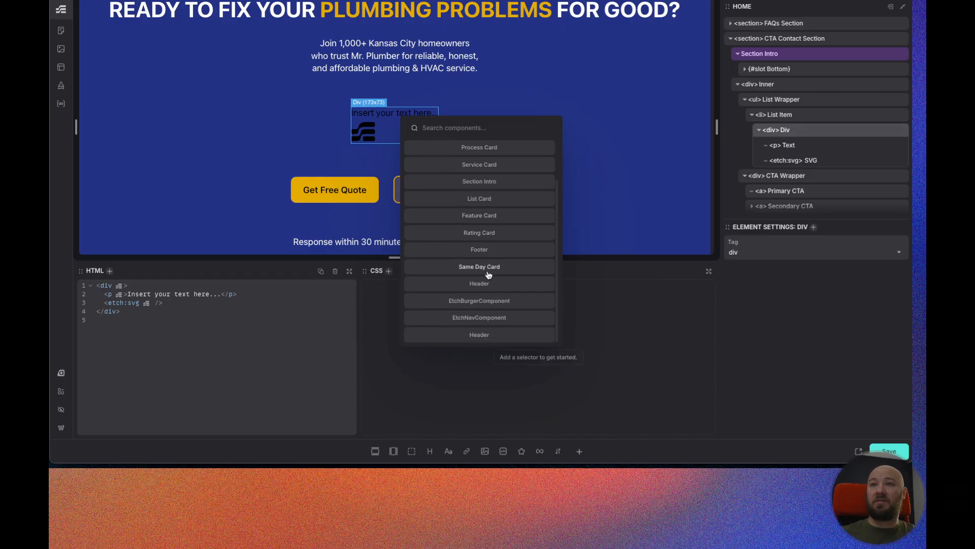
pyautogui.scroll(1, 483, 300)
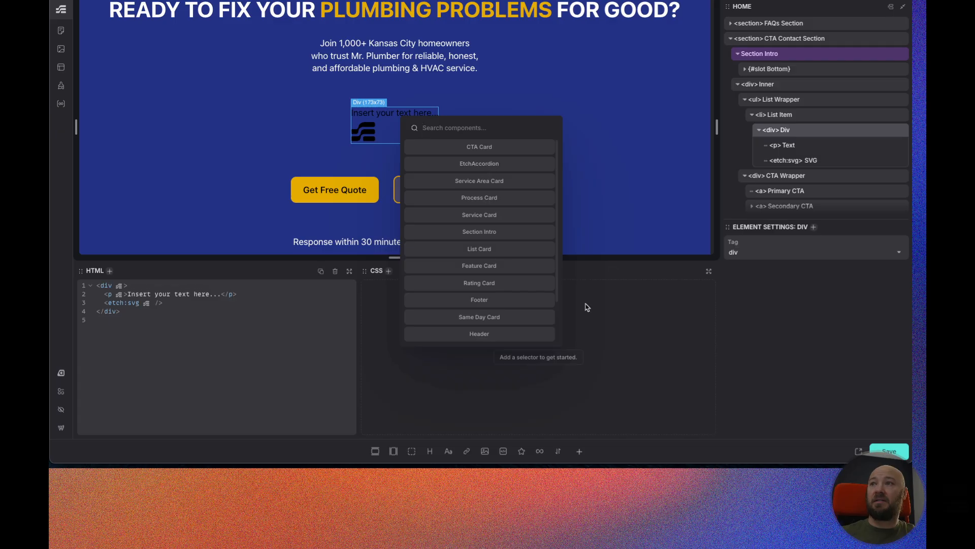
pyautogui.press('Escape')
# Rename the new div Call Out Card.
pyautogui.write('Call Out Card')
# Rename the card's paragraph to Call Out text and its SVG to Icon.
pyautogui.doubleClick(788, 146)
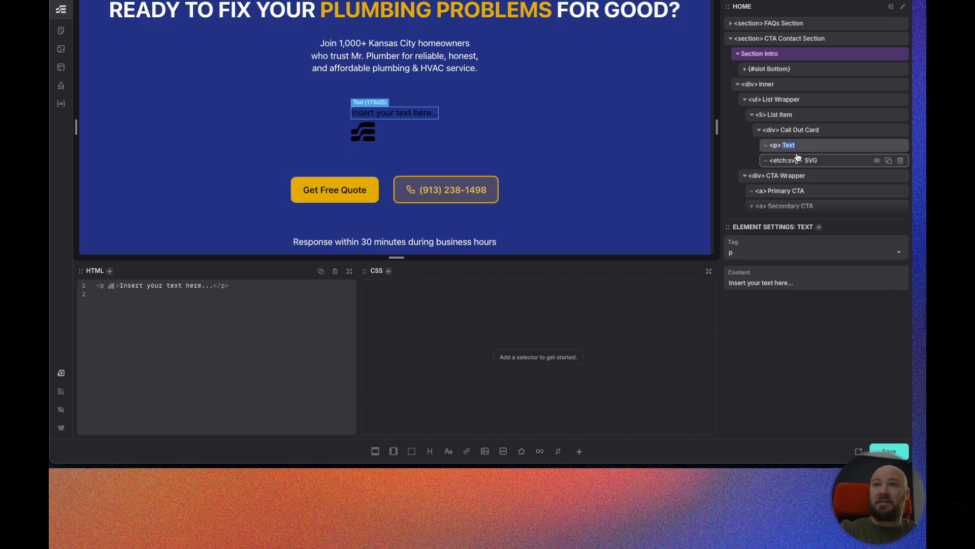
pyautogui.write('Call Out text')
pyautogui.doubleClick(812, 161)
pyautogui.write('Icon')
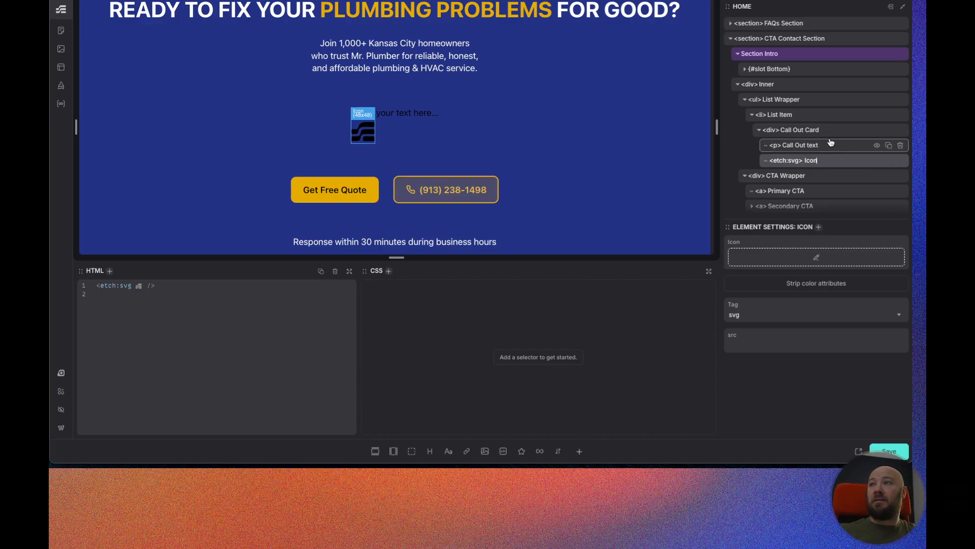
# Generate BEM classes for the Call Out Card and its children.
pyautogui.click(826, 133)
pyautogui.rightClick(824, 133)
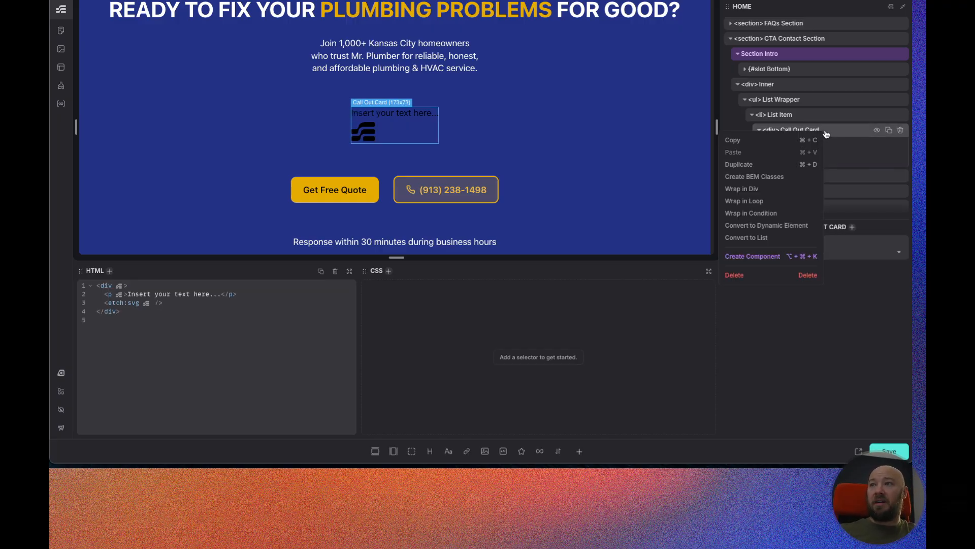
pyautogui.click(755, 178)
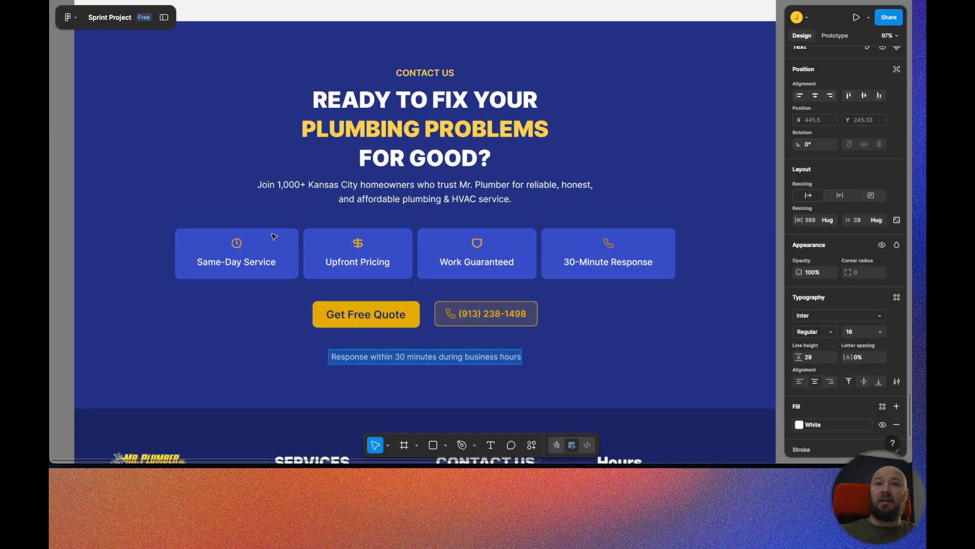
# Inspect the fill color of a callout card in the Figma design.
pyautogui.click(275, 238)
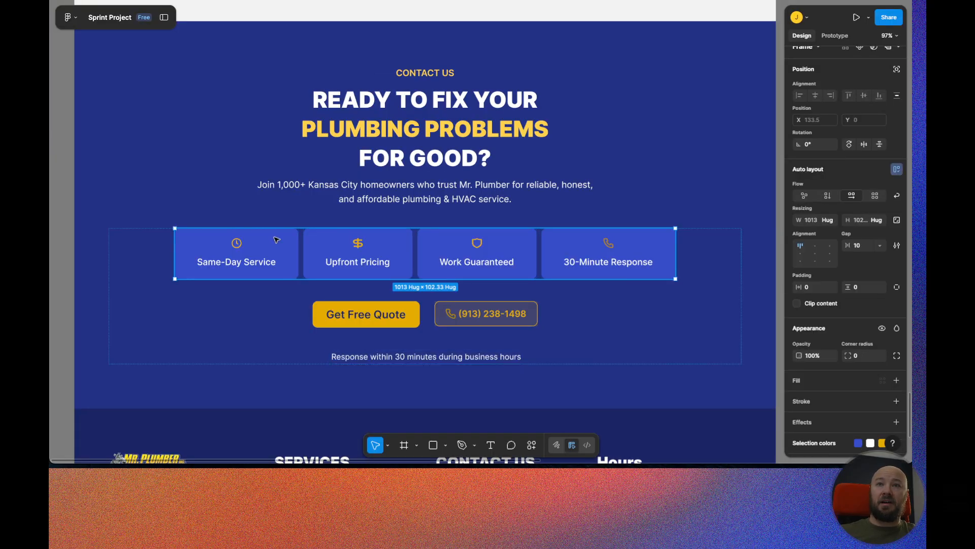
pyautogui.click(274, 238)
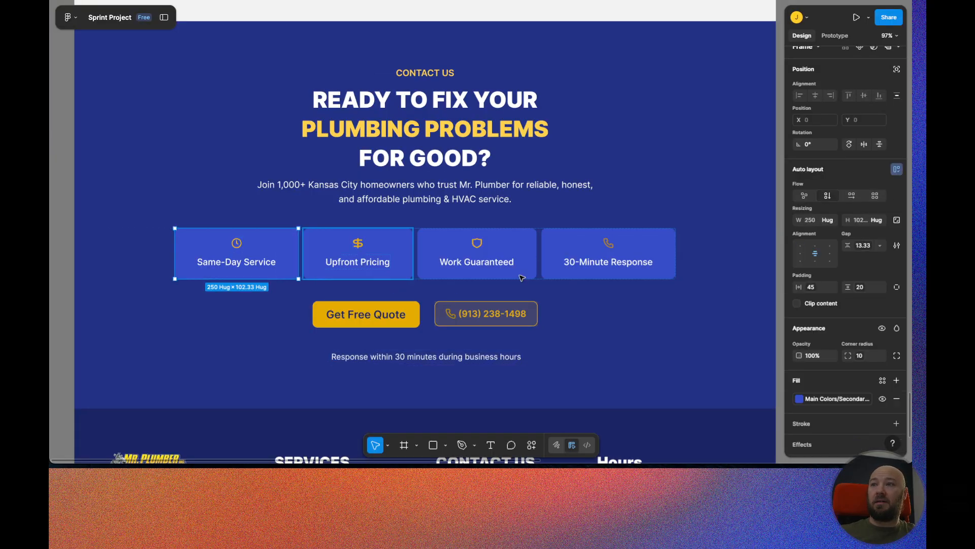
pyautogui.click(836, 399)
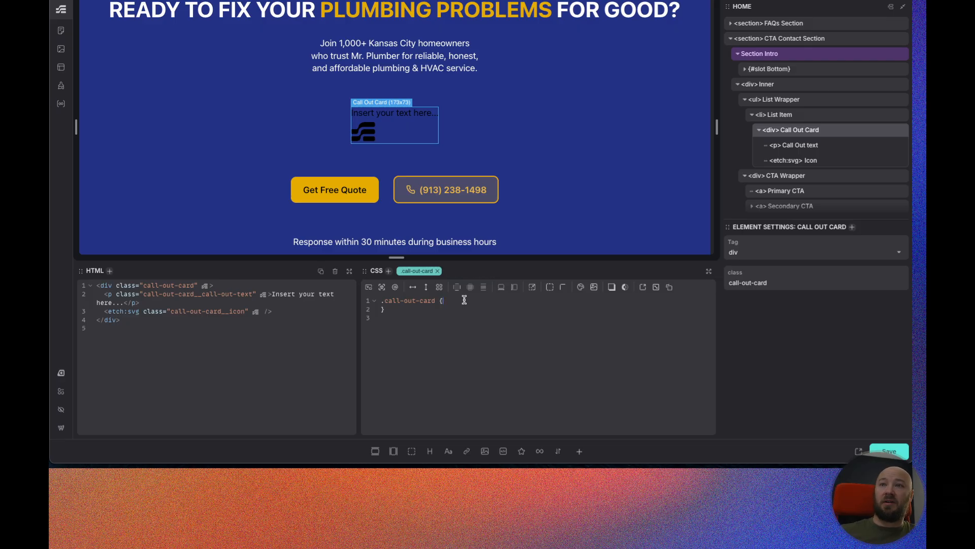
# Add a custom background color named Secondary with value var(--secondary) to the Call Out Card.
pyautogui.click(582, 288)
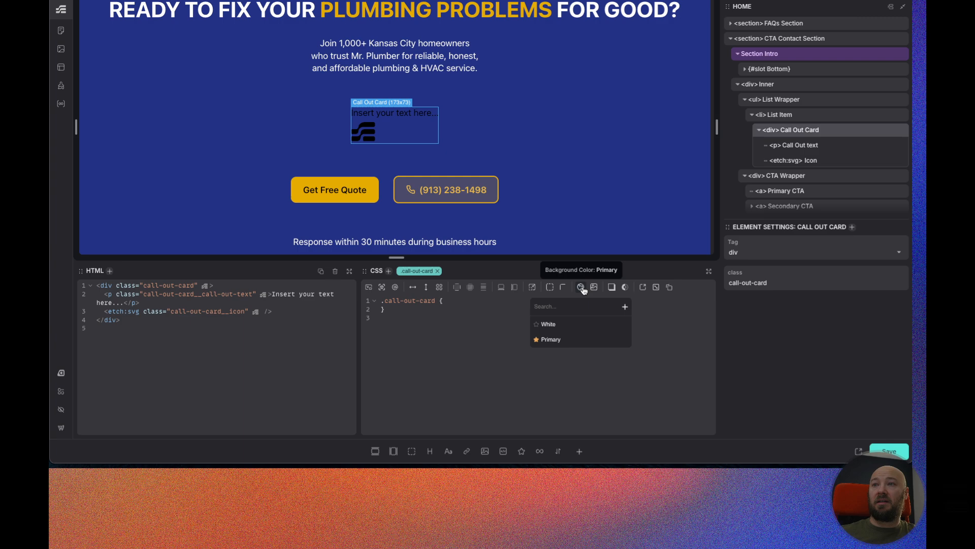
pyautogui.click(625, 306)
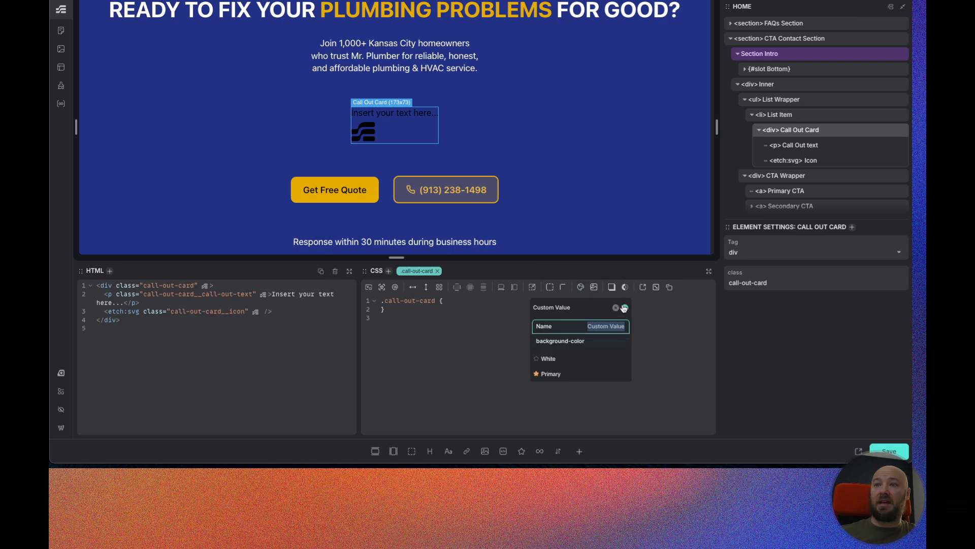
pyautogui.write('Secondary')
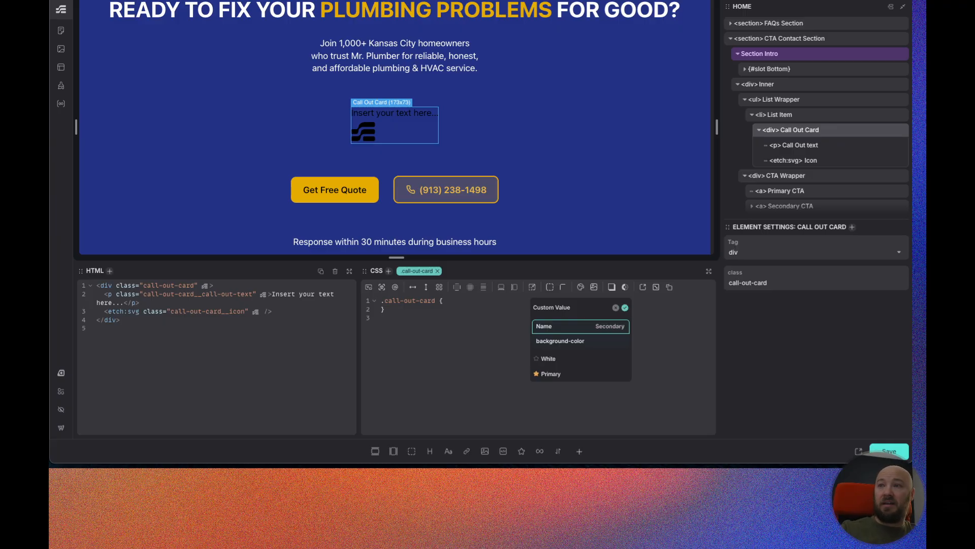
pyautogui.click(606, 341)
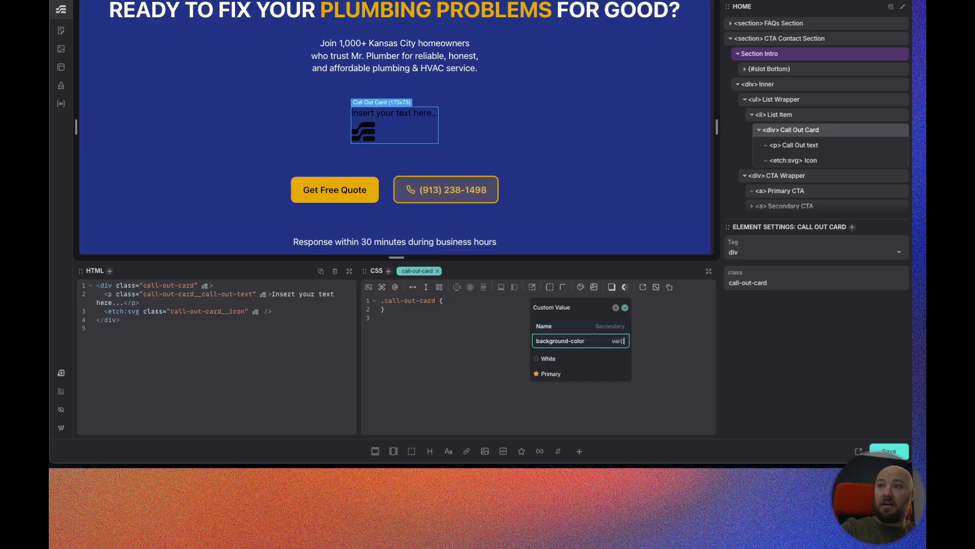
pyautogui.write('var(--secondary')
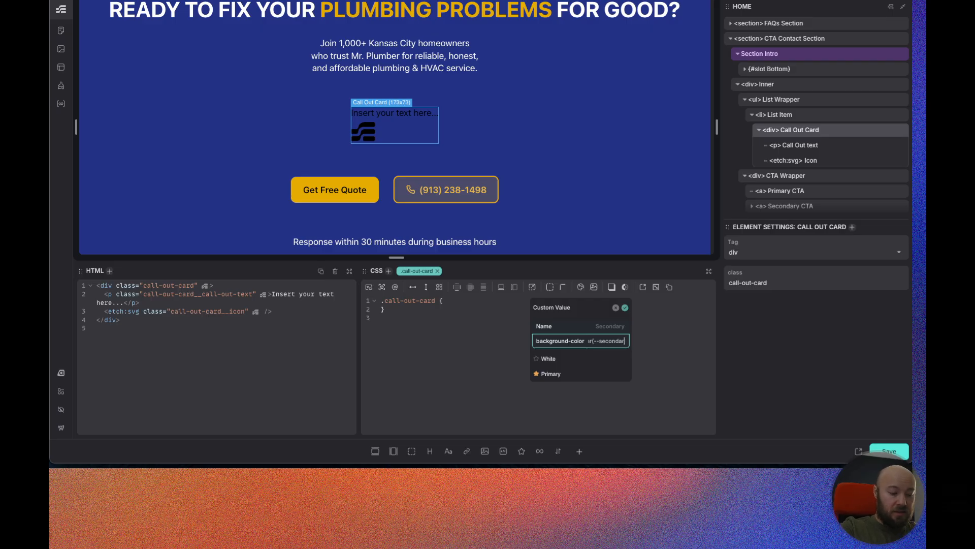
pyautogui.press('Return')
pyautogui.click(556, 355)
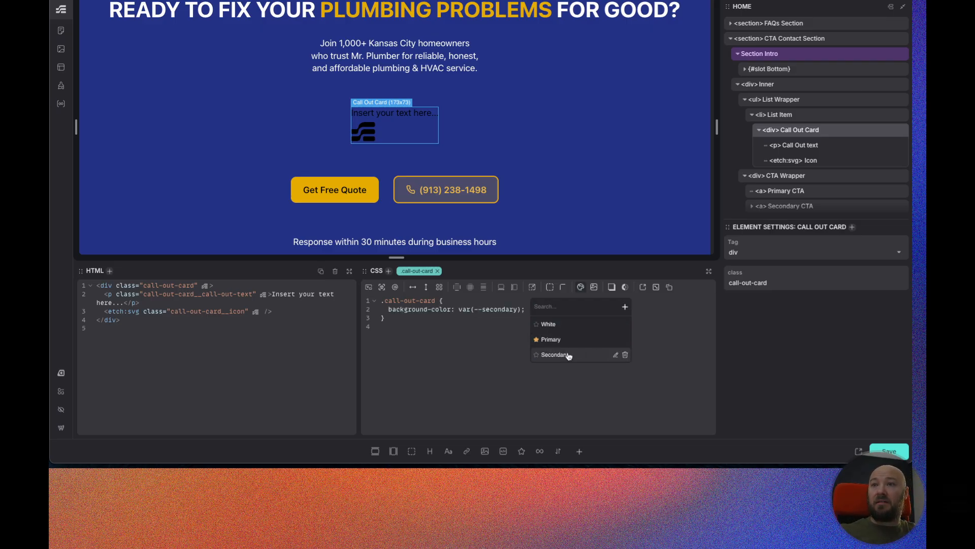
# Change the Call Out Card's background color to var(--secondary-semi-light).
pyautogui.click(515, 324)
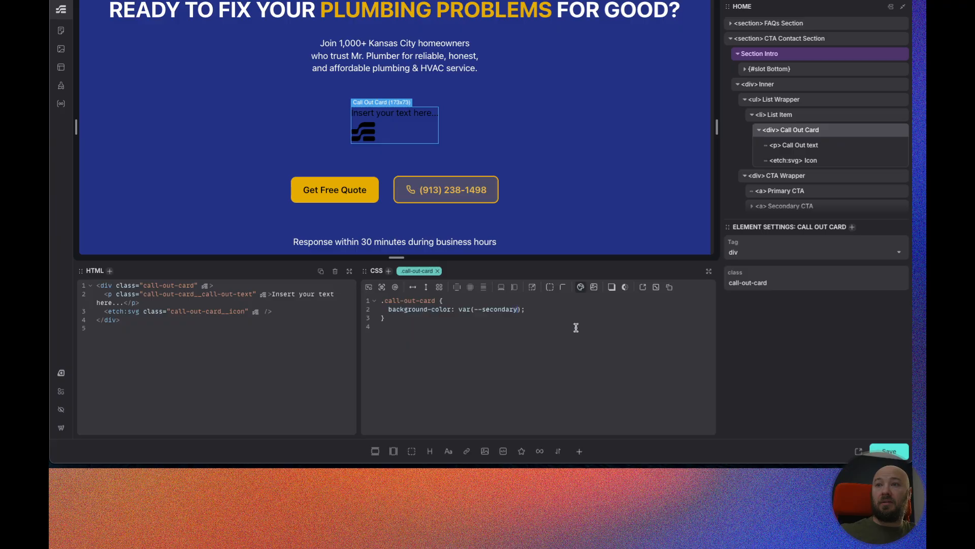
pyautogui.write('-light')
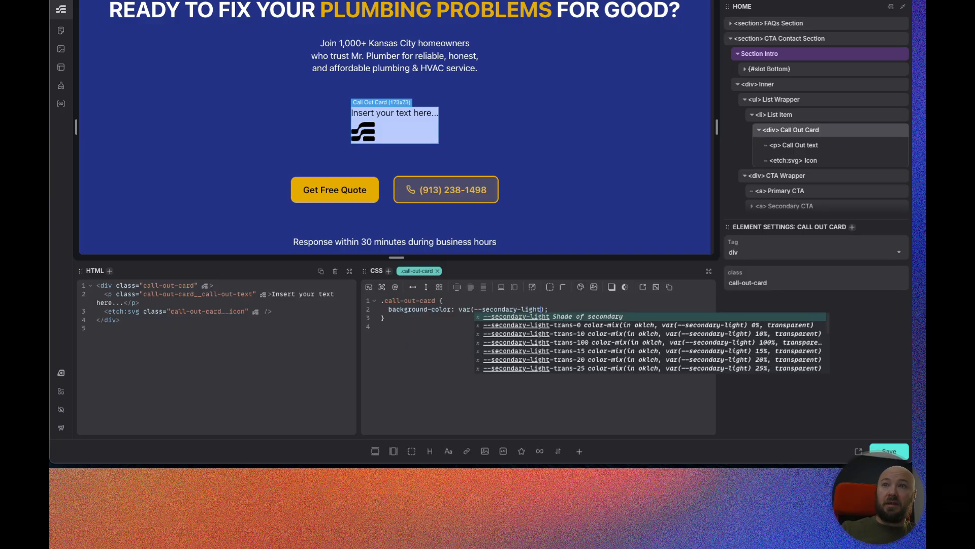
pyautogui.click(520, 307)
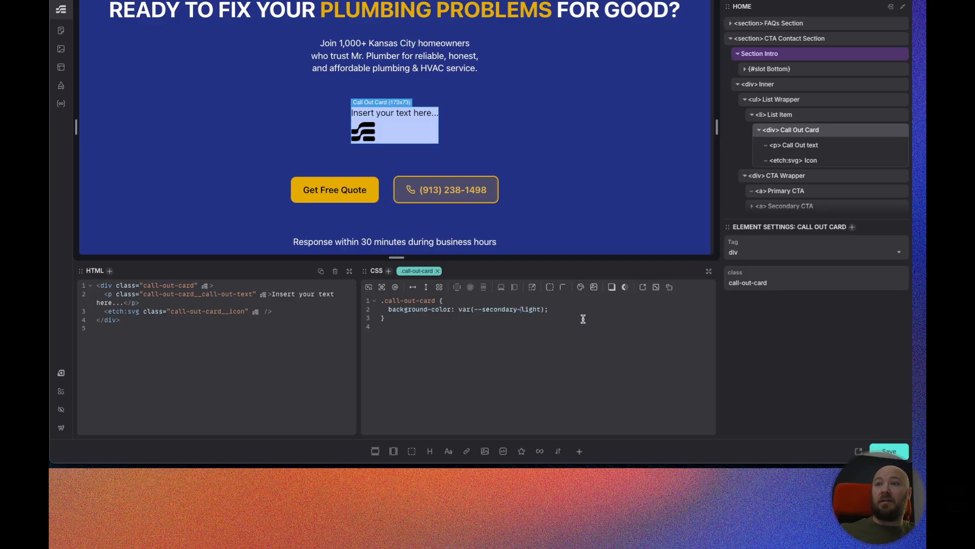
pyautogui.write('semi-')
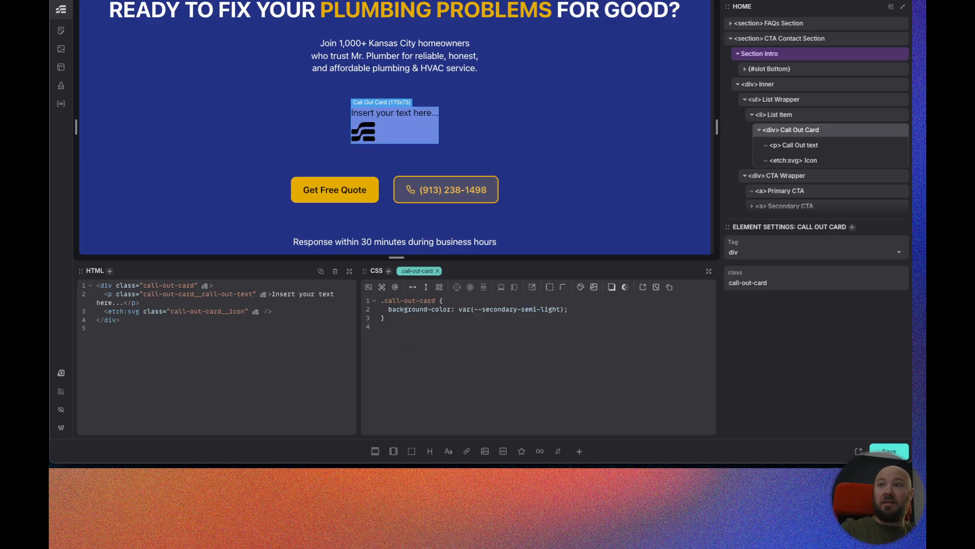
# Compare the process cards' background on the canvas and on the live site.
pyautogui.scroll(15, 437, 148)
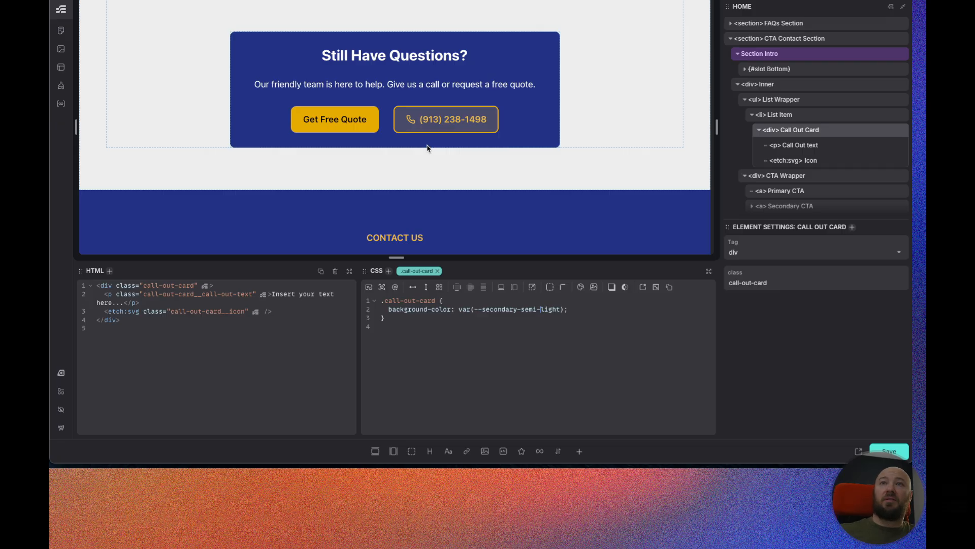
pyautogui.scroll(15, 422, 150)
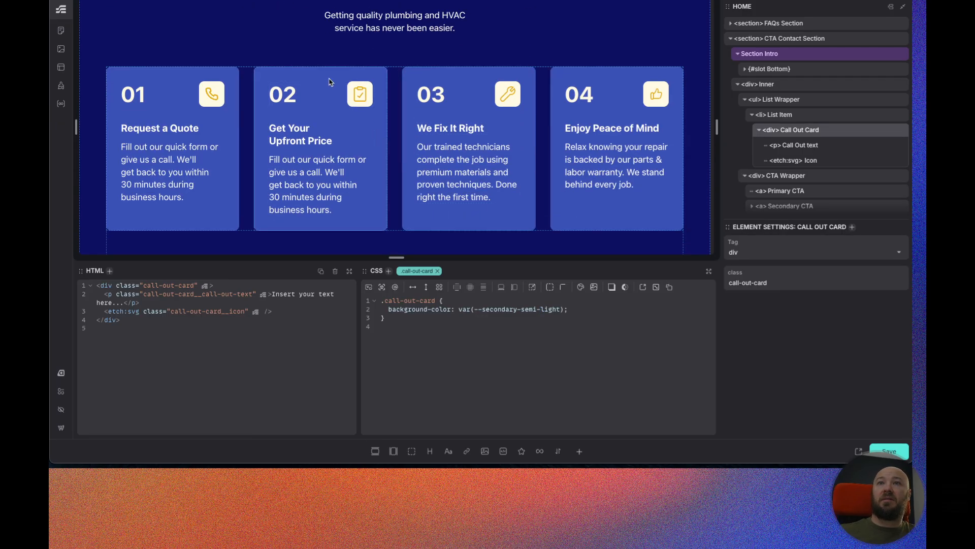
pyautogui.click(331, 78)
pyautogui.scroll(-1, 798, 111)
pyautogui.scroll(3, 800, 118)
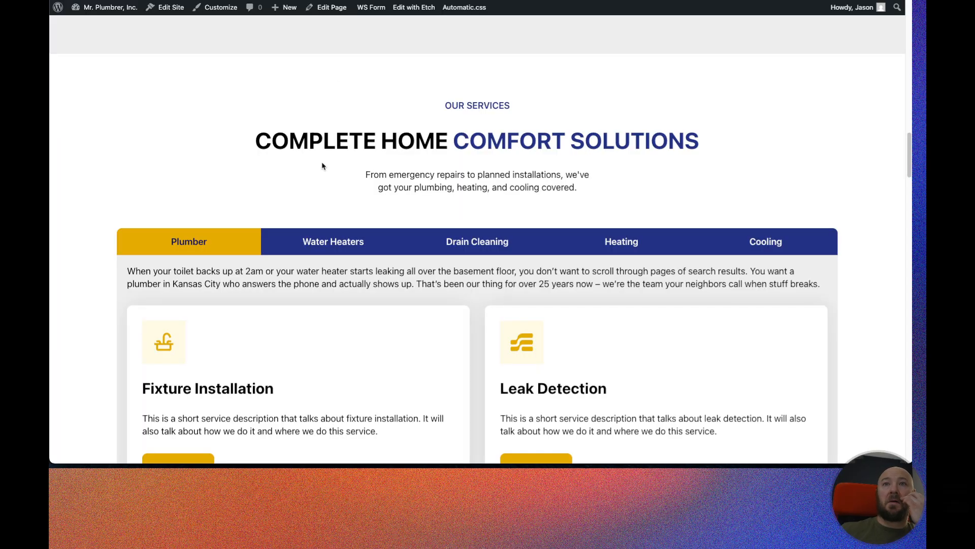
pyautogui.scroll(-15, 322, 163)
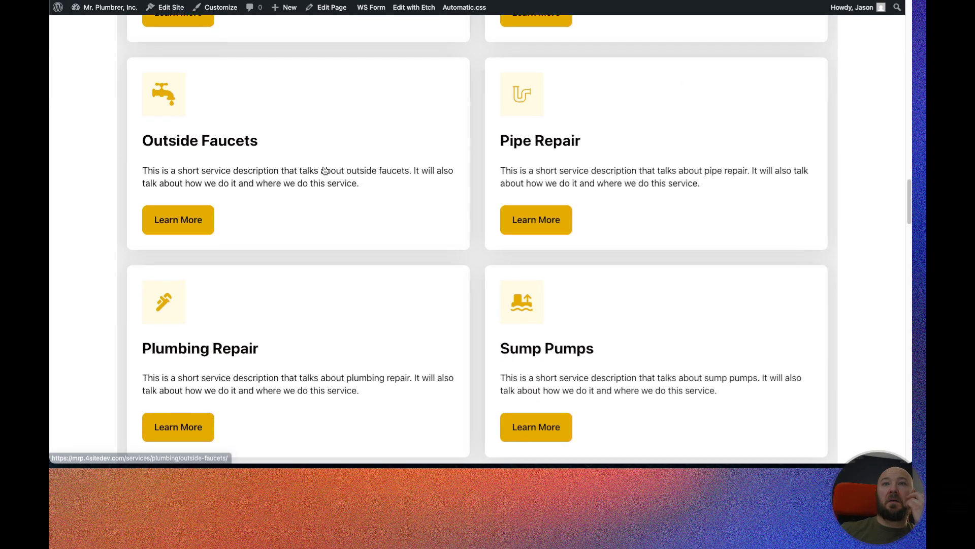
pyautogui.scroll(5, 324, 173)
pyautogui.scroll(5, 324, 172)
pyautogui.scroll(-15, 322, 171)
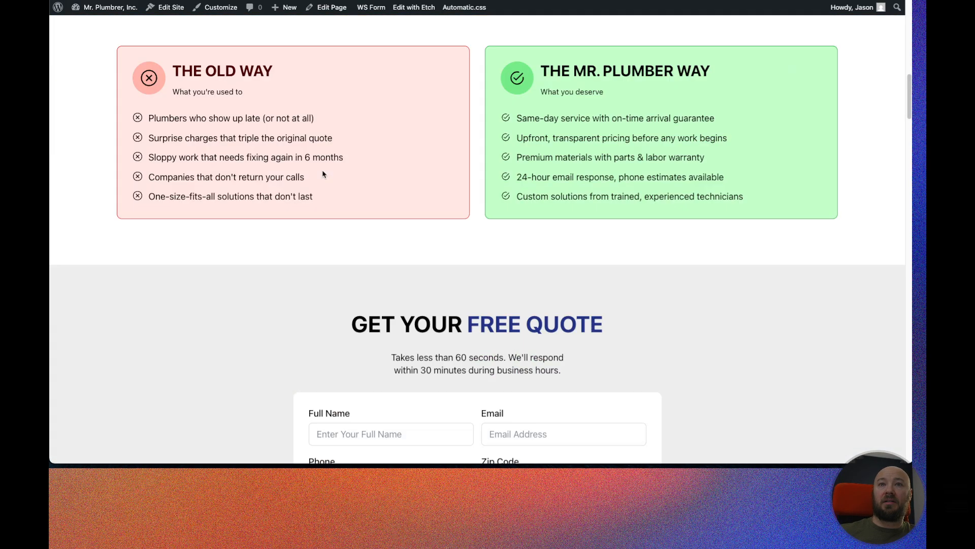
pyautogui.scroll(-15, 305, 173)
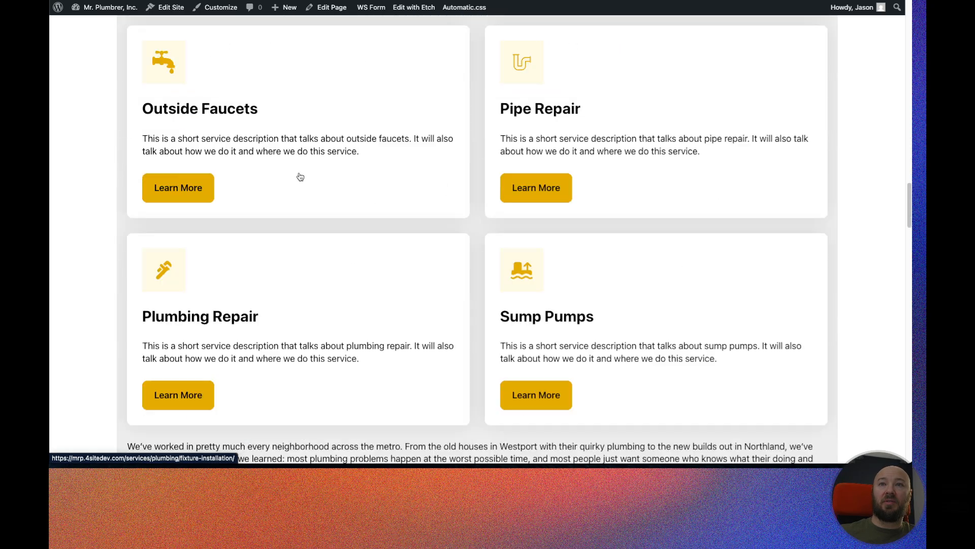
pyautogui.scroll(-2, 301, 175)
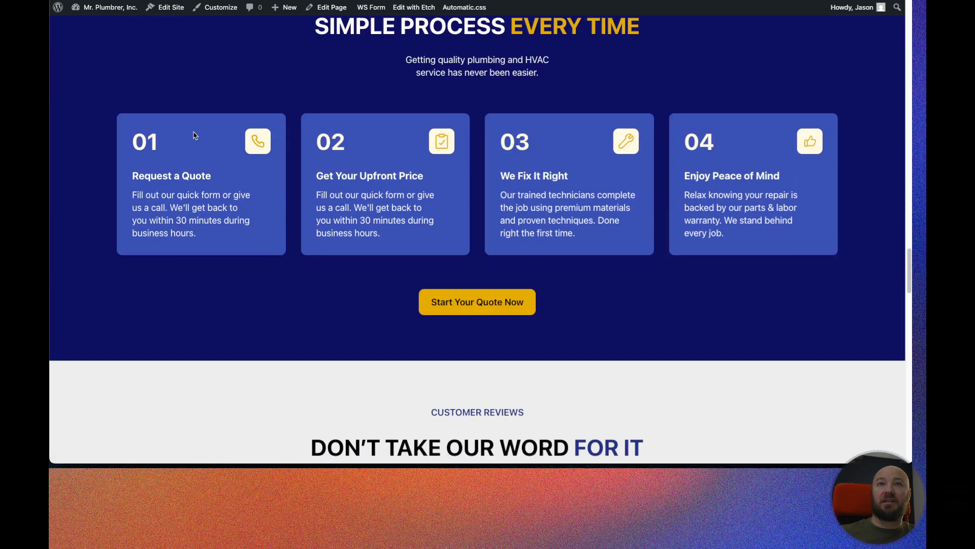
# Inspect a live process card's styles in the browser DevTools.
pyautogui.rightClick(193, 135)
pyautogui.click(229, 334)
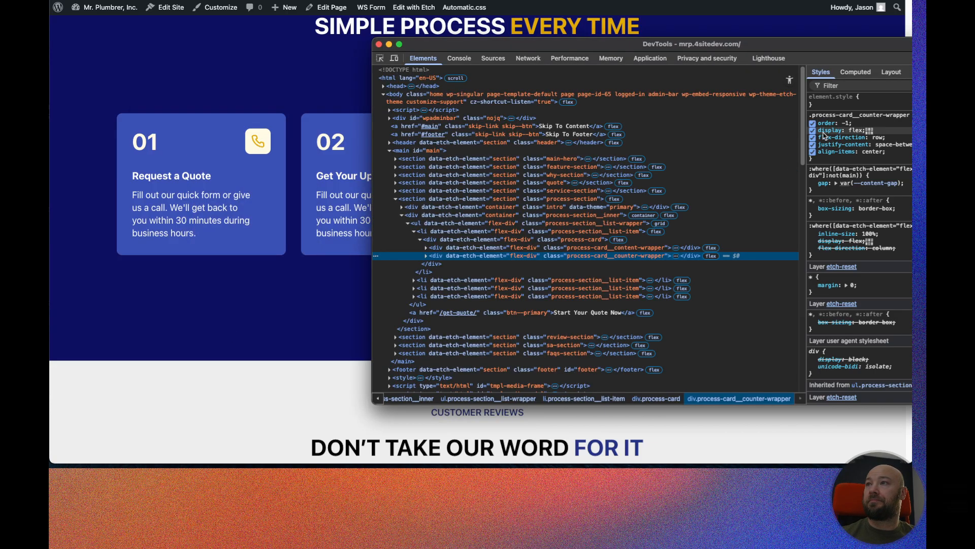
pyautogui.click(438, 238)
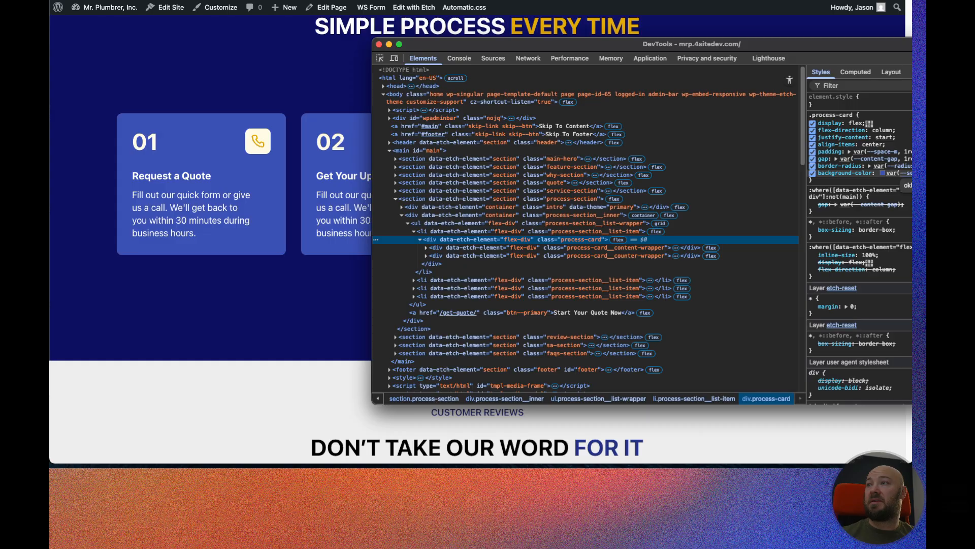
pyautogui.click(379, 45)
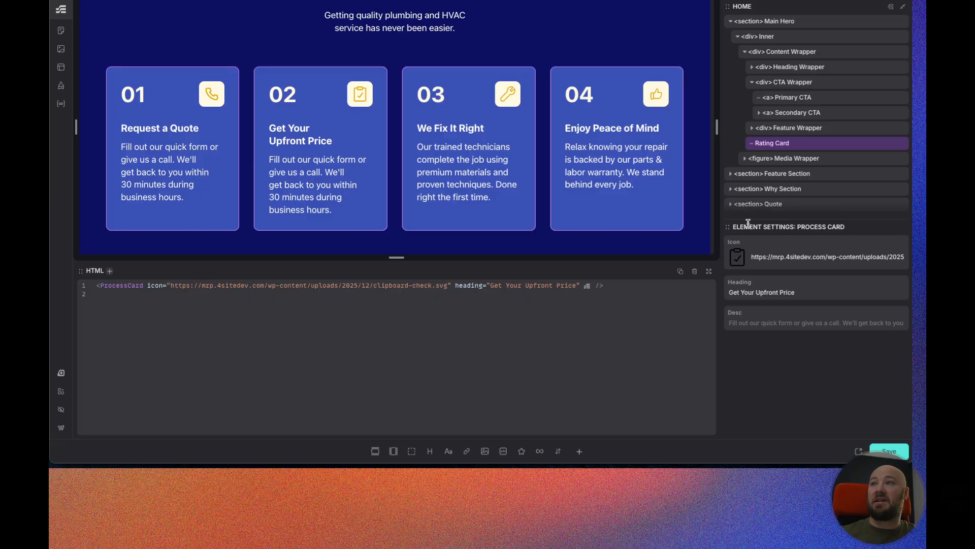
# Change the Call Out Card's background color to var(--secondary-semi-dark).
pyautogui.scroll(-5, 781, 193)
pyautogui.click(800, 102)
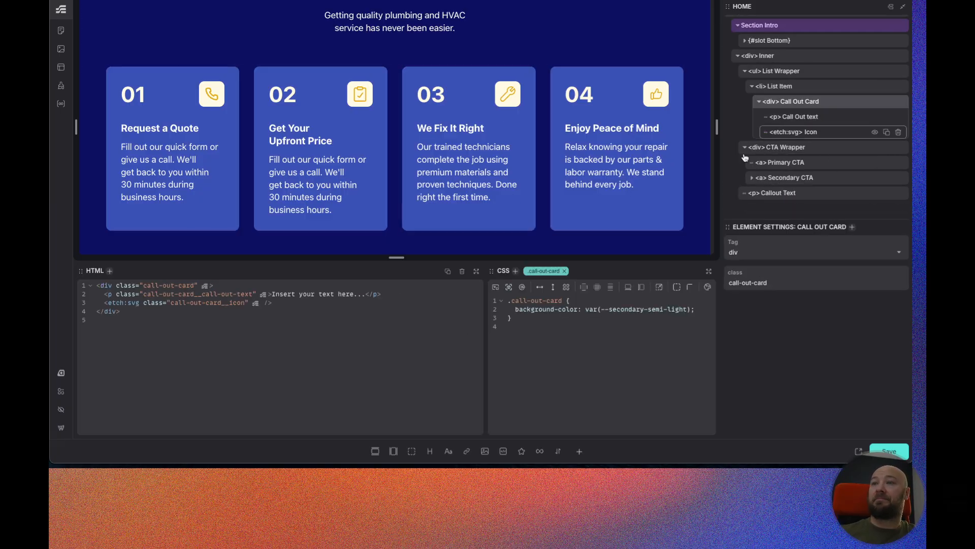
pyautogui.click(687, 309)
pyautogui.press('BackSpace')
pyautogui.press('BackSpace')
pyautogui.press('BackSpace')
pyautogui.write('dark')
pyautogui.scroll(-20, 390, 120)
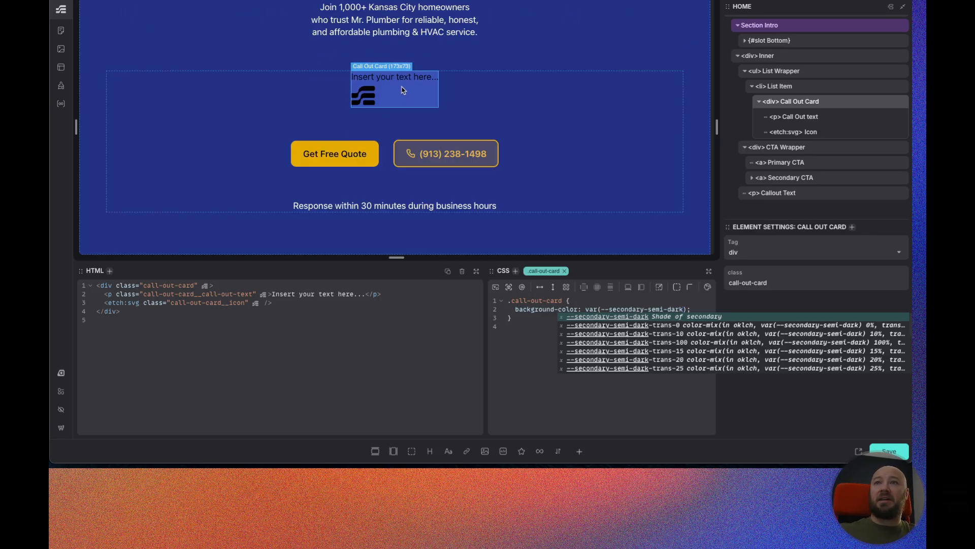
pyautogui.click(521, 354)
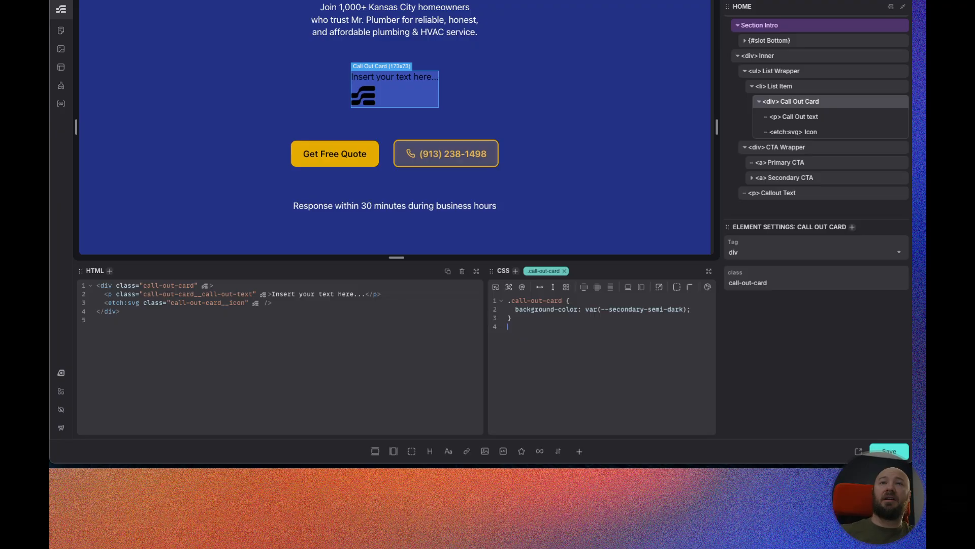
# Check the Figma card's fill against the secondary color library swatches.
pyautogui.click(133, 1)
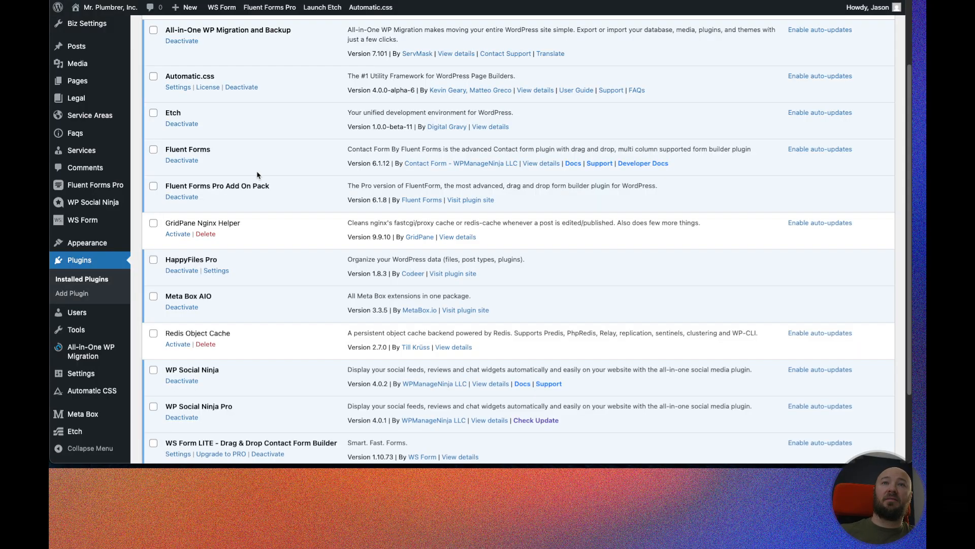
pyautogui.scroll(3, 234, 120)
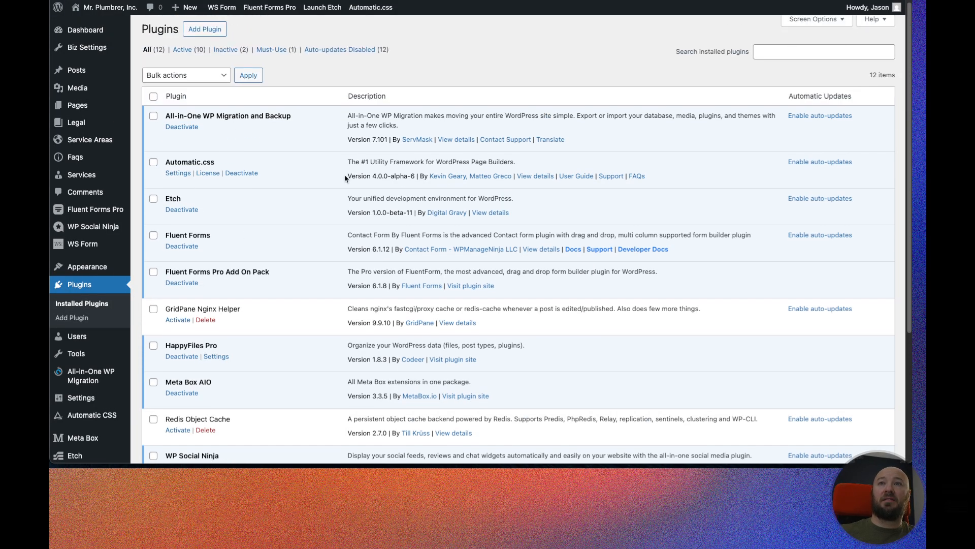
pyautogui.moveTo(347, 176); pyautogui.dragTo(406, 176)
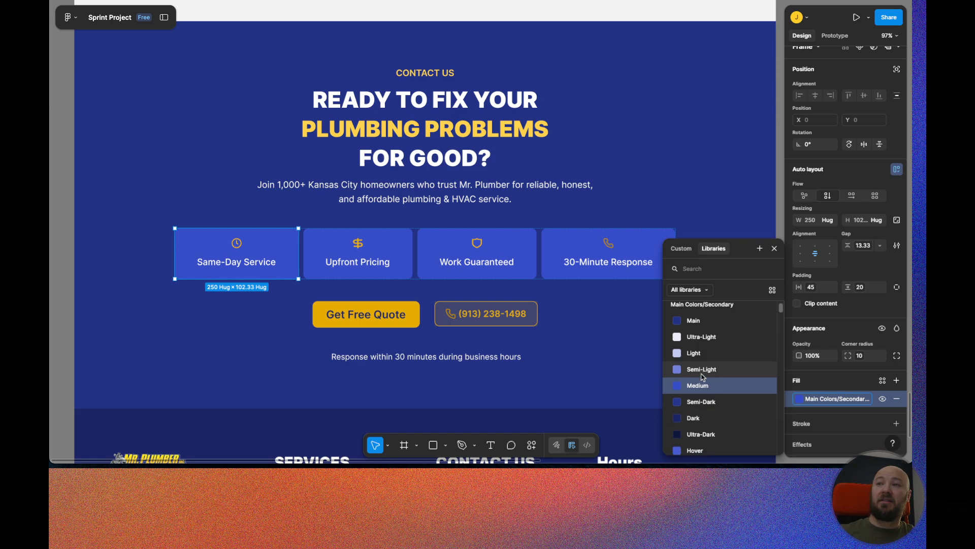
pyautogui.scroll(-1, 706, 386)
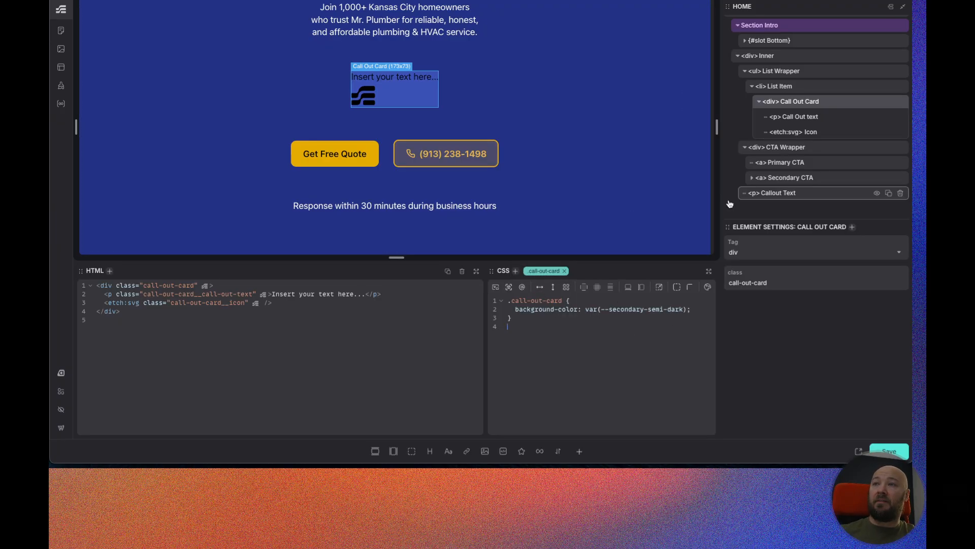
# Make the Call Out Card a vertical flex column with its items centered.
pyautogui.click(552, 288)
pyautogui.click(584, 288)
pyautogui.click(668, 289)
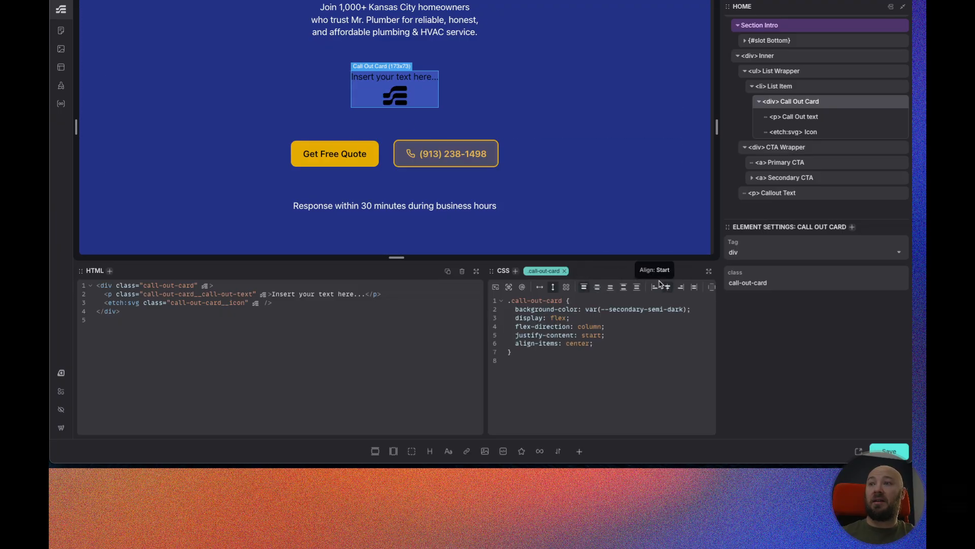
# Add a content gap and medium spacing padding to the Call Out Card.
pyautogui.hscroll(2, 659, 287)
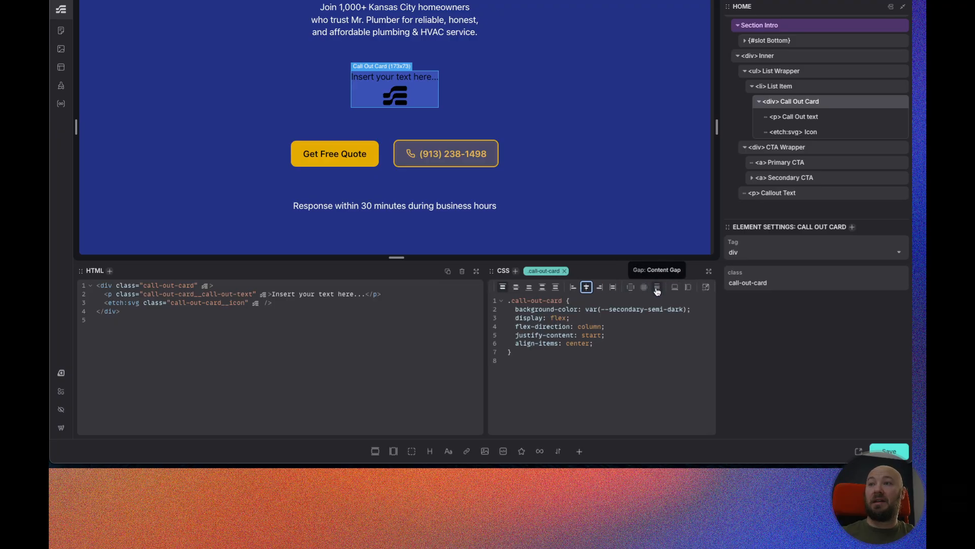
pyautogui.click(658, 289)
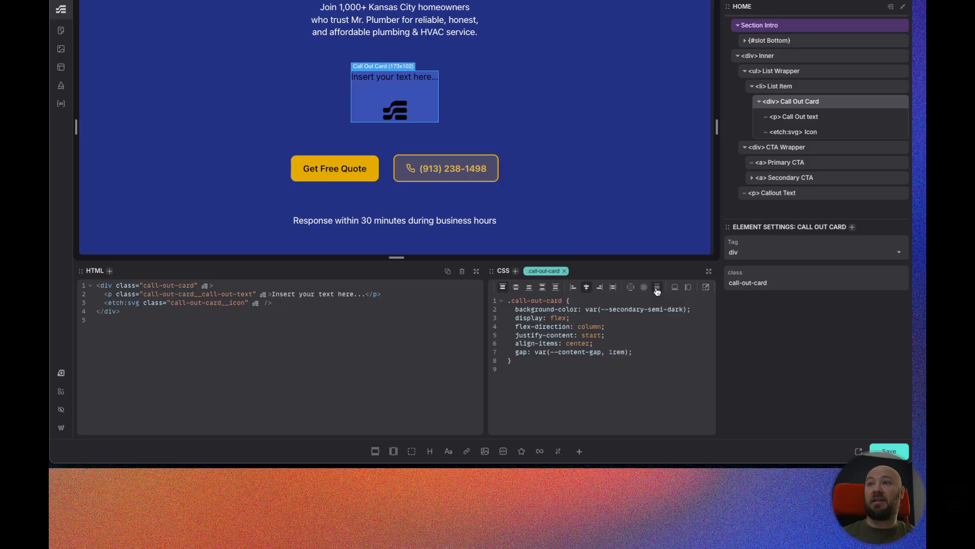
pyautogui.click(645, 288)
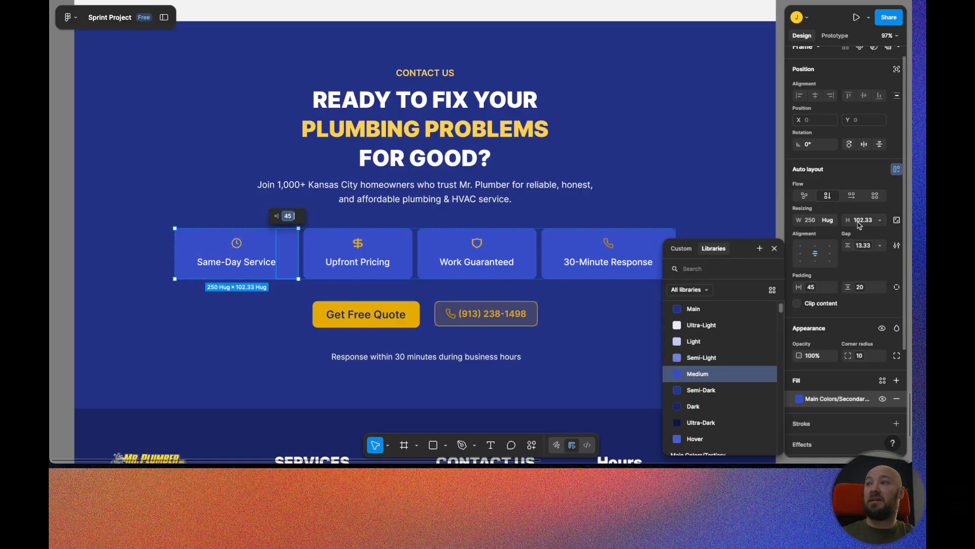
# Change the card's padding to var(--space-xs) and remove the 1rem fallbacks from the gap and padding values.
pyautogui.click(860, 246)
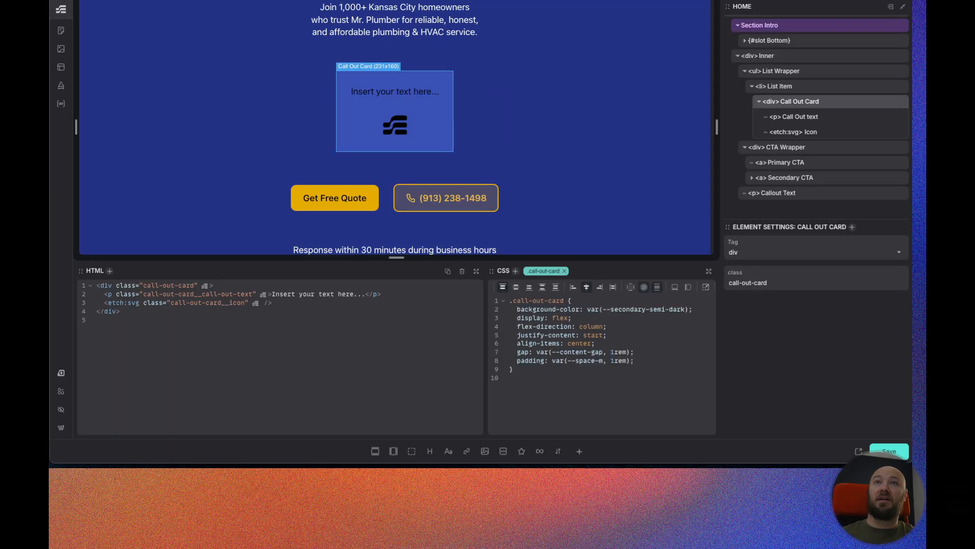
pyautogui.click(602, 362)
pyautogui.press('BackSpace')
pyautogui.write('xs')
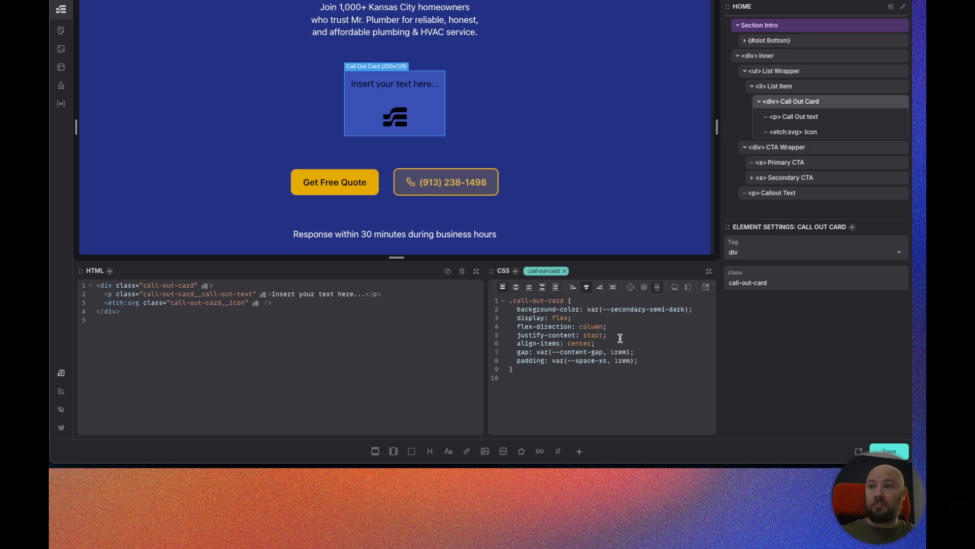
pyautogui.click(630, 361)
pyautogui.press('BackSpace')
pyautogui.press('BackSpace')
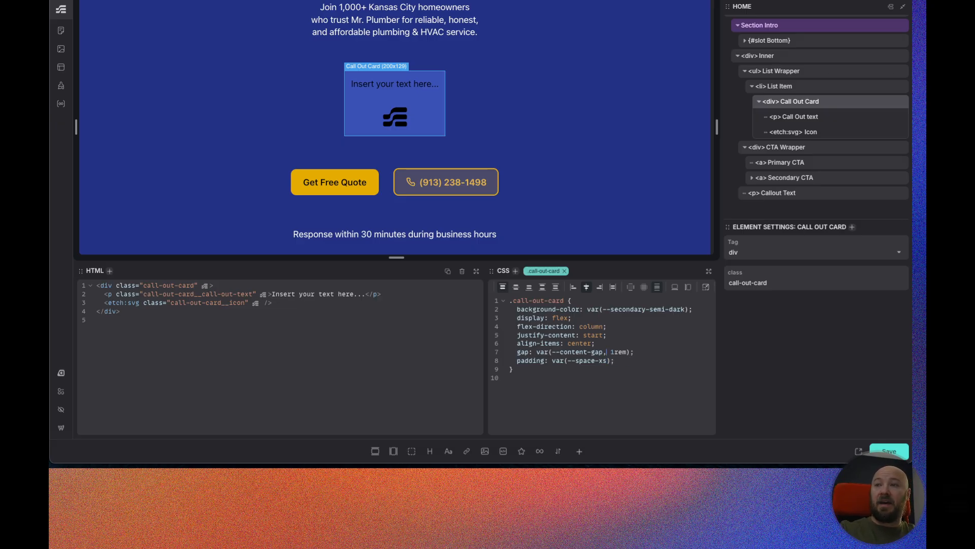
pyautogui.press('BackSpace')
pyautogui.press('BackSpace')
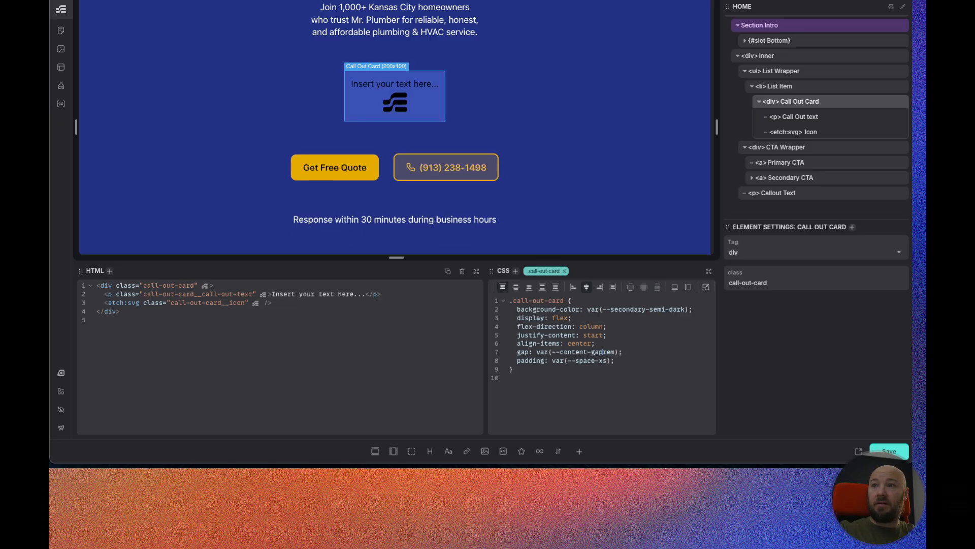
pyautogui.press('Delete')
pyautogui.press('Delete')
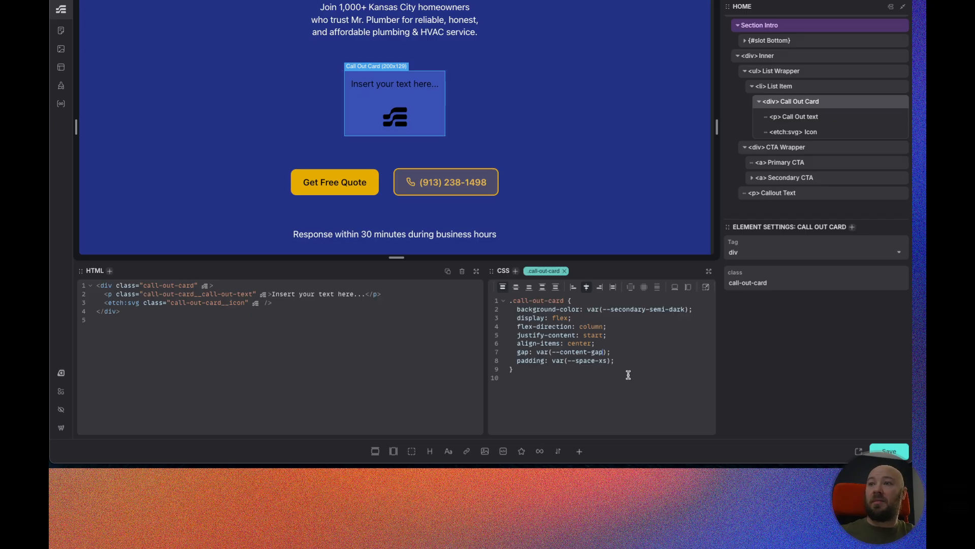
# Set the Call Out Card's gap to var(--space-xs) and its padding to var(--space-s), matching the Figma spacing.
pyautogui.moveTo(602, 353); pyautogui.dragTo(560, 352)
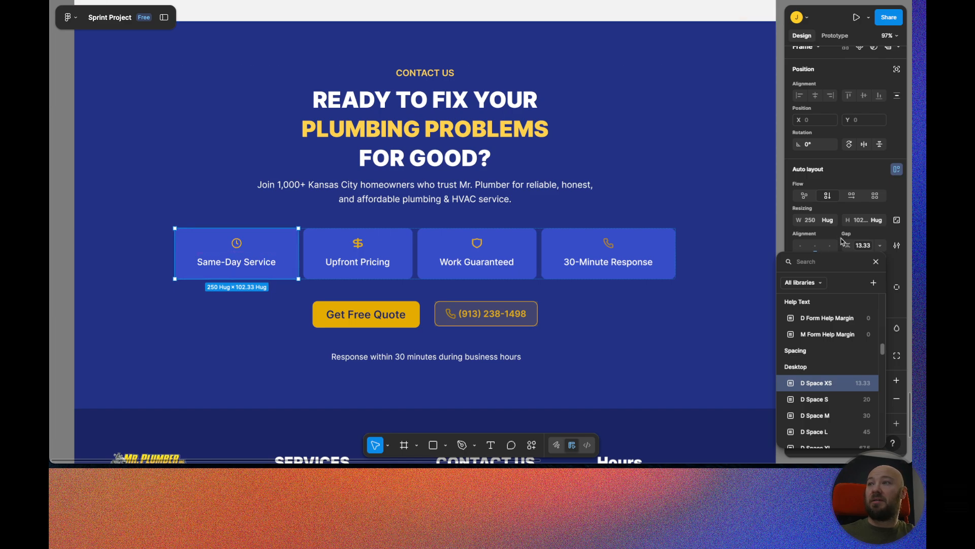
pyautogui.click(862, 237)
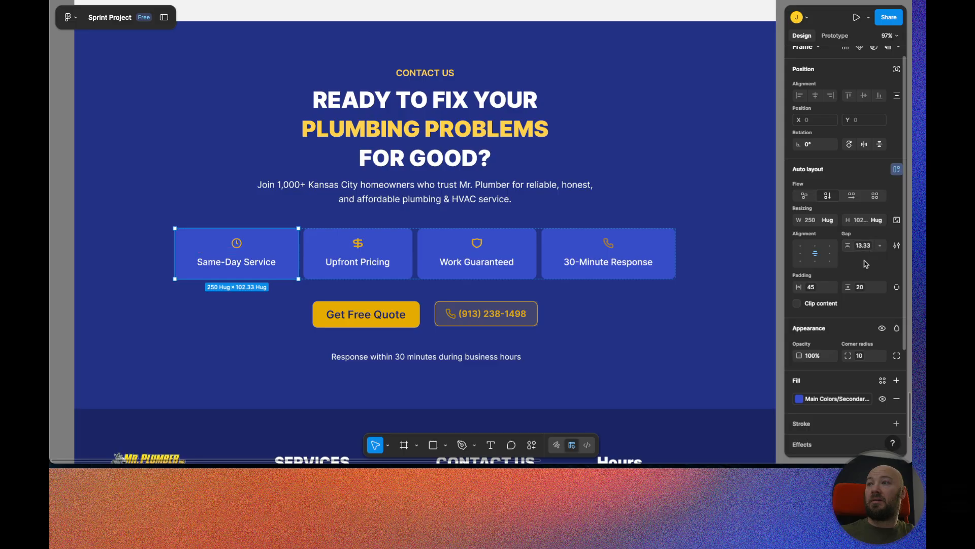
pyautogui.click(860, 292)
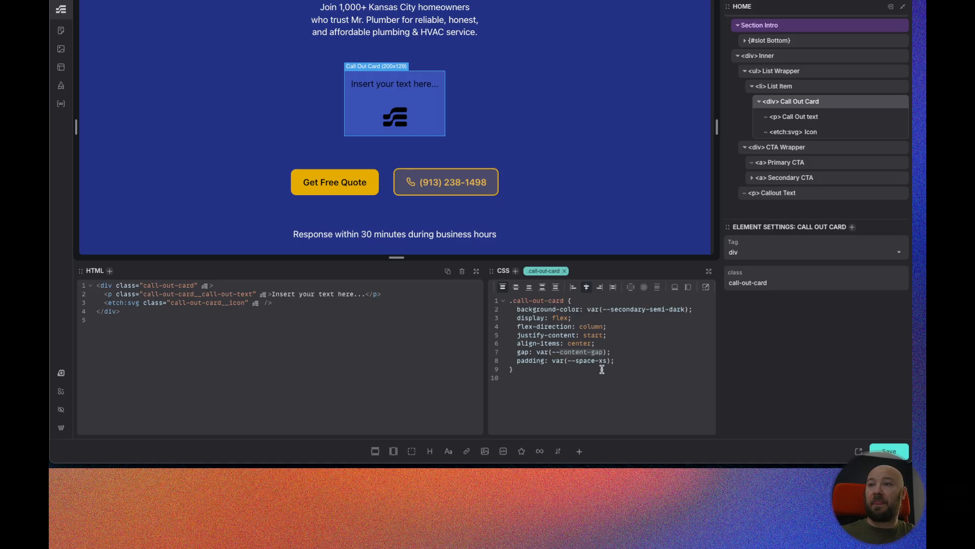
pyautogui.moveTo(607, 360); pyautogui.dragTo(552, 352)
pyautogui.write('--space-xs')
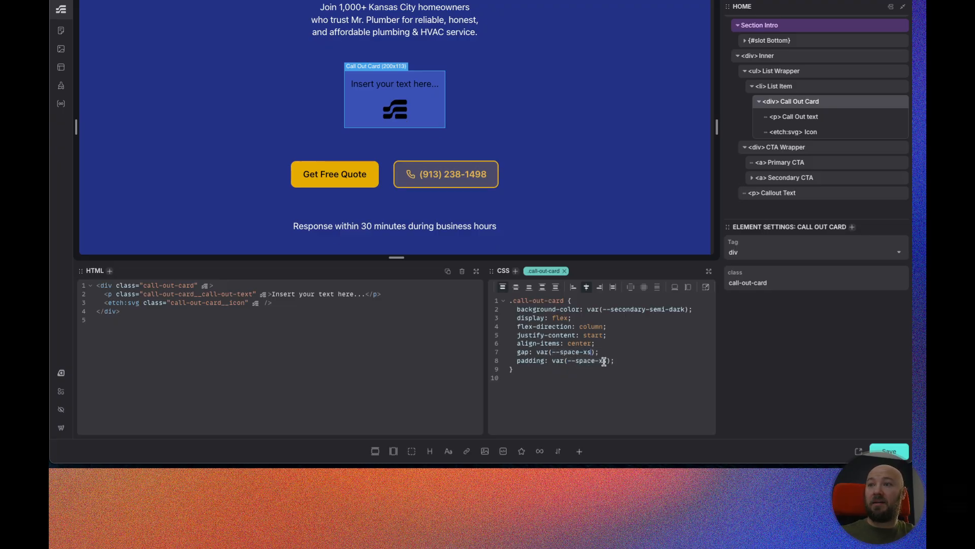
pyautogui.press('BackSpace')
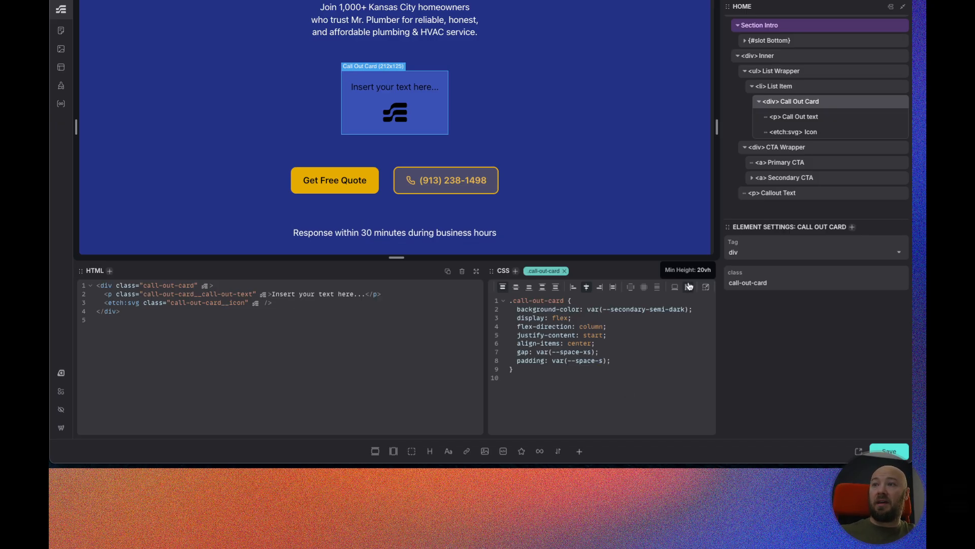
# Add a border radius of var(--radius) to the Call Out Card.
pyautogui.hscroll(3, 644, 288)
pyautogui.click(655, 287)
pyautogui.moveTo(654, 370); pyautogui.dragTo(626, 370)
pyautogui.press('BackSpace')
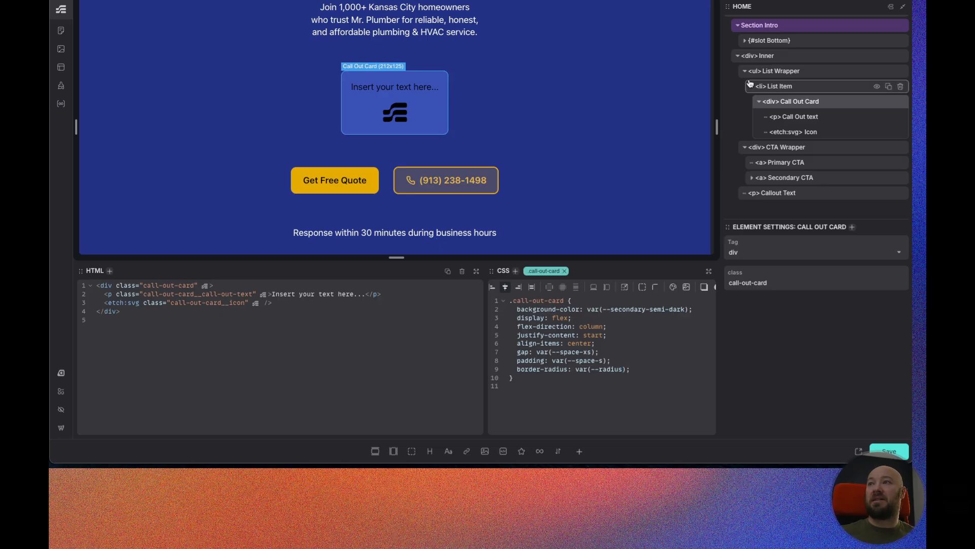
# Style the Call Out text with color var(--white) and font weight 600.
pyautogui.click(823, 118)
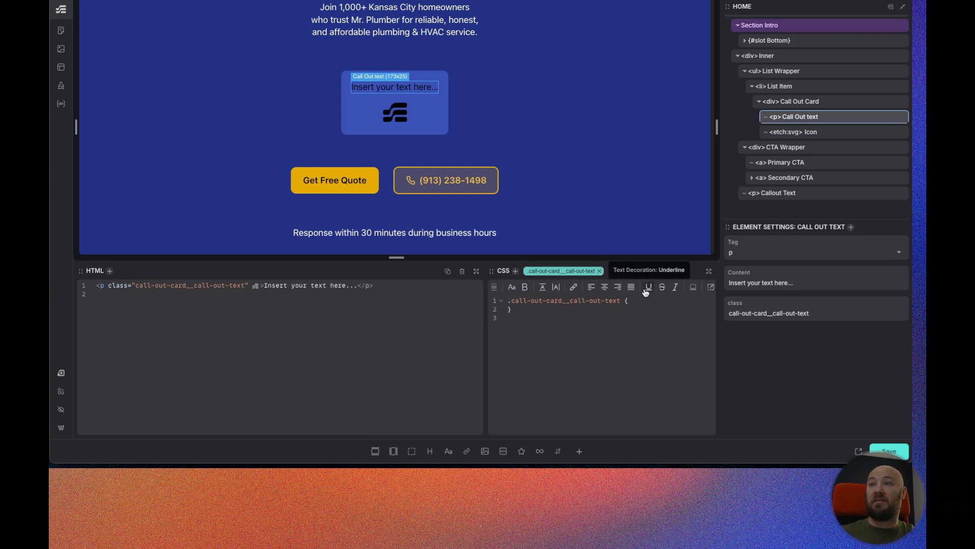
pyautogui.click(574, 287)
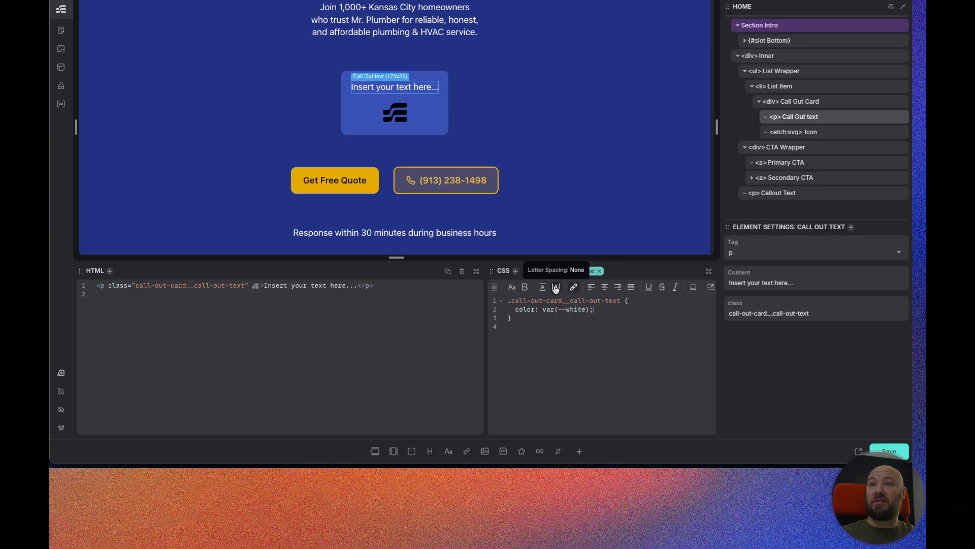
pyautogui.click(525, 288)
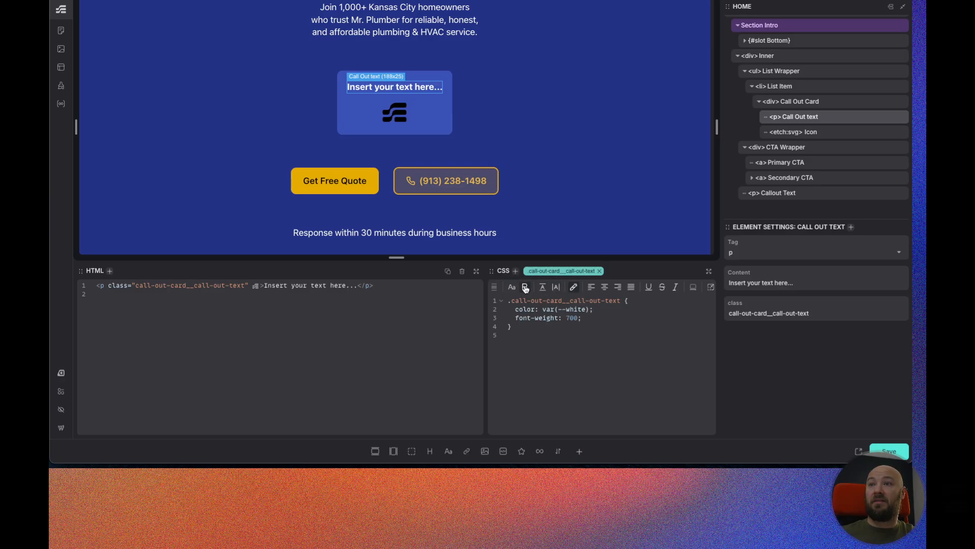
pyautogui.click(570, 319)
pyautogui.press('BackSpace')
pyautogui.write('6')
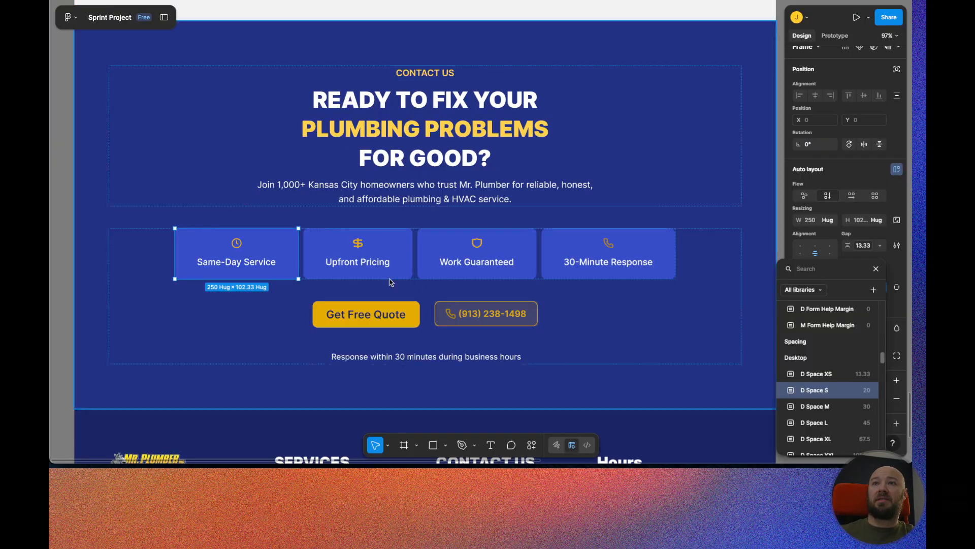
# Copy the Same-Day Service label from the Figma card into the Call Out text's content.
pyautogui.click(250, 263)
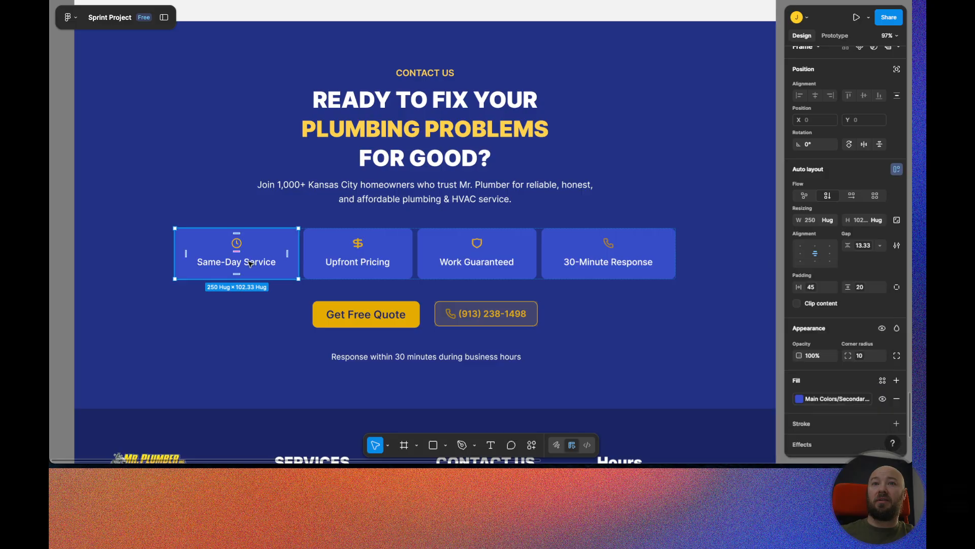
pyautogui.doubleClick(250, 262)
pyautogui.doubleClick(249, 262)
pyautogui.hotkey('ctrl', 'c')
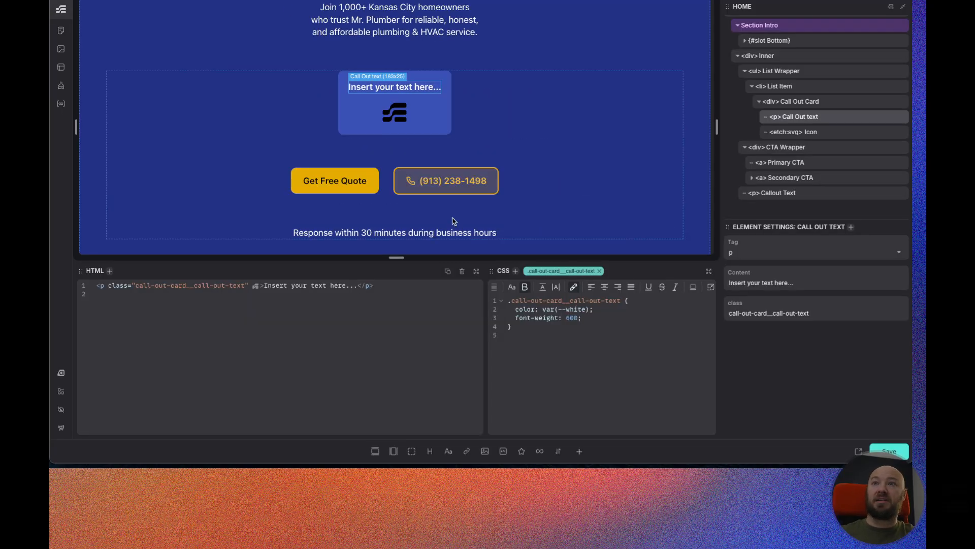
pyautogui.tripleClick(782, 283)
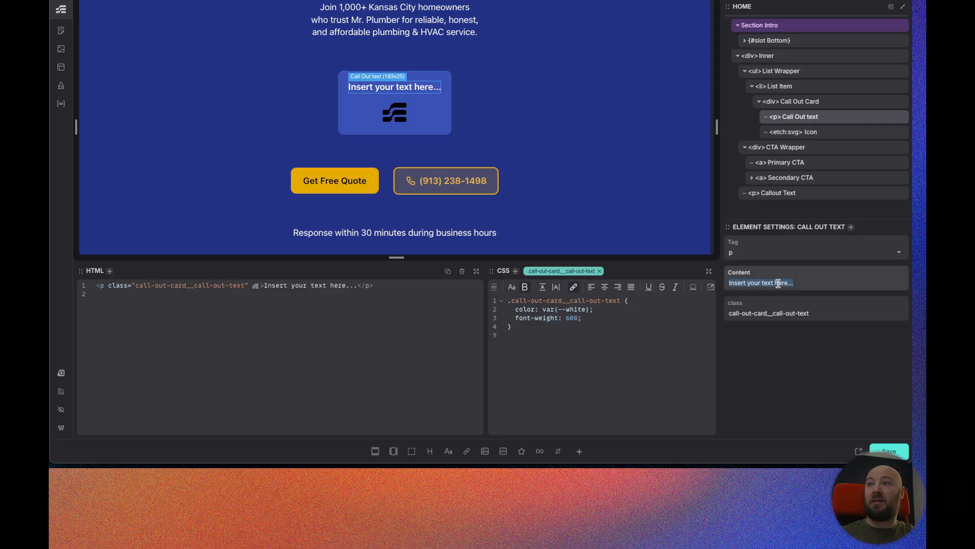
pyautogui.hotkey('ctrl', 'v')
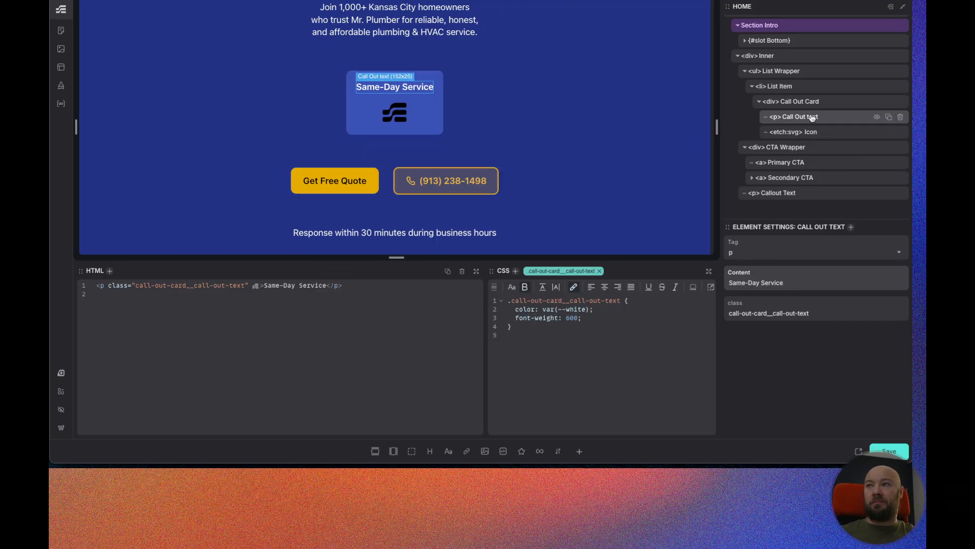
# Enable Strip color attributes on the card icon and set its image to clock.svg from the media library.
pyautogui.click(820, 133)
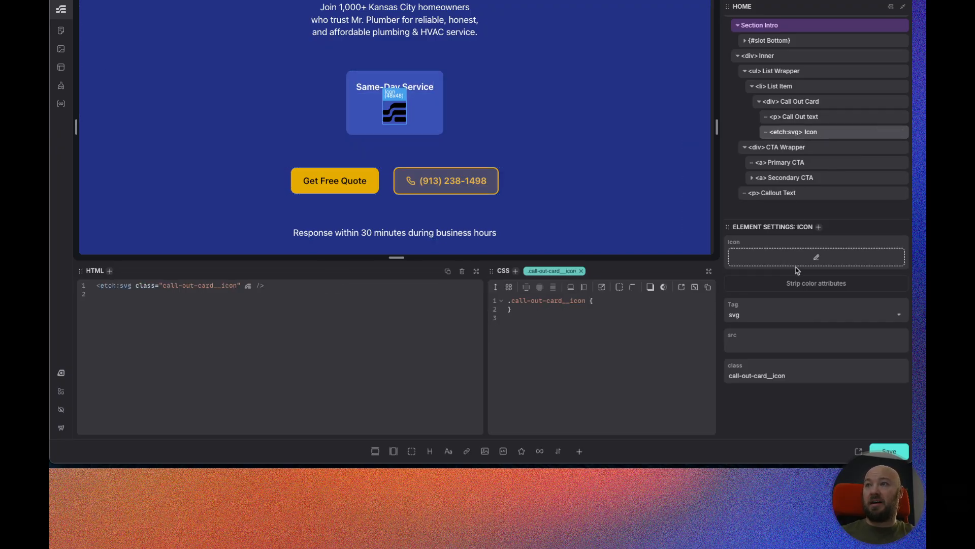
pyautogui.click(821, 287)
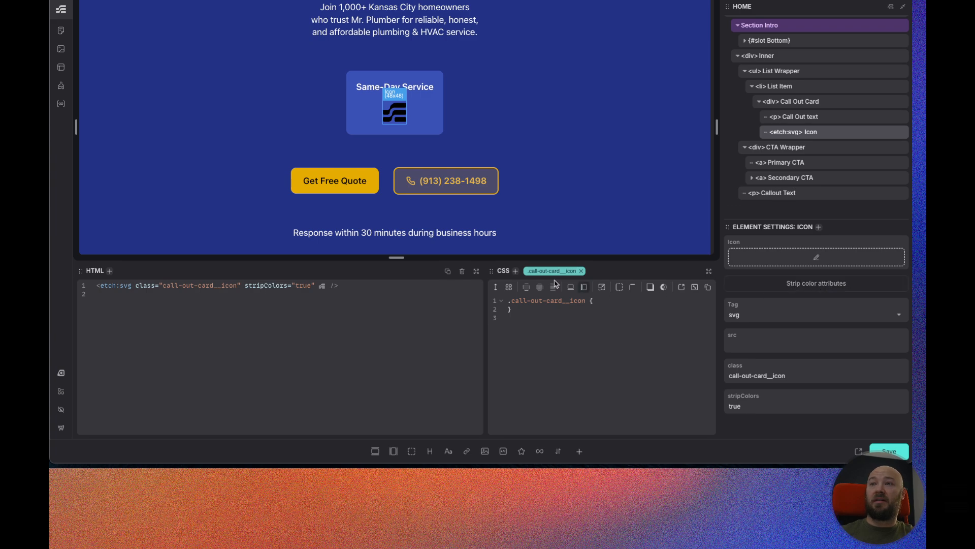
pyautogui.click(824, 260)
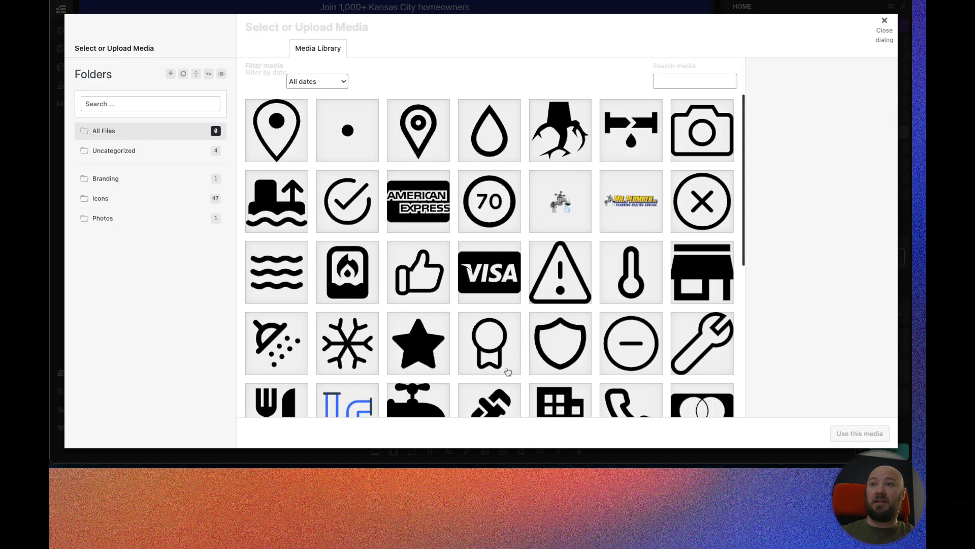
pyautogui.scroll(-5, 508, 372)
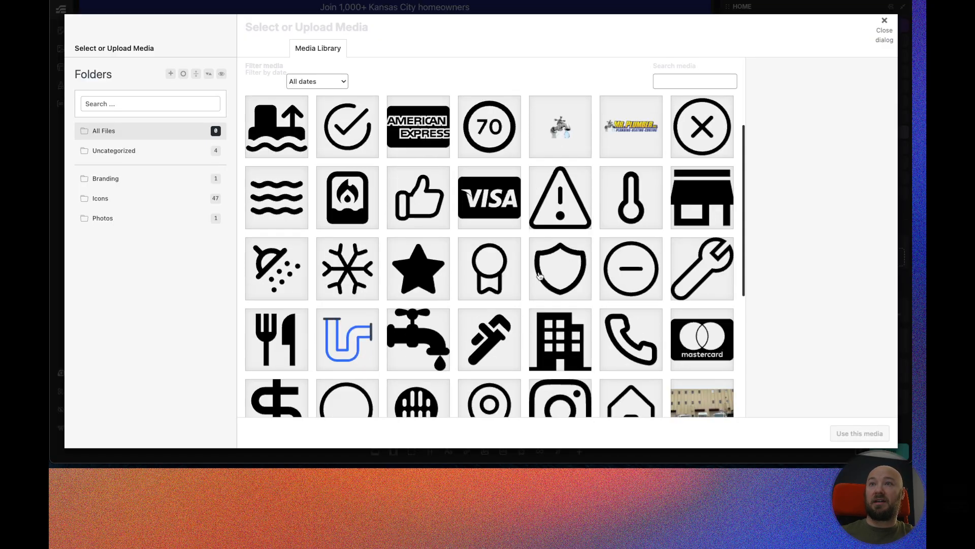
pyautogui.click(512, 348)
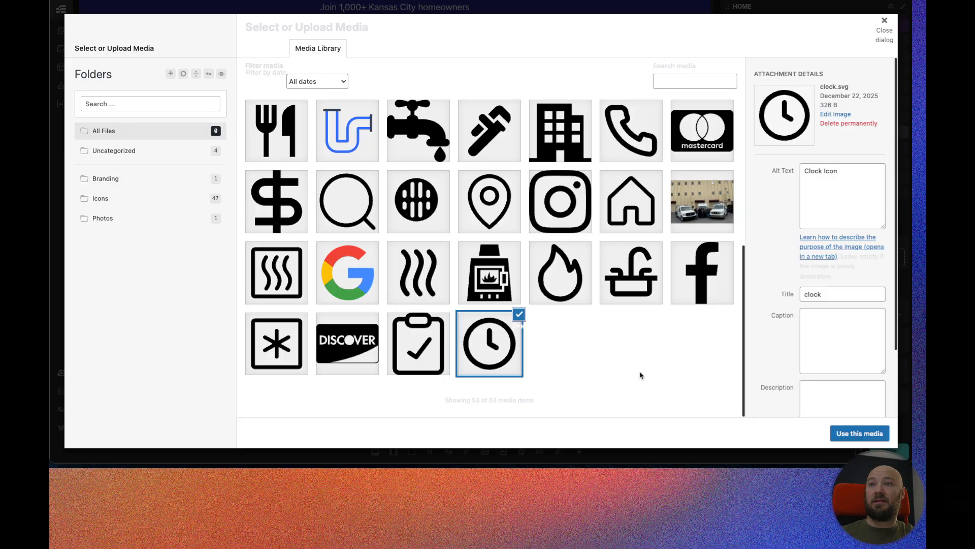
pyautogui.click(878, 434)
# Set the card icon's inline size to to-rem(20px), matching the icon size in the Figma design.
pyautogui.click(612, 301)
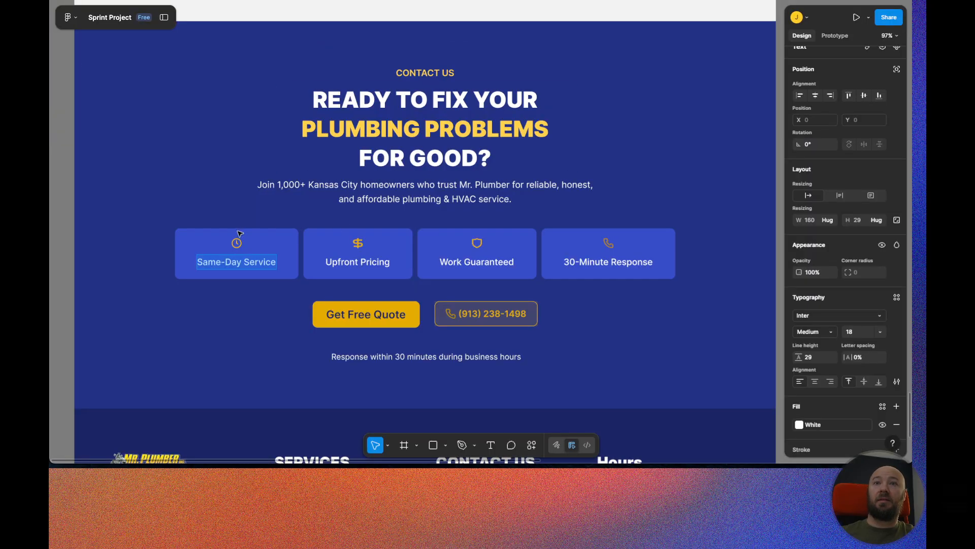
pyautogui.click(236, 244)
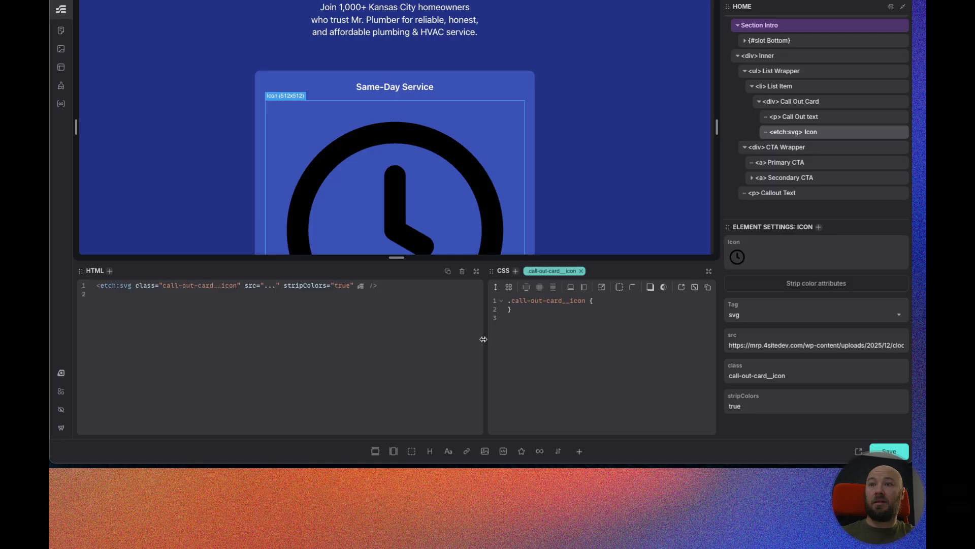
pyautogui.moveTo(470, 339); pyautogui.dragTo(356, 339)
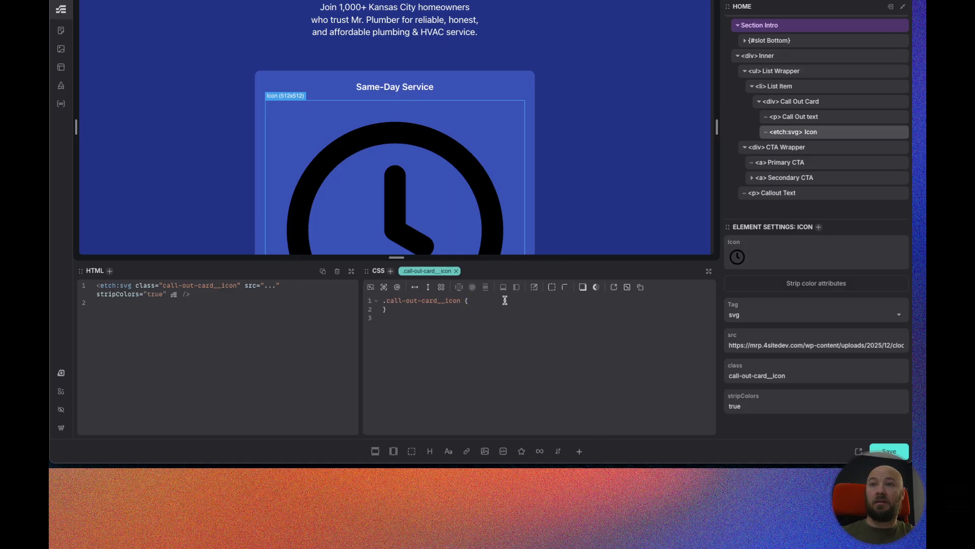
pyautogui.write('n')
pyautogui.press('BackSpace')
pyautogui.press('BackSpace')
pyautogui.write('inlin')
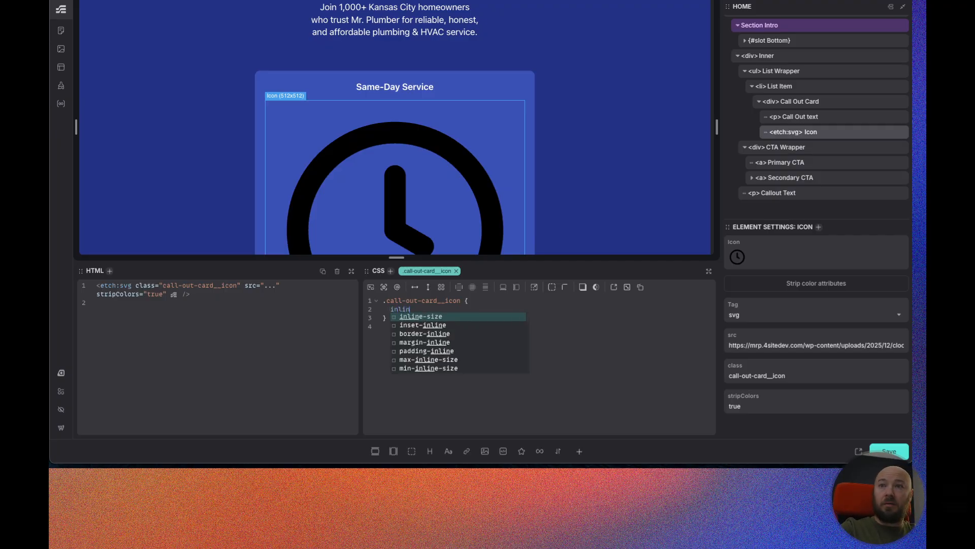
pyautogui.write('e-size: to-')
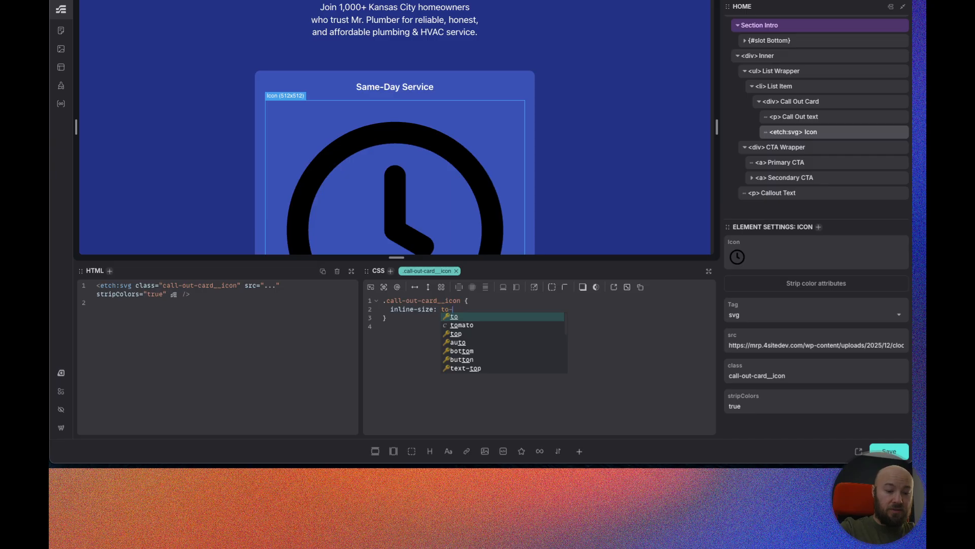
pyautogui.write('rem()')
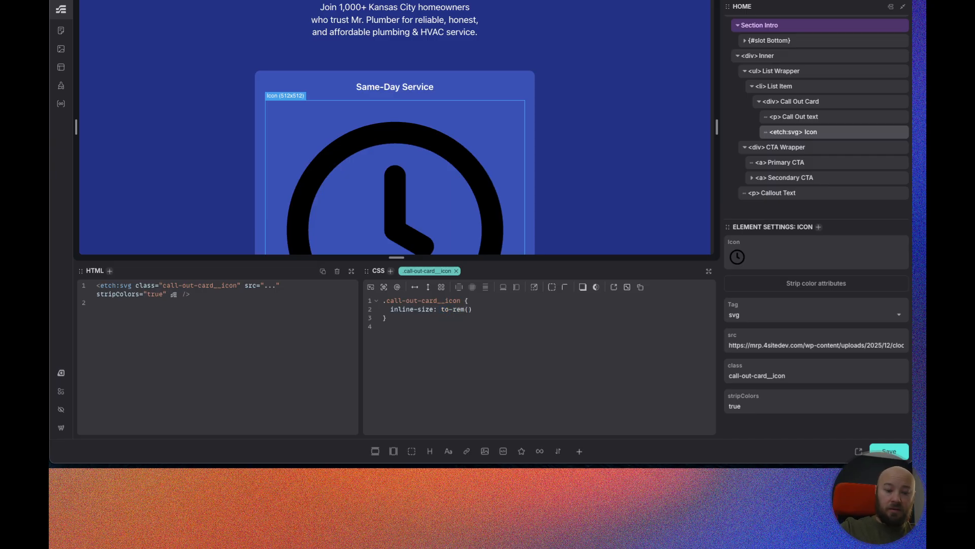
pyautogui.write('20px')
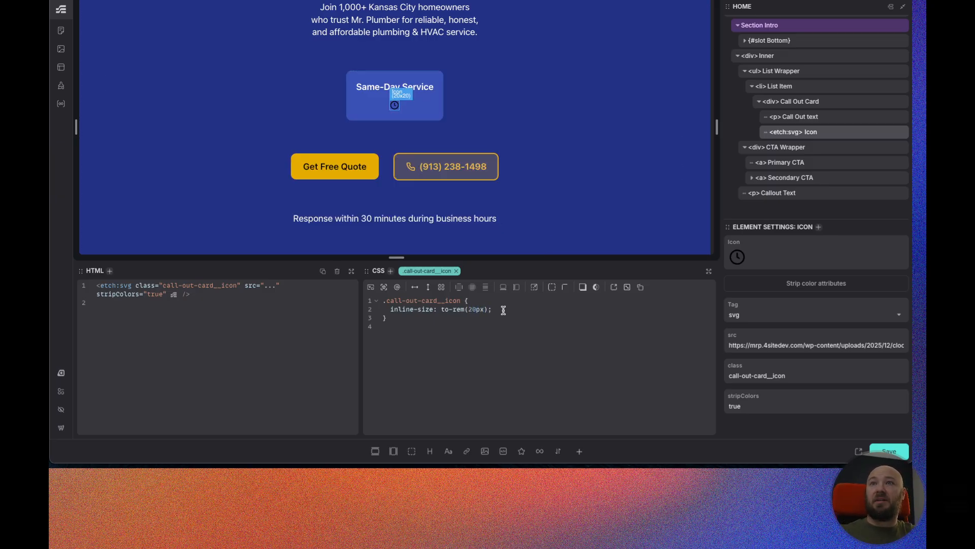
pyautogui.write('color:')
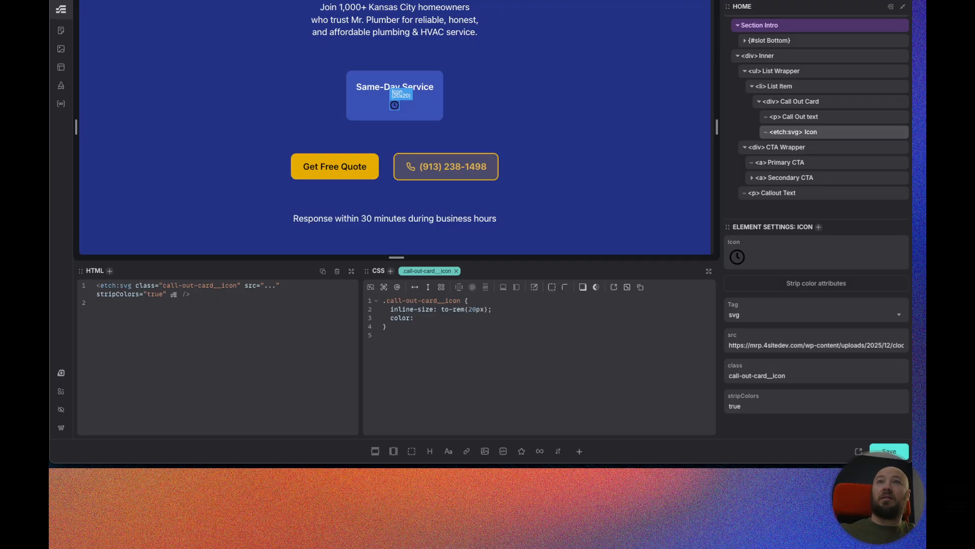
# Set both the icon's color and fill to var(--primary).
pyautogui.hotkey('ctrl', 'Tab')
pyautogui.hotkey('ctrl', 'Tab')
pyautogui.write('--seco')
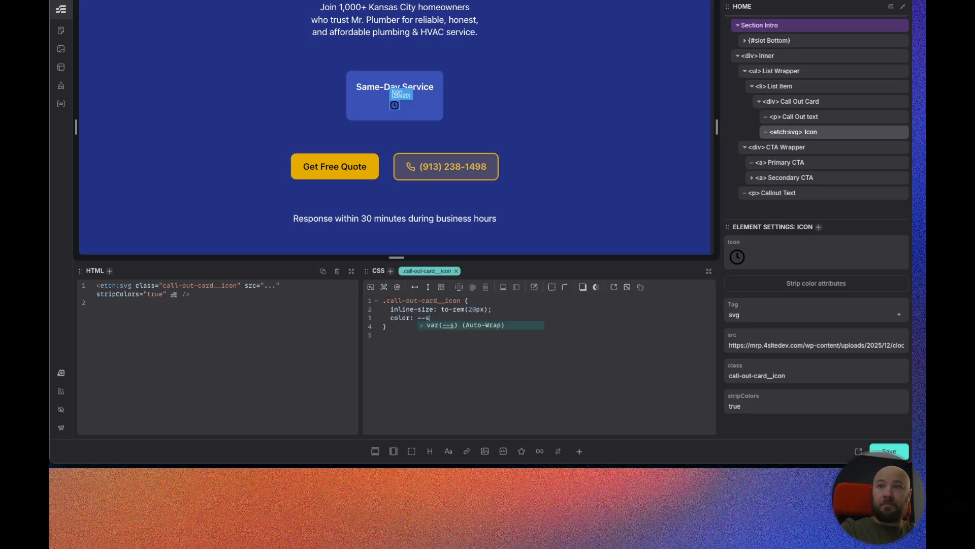
pyautogui.press('BackSpace')
pyautogui.press('BackSpace')
pyautogui.press('BackSpace')
pyautogui.write('primary')
pyautogui.press('Return')
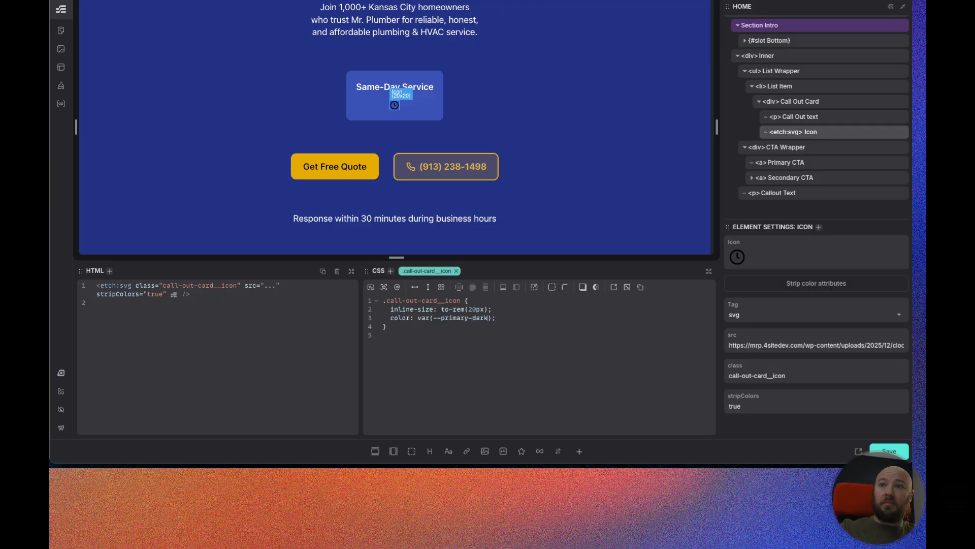
pyautogui.press('BackSpace')
pyautogui.press('BackSpace')
pyautogui.press('BackSpace')
pyautogui.press('BackSpace')
pyautogui.press('BackSpace')
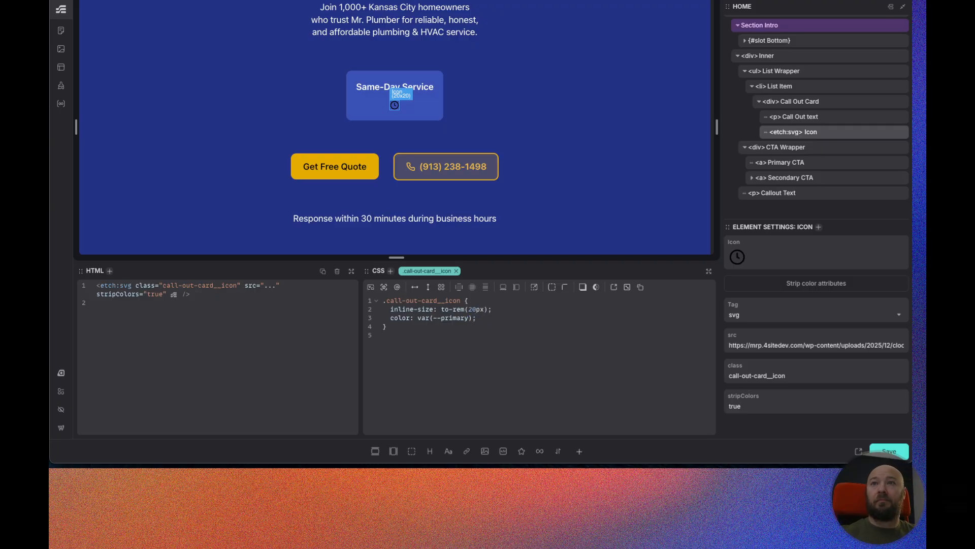
pyautogui.moveTo(477, 319); pyautogui.dragTo(391, 318)
pyautogui.hotkey('ctrl', 'c')
pyautogui.click(492, 316)
pyautogui.hotkey('ctrl', 'v')
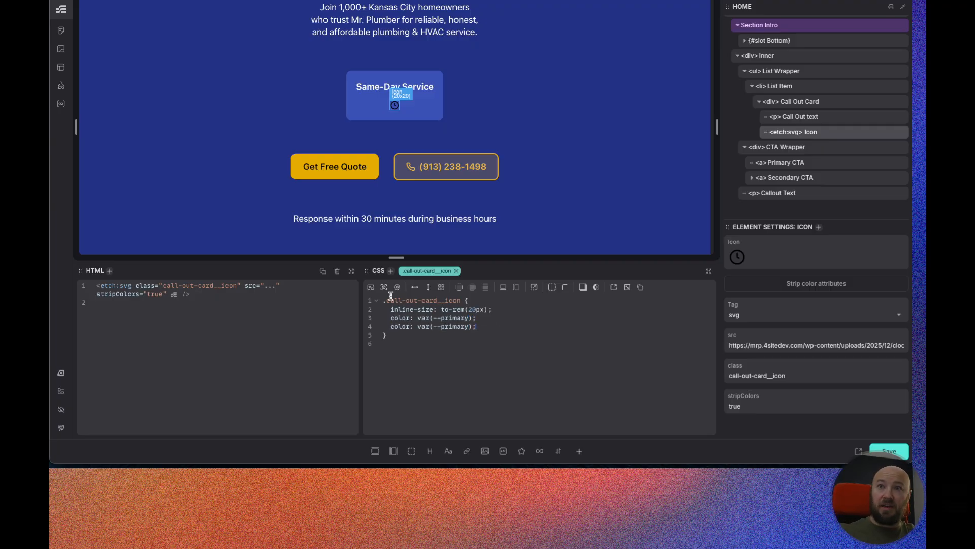
pyautogui.write('fill')
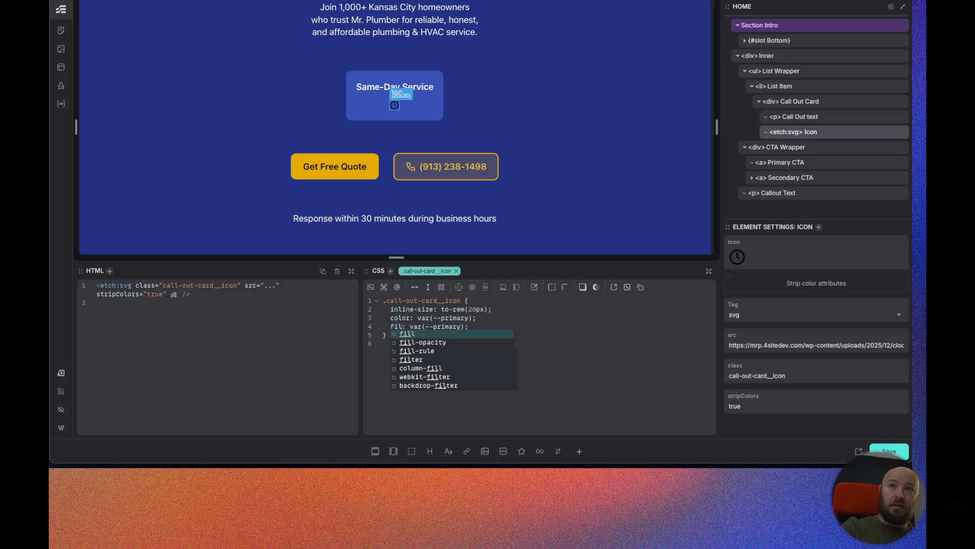
pyautogui.click(563, 370)
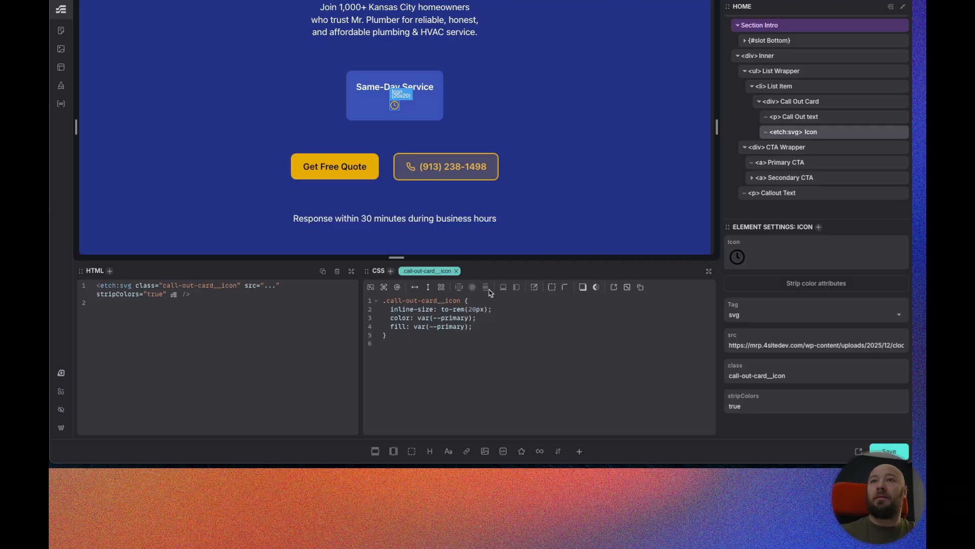
# Give the icon an order of -1 so it sits above the text, and save the page.
pyautogui.click(483, 326)
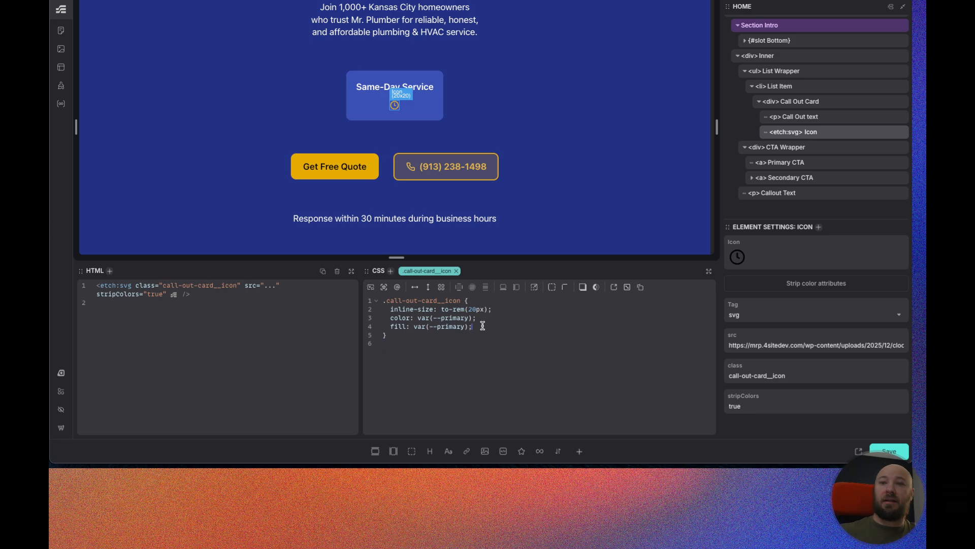
pyautogui.write('order: ')
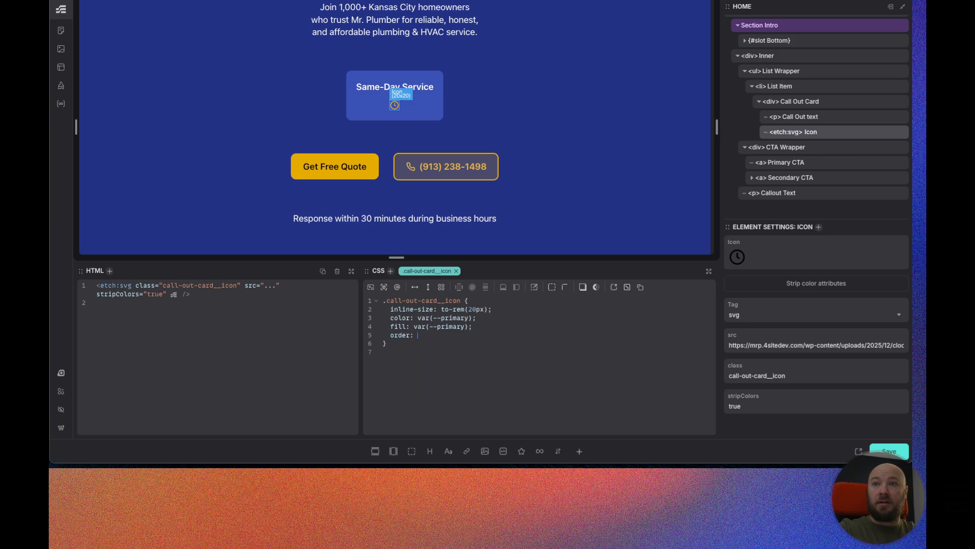
pyautogui.write('-1;')
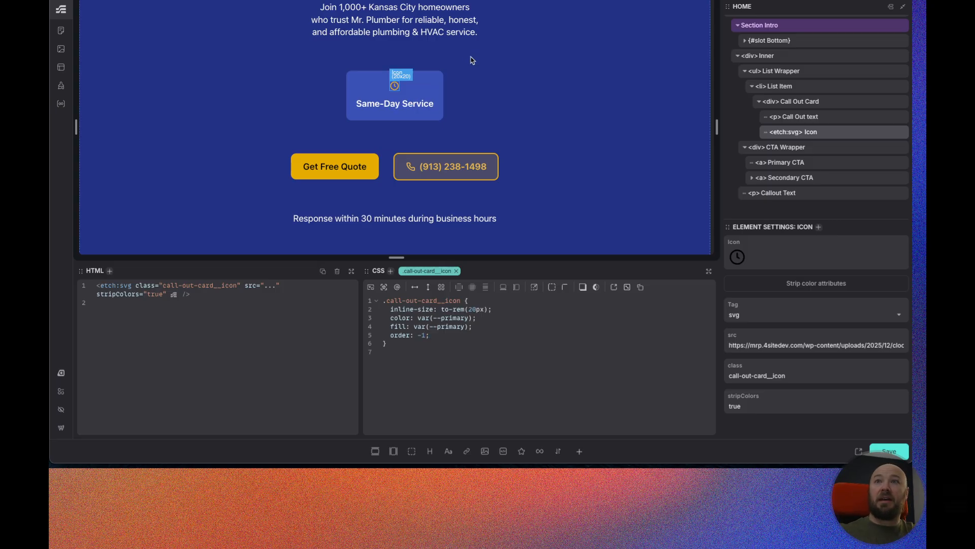
pyautogui.click(909, 454)
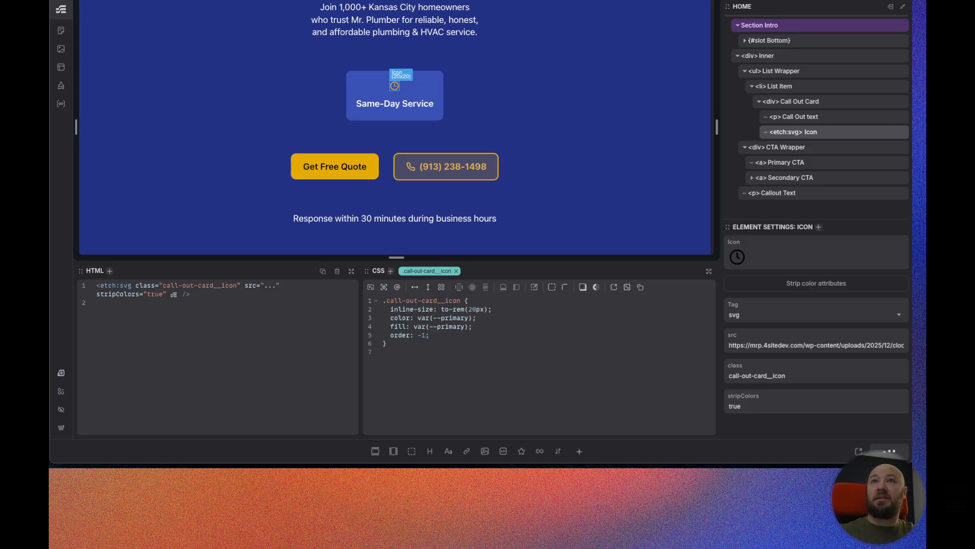
pyautogui.hotkey('ctrl', 'Tab')
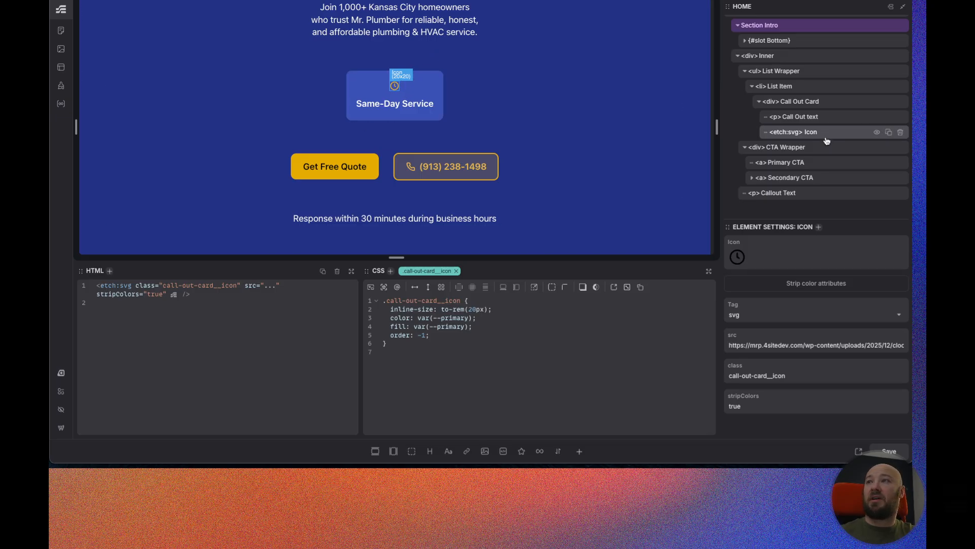
# Make the List Wrapper a grid with grid-template-columns set to var(--grid-4).
pyautogui.click(803, 75)
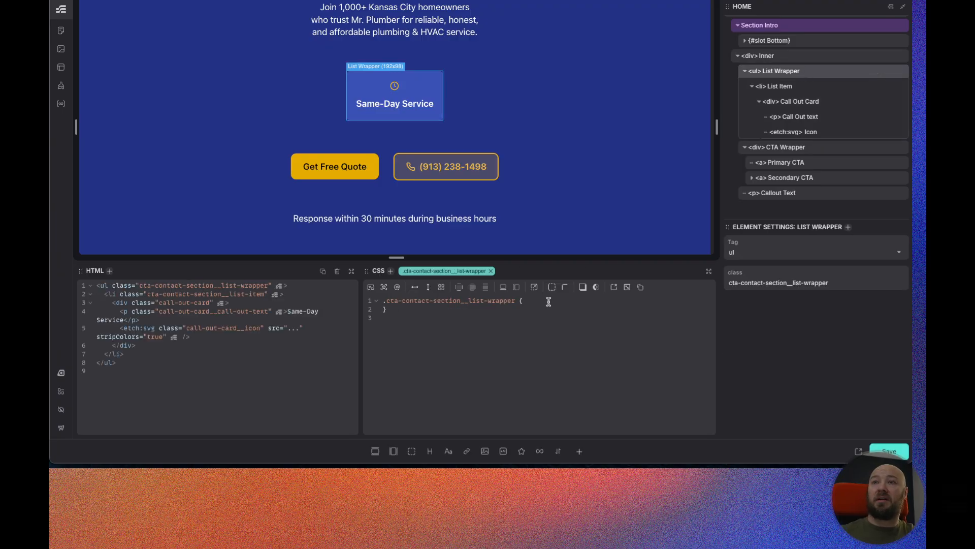
pyautogui.click(441, 287)
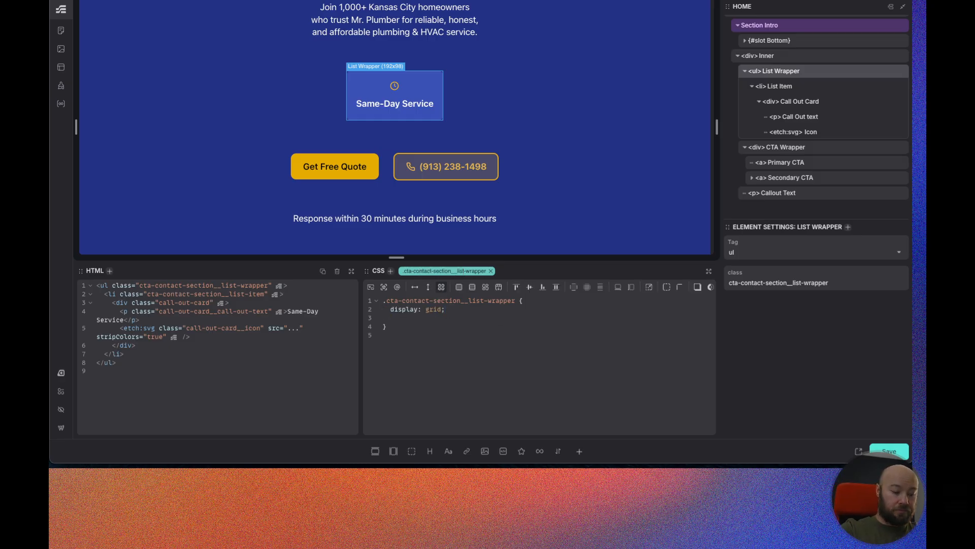
pyautogui.write('grid')
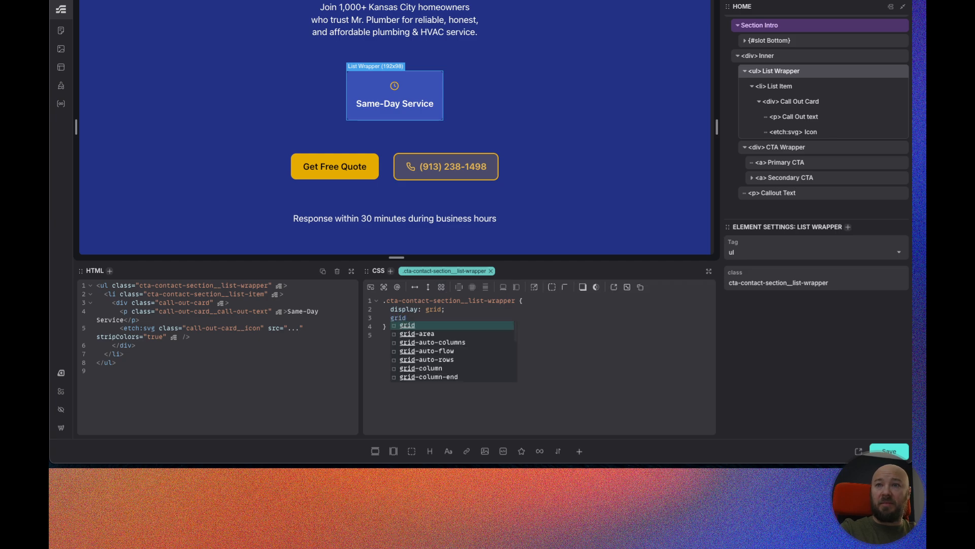
pyautogui.write('-te')
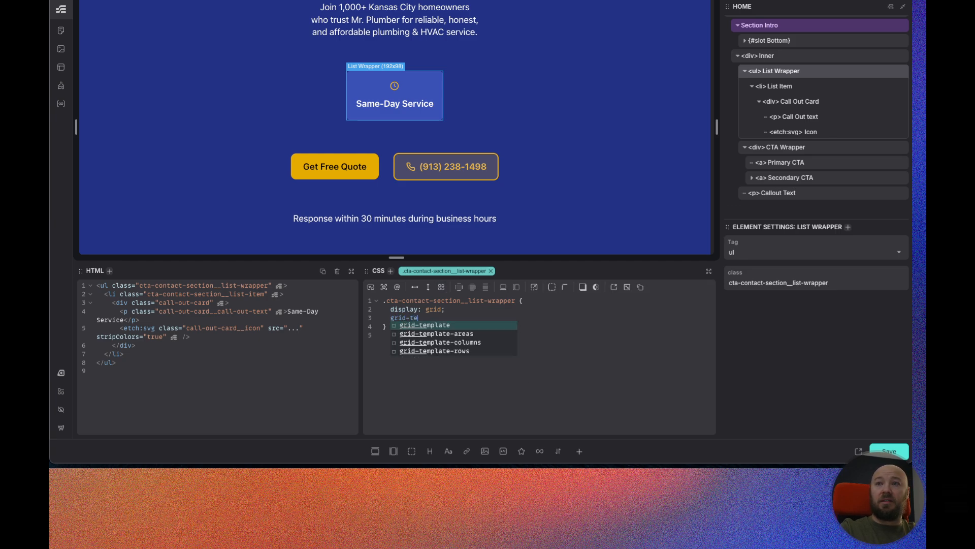
pyautogui.press('Down')
pyautogui.press('Down')
pyautogui.press('Return')
pyautogui.write('--grid-')
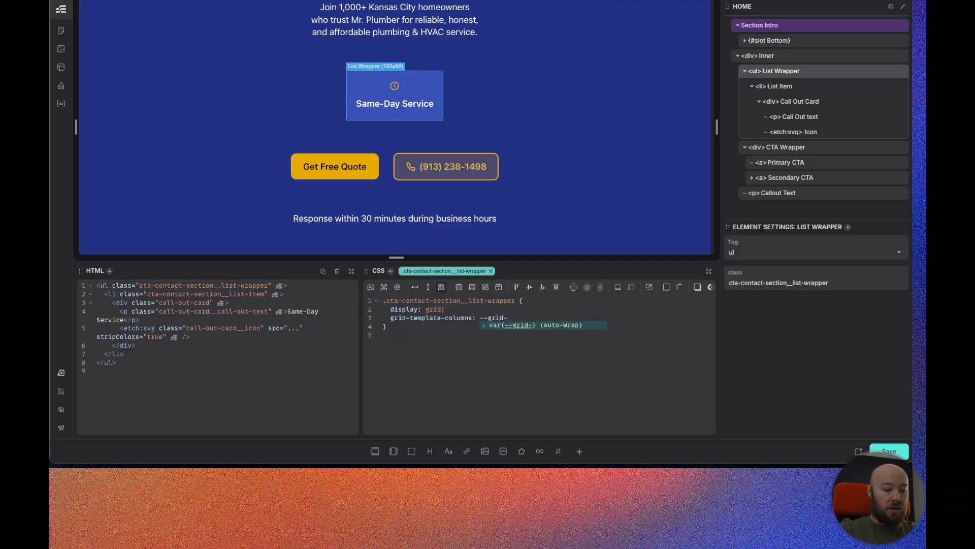
pyautogui.write('4')
pyautogui.press('Return')
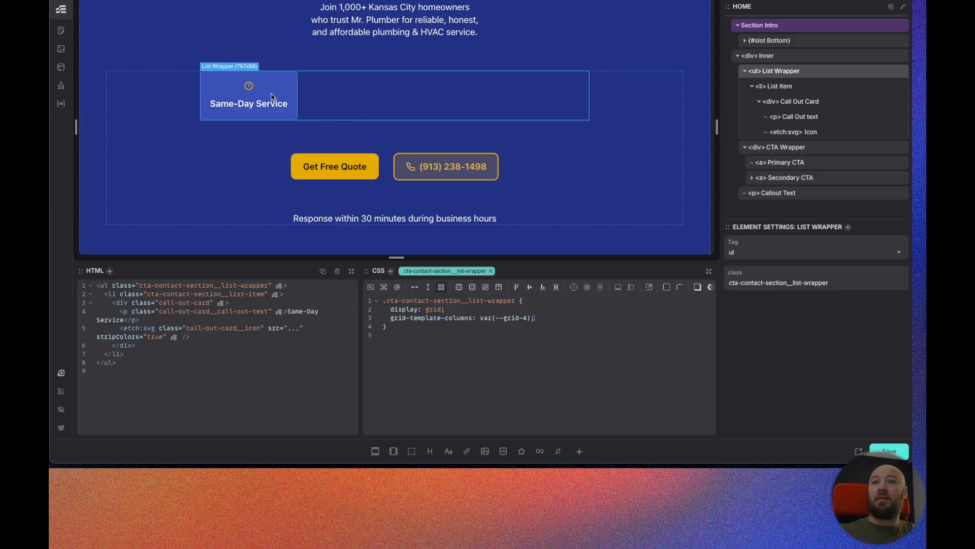
# Set the List Wrapper's inline size to 100%.
pyautogui.click(790, 57)
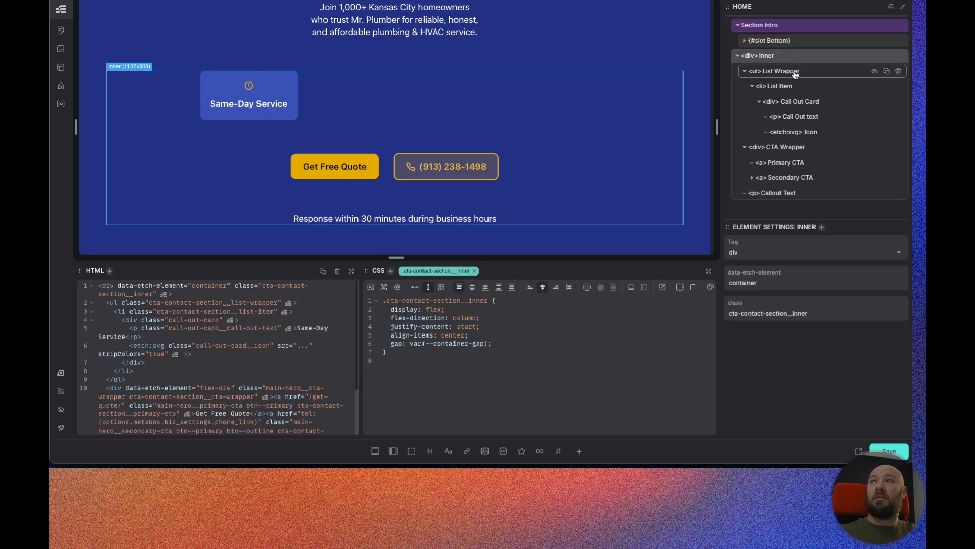
pyautogui.click(796, 75)
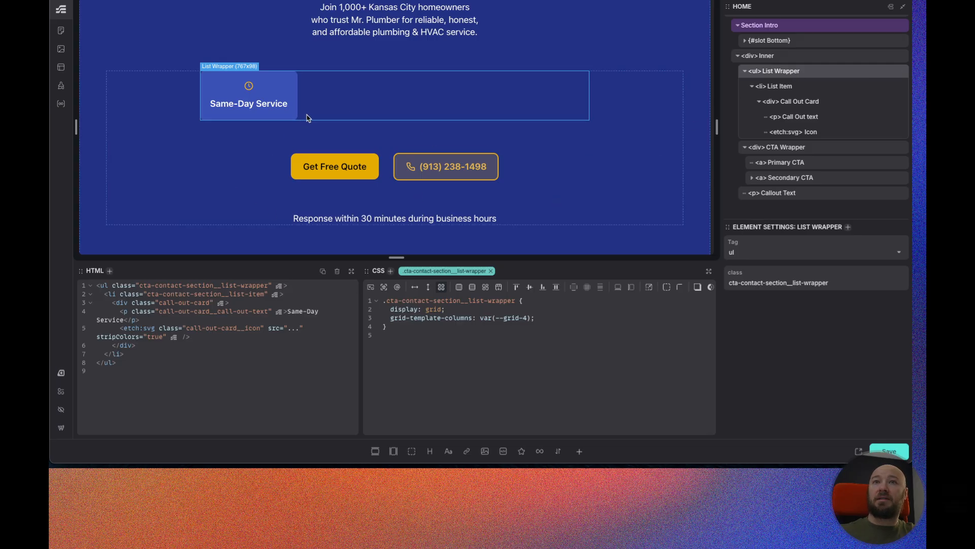
pyautogui.click(556, 317)
pyautogui.press('Return')
pyautogui.write('inl')
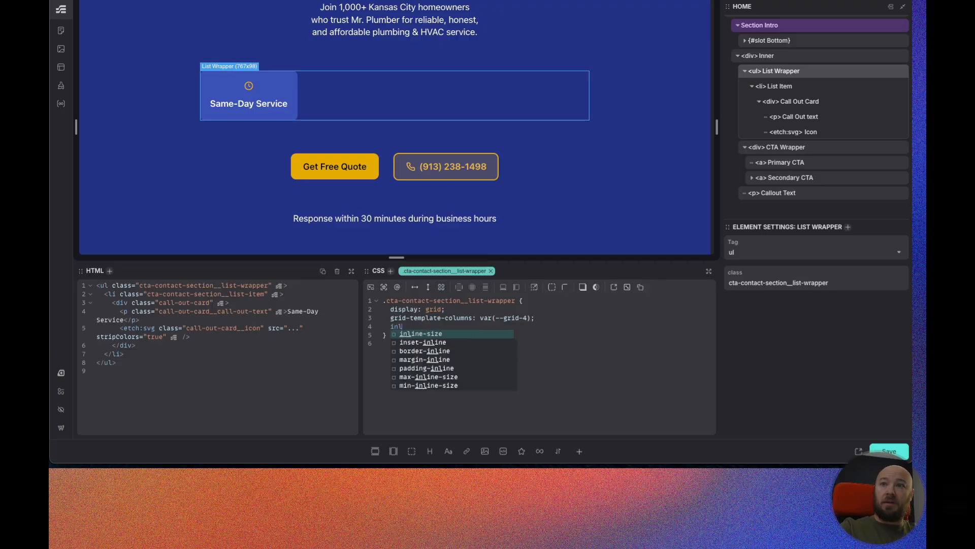
pyautogui.write('ine-size: 100%;')
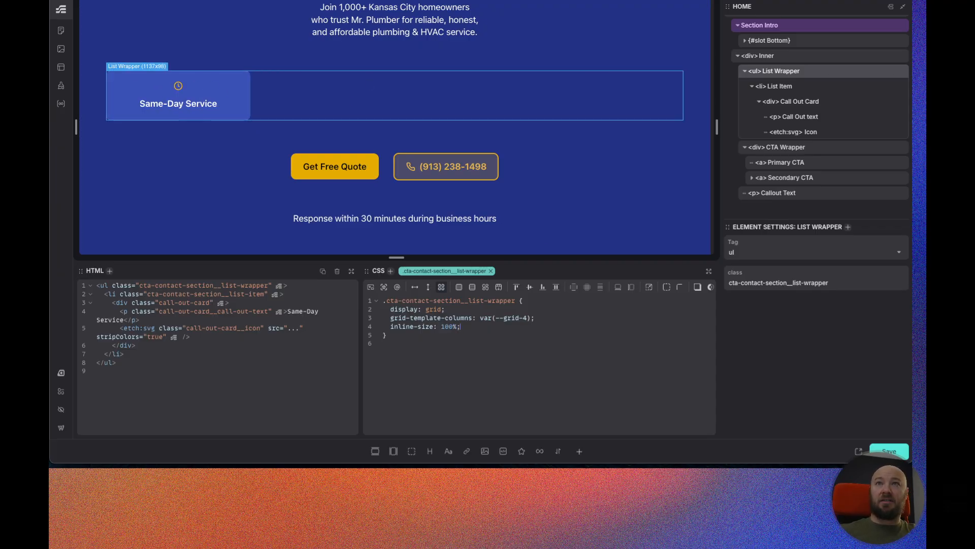
# Examine the width of the call-out card row in the Figma design.
pyautogui.click(300, 0)
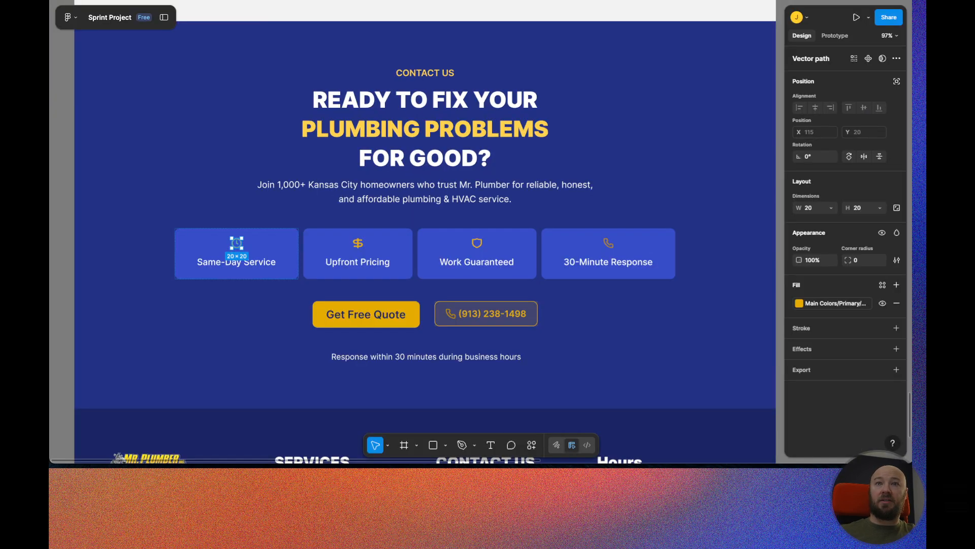
pyautogui.scroll(-3, 308, 193)
pyautogui.scroll(4, 307, 194)
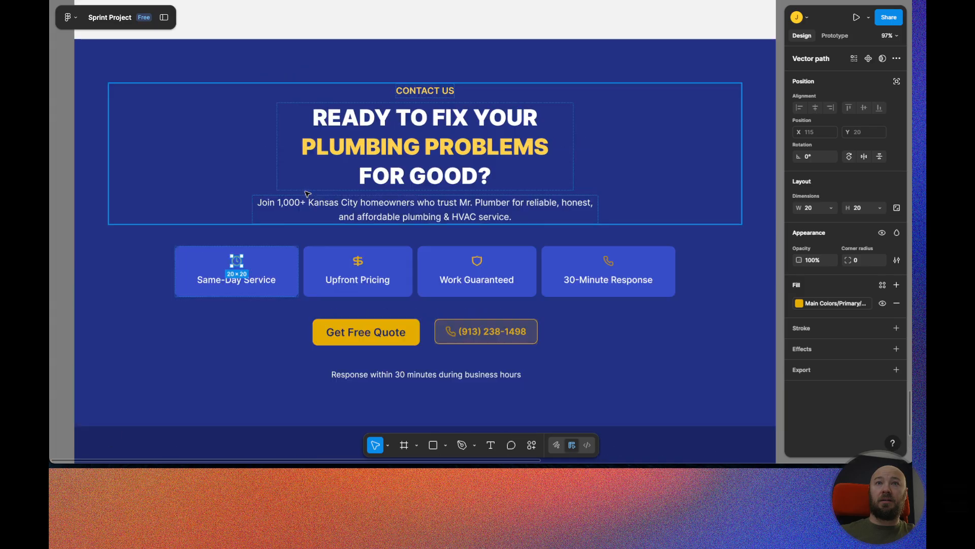
pyautogui.scroll(5, 307, 193)
pyautogui.scroll(-2, 308, 193)
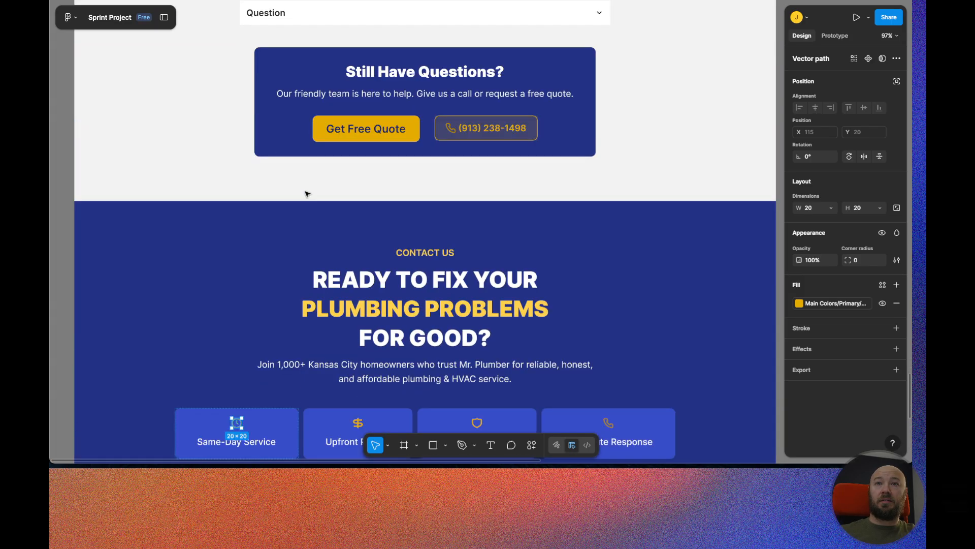
pyautogui.scroll(-2, 307, 193)
pyautogui.scroll(-1, 151, 341)
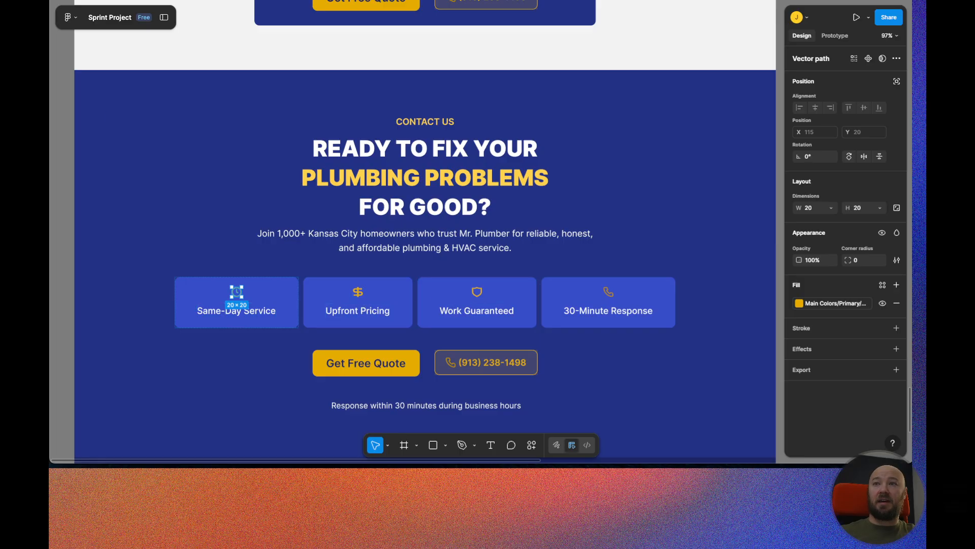
# Limit the List Wrapper's max-inline-size to to-rem(1000px).
pyautogui.click(301, 287)
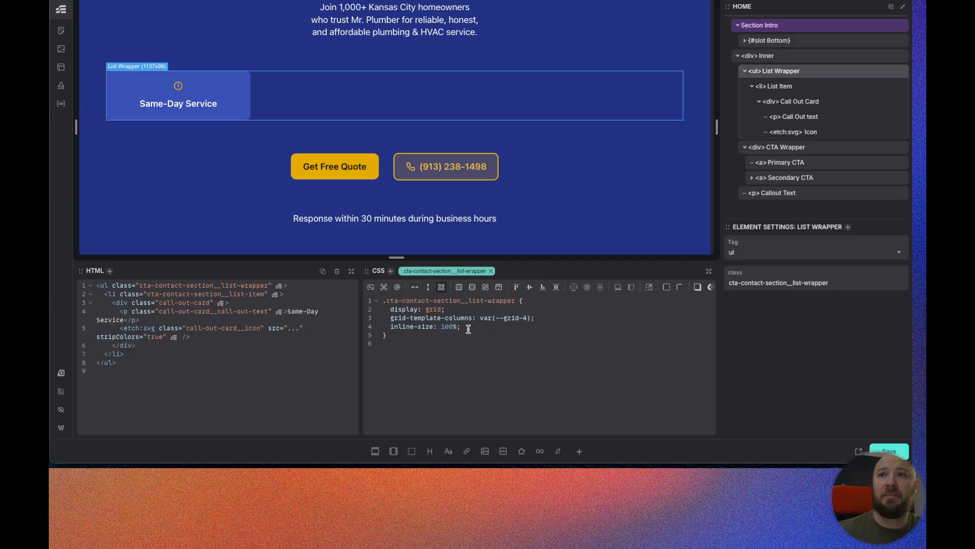
pyautogui.write('max')
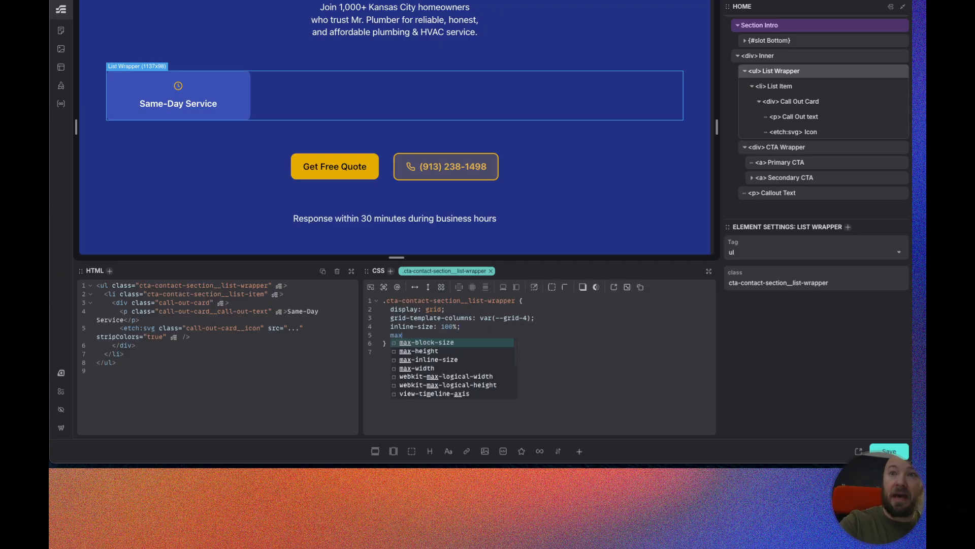
pyautogui.press('Down')
pyautogui.press('Down')
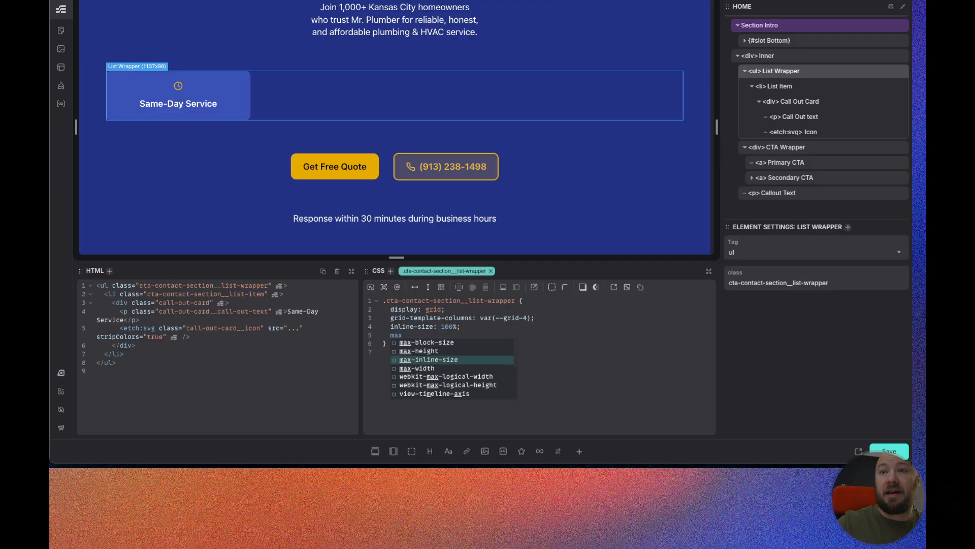
pyautogui.press('Return')
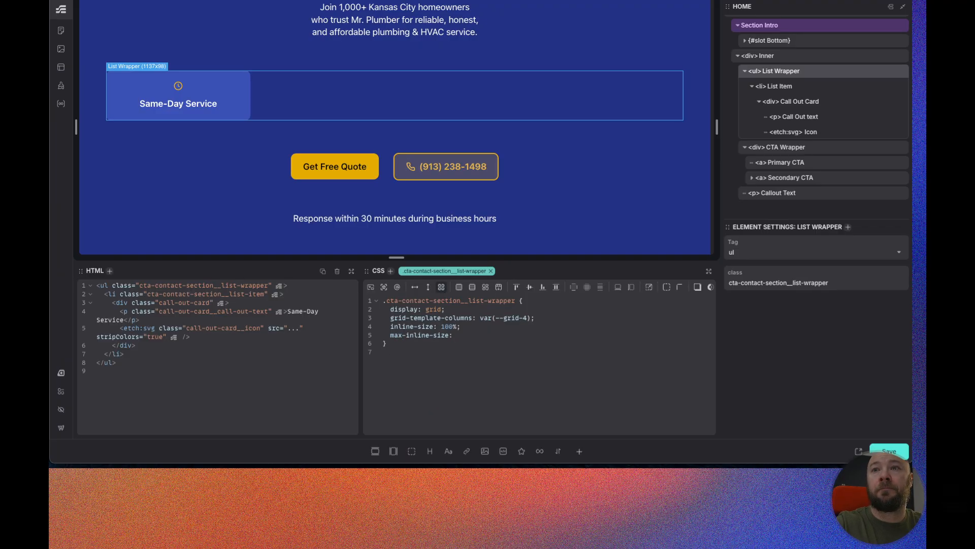
pyautogui.write('to-rem')
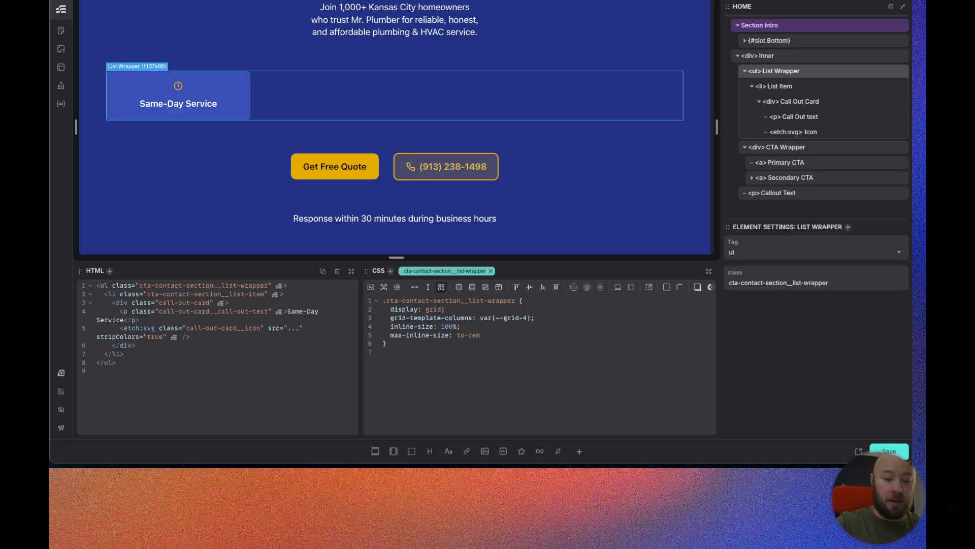
pyautogui.write('()')
pyautogui.write('100px')
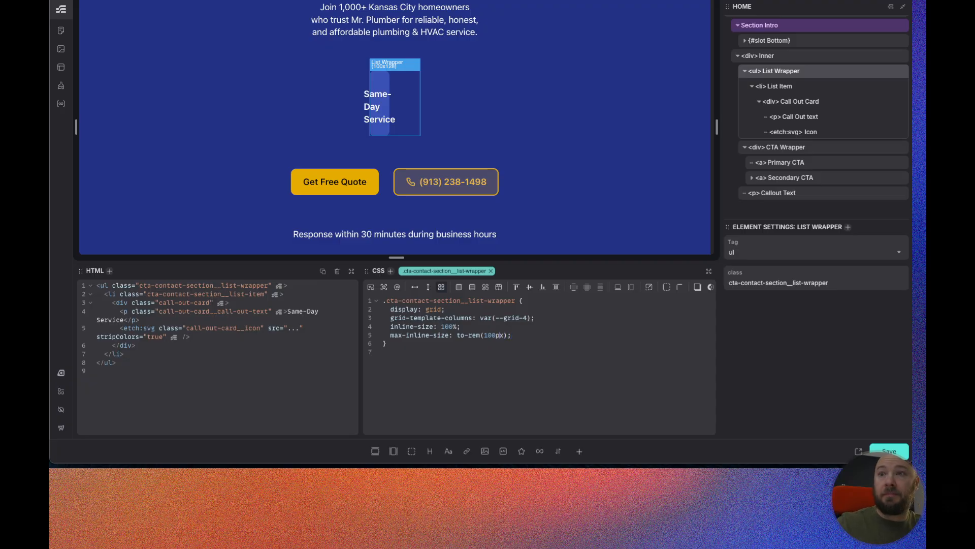
pyautogui.write('0')
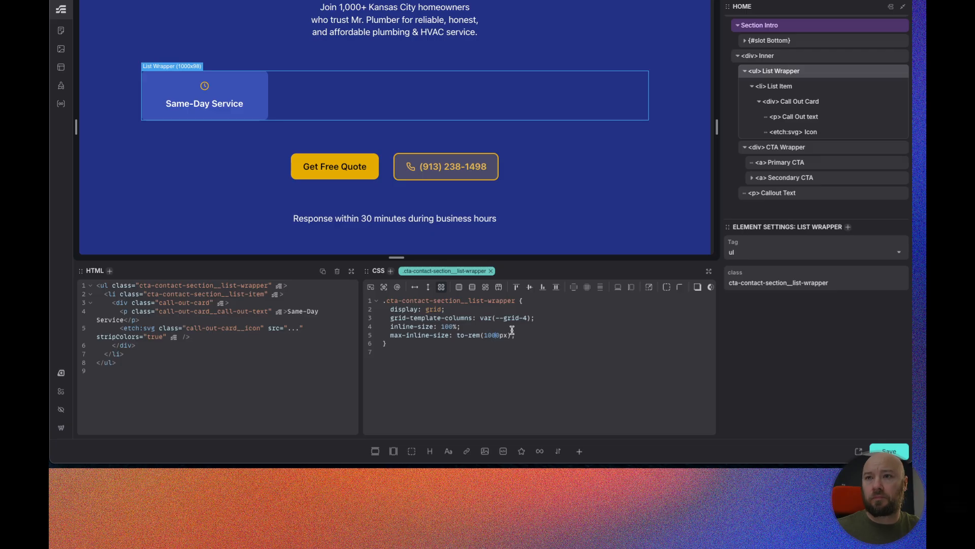
# Add a gap of var(--space-xs) to the List Wrapper.
pyautogui.press('Return')
pyautogui.write('gap: var(')
pyautogui.write('--space-')
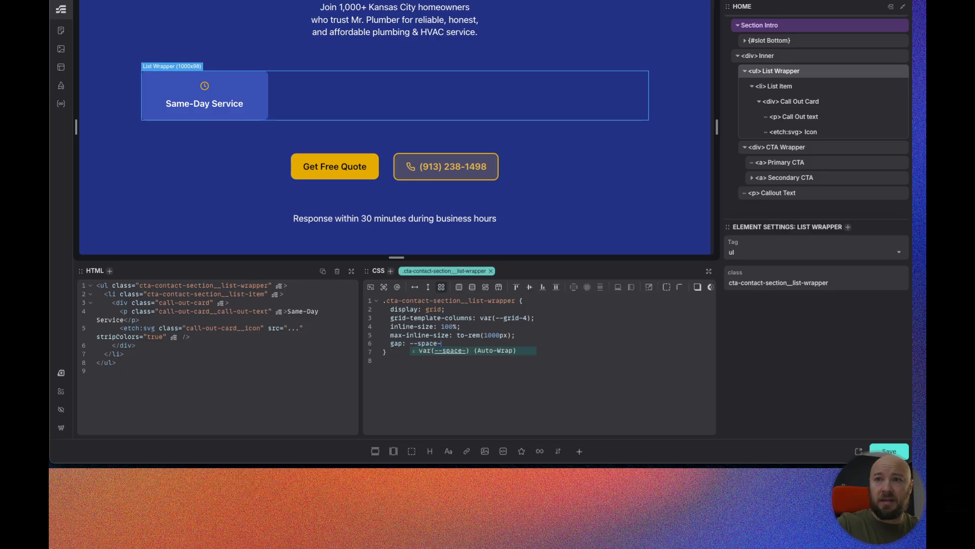
pyautogui.write('xs')
pyautogui.press('Return')
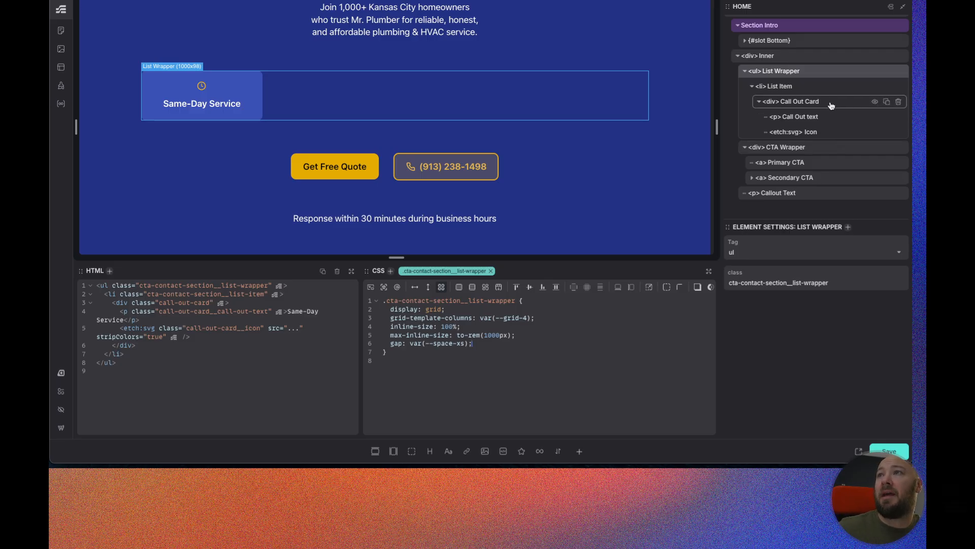
# Duplicate the List Item three times so the row holds four call-out cards.
pyautogui.click(807, 86)
pyautogui.click(888, 87)
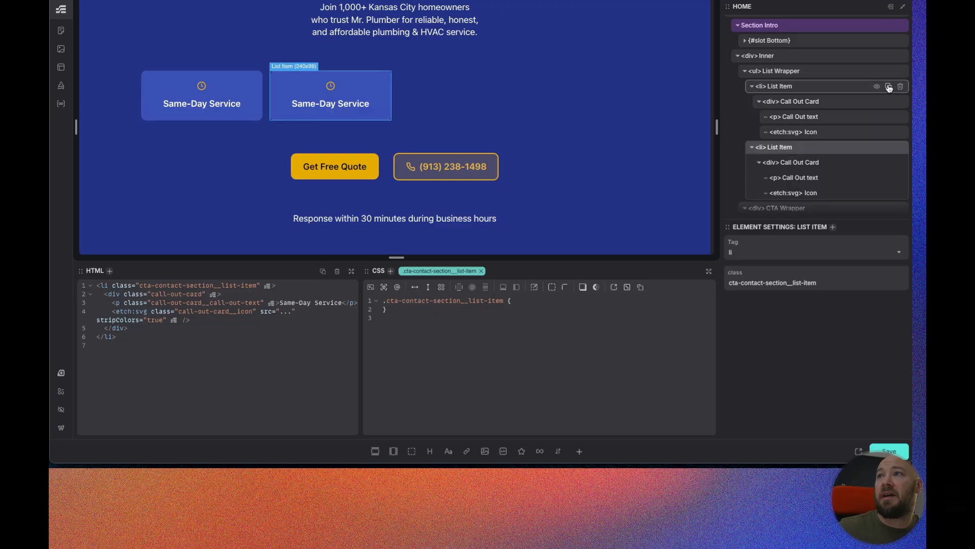
pyautogui.click(889, 87)
pyautogui.click(888, 86)
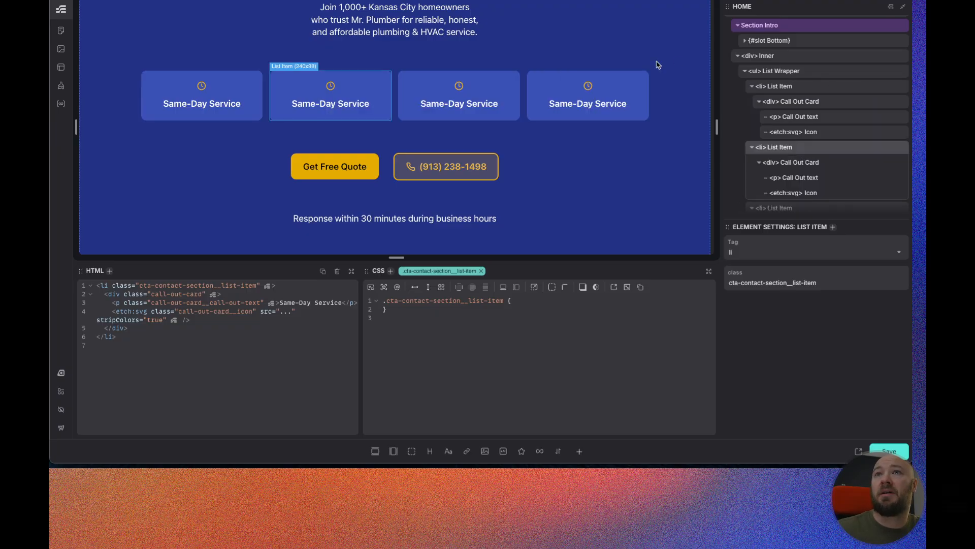
# Scroll through the canvas to inspect the four-card row and surrounding content.
pyautogui.scroll(2, 358, 107)
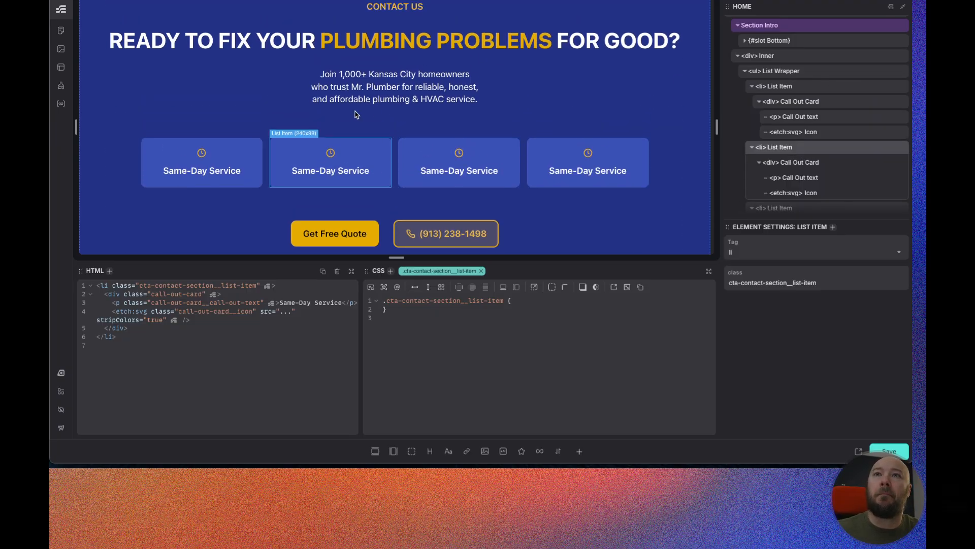
pyautogui.scroll(-2, 265, 113)
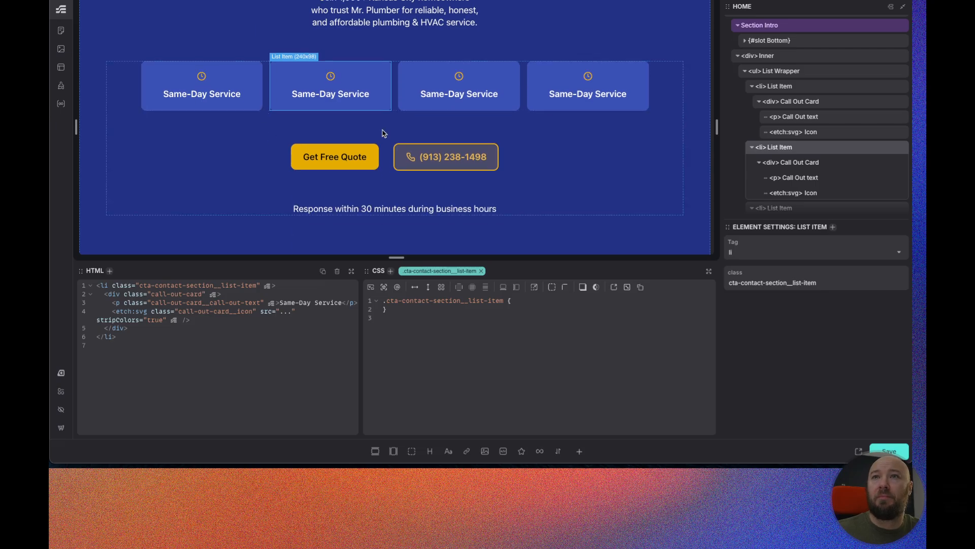
pyautogui.scroll(1, 523, 145)
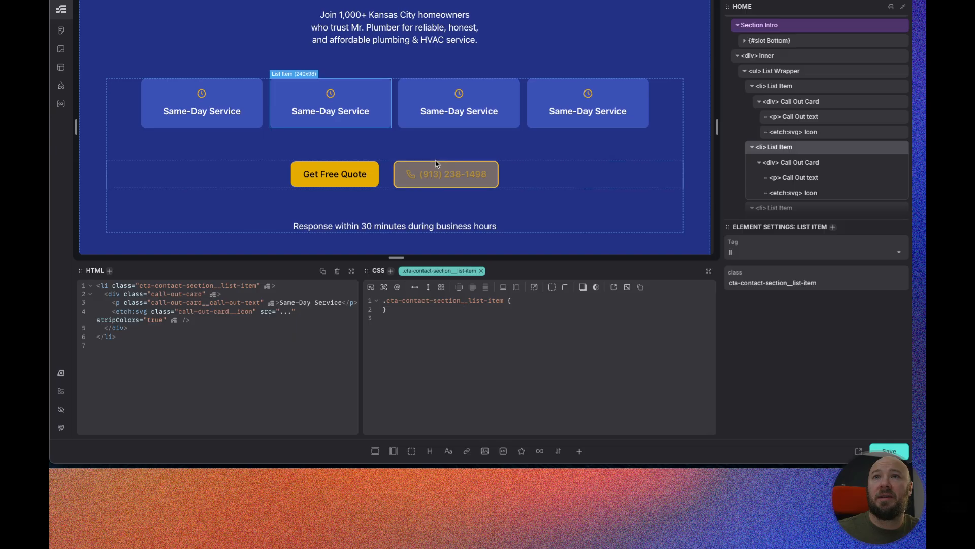
pyautogui.scroll(1, 434, 163)
pyautogui.scroll(1, 478, 162)
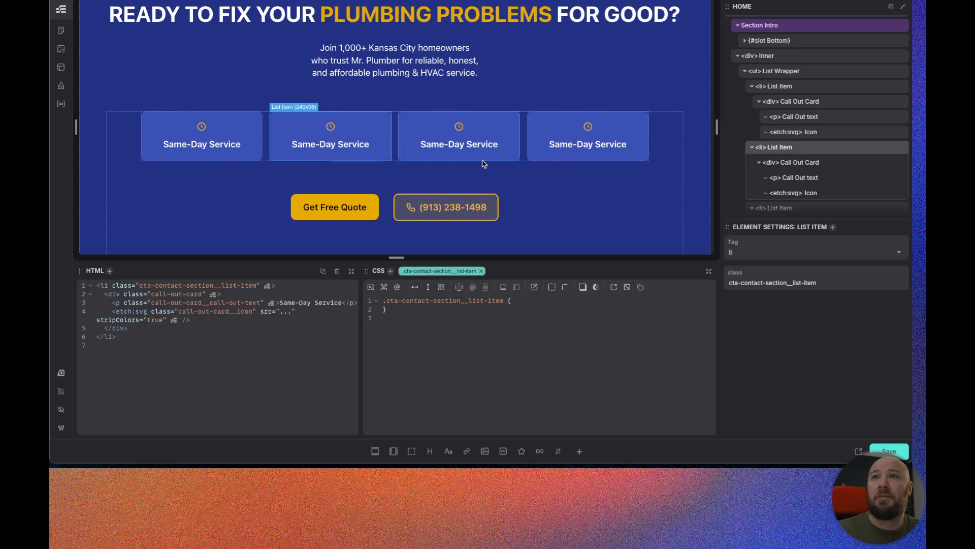
pyautogui.scroll(2, 417, 142)
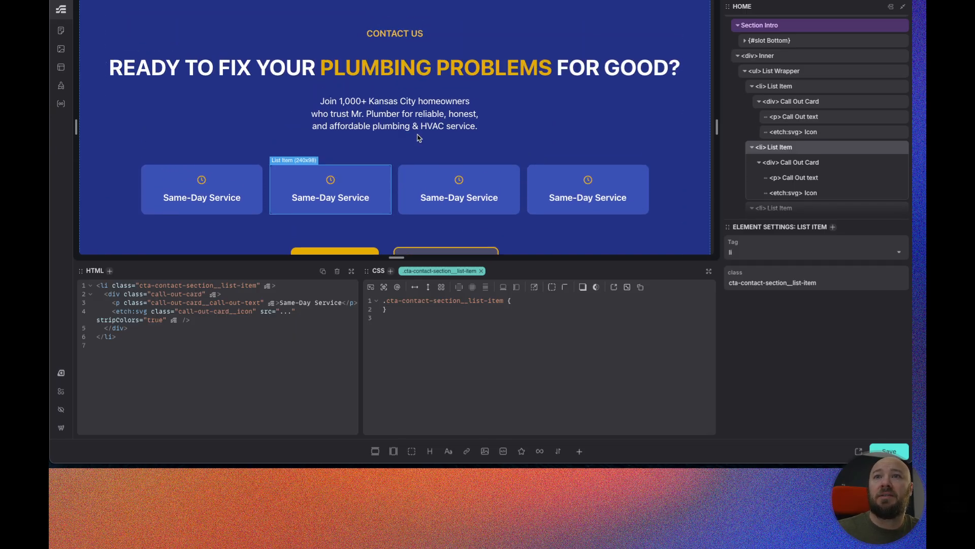
pyautogui.scroll(-2, 418, 138)
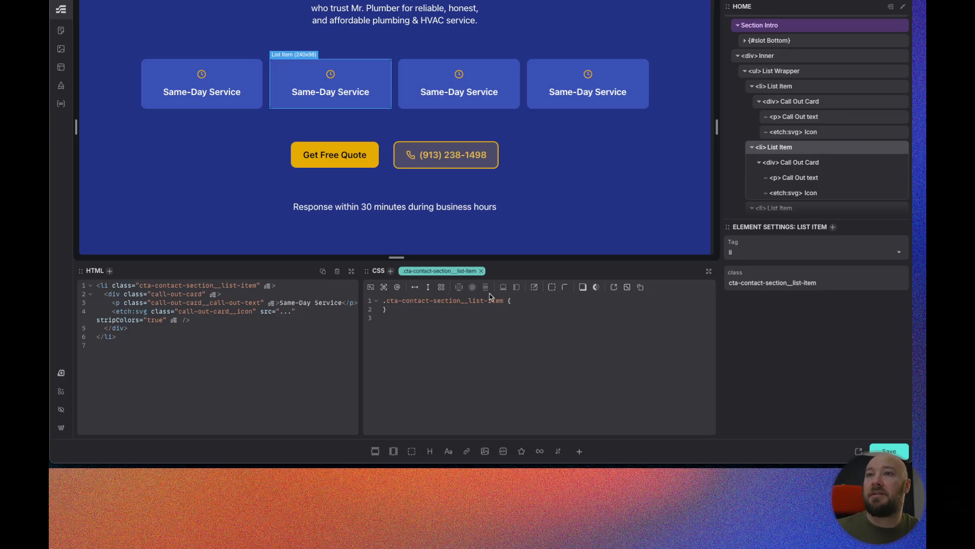
pyautogui.scroll(1, 818, 95)
pyautogui.click(795, 74)
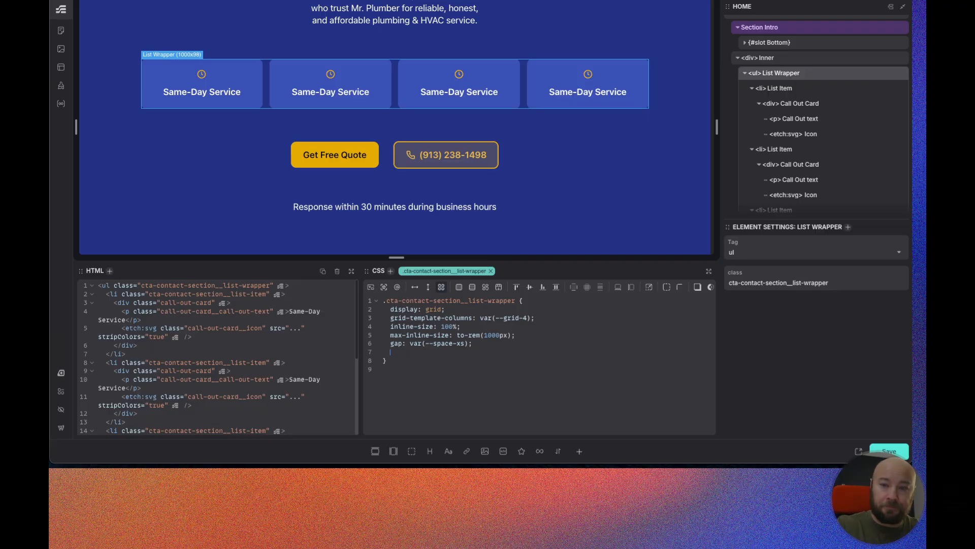
pyautogui.click(370, 289)
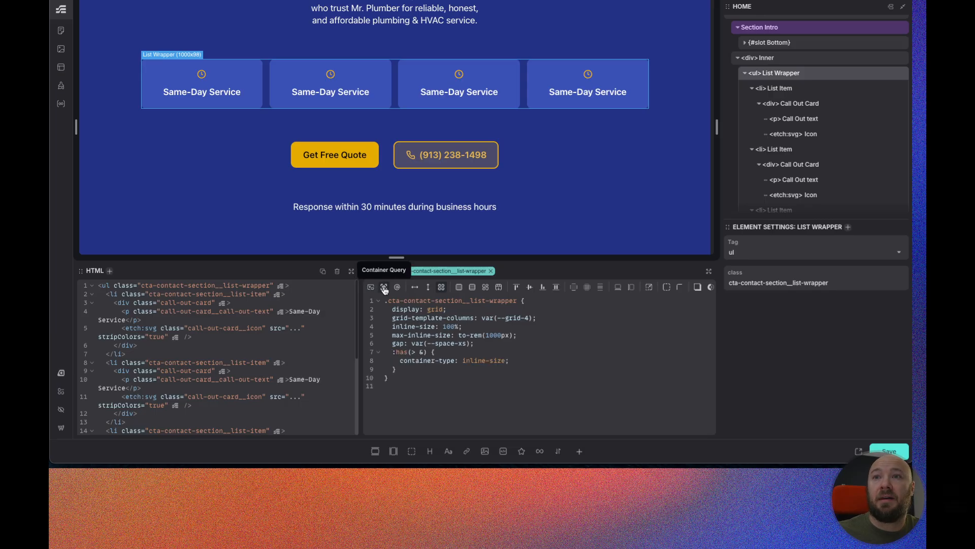
pyautogui.click(384, 287)
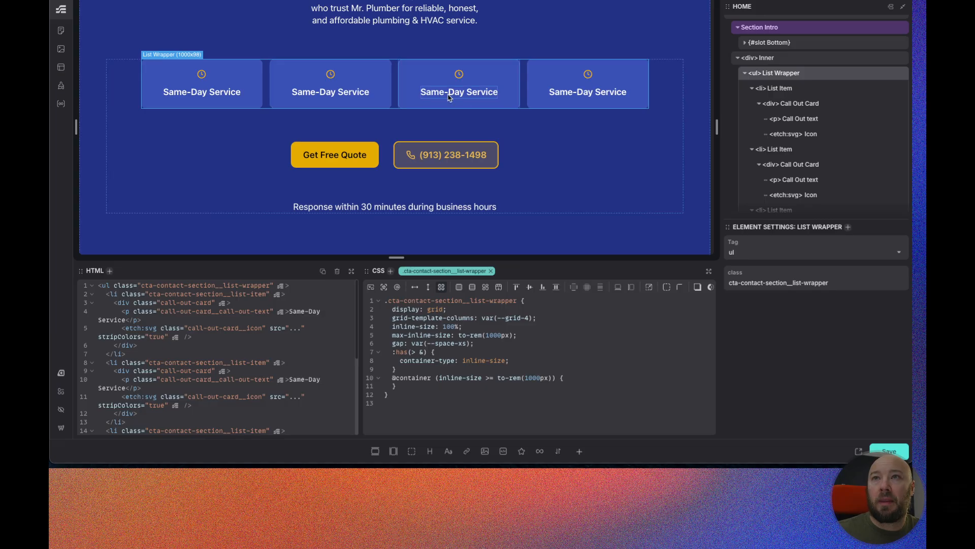
# Change the container query breakpoint to to-rem(825px).
pyautogui.moveTo(722, 125); pyautogui.dragTo(676, 128)
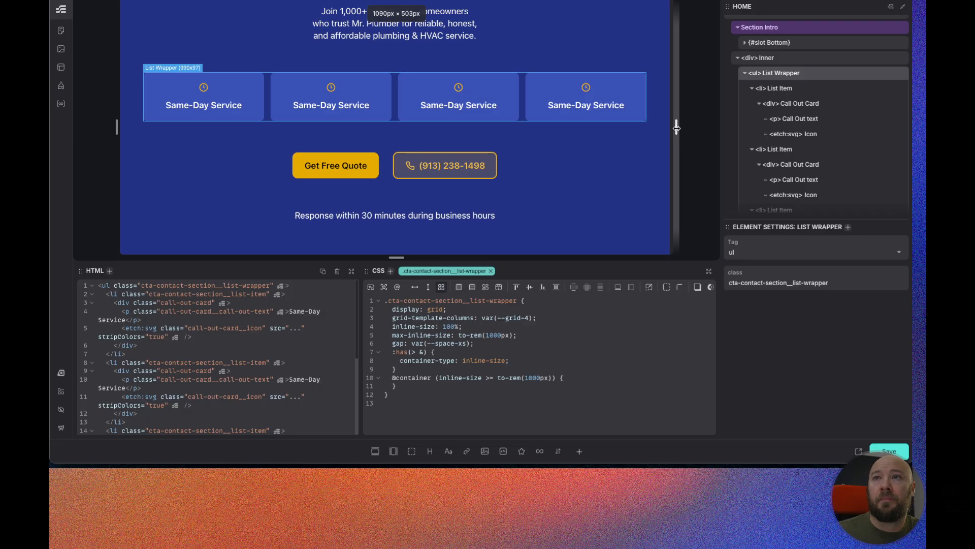
pyautogui.moveTo(677, 128); pyautogui.dragTo(641, 130)
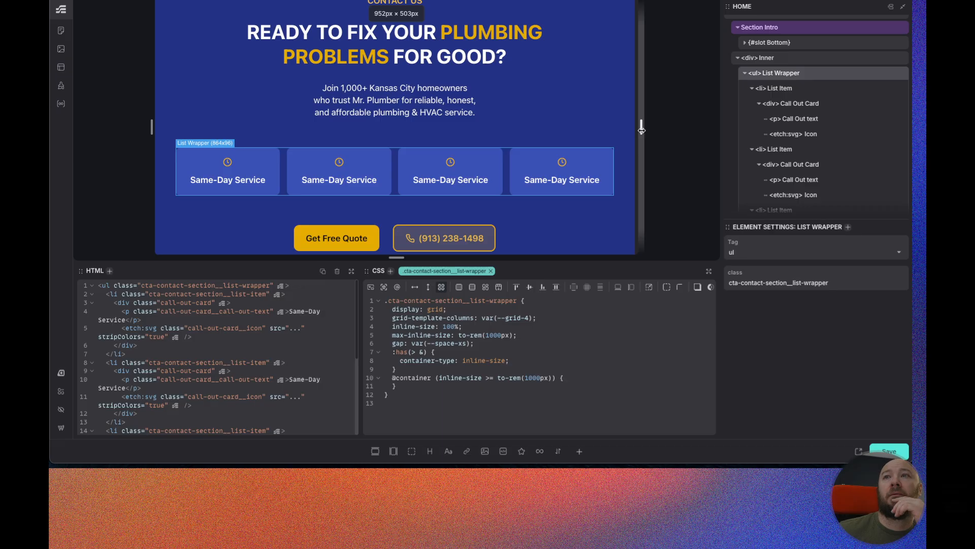
pyautogui.moveTo(642, 129); pyautogui.dragTo(632, 129)
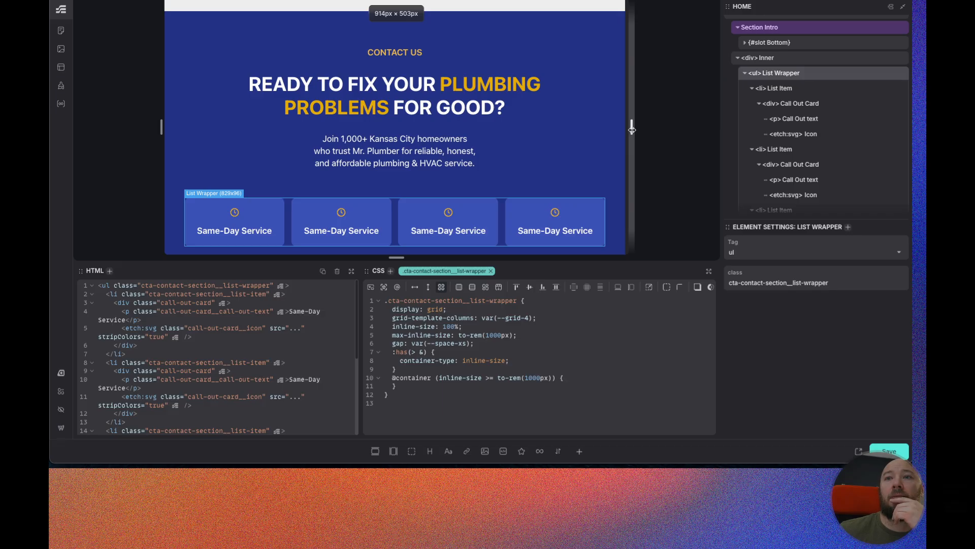
pyautogui.moveTo(632, 130); pyautogui.dragTo(631, 130)
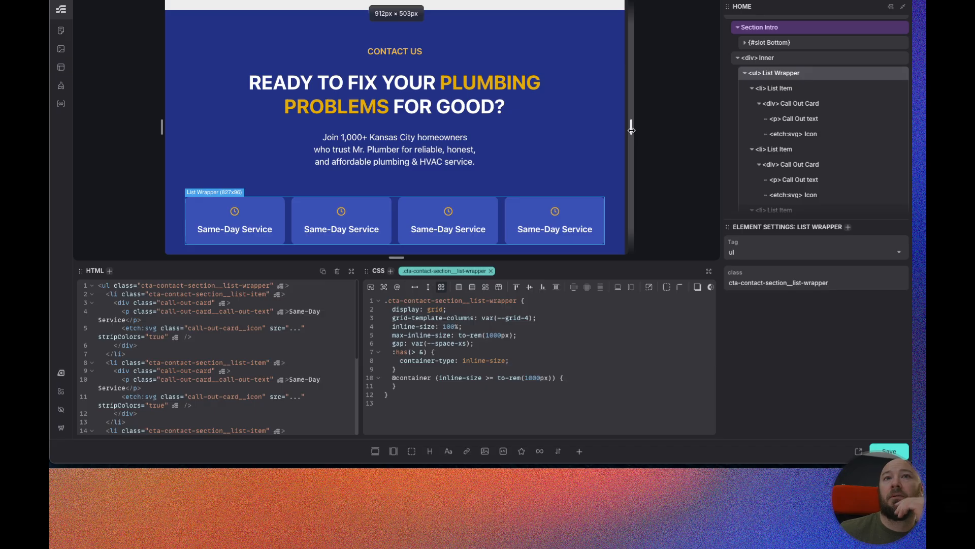
pyautogui.moveTo(632, 130); pyautogui.dragTo(630, 130)
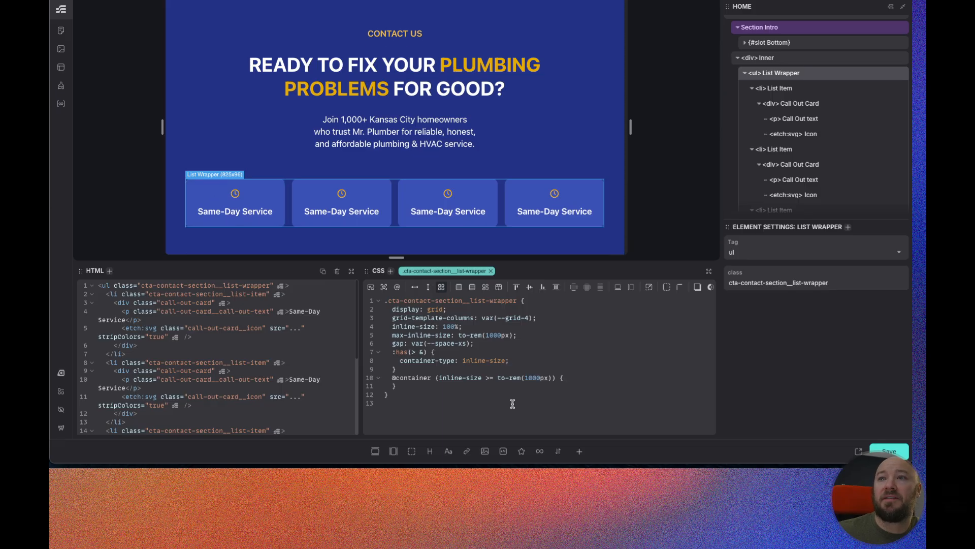
pyautogui.click(541, 378)
pyautogui.press('BackSpace')
pyautogui.press('BackSpace')
pyautogui.press('BackSpace')
pyautogui.press('BackSpace')
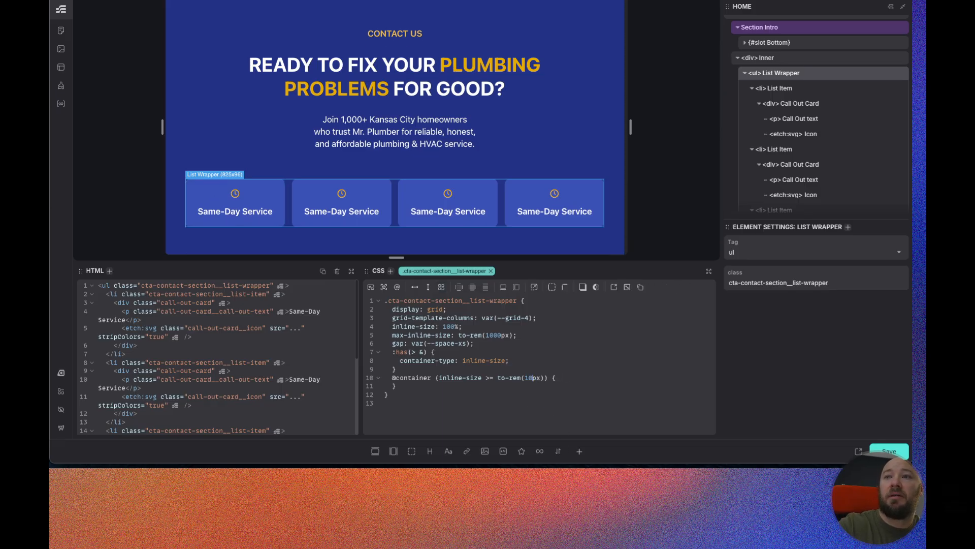
pyautogui.write('825')
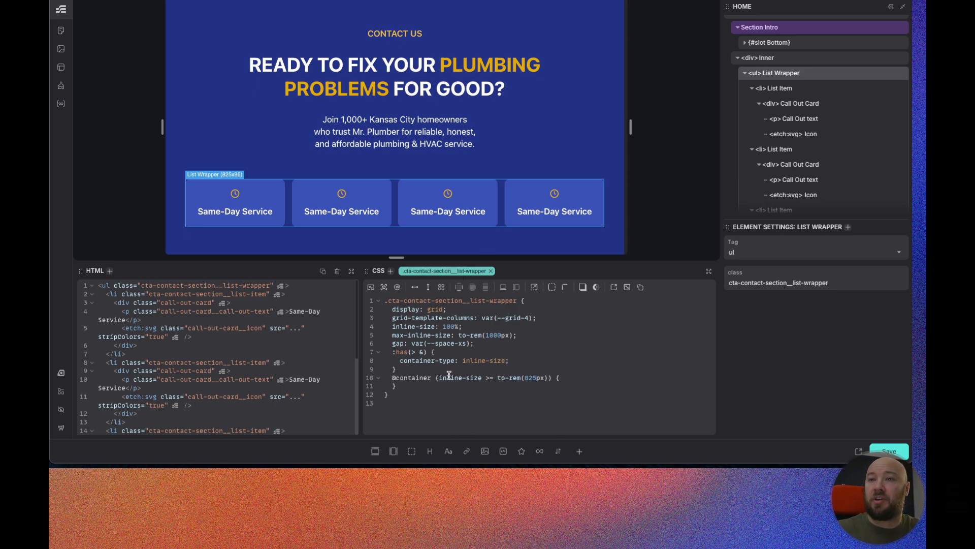
pyautogui.moveTo(547, 314); pyautogui.dragTo(392, 318)
pyautogui.hotkey('ctrl', 'x')
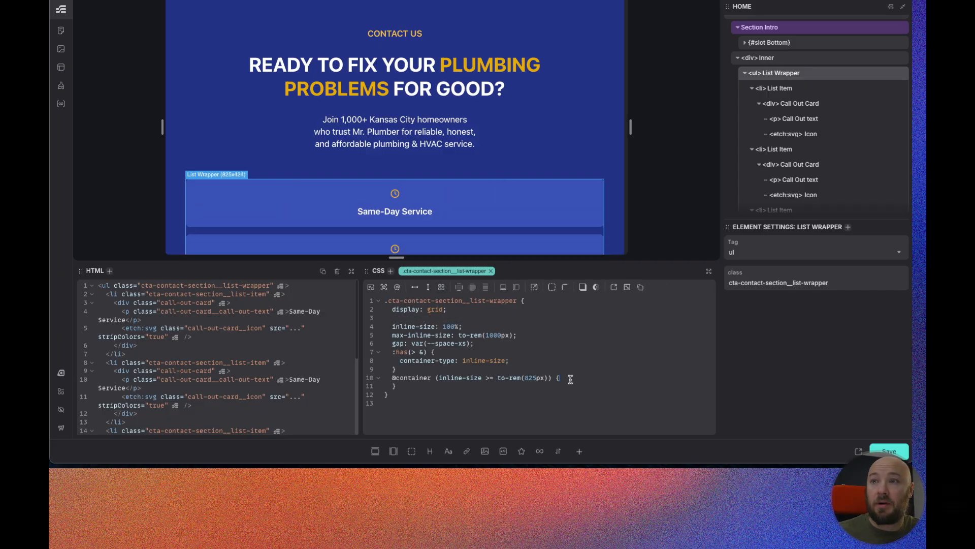
pyautogui.hotkey('ctrl', 'v')
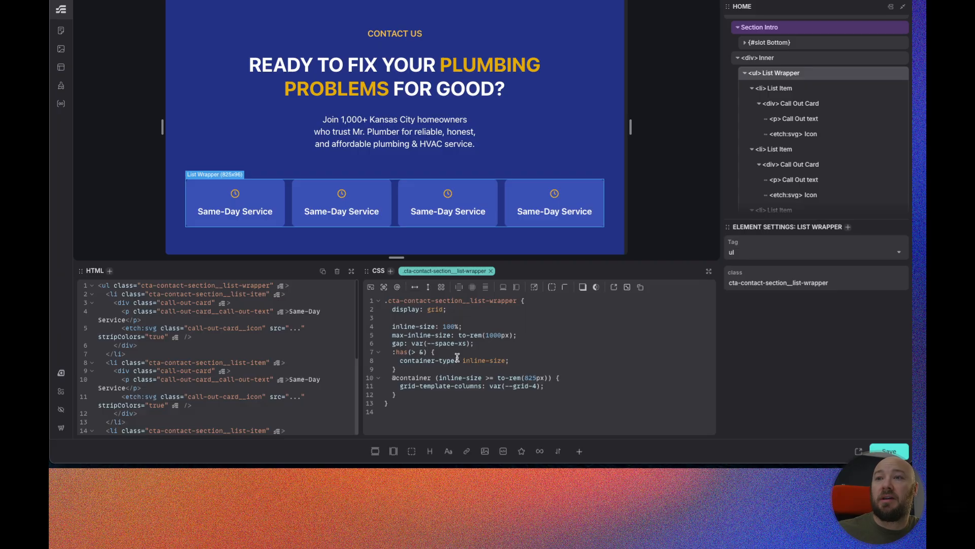
pyautogui.moveTo(400, 395); pyautogui.dragTo(393, 380)
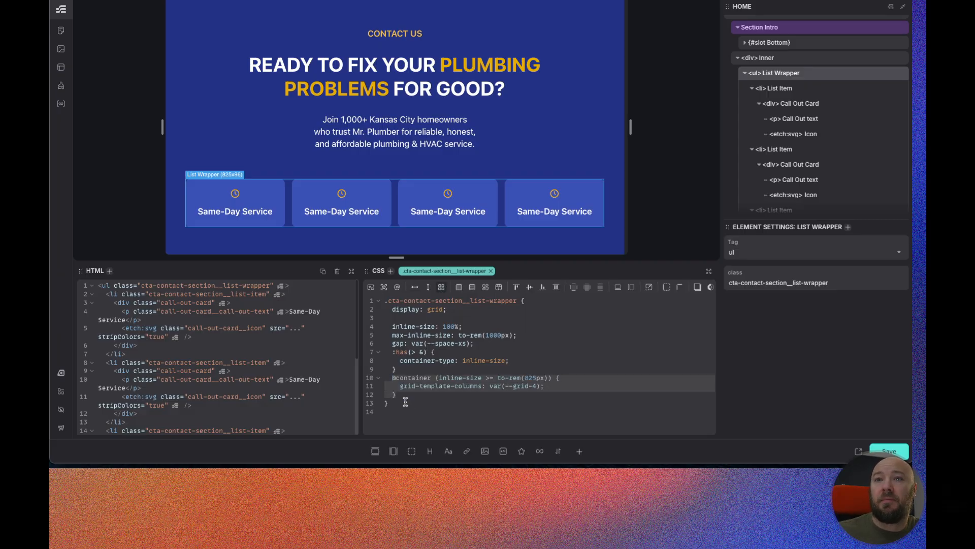
pyautogui.click(407, 397)
pyautogui.hotkey('ctrl', 'v')
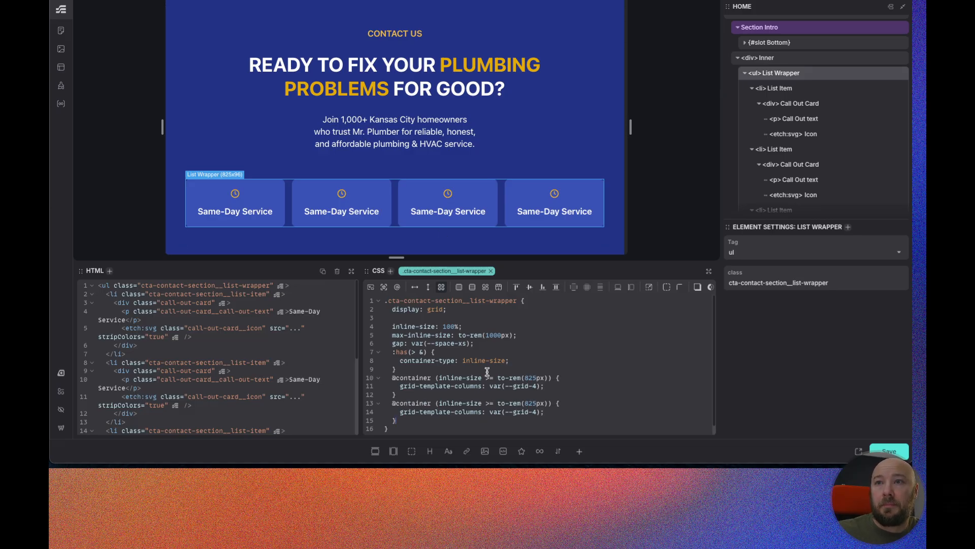
pyautogui.click(440, 403)
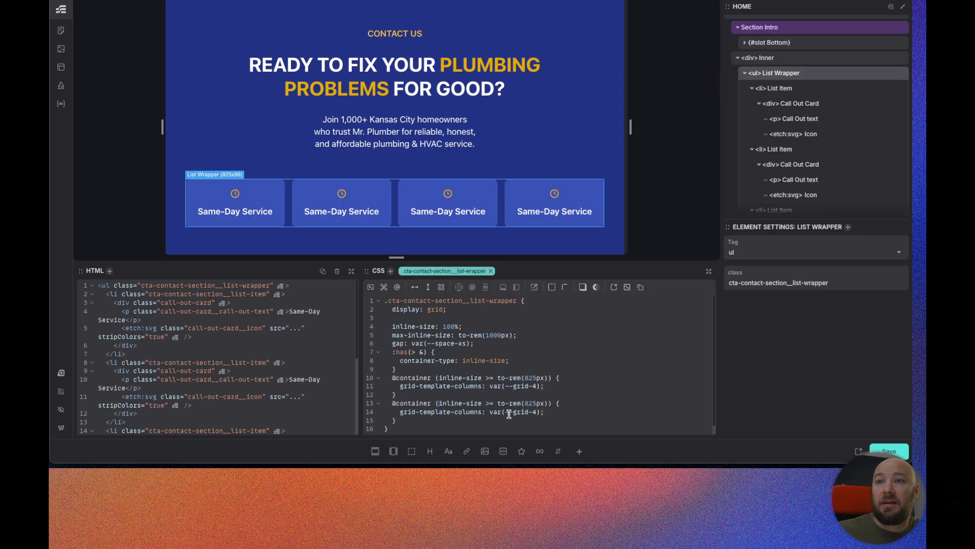
pyautogui.write('to-rem')
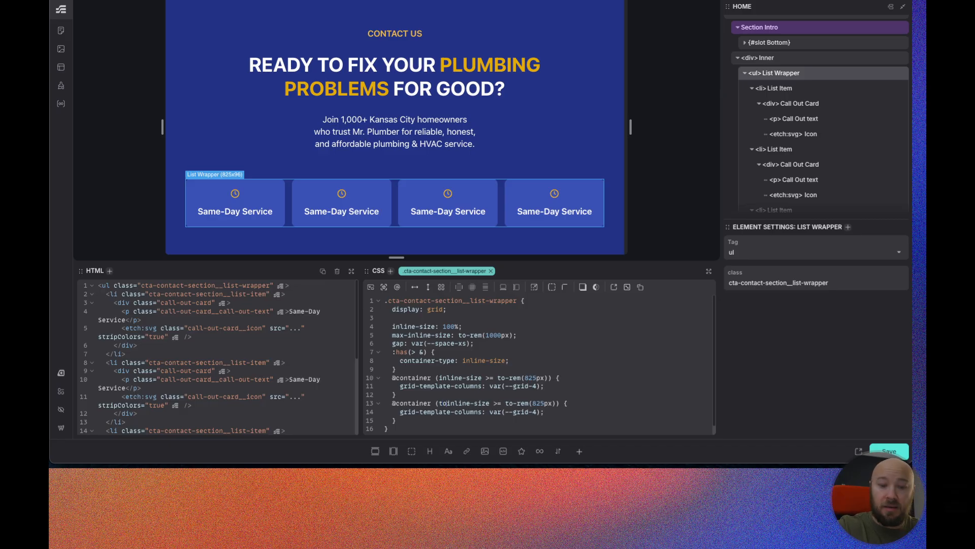
pyautogui.write('()')
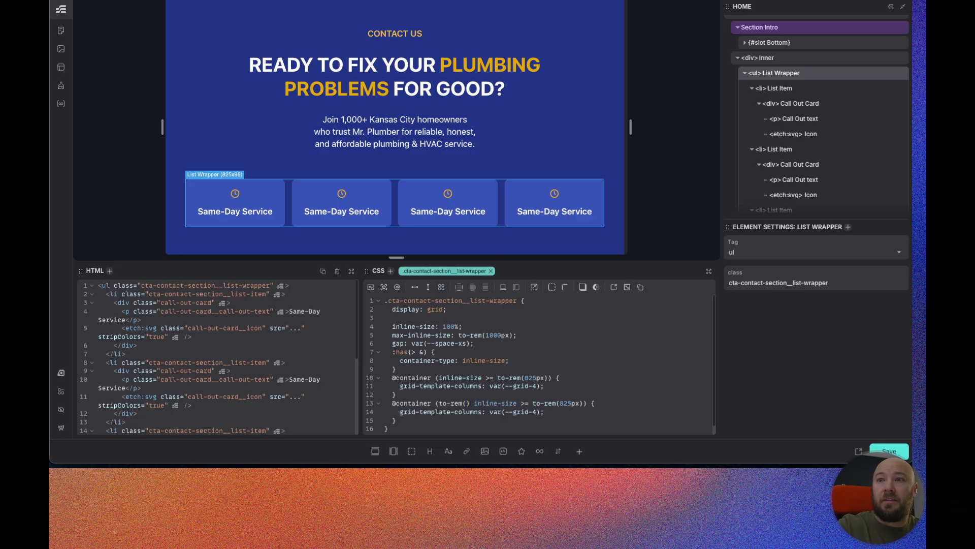
pyautogui.press('Left')
pyautogui.press('Left')
pyautogui.write('500px')
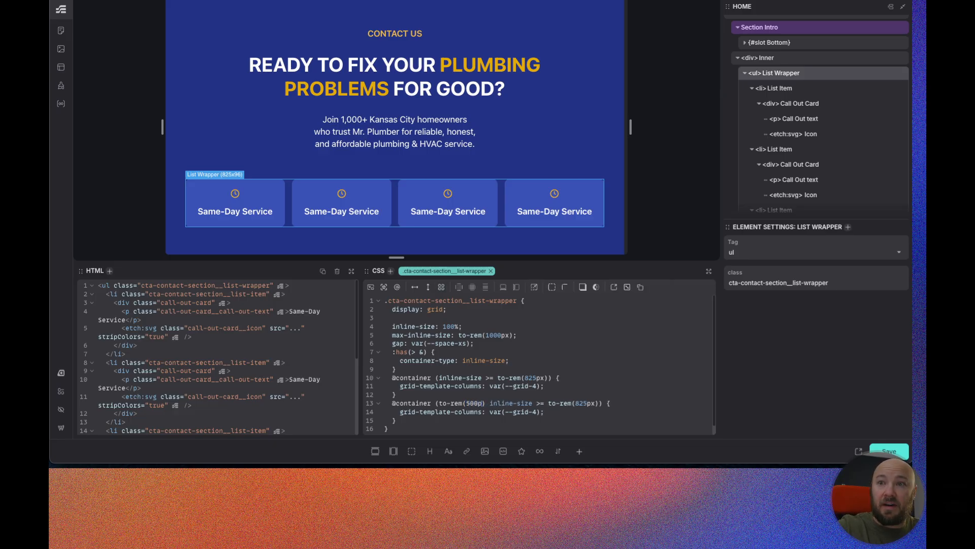
pyautogui.press('Right')
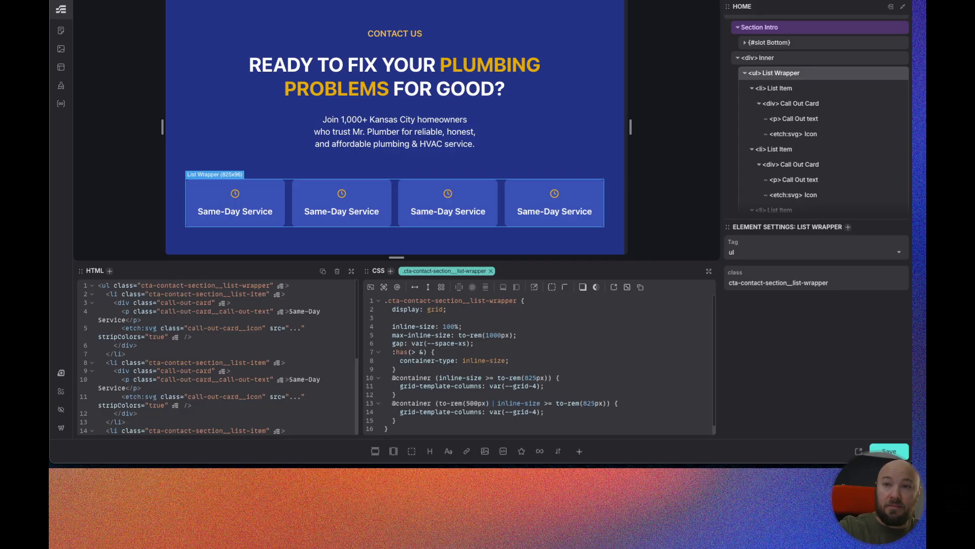
pyautogui.write(',')
pyautogui.press('BackSpace')
pyautogui.write('<=')
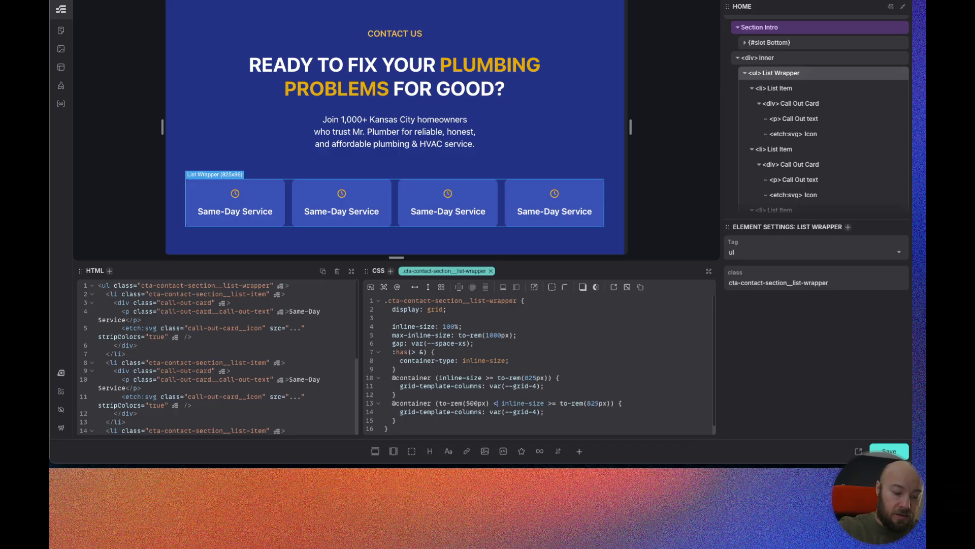
pyautogui.hotkey('alt', 'Right')
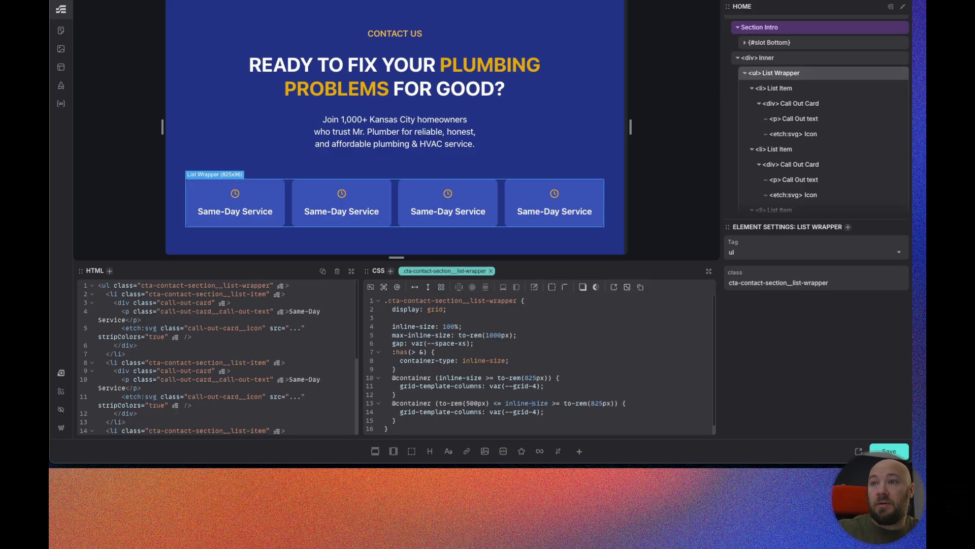
pyautogui.press('BackSpace')
pyautogui.press('BackSpace')
pyautogui.press('BackSpace')
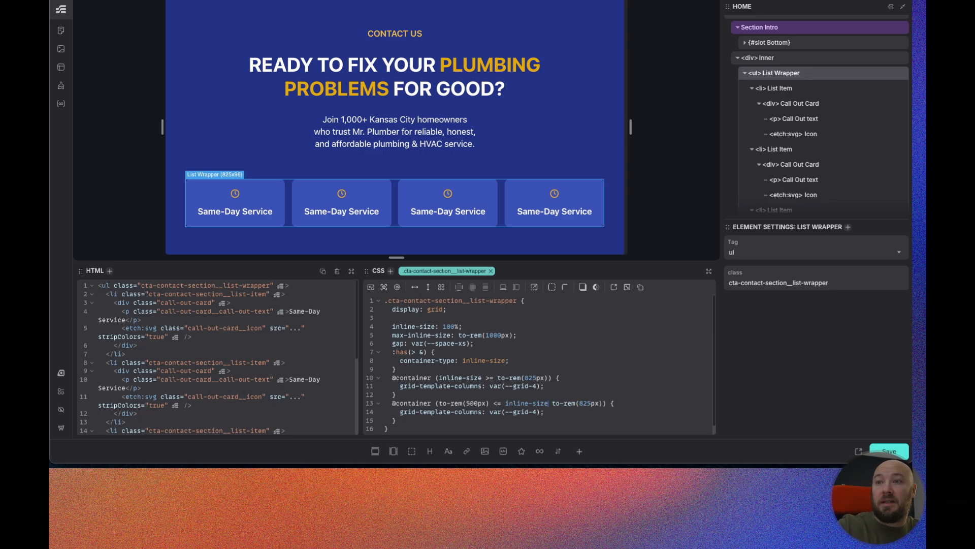
pyautogui.write('<')
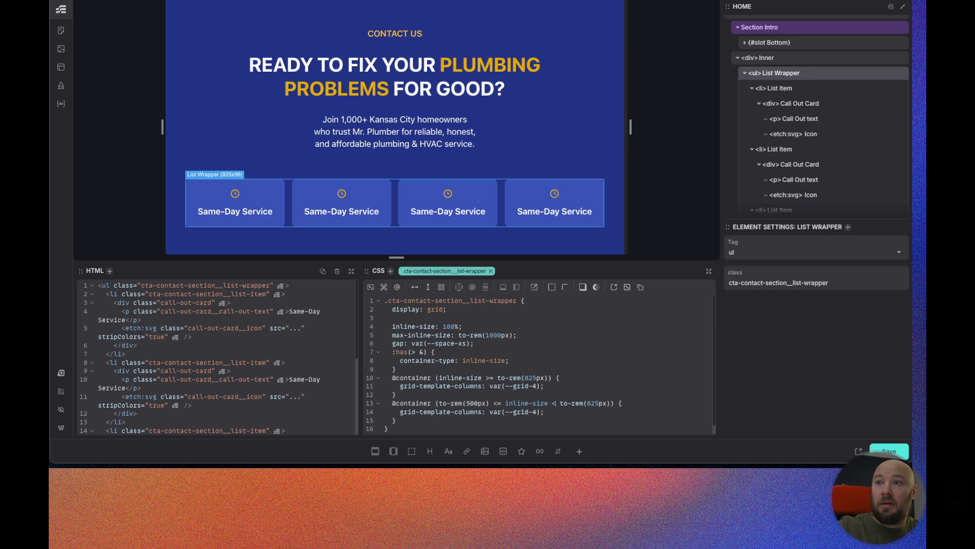
pyautogui.scroll(-1, 524, 431)
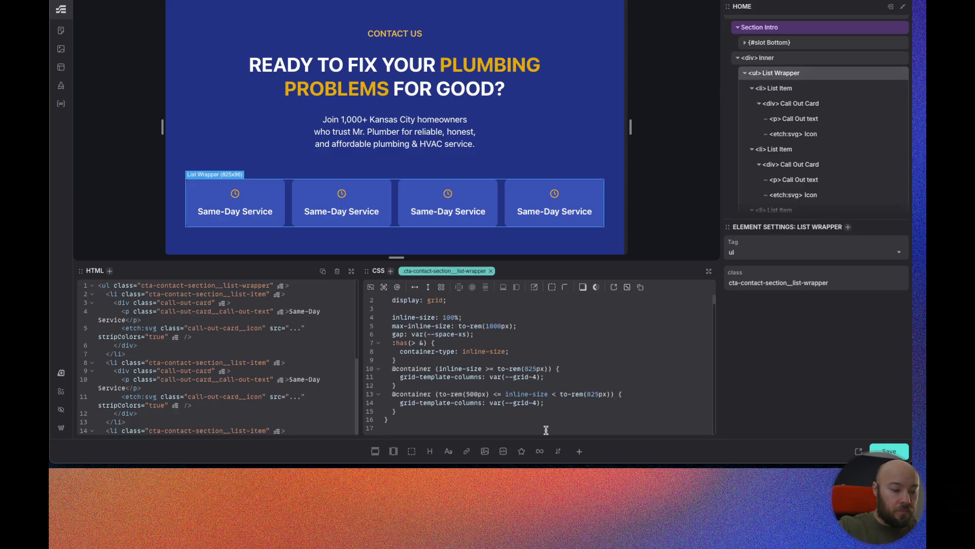
# Resize the canvas width to preview the list wrapper's columns at different container sizes.
pyautogui.moveTo(631, 128); pyautogui.dragTo(623, 127)
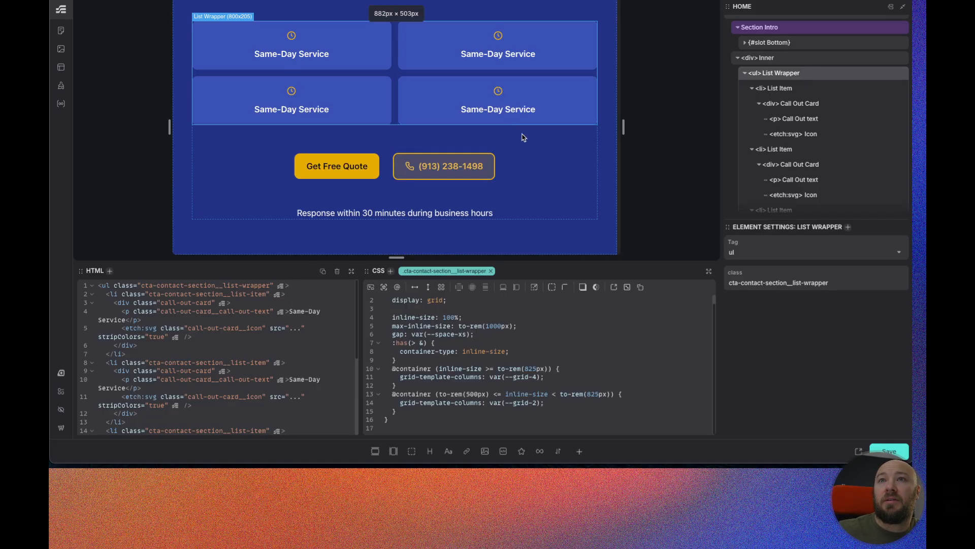
pyautogui.scroll(2, 562, 144)
pyautogui.moveTo(624, 128); pyautogui.dragTo(567, 129)
pyautogui.scroll(-5, 510, 148)
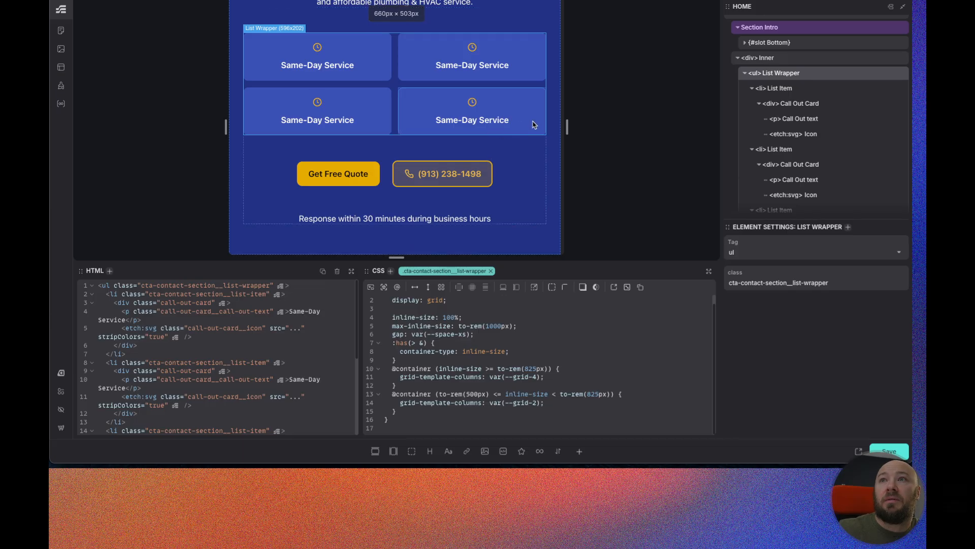
pyautogui.moveTo(567, 126); pyautogui.dragTo(718, 131)
pyautogui.scroll(-2, 575, 148)
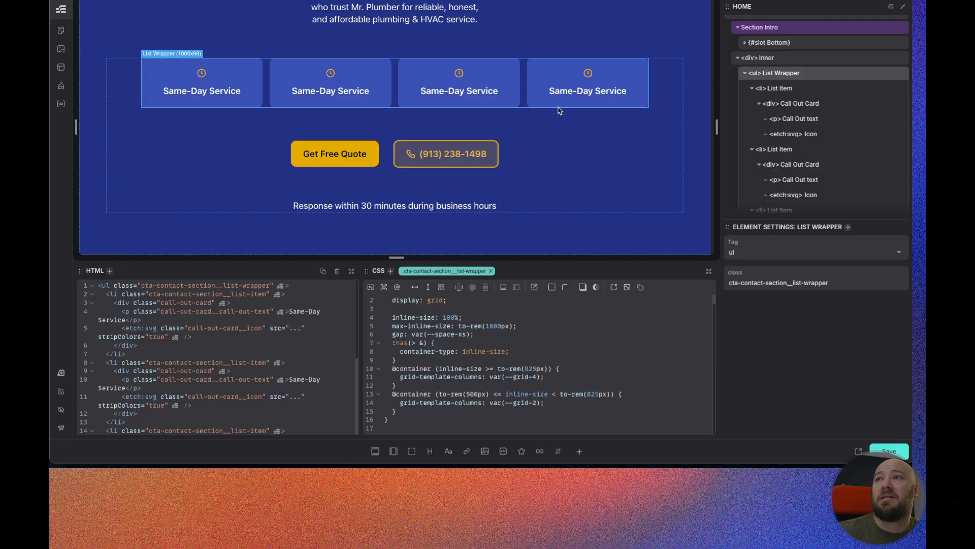
pyautogui.scroll(-1, 839, 144)
pyautogui.scroll(1, 838, 142)
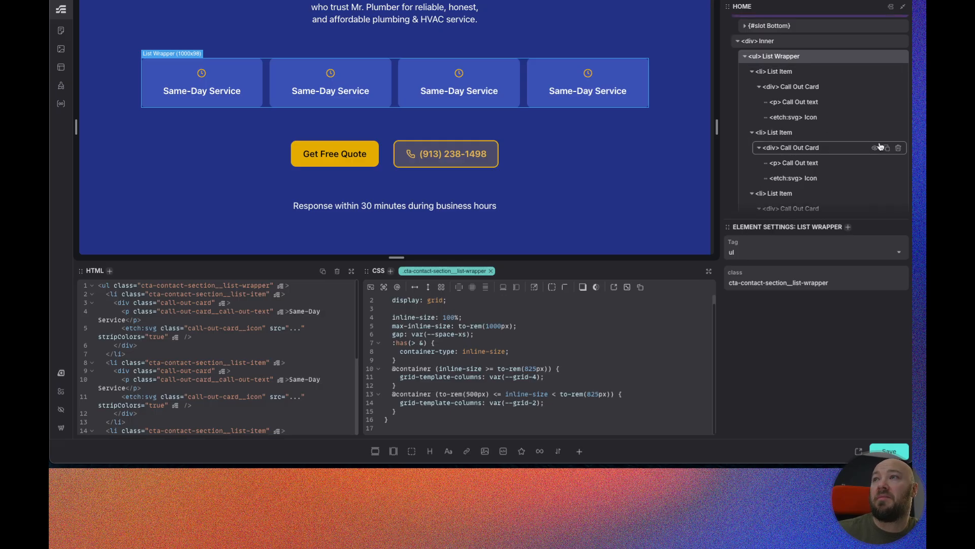
# Delete three of the four list items, keeping only the first call out card.
pyautogui.click(898, 133)
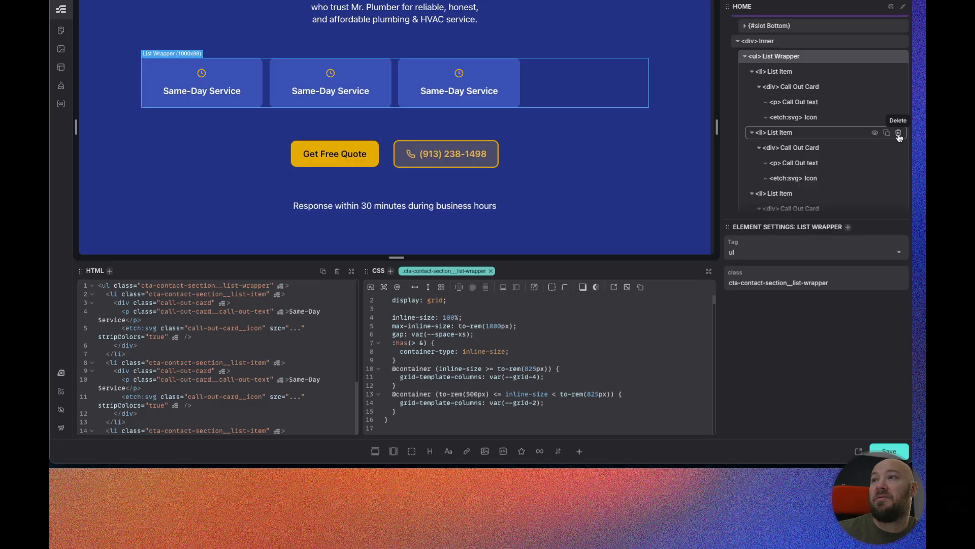
pyautogui.click(898, 133)
pyautogui.click(899, 133)
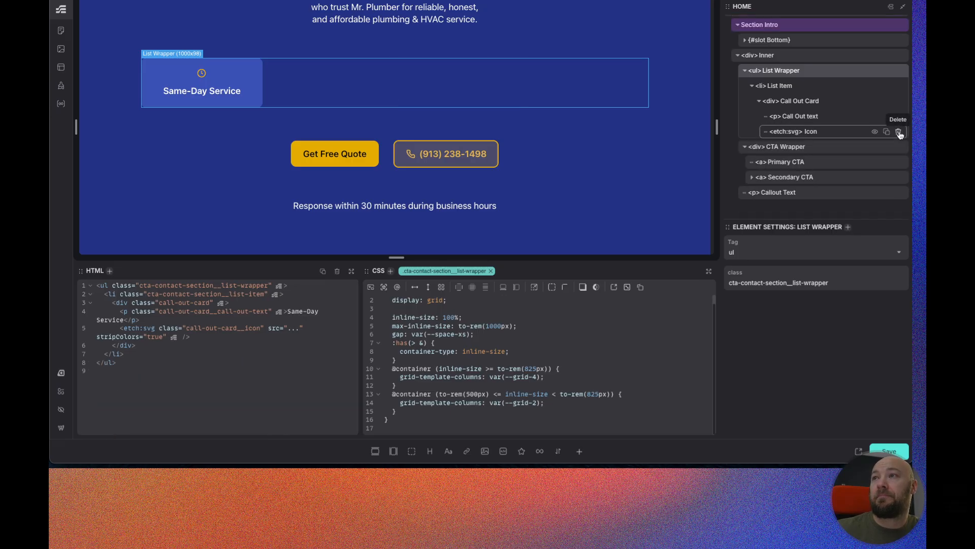
# Convert the Call Out Card into a component.
pyautogui.click(814, 102)
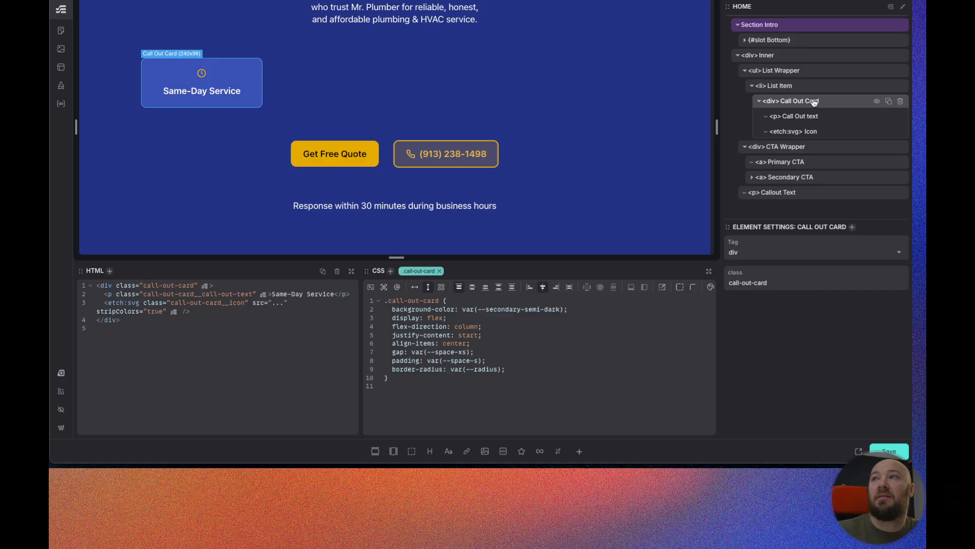
pyautogui.rightClick(820, 103)
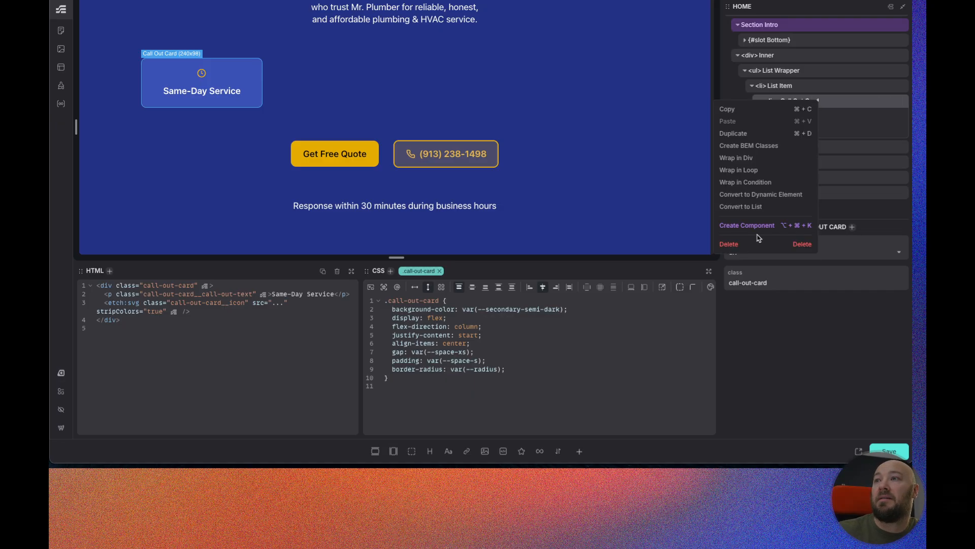
pyautogui.click(755, 226)
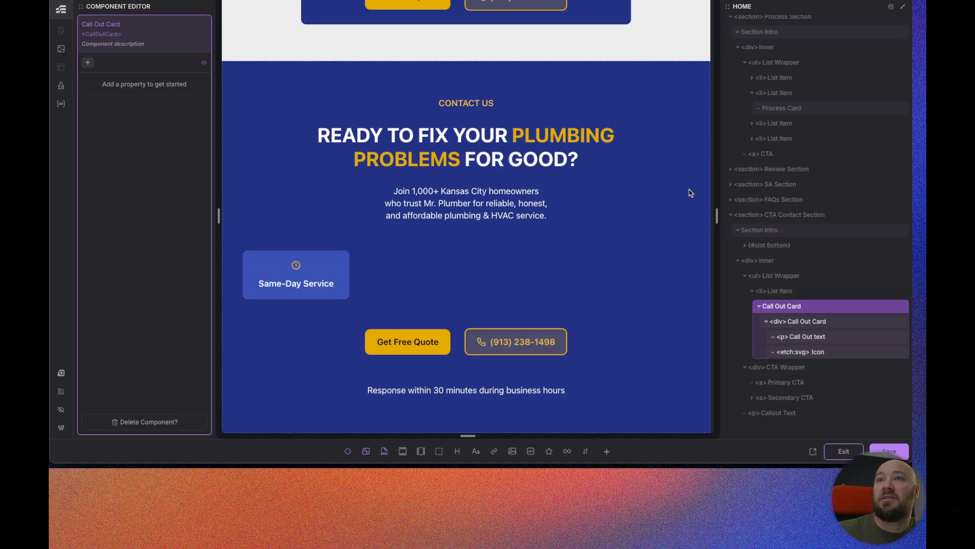
# Add a Text property and a Media property to the component, naming the media property Icon.
pyautogui.click(89, 63)
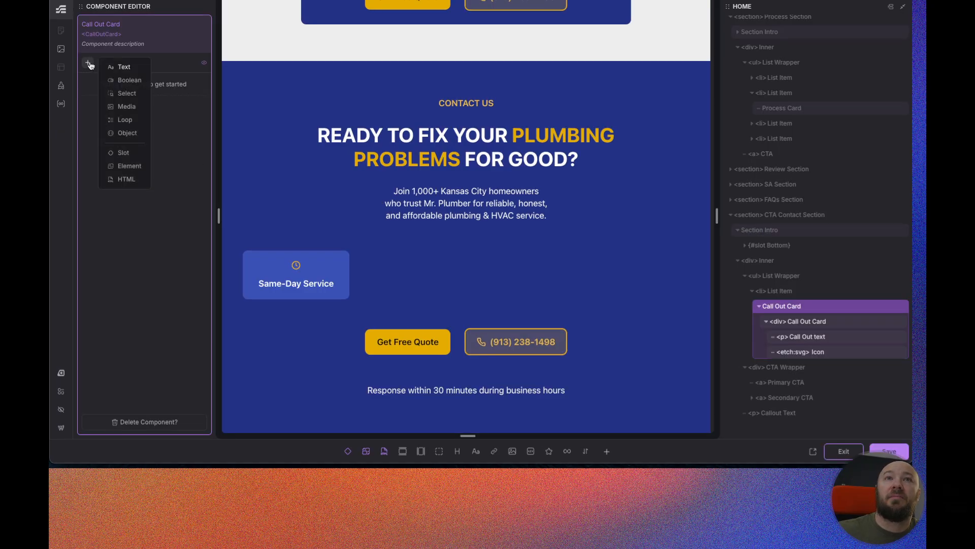
pyautogui.click(122, 68)
pyautogui.click(132, 112)
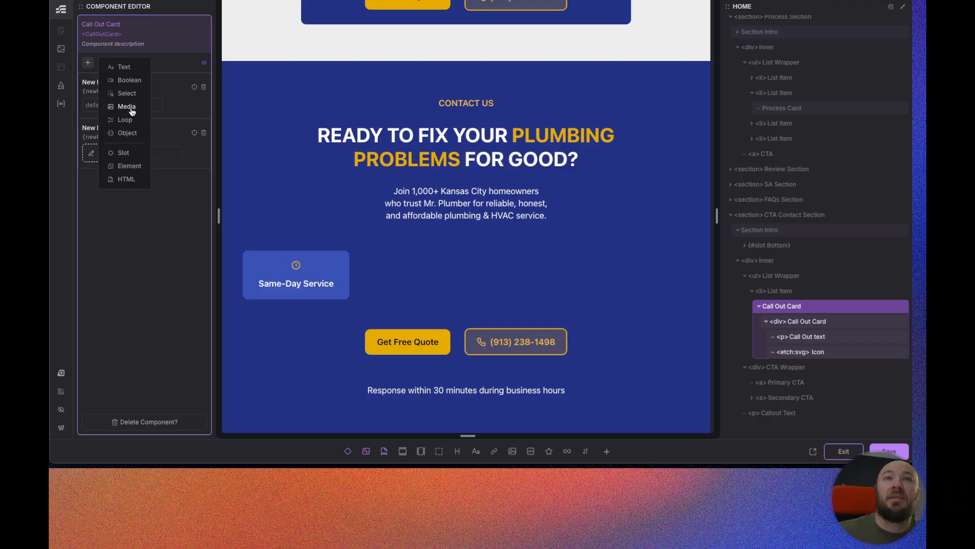
pyautogui.doubleClick(94, 128)
pyautogui.write('Icon')
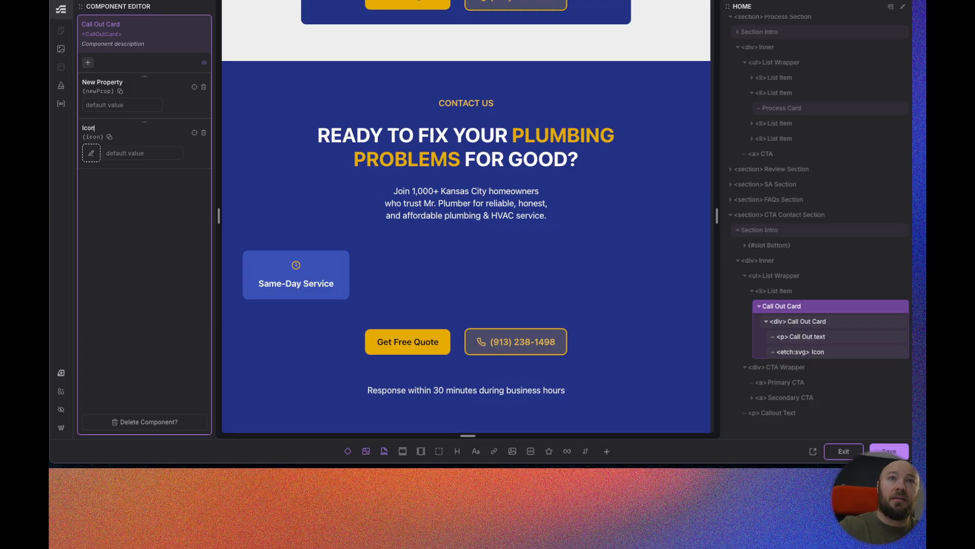
# Rename the text property Callout and bind it to the card's text.
pyautogui.tripleClick(97, 83)
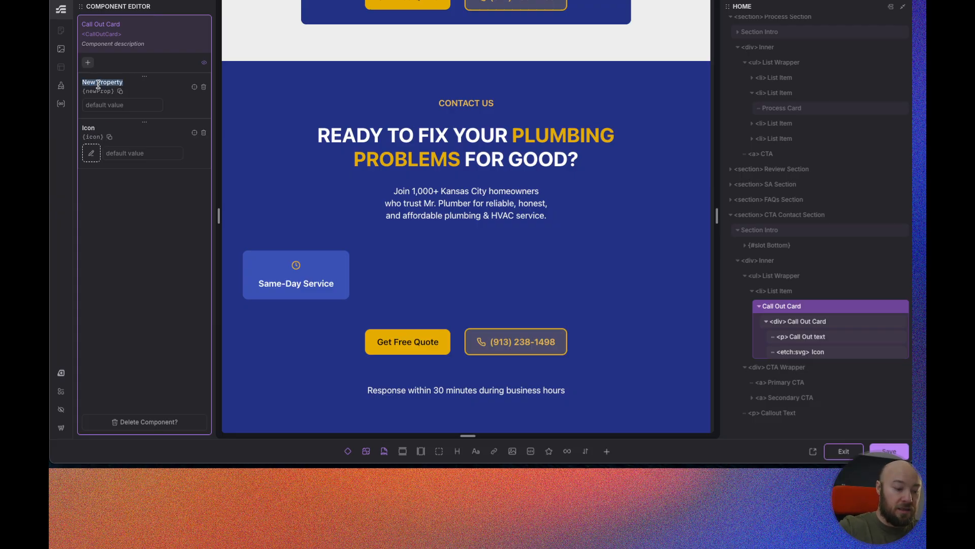
pyautogui.write('Callout')
pyautogui.click(193, 88)
pyautogui.click(313, 283)
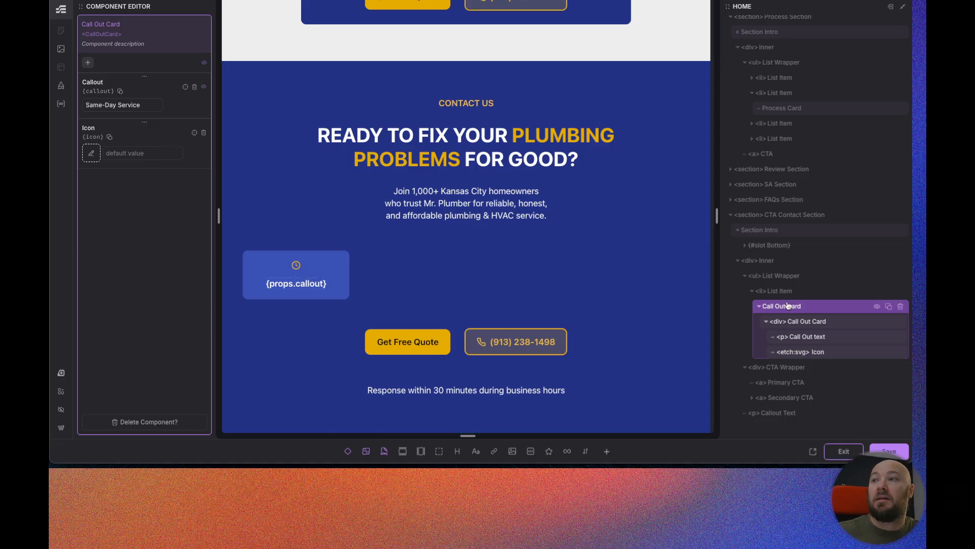
# Set the icon element's src to {props.icon}, then save and exit the component editor.
pyautogui.click(822, 352)
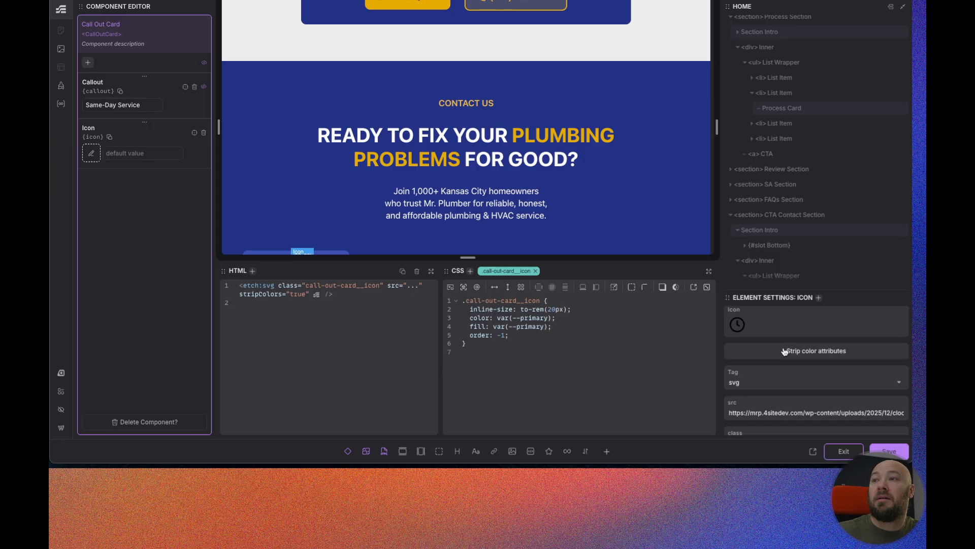
pyautogui.scroll(-1, 813, 355)
pyautogui.tripleClick(766, 366)
pyautogui.write('{}')
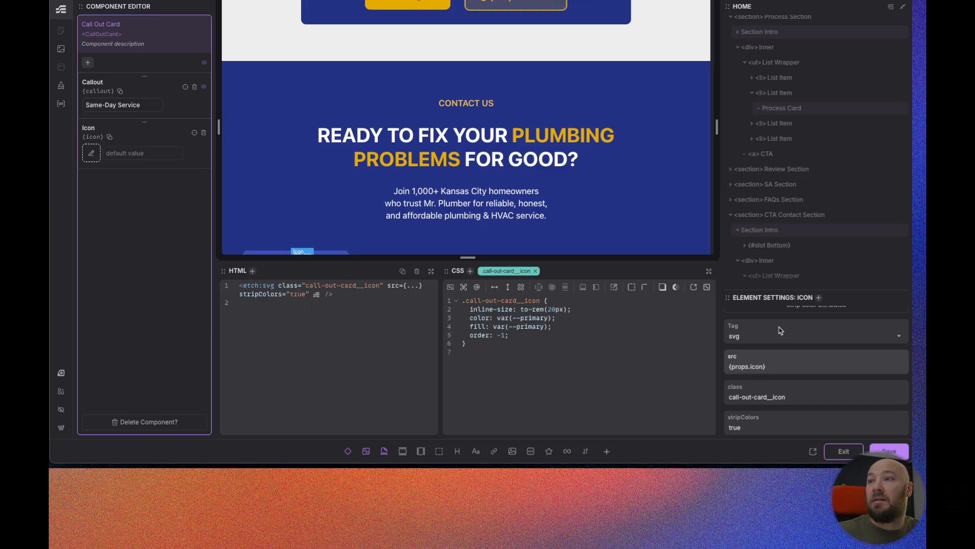
pyautogui.click(889, 454)
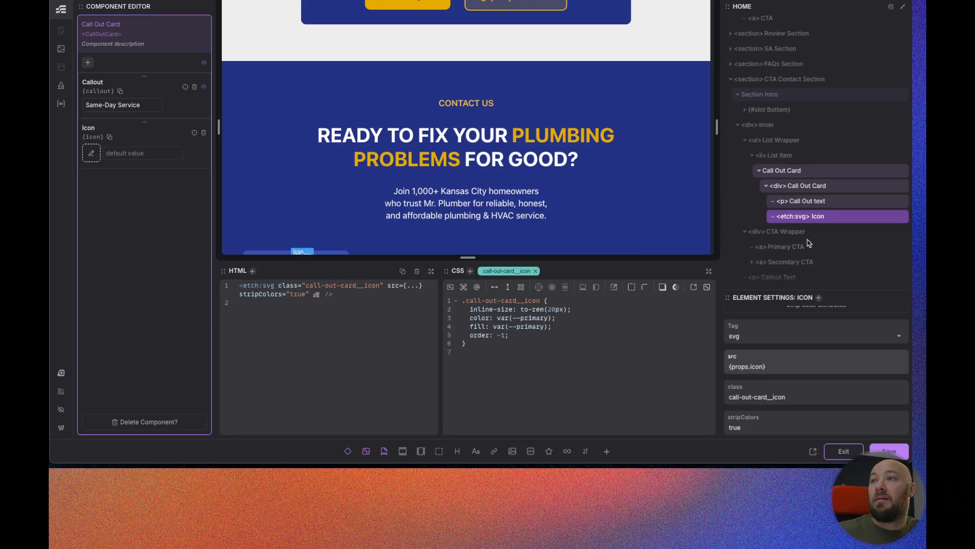
pyautogui.click(843, 452)
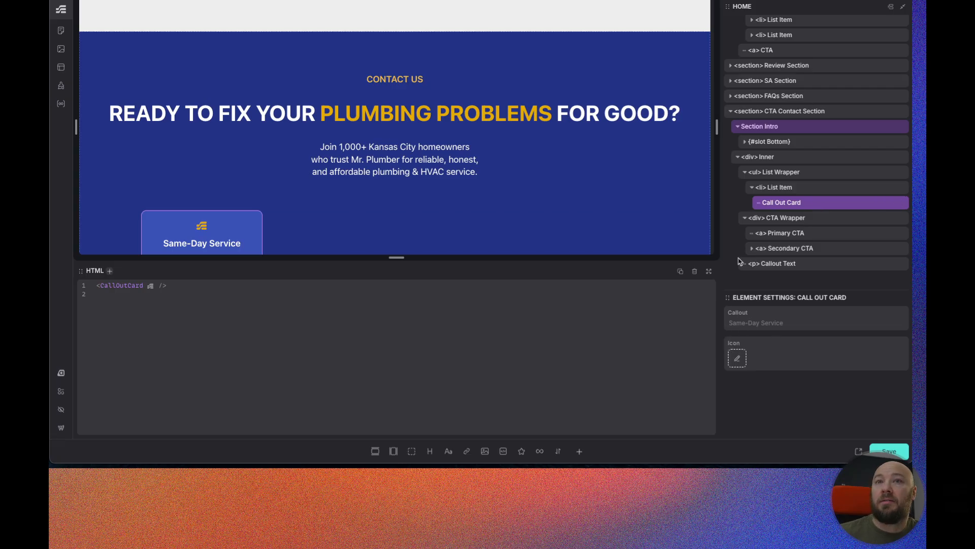
# Choose clock.svg from the media library as the Call Out Card instance's icon.
pyautogui.click(738, 358)
pyautogui.scroll(-5, 472, 218)
pyautogui.click(507, 338)
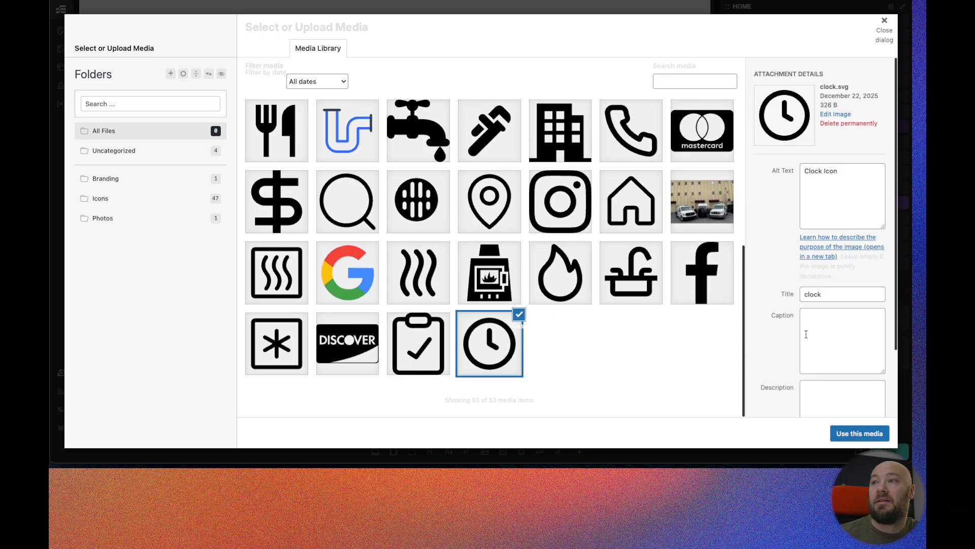
pyautogui.click(864, 433)
# Set the instance's Callout property to Same-Day Service.
pyautogui.click(800, 323)
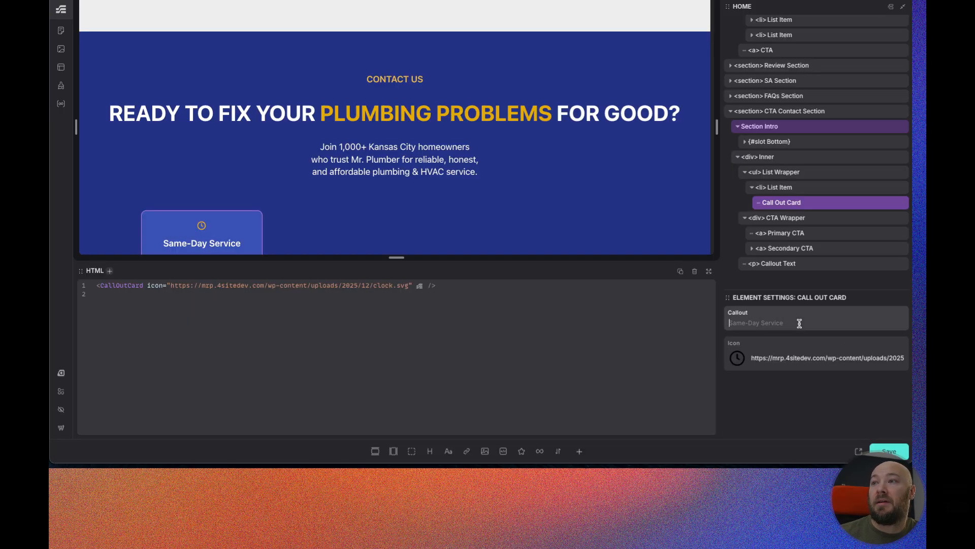
pyautogui.write('Same-Day Service')
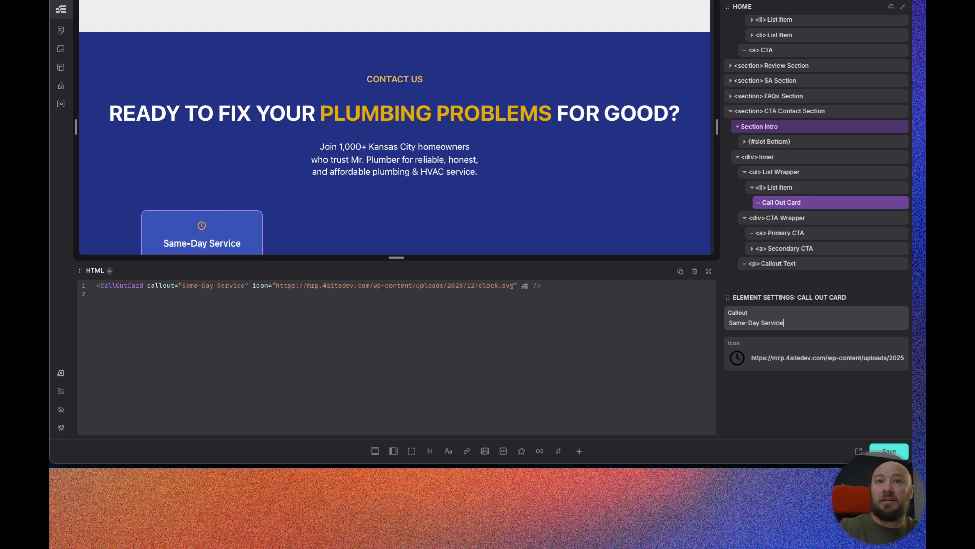
# Duplicate the list item three times to get four call out cards.
pyautogui.press('super+Tab')
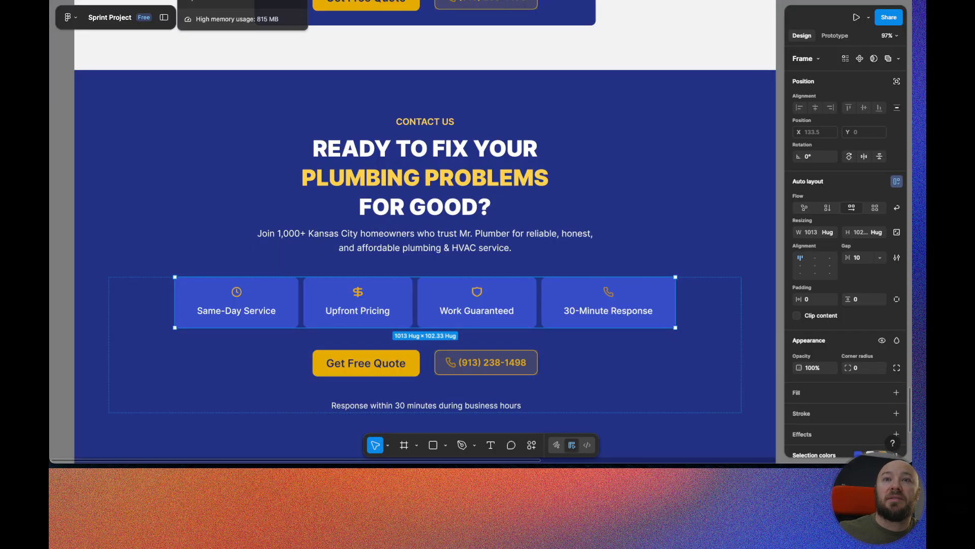
pyautogui.press('super+Tab')
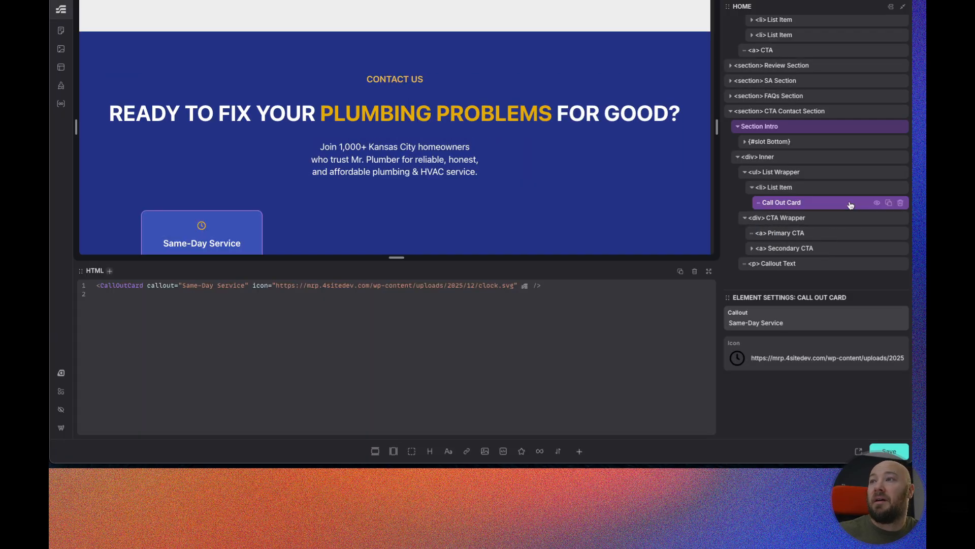
pyautogui.click(889, 188)
pyautogui.click(889, 188)
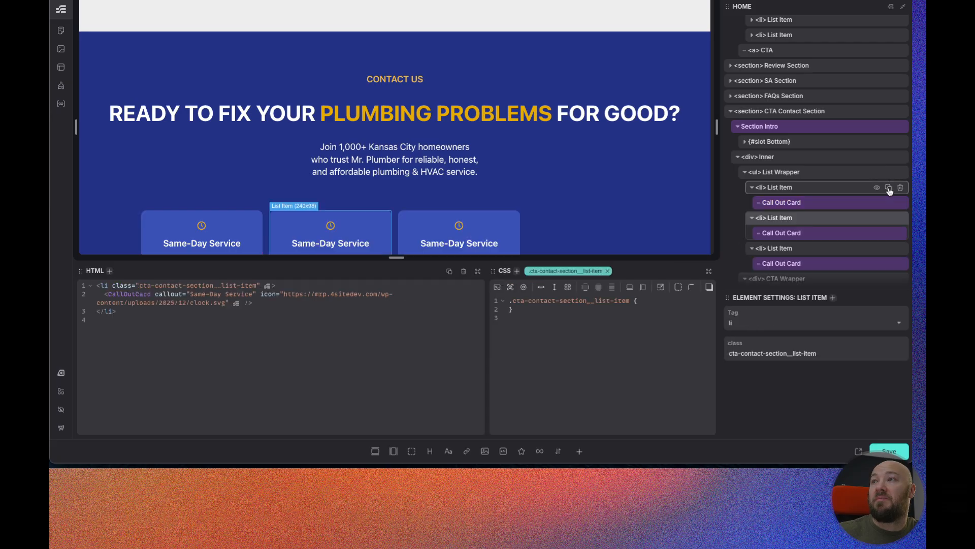
pyautogui.click(889, 188)
pyautogui.scroll(-2, 587, 163)
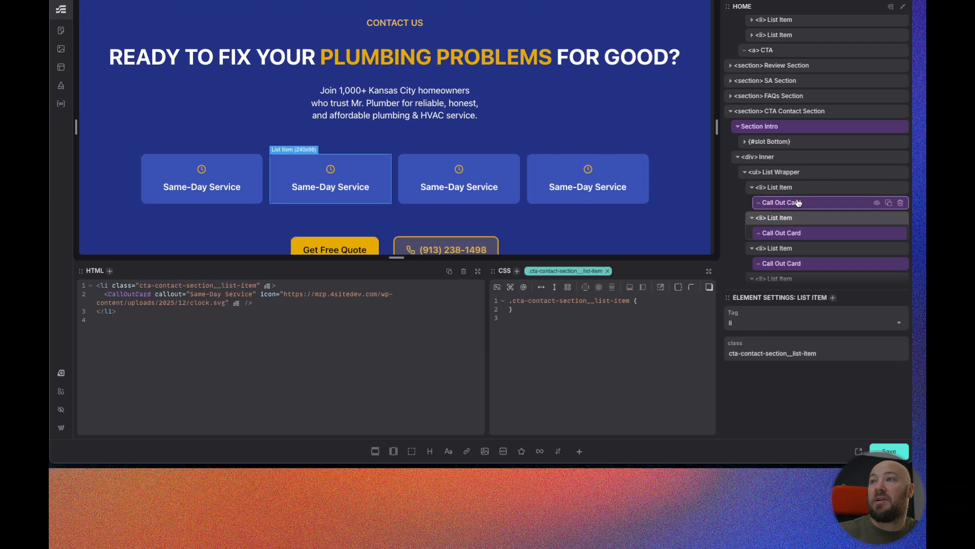
# Set the second Call Out Card's Callout to Upfront Pricing, copied from the Figma design, and its icon to money.svg.
pyautogui.scroll(-1, 812, 203)
pyautogui.click(812, 212)
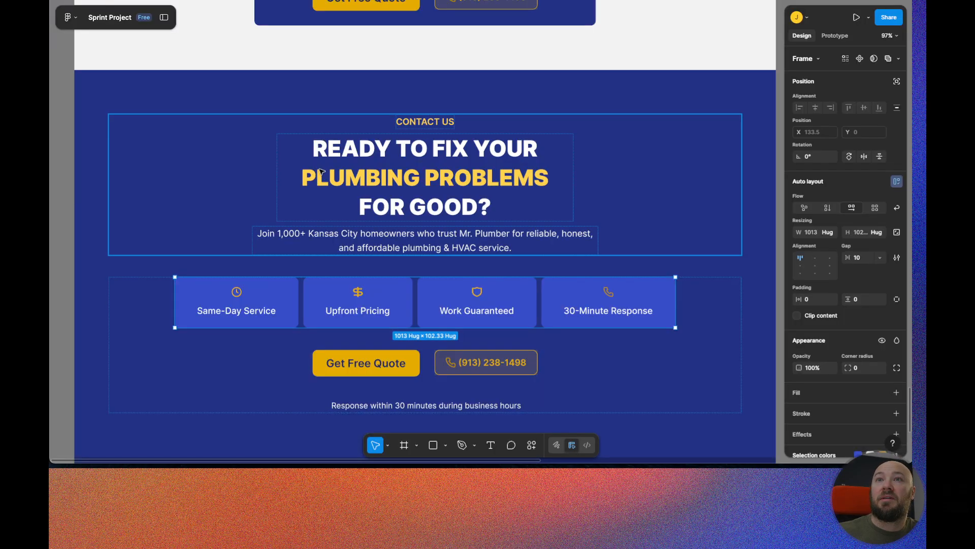
pyautogui.doubleClick(370, 311)
pyautogui.click(369, 312)
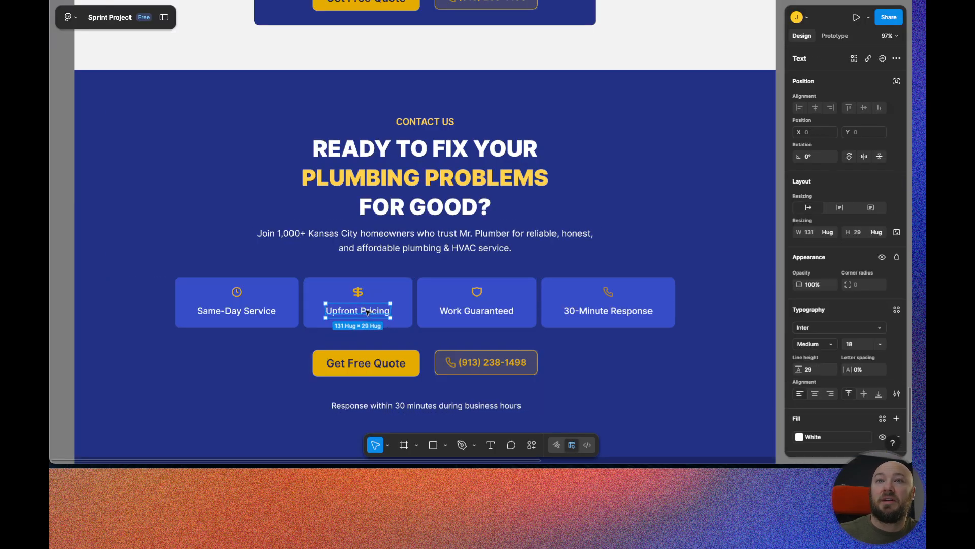
pyautogui.doubleClick(364, 307)
pyautogui.hotkey('ctrl', 'c')
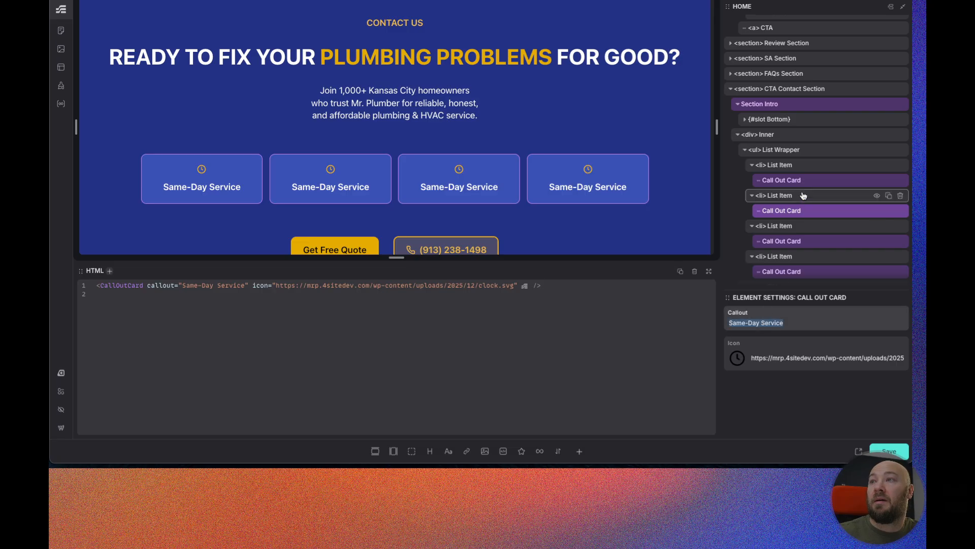
pyautogui.tripleClick(748, 324)
pyautogui.hotkey('ctrl', 'v')
pyautogui.click(737, 367)
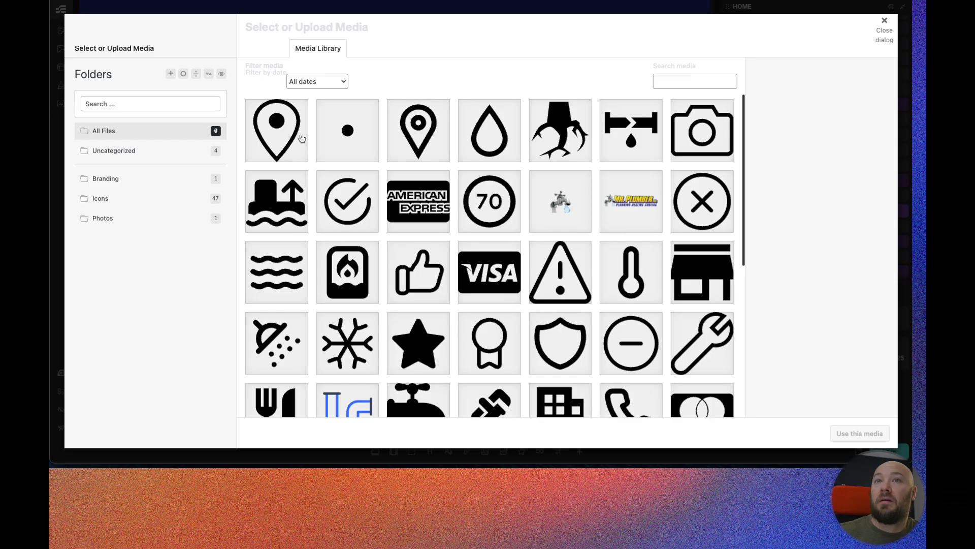
pyautogui.scroll(-1, 539, 239)
pyautogui.scroll(-5, 538, 238)
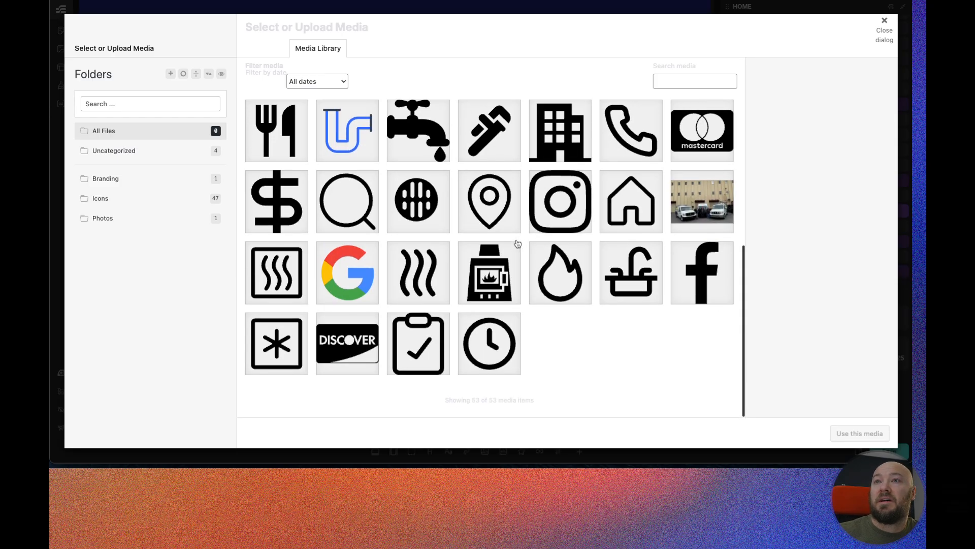
pyautogui.click(298, 226)
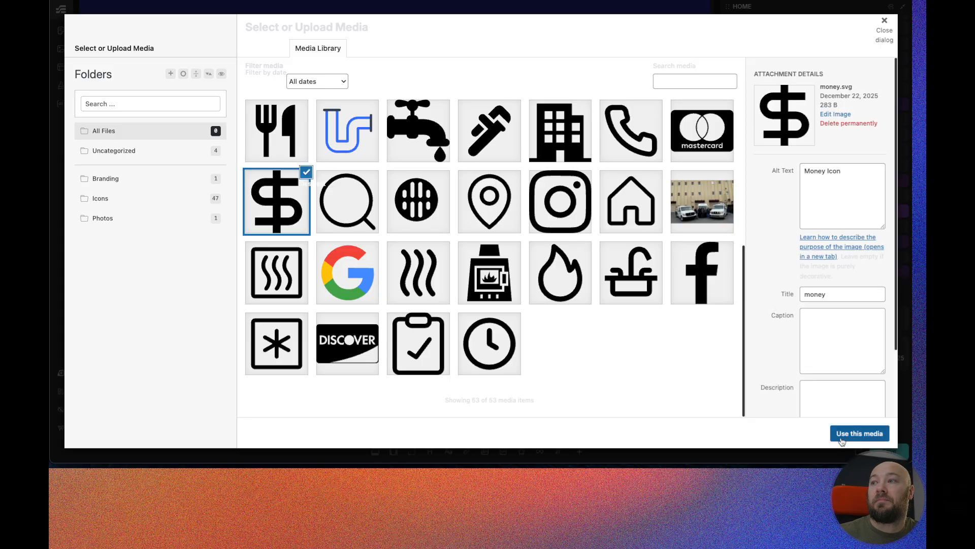
pyautogui.click(858, 434)
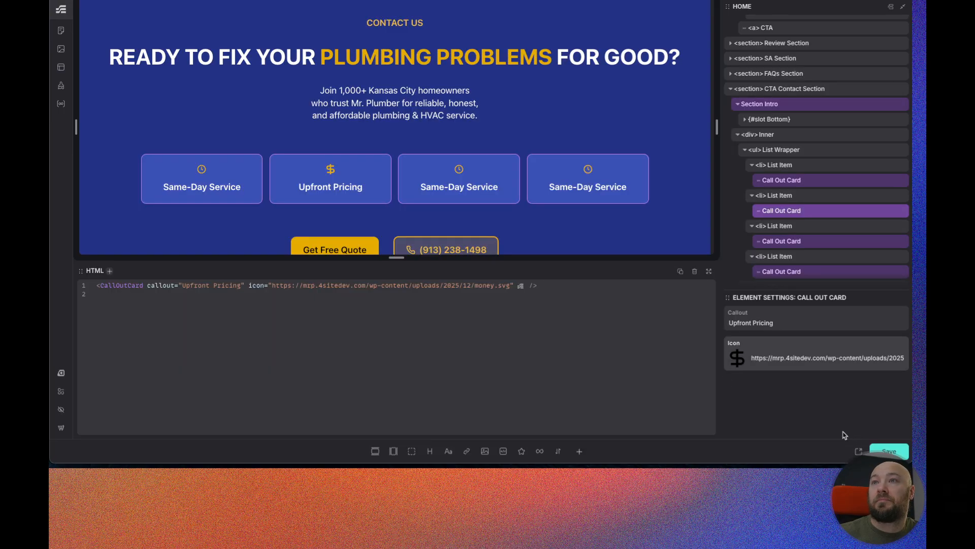
# Set the third Call Out Card's Callout to Work Guaranteed, copied from the Figma design, and its icon to shield.svg.
pyautogui.click(816, 242)
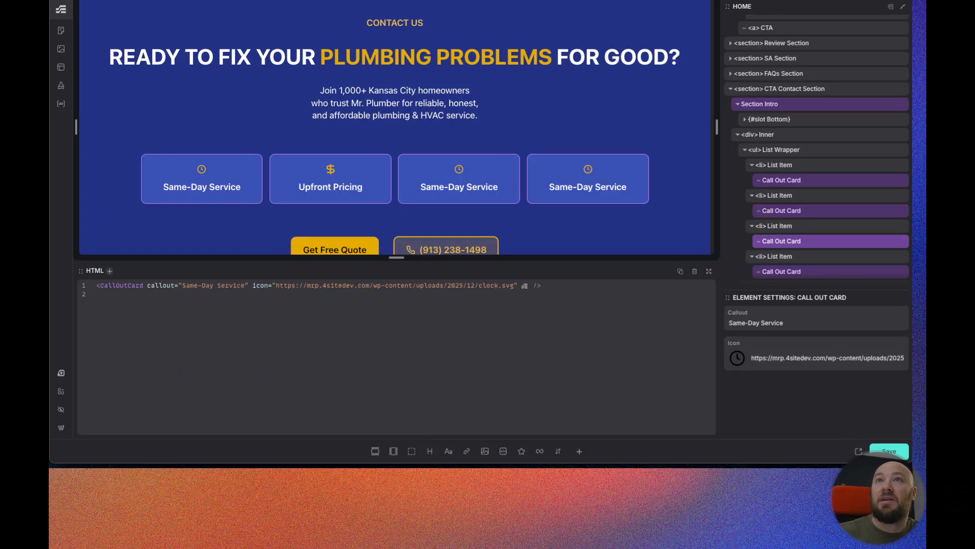
pyautogui.click(368, 0)
pyautogui.click(472, 314)
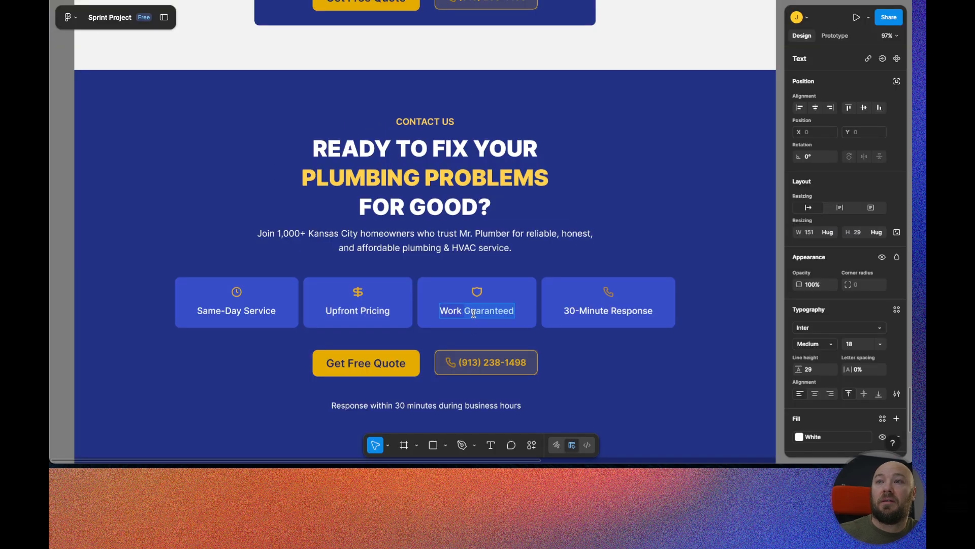
pyautogui.click(551, 0)
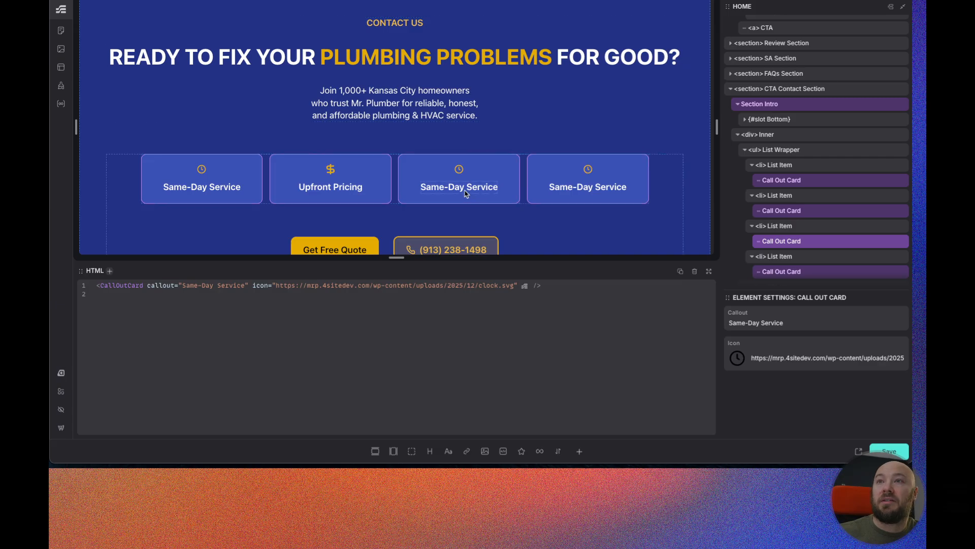
pyautogui.tripleClick(759, 319)
pyautogui.write('Work Guaranteed')
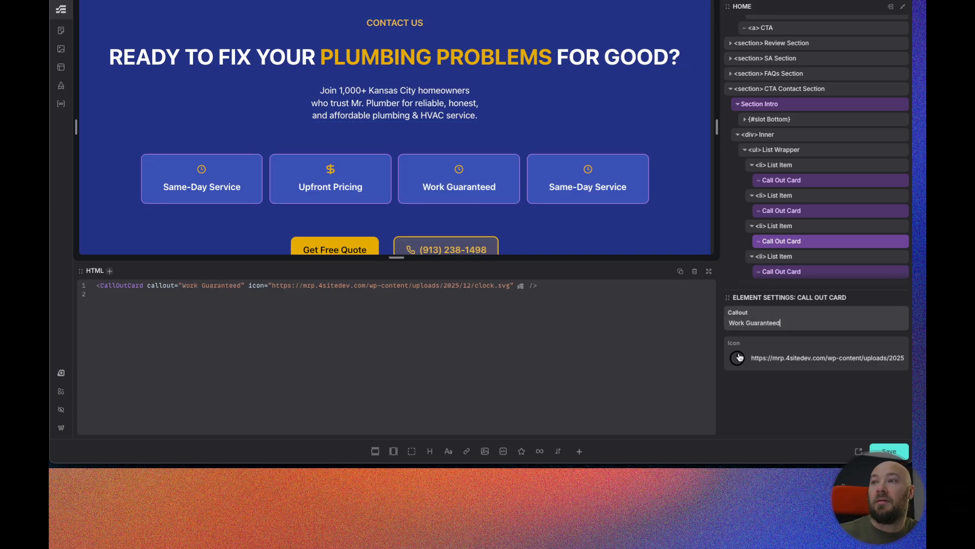
pyautogui.click(737, 358)
pyautogui.scroll(-3, 483, 219)
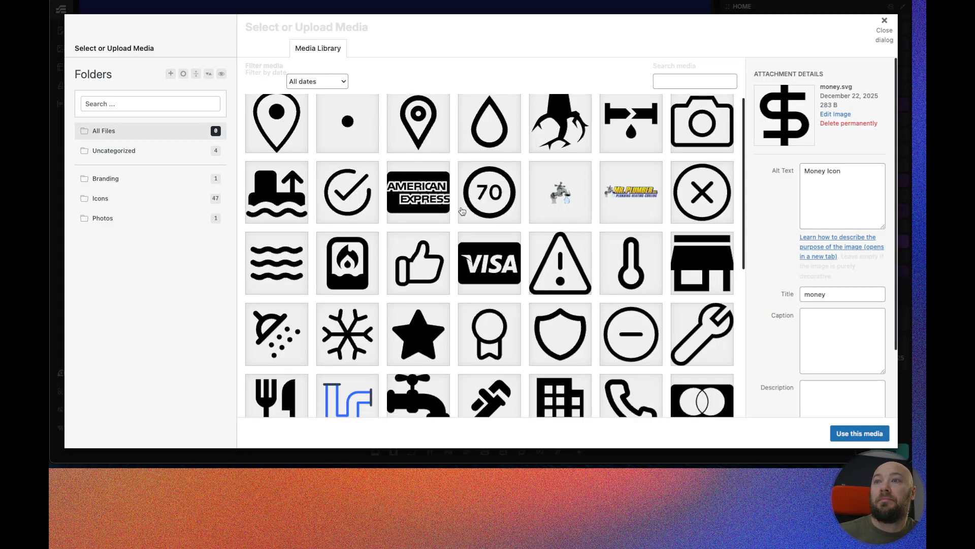
pyautogui.click(543, 251)
pyautogui.click(843, 433)
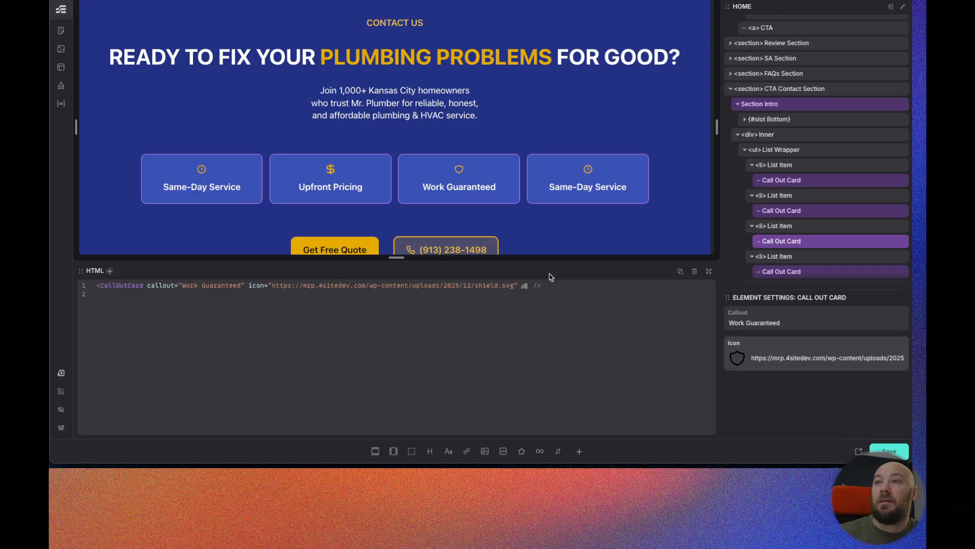
# Set the fourth Call Out Card's Callout to 30-Minute Response, copied from the Figma design, and its icon to phone.svg.
pyautogui.scroll(-1, 805, 256)
pyautogui.click(805, 257)
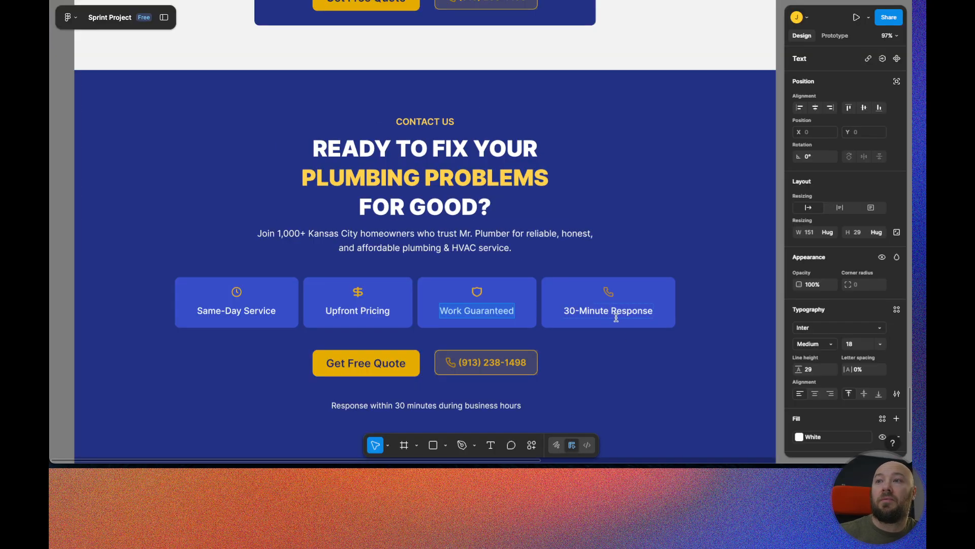
pyautogui.doubleClick(616, 311)
pyautogui.moveTo(616, 311); pyautogui.dragTo(584, 299)
pyautogui.hotkey('ctrl', 'c')
pyautogui.hotkey('ctrl', 'Tab')
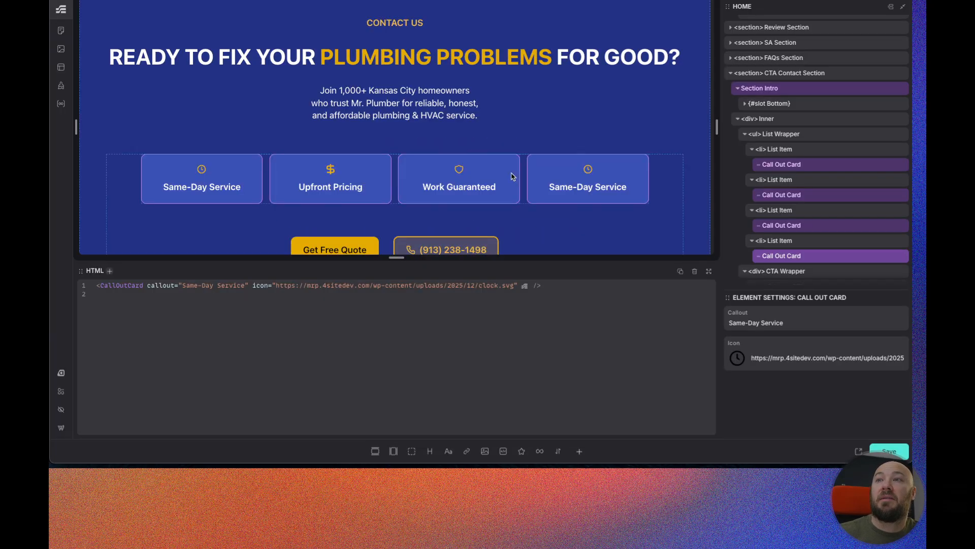
pyautogui.tripleClick(761, 320)
pyautogui.hotkey('ctrl', 'v')
pyautogui.click(737, 358)
pyautogui.scroll(-3, 457, 196)
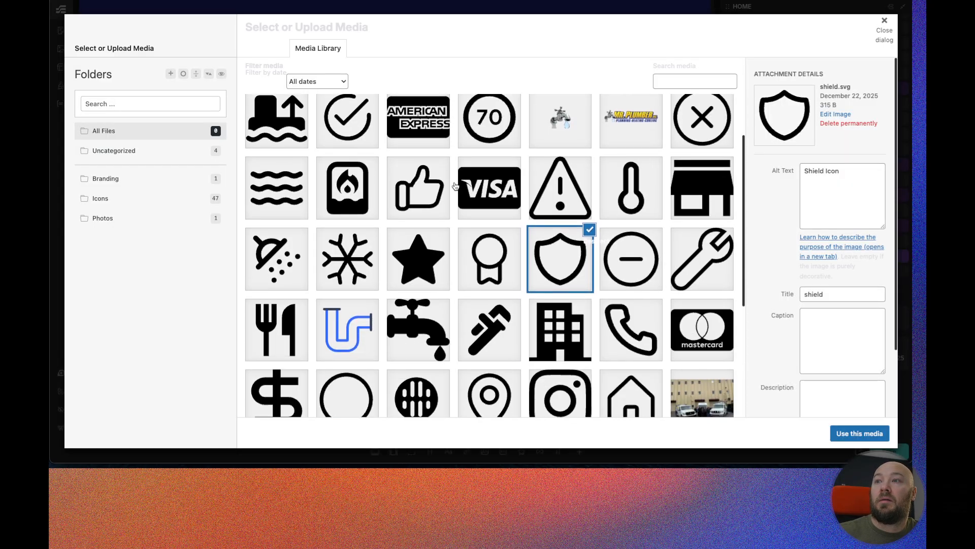
pyautogui.click(641, 308)
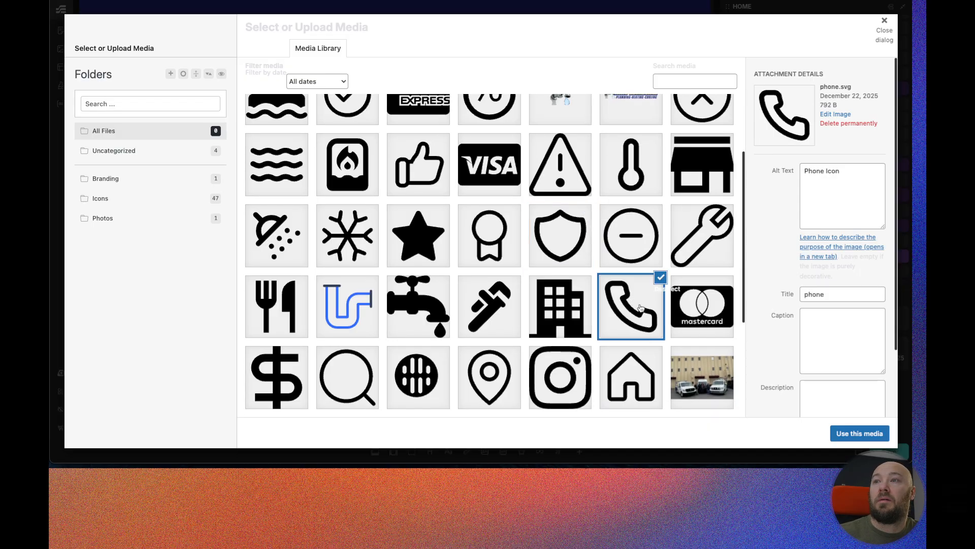
pyautogui.click(847, 432)
# Select the CTA Wrapper div below the cards and inspect its HTML and CSS.
pyautogui.scroll(-1, 438, 169)
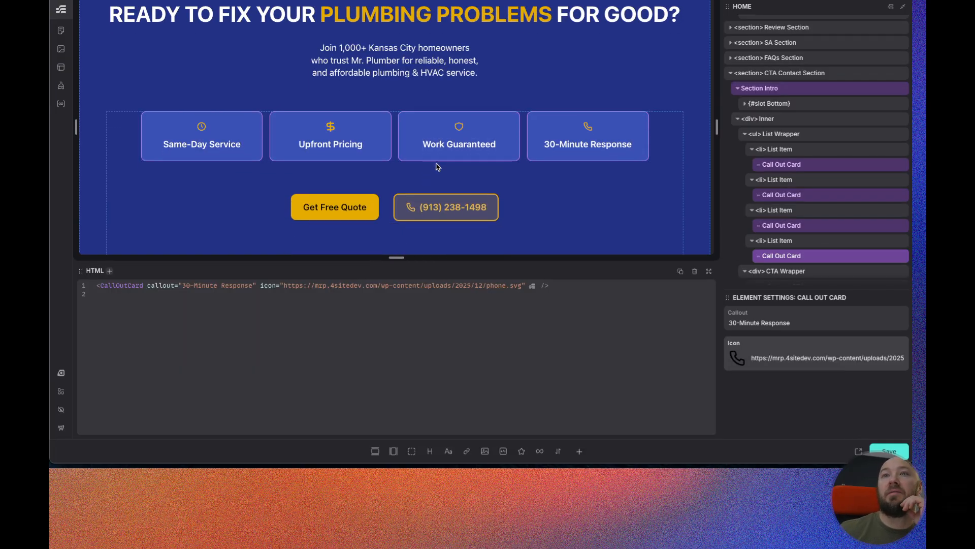
pyautogui.scroll(-1, 400, 162)
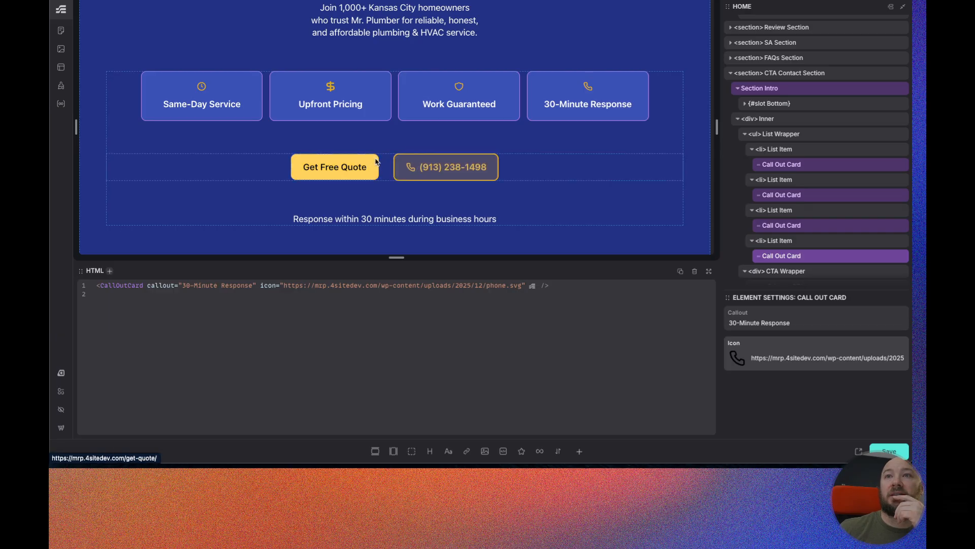
pyautogui.scroll(-1, 363, 216)
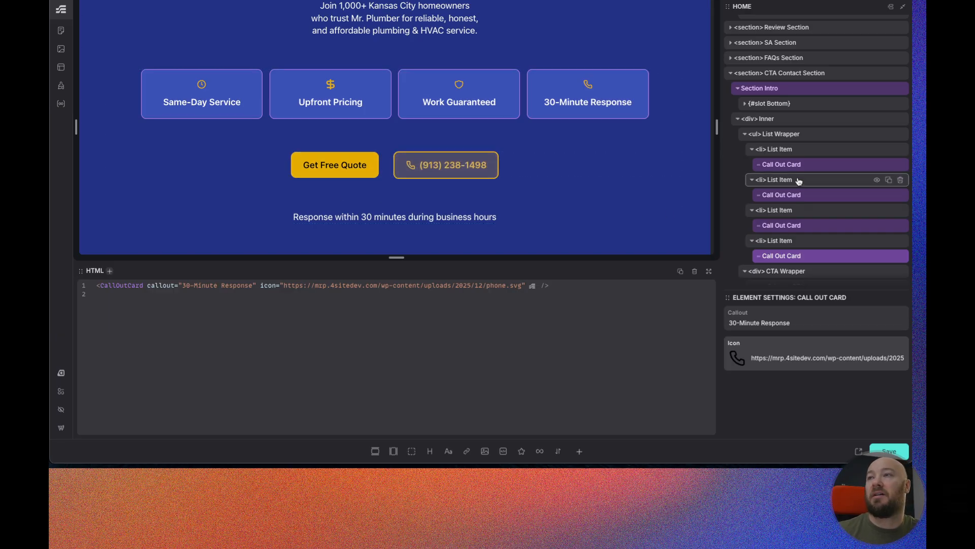
pyautogui.scroll(-2, 803, 183)
pyautogui.click(806, 219)
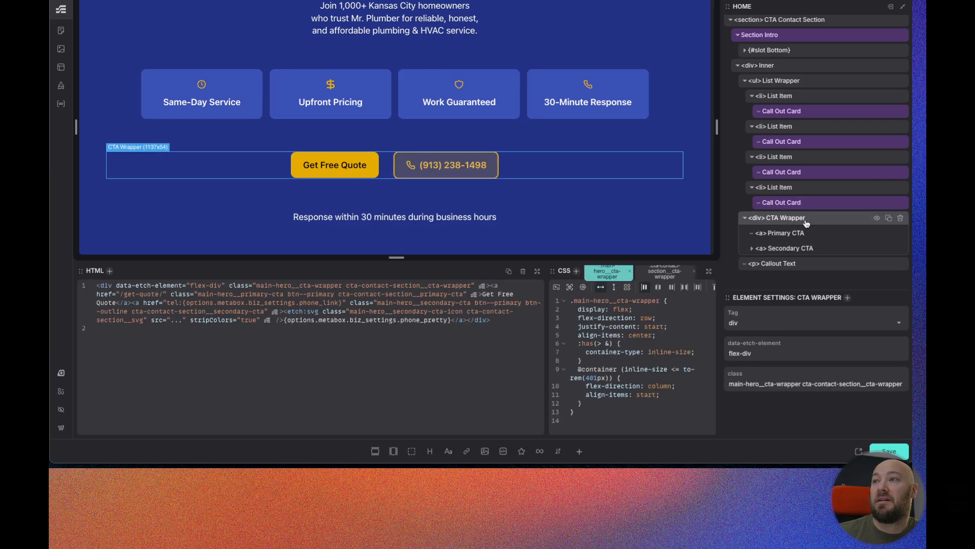
pyautogui.moveTo(548, 322); pyautogui.dragTo(347, 329)
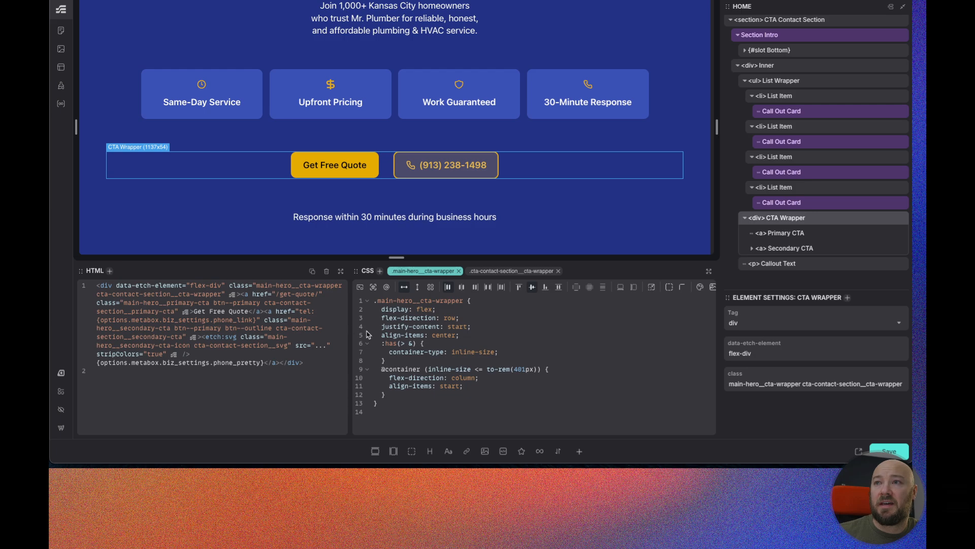
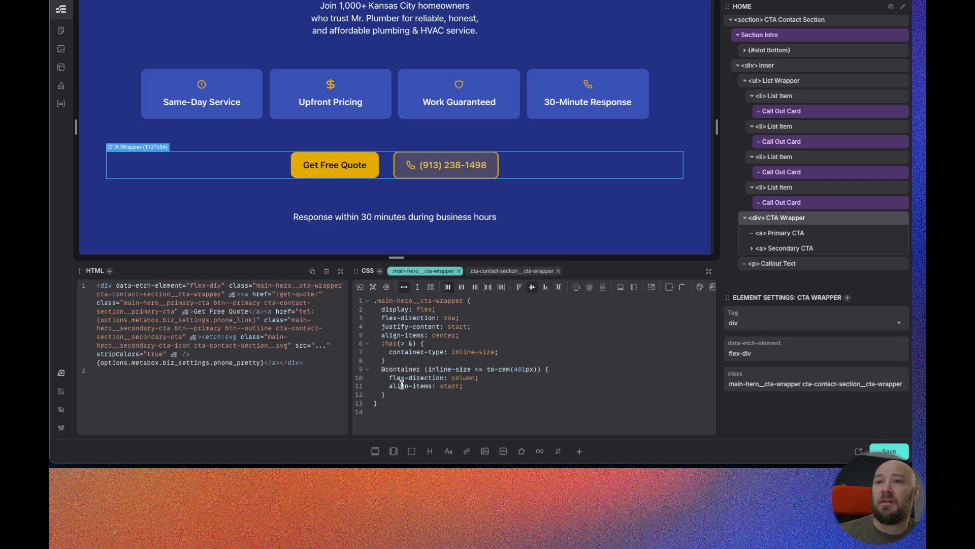
# Paste the main hero CTA wrapper styles into the cta-contact-section__cta-wrapper class and set its narrow-container align-items to center.
pyautogui.moveTo(387, 396); pyautogui.dragTo(380, 346)
pyautogui.hotkey('ctrl', 'c')
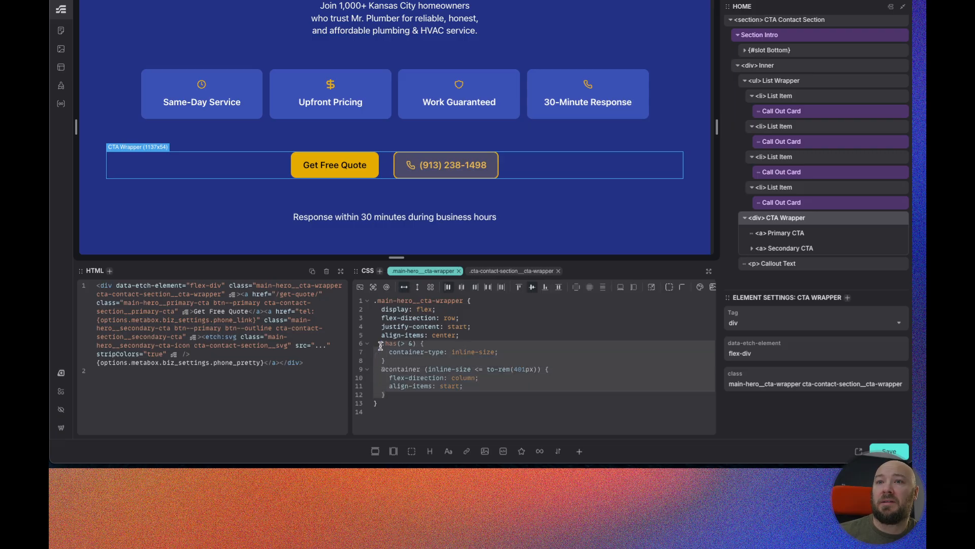
pyautogui.click(504, 273)
pyautogui.hotkey('ctrl', 'v')
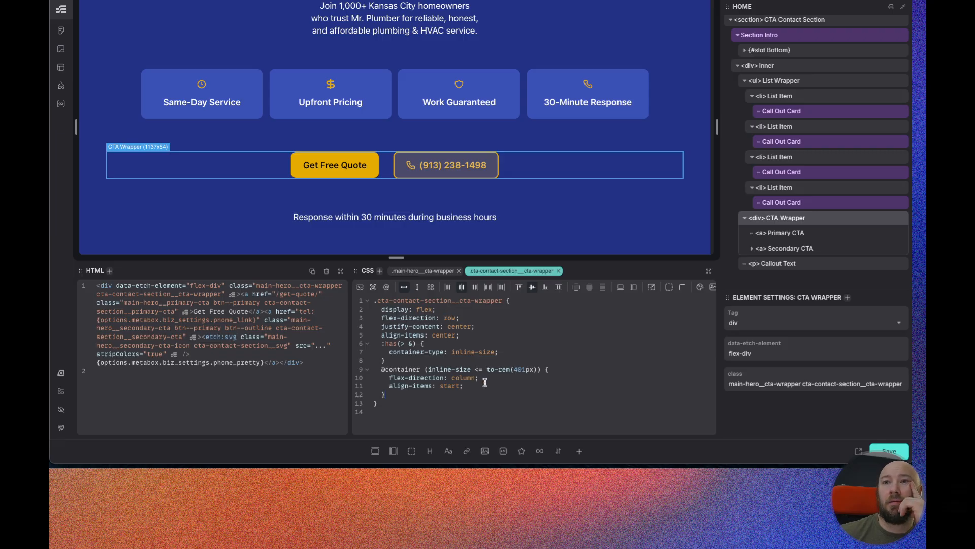
pyautogui.doubleClick(454, 387)
pyautogui.write('center')
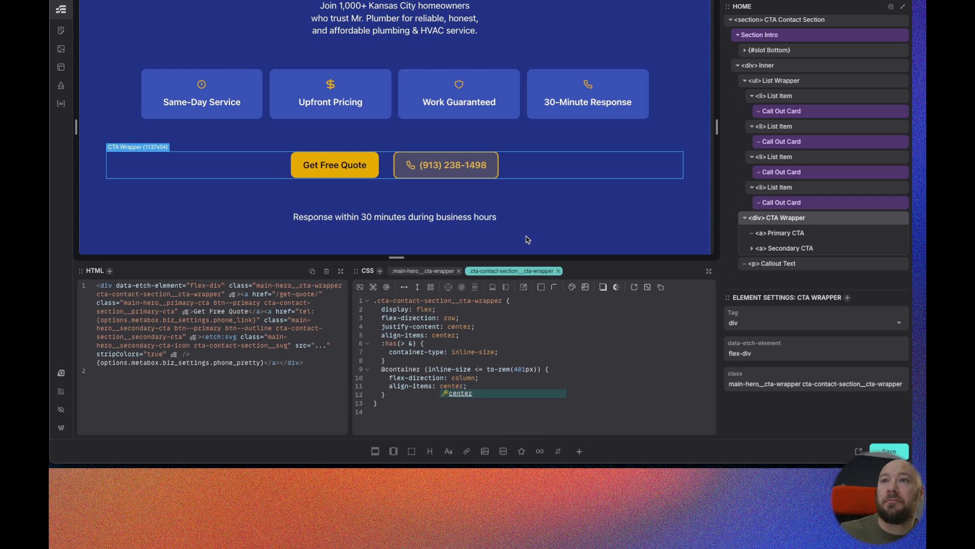
# Resize the canvas through narrower widths and scroll the CTA section to check how the cards and buttons respond.
pyautogui.moveTo(717, 127); pyautogui.dragTo(545, 127)
pyautogui.scroll(-5, 457, 144)
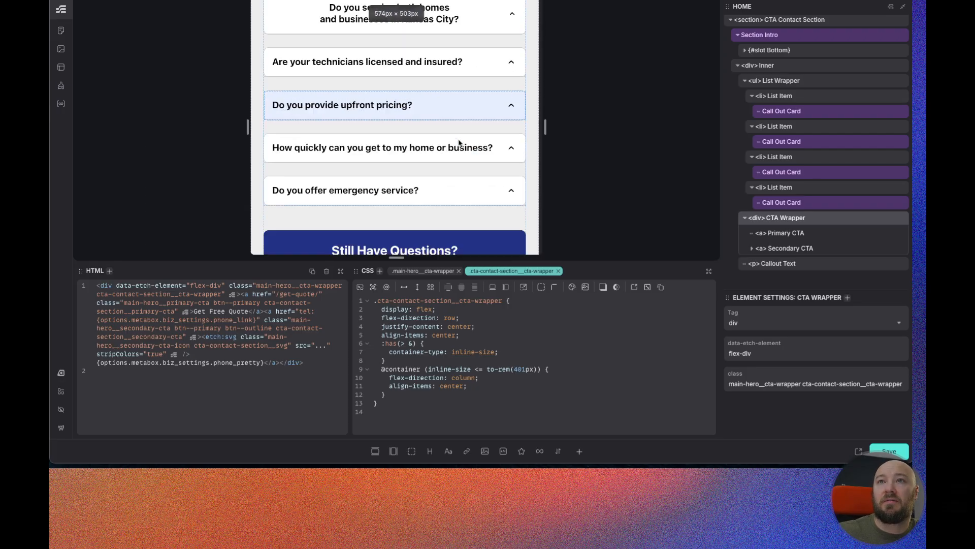
pyautogui.scroll(-6, 463, 151)
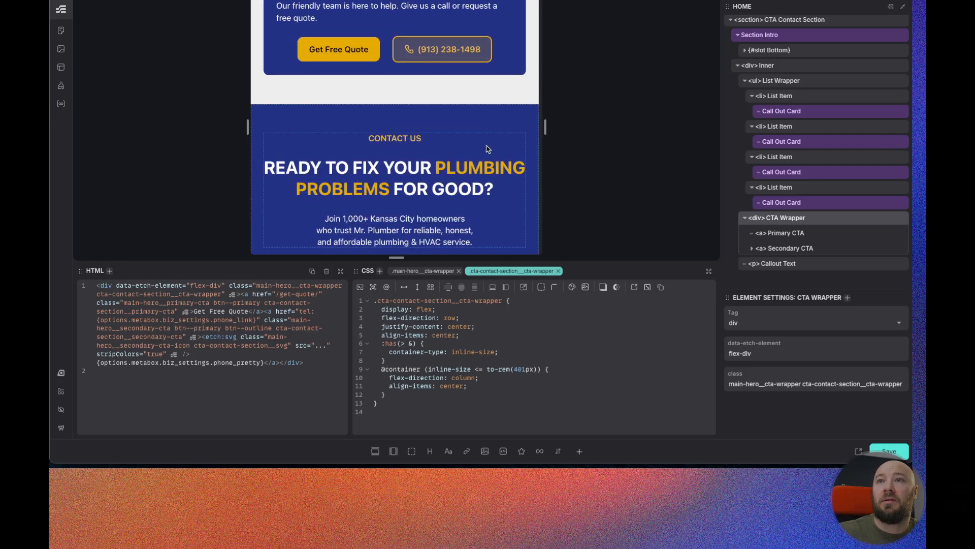
pyautogui.scroll(-3, 486, 149)
pyautogui.moveTo(545, 127); pyautogui.dragTo(520, 127)
pyautogui.scroll(-3, 431, 103)
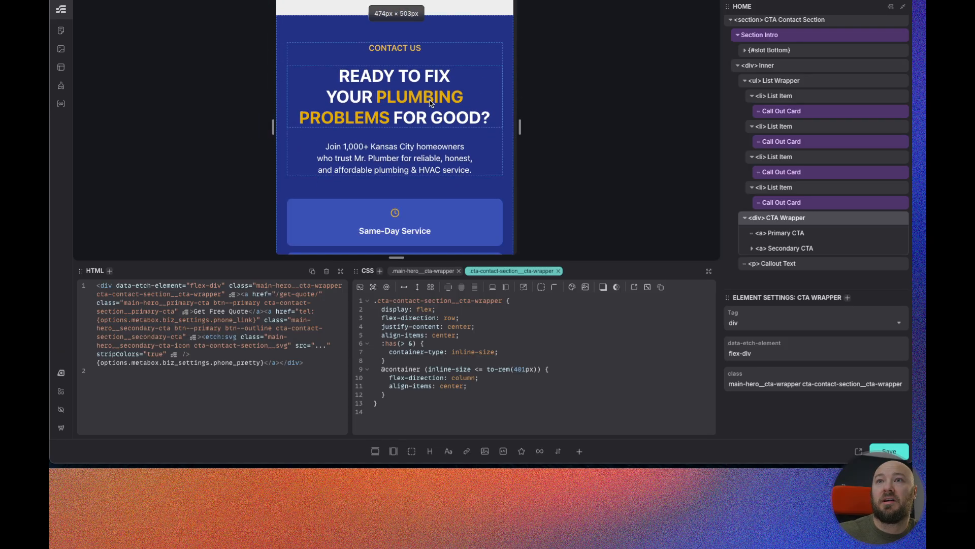
pyautogui.scroll(-5, 429, 104)
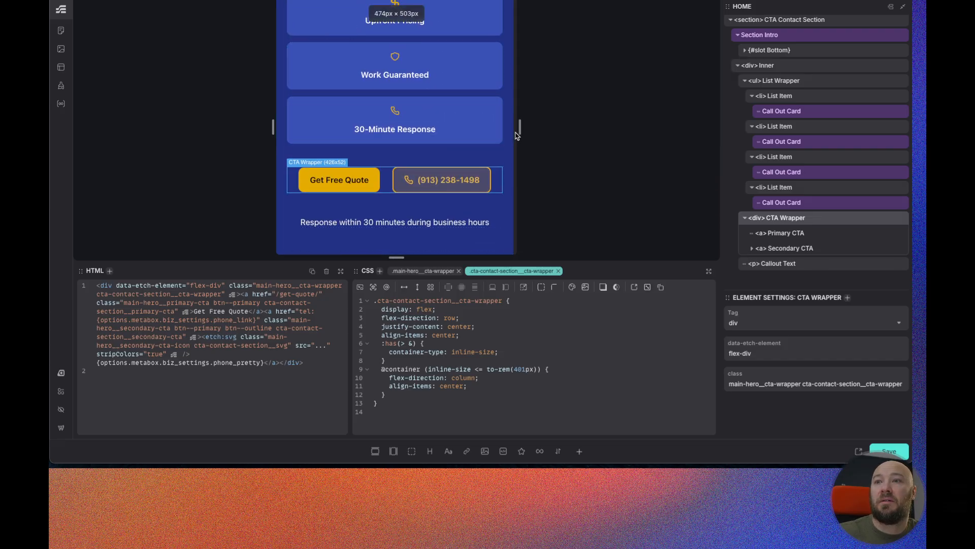
pyautogui.moveTo(520, 129); pyautogui.dragTo(510, 129)
pyautogui.scroll(-3, 480, 151)
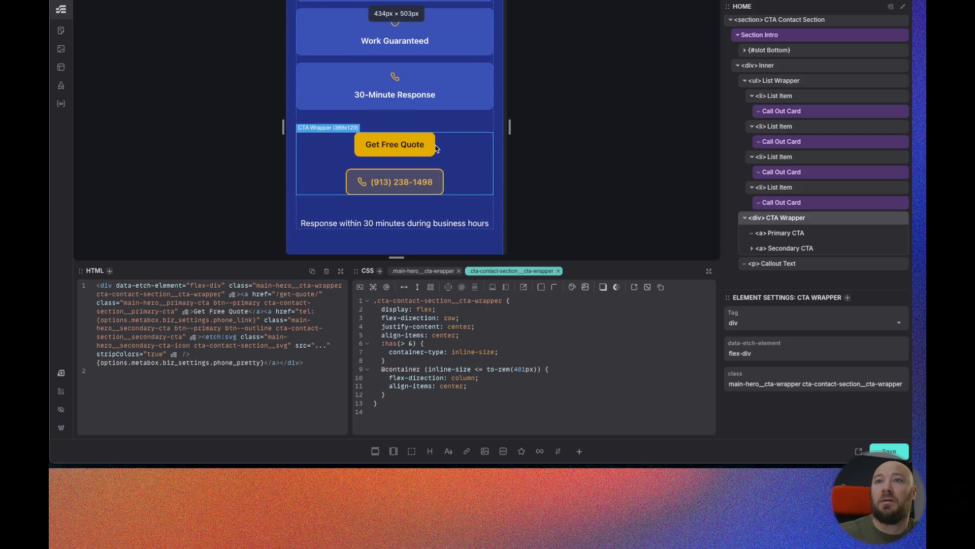
pyautogui.scroll(10, 457, 140)
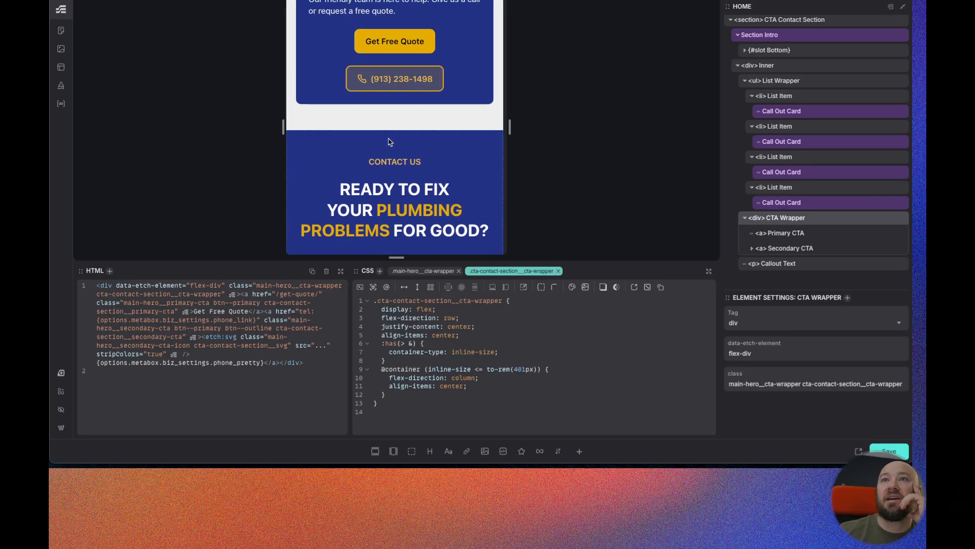
pyautogui.scroll(-8, 391, 142)
pyautogui.scroll(-1, 388, 145)
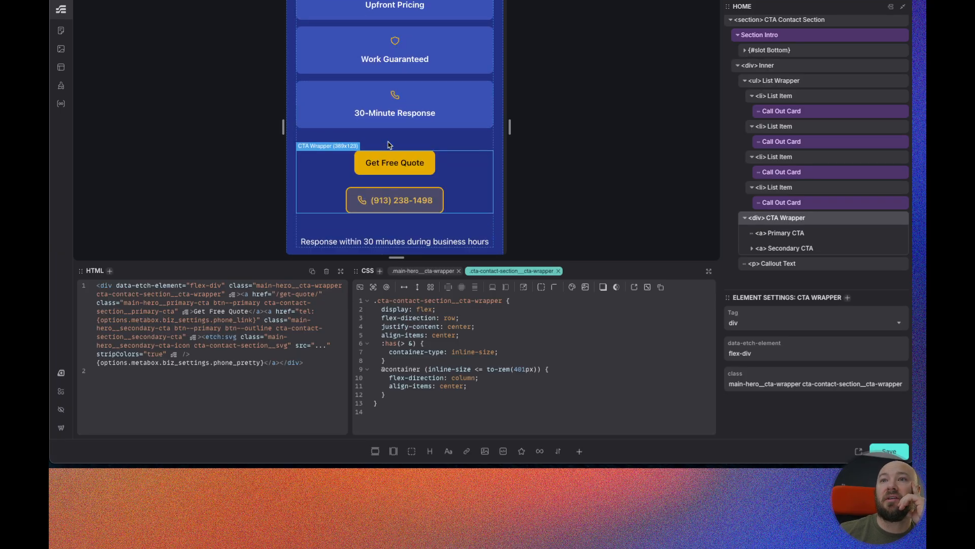
pyautogui.doubleClick(510, 127)
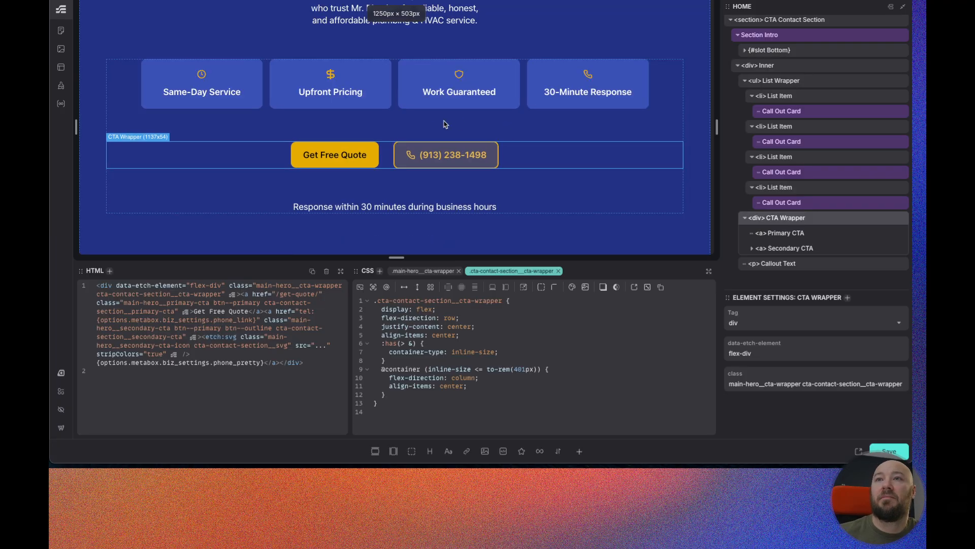
pyautogui.scroll(6, 402, 96)
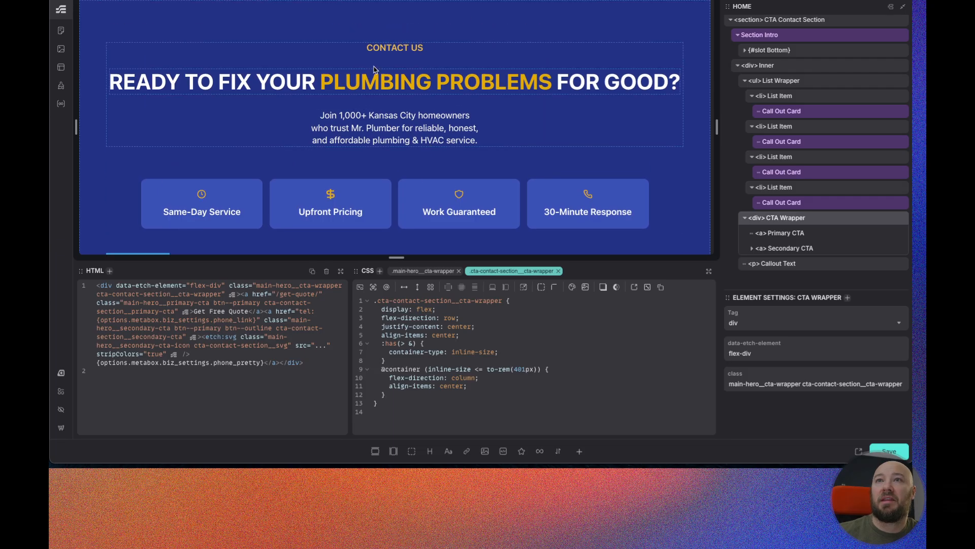
# Save the page.
pyautogui.click(895, 451)
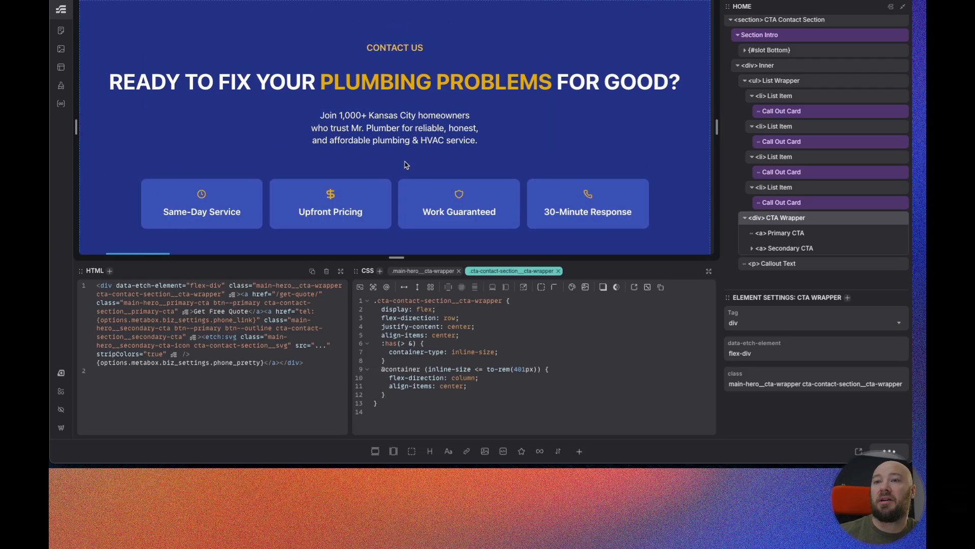
pyautogui.scroll(1, 419, 98)
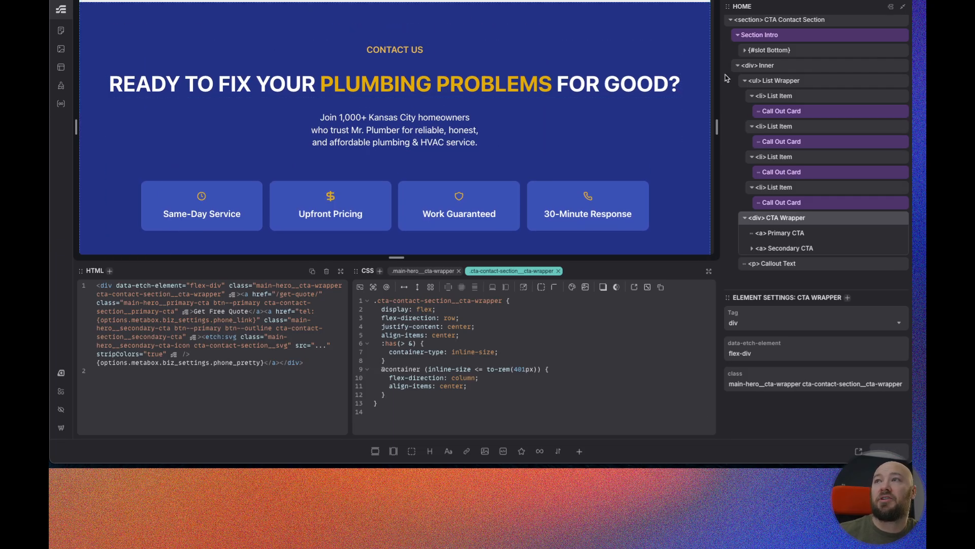
# Open the Section Intro component for editing and set the lede's max-inline-size to 60ch.
pyautogui.click(791, 42)
pyautogui.rightClick(792, 40)
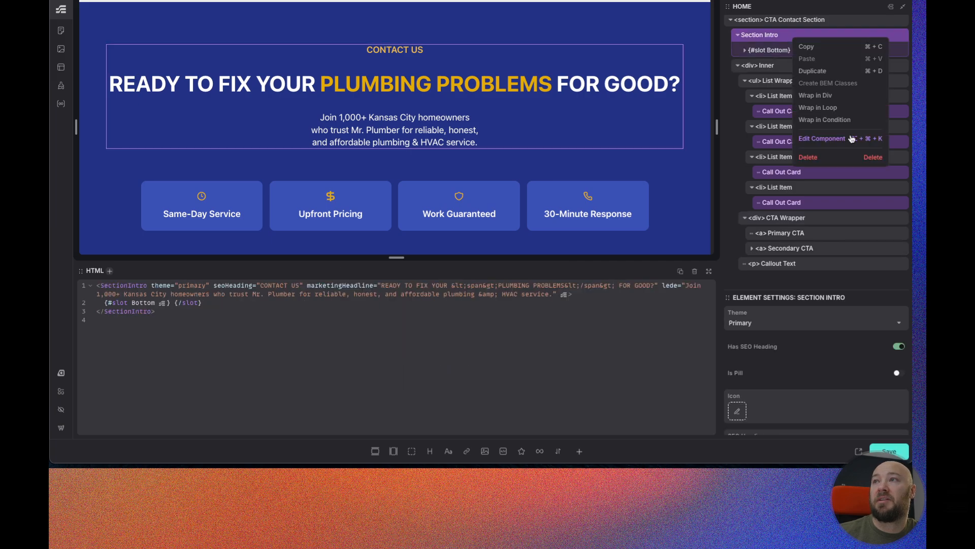
pyautogui.click(834, 139)
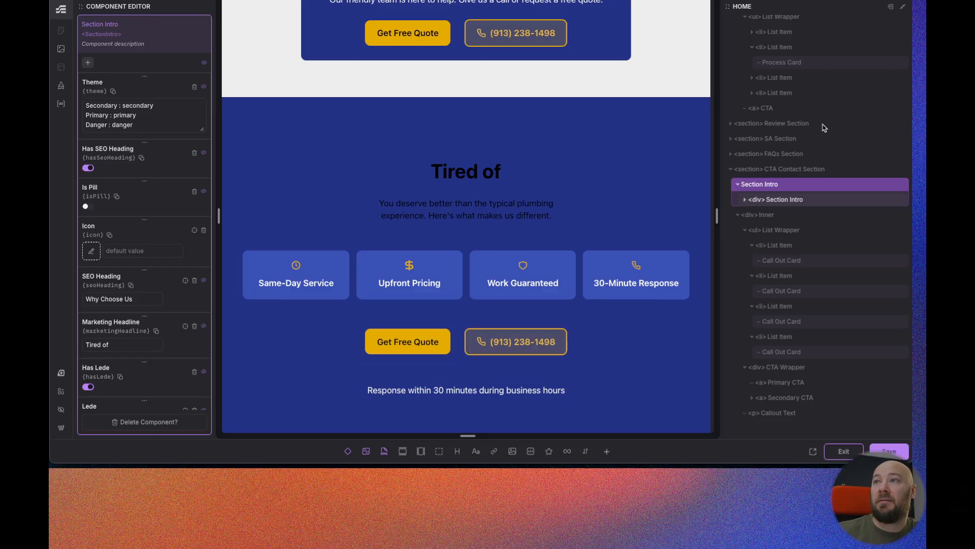
pyautogui.click(804, 203)
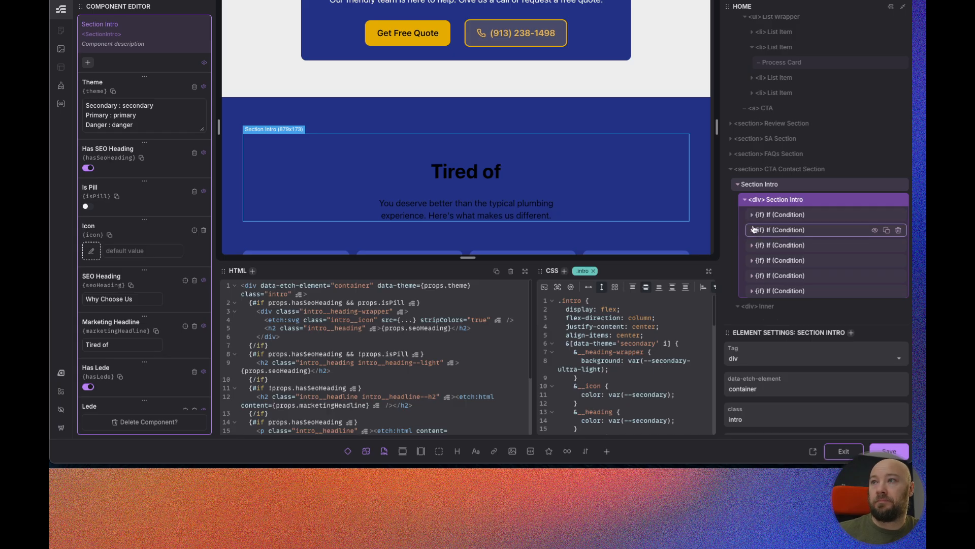
pyautogui.click(471, 211)
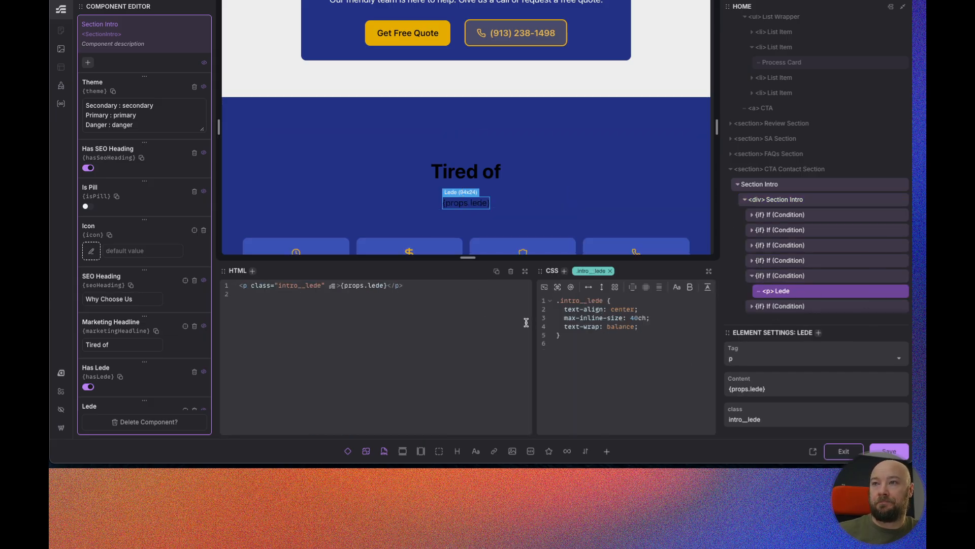
pyautogui.moveTo(535, 323); pyautogui.dragTo(441, 322)
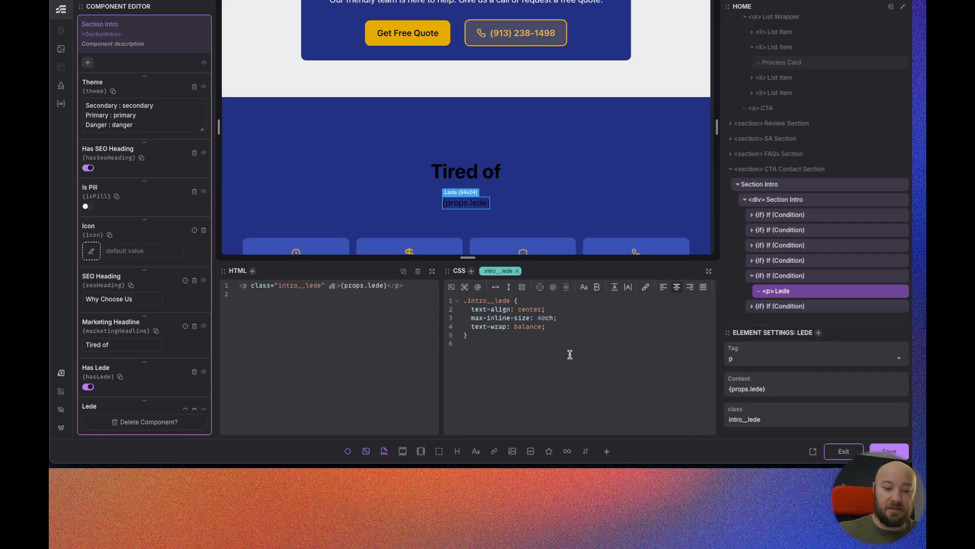
pyautogui.press('BackSpace')
pyautogui.write('6')
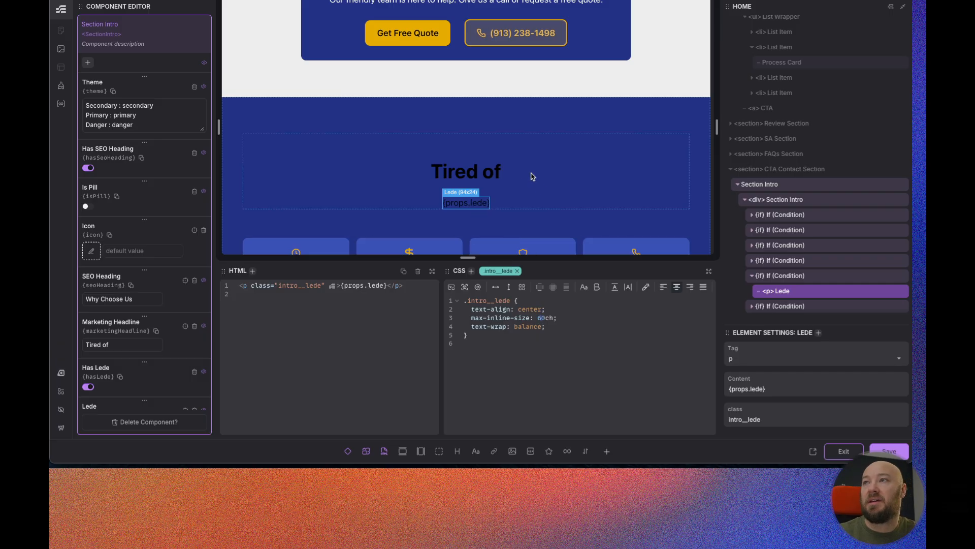
# Add a max-inline-size declaration to the Section Intro marketing headline's CSS.
pyautogui.click(472, 175)
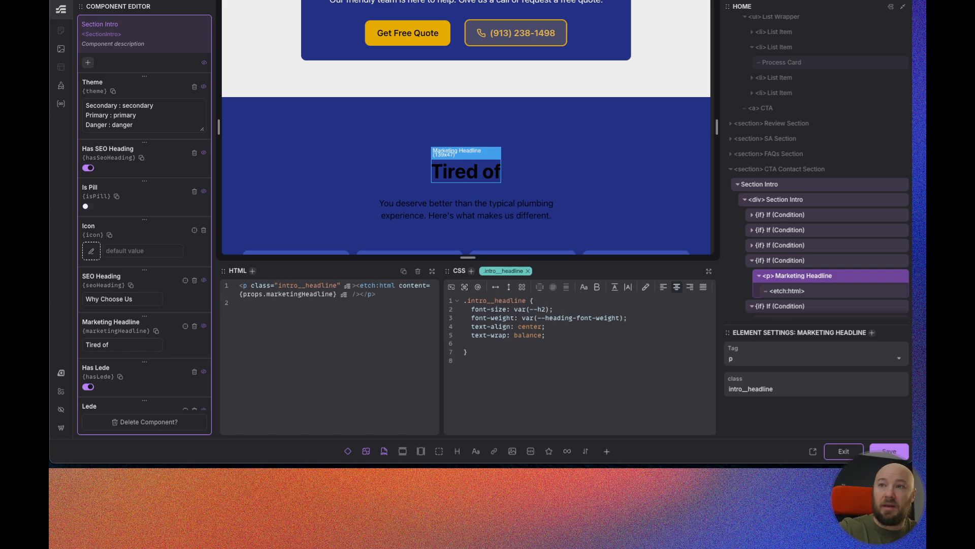
pyautogui.write('ma')
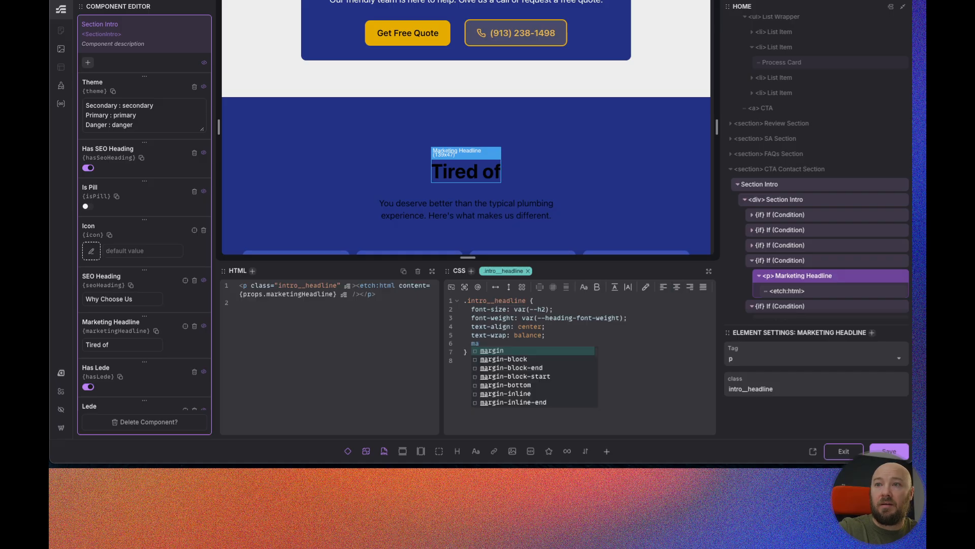
pyautogui.write('x-i')
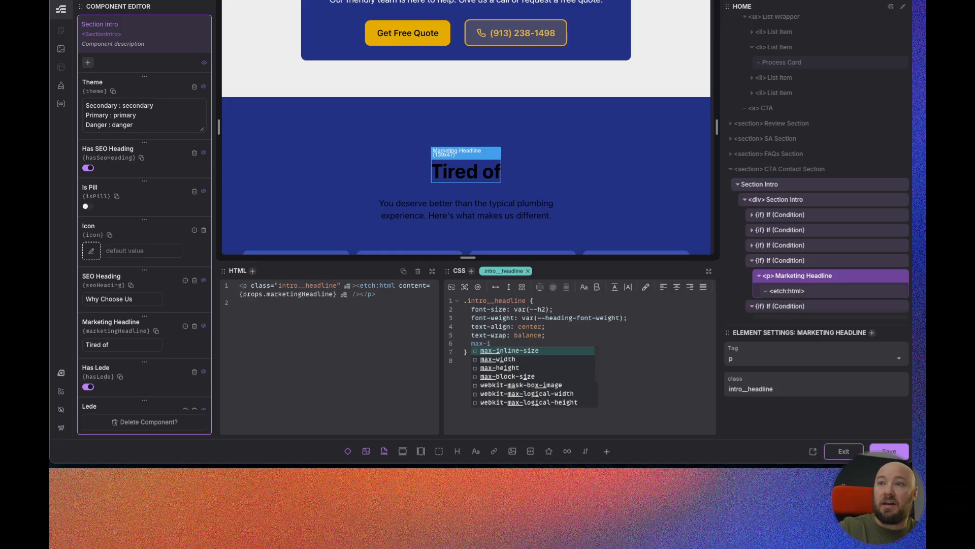
pyautogui.press('Return')
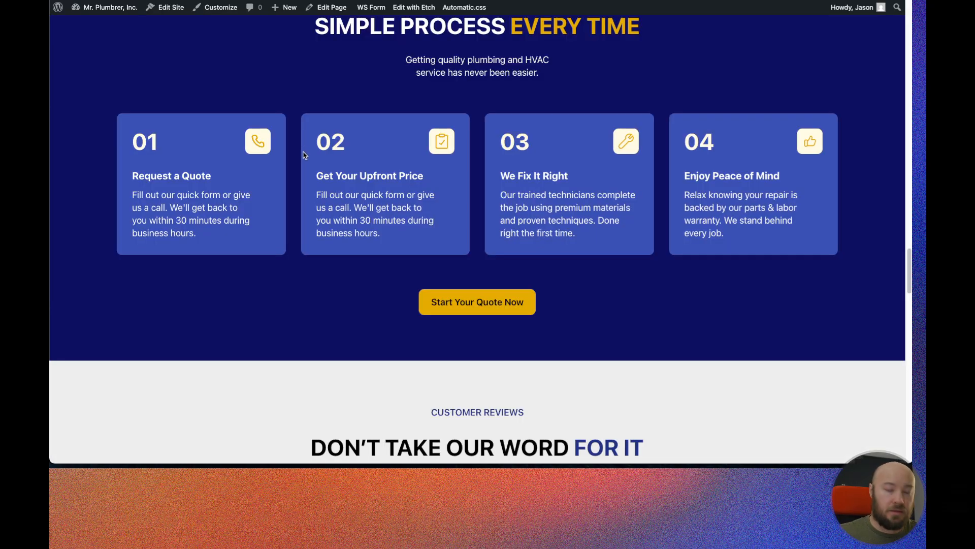
# Inspect the live CTA headline in DevTools and test its max-inline-size, entering 60ch and stepping it down by 10ch twice.
pyautogui.scroll(4, 401, 186)
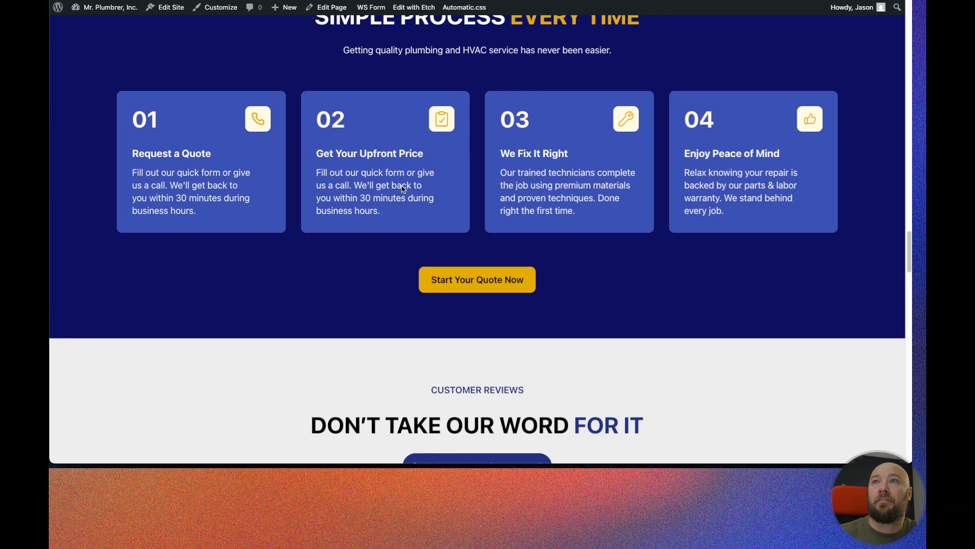
pyautogui.scroll(-8, 402, 186)
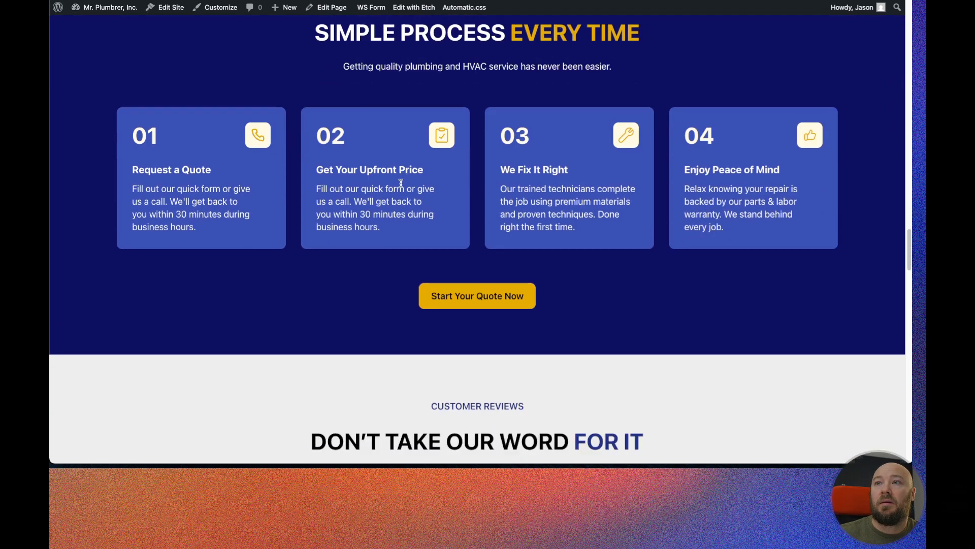
pyautogui.scroll(-8, 401, 183)
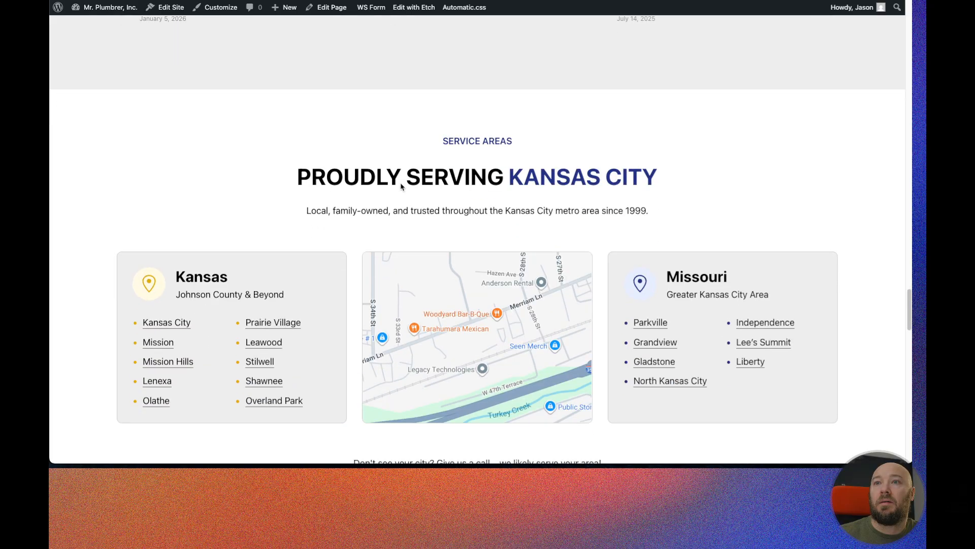
pyautogui.scroll(-10, 400, 183)
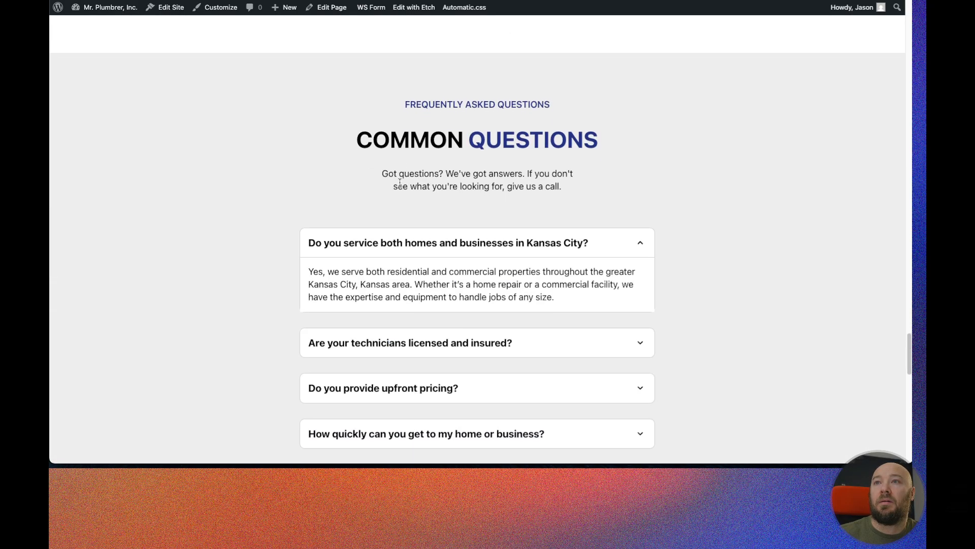
pyautogui.scroll(-10, 465, 180)
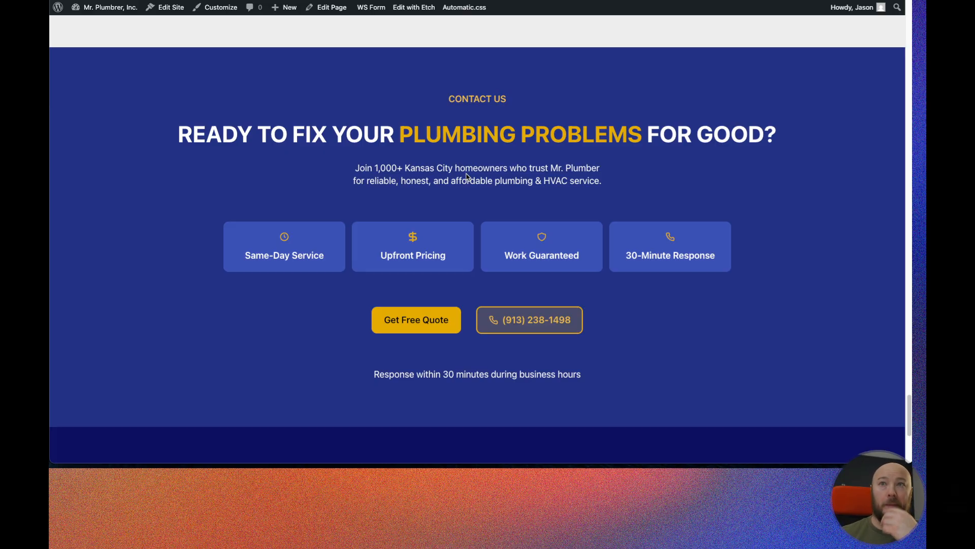
pyautogui.rightClick(470, 130)
pyautogui.click(594, 250)
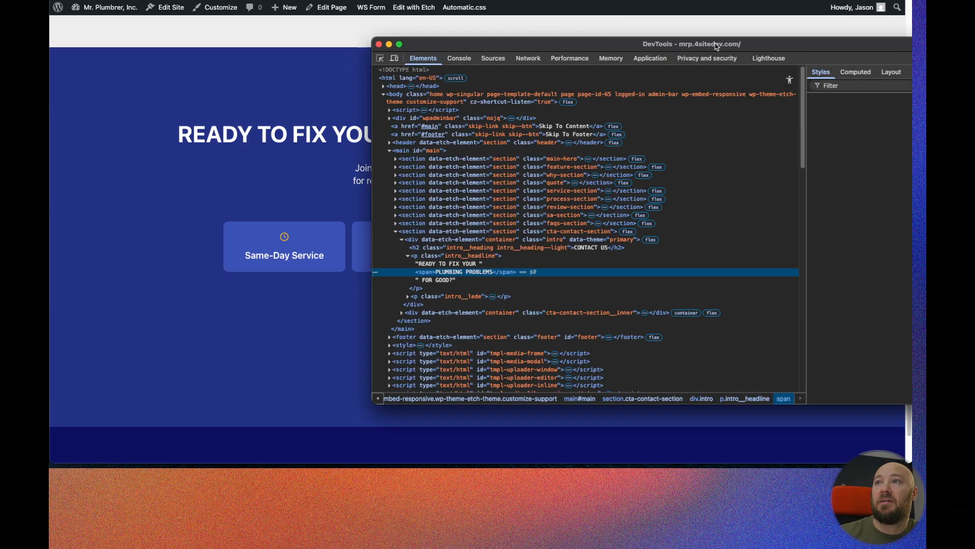
pyautogui.moveTo(719, 46); pyautogui.dragTo(711, 125)
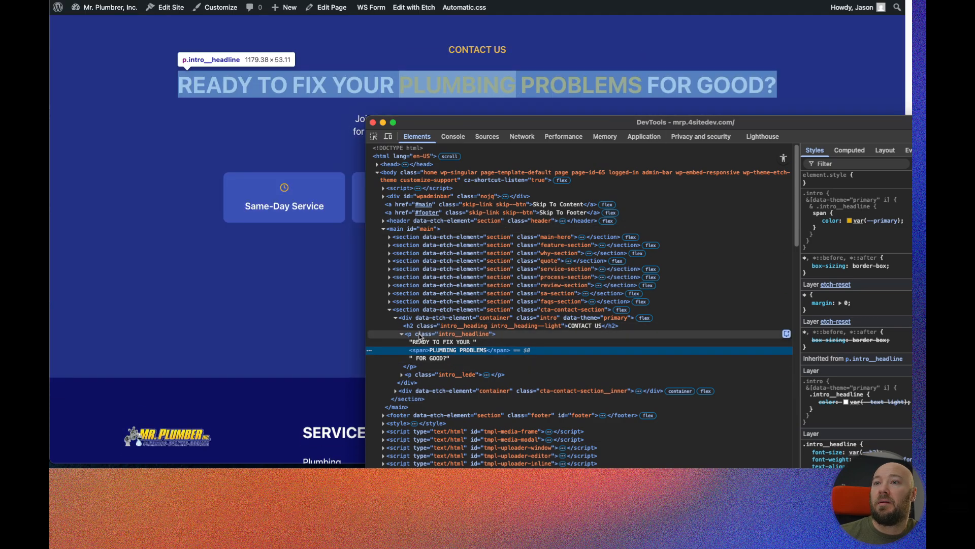
pyautogui.click(419, 336)
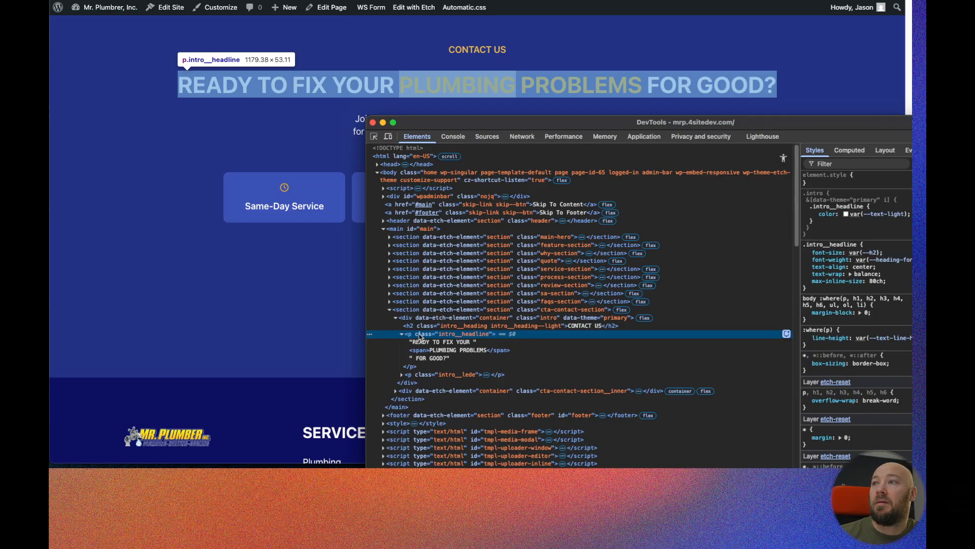
pyautogui.click(876, 281)
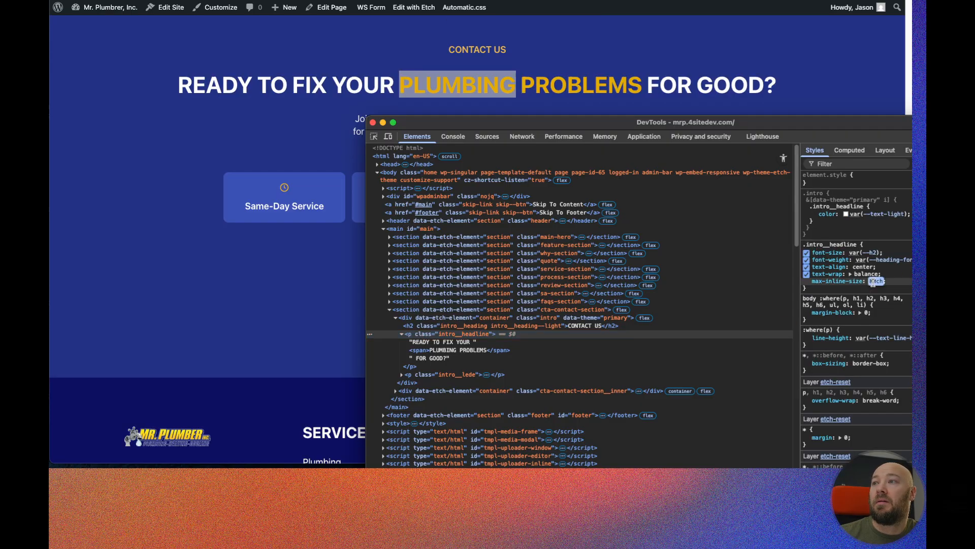
pyautogui.write('60ch')
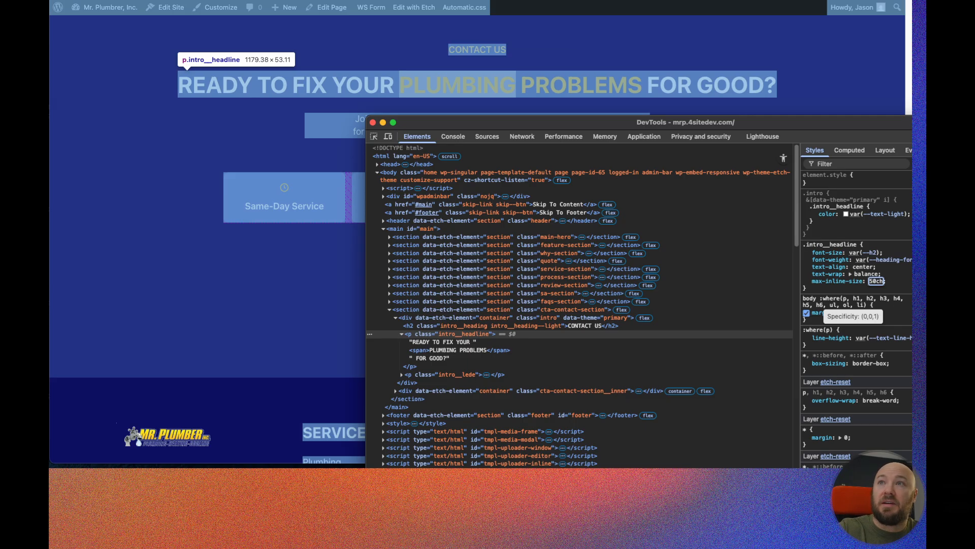
pyautogui.hotkey('shift', 'Down')
pyautogui.hotkey('shift', 'Down')
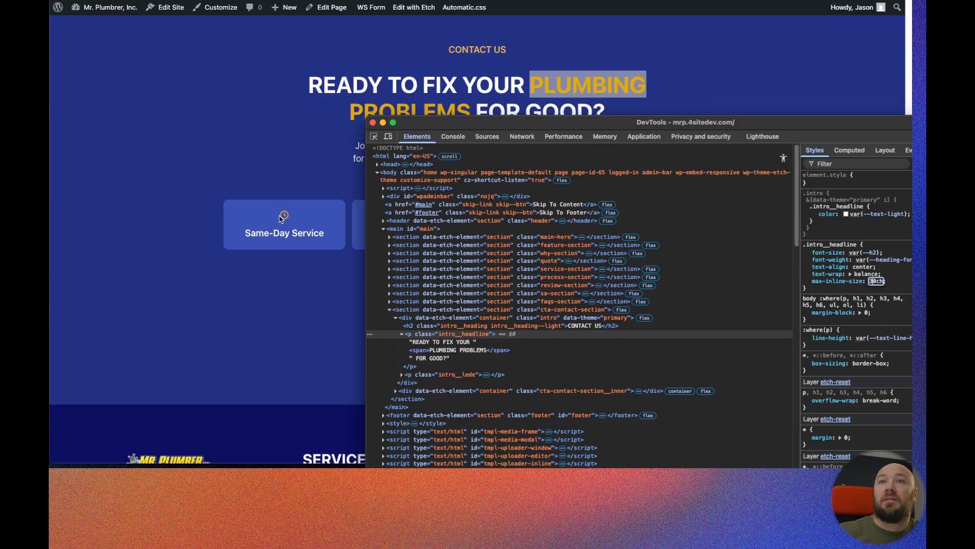
# Scroll through the live home page to review the sections above the CTA contact section.
pyautogui.click(242, 160)
pyautogui.scroll(8, 243, 235)
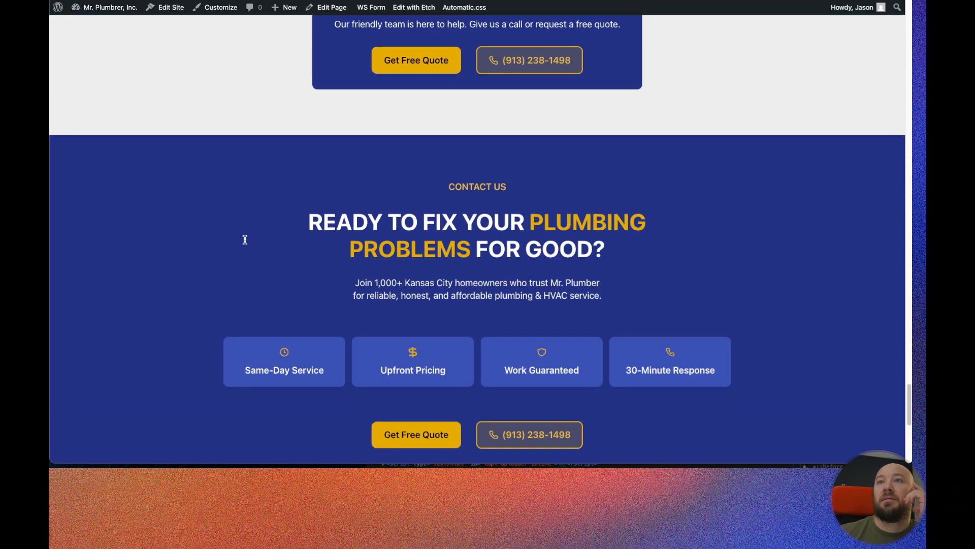
pyautogui.scroll(15, 241, 242)
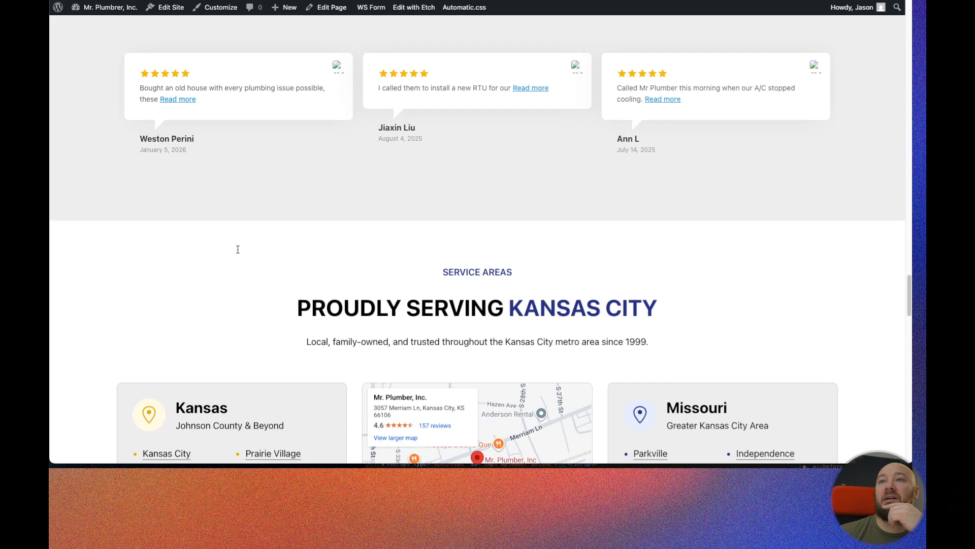
pyautogui.scroll(15, 238, 249)
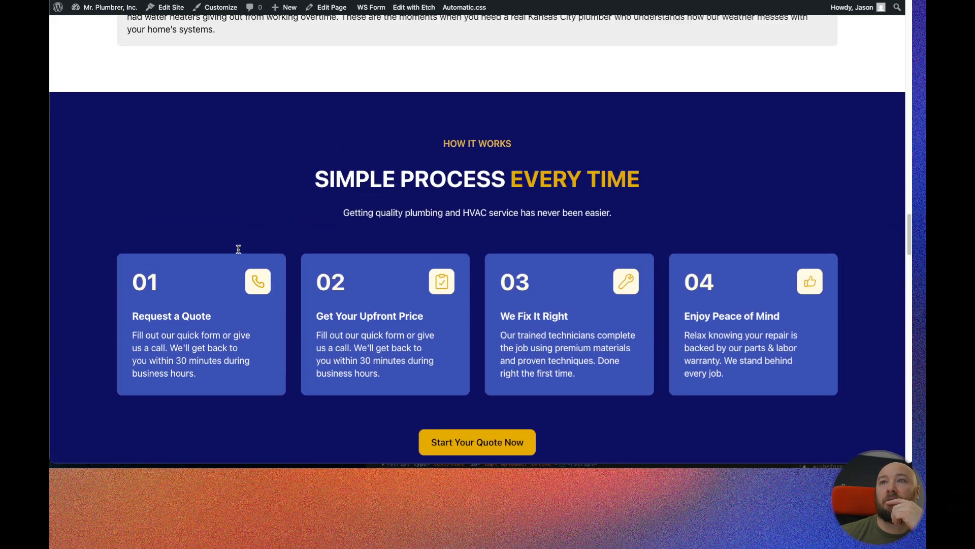
pyautogui.scroll(20, 238, 249)
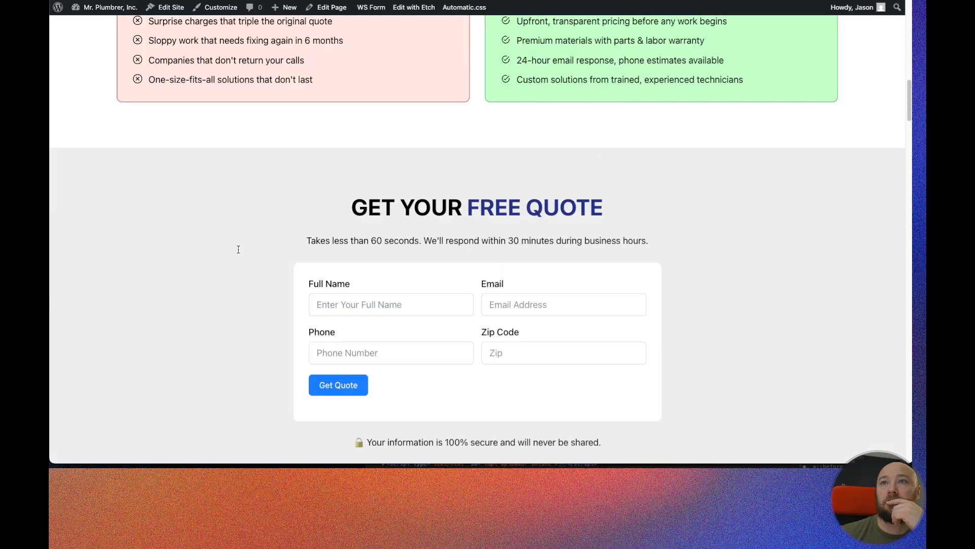
pyautogui.scroll(12, 238, 249)
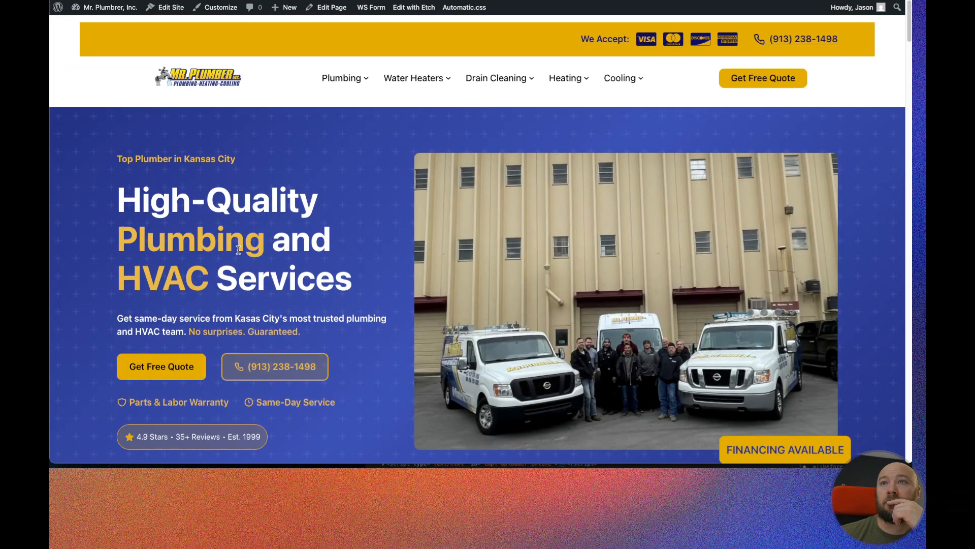
pyautogui.scroll(-18, 238, 249)
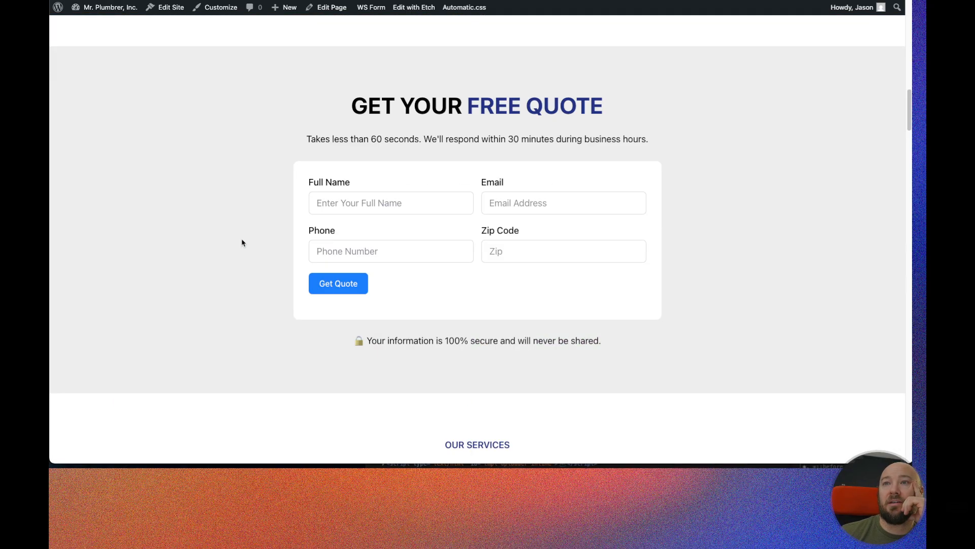
pyautogui.scroll(17, 242, 238)
pyautogui.scroll(2, 241, 240)
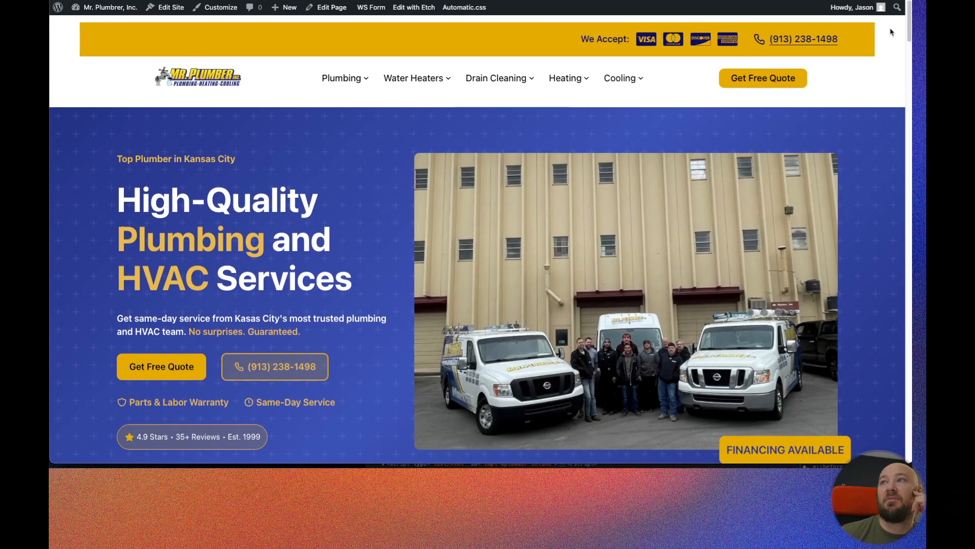
pyautogui.scroll(-20, 127, 124)
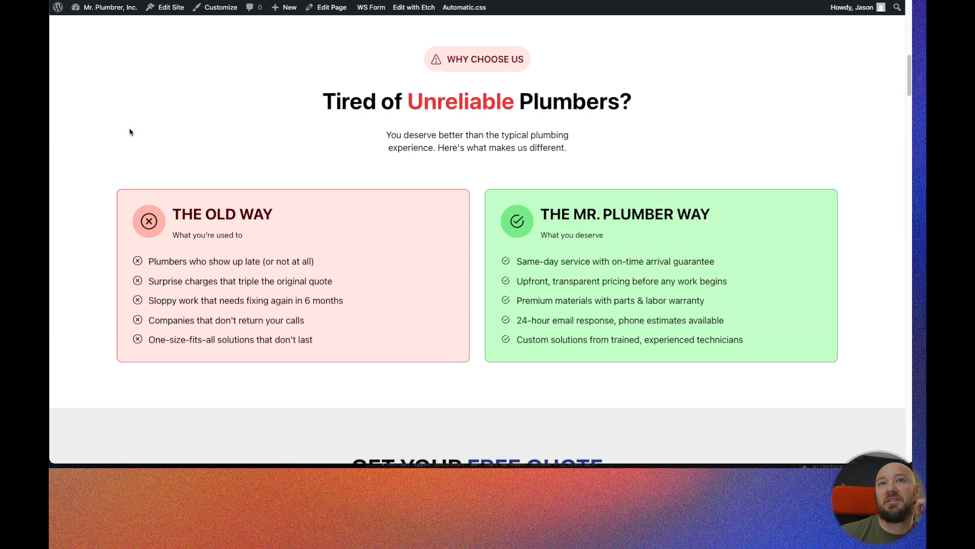
pyautogui.scroll(-10, 153, 203)
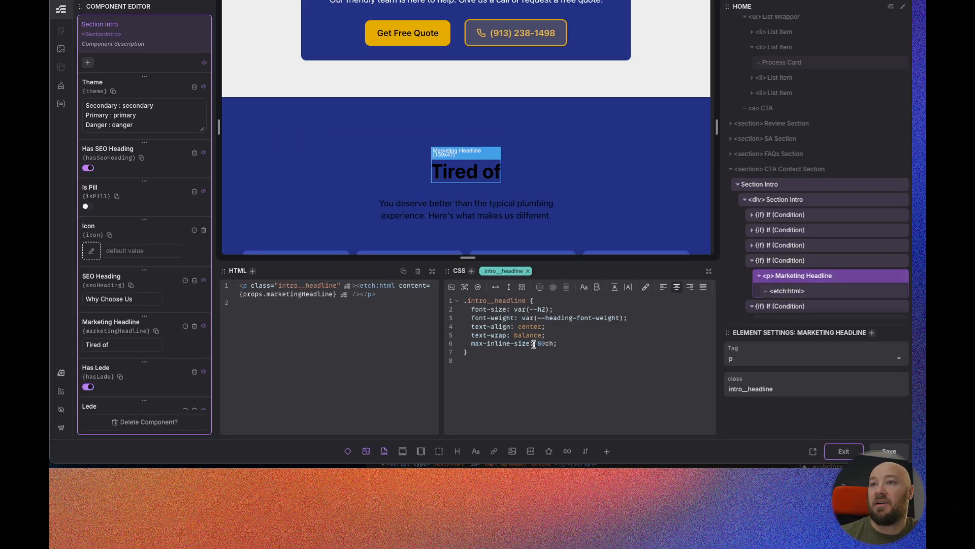
# Set the Section Intro marketing headline's max-inline-size to 30ch, then save and exit the component editor.
pyautogui.press('BackSpace')
pyautogui.write('3')
pyautogui.click(921, 191)
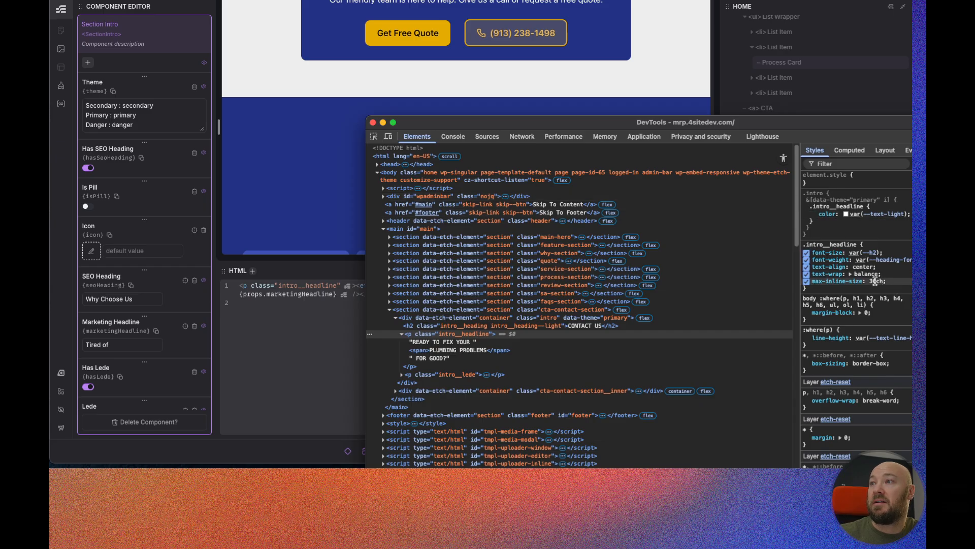
pyautogui.moveTo(823, 125); pyautogui.dragTo(691, 83)
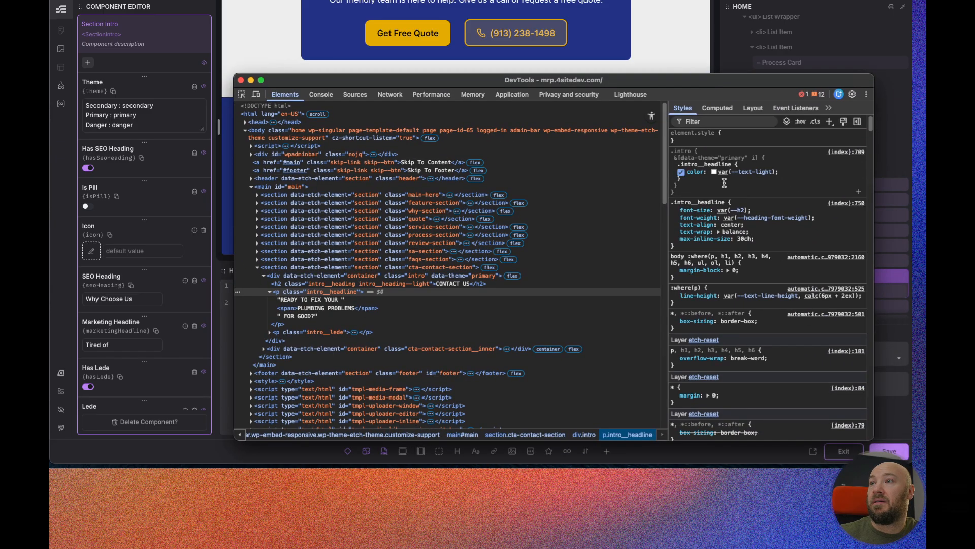
pyautogui.click(605, 64)
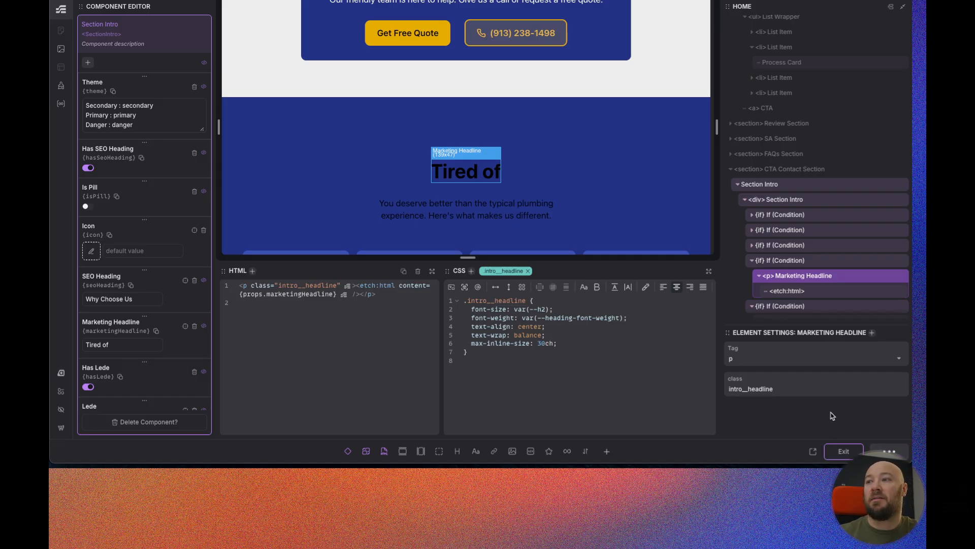
pyautogui.click(844, 451)
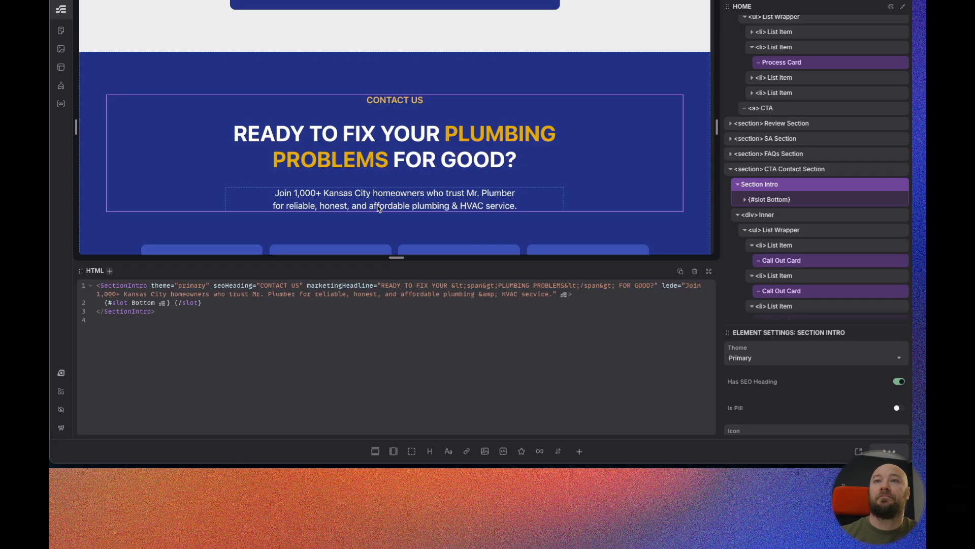
# Open the Index template and edit the Header component, selecting its header element.
pyautogui.click(62, 68)
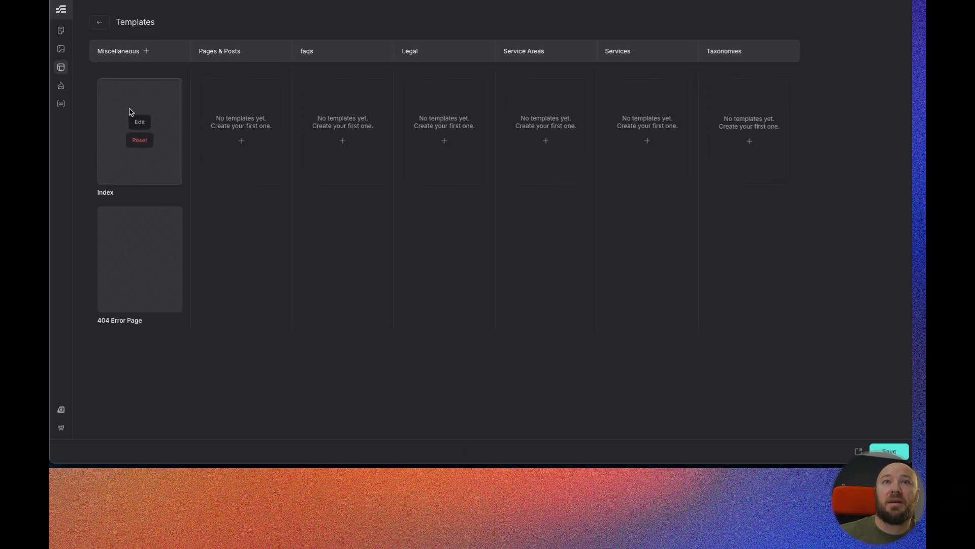
pyautogui.click(138, 123)
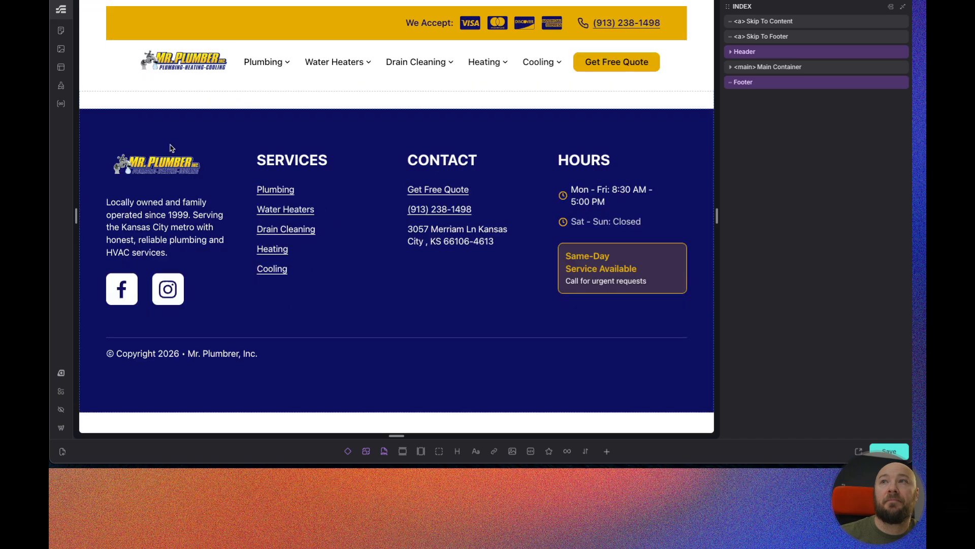
pyautogui.click(784, 54)
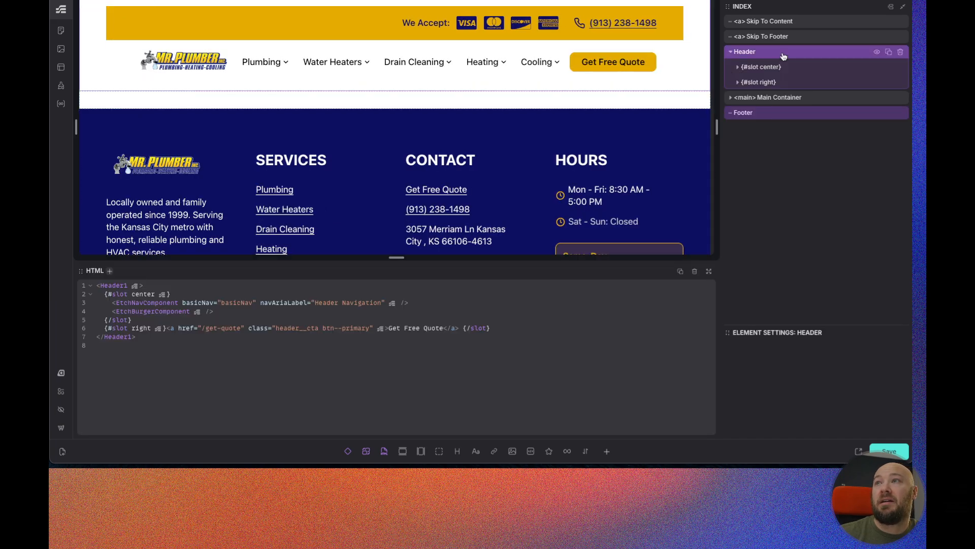
pyautogui.rightClick(785, 54)
pyautogui.click(814, 154)
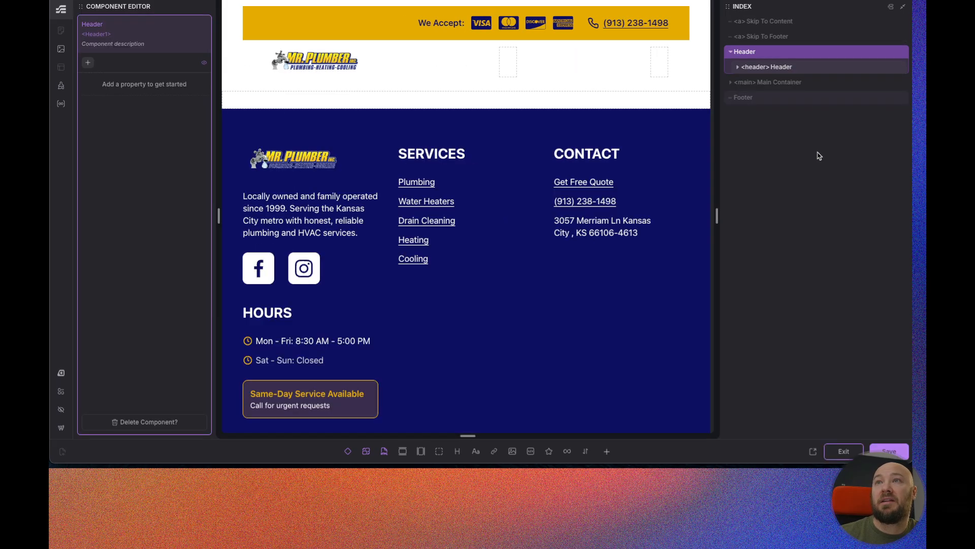
pyautogui.click(784, 67)
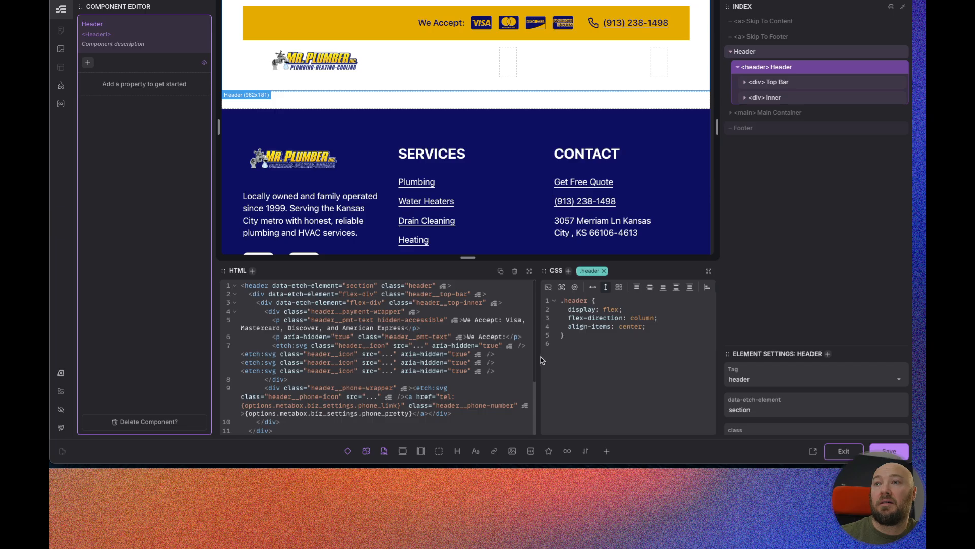
# Inspect the live header's padding rules in DevTools.
pyautogui.moveTo(539, 358); pyautogui.dragTo(421, 355)
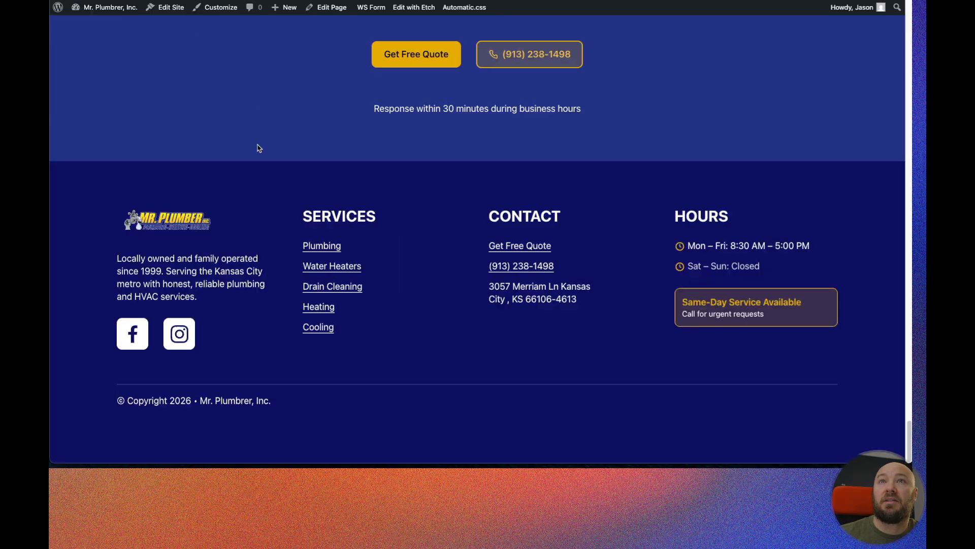
pyautogui.scroll(20, 255, 151)
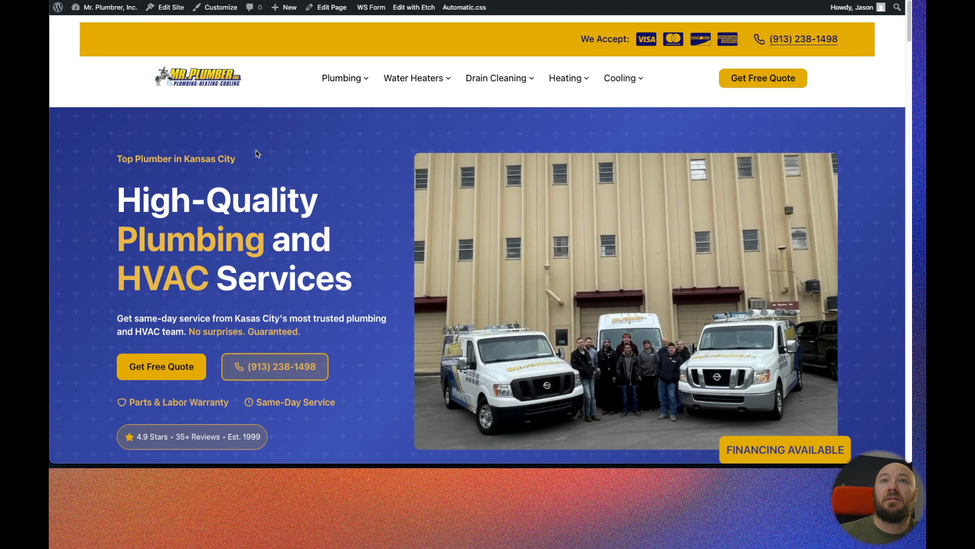
pyautogui.rightClick(78, 62)
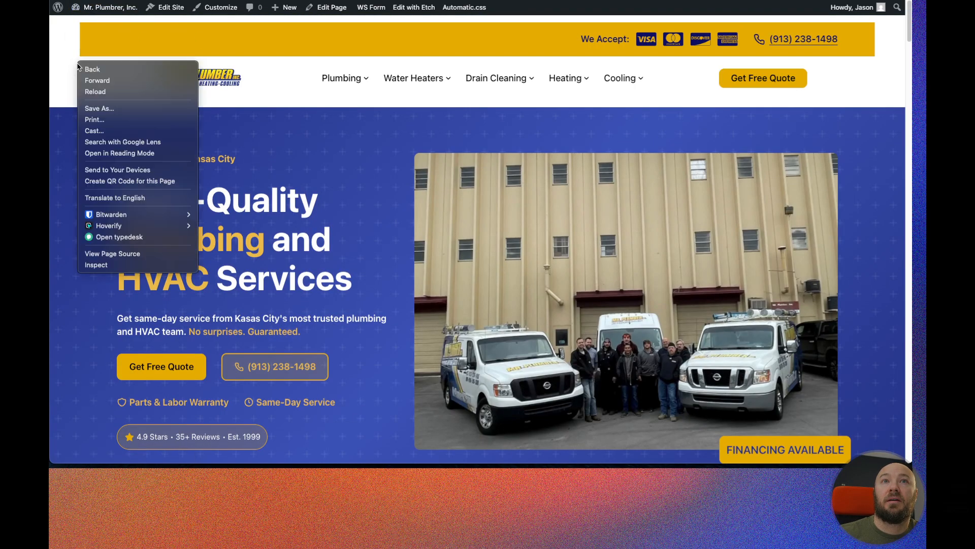
pyautogui.click(99, 265)
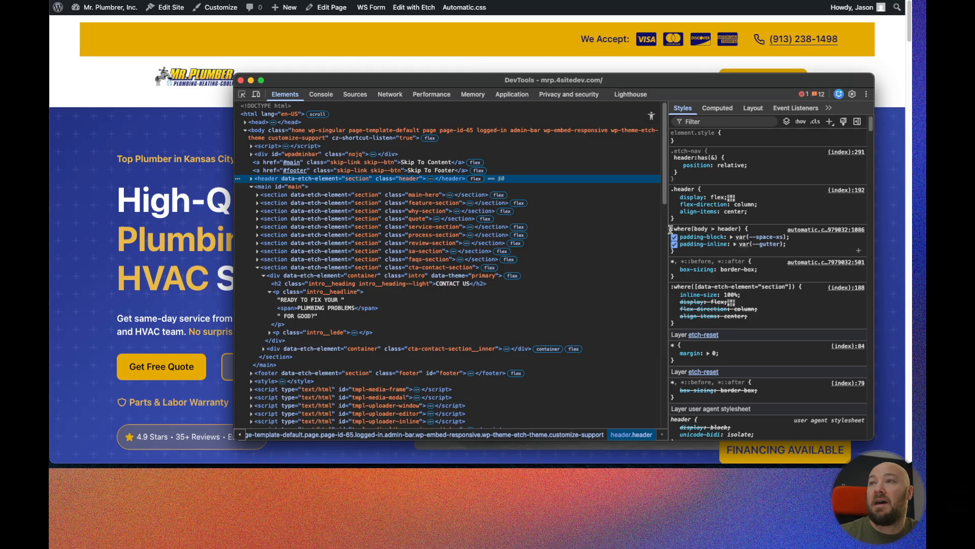
pyautogui.moveTo(672, 228); pyautogui.dragTo(748, 230)
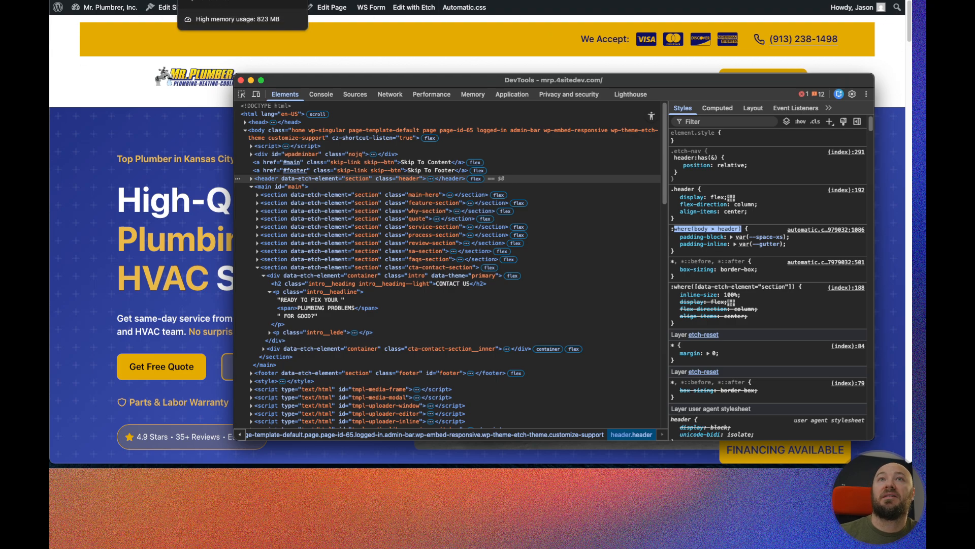
pyautogui.click(223, 1)
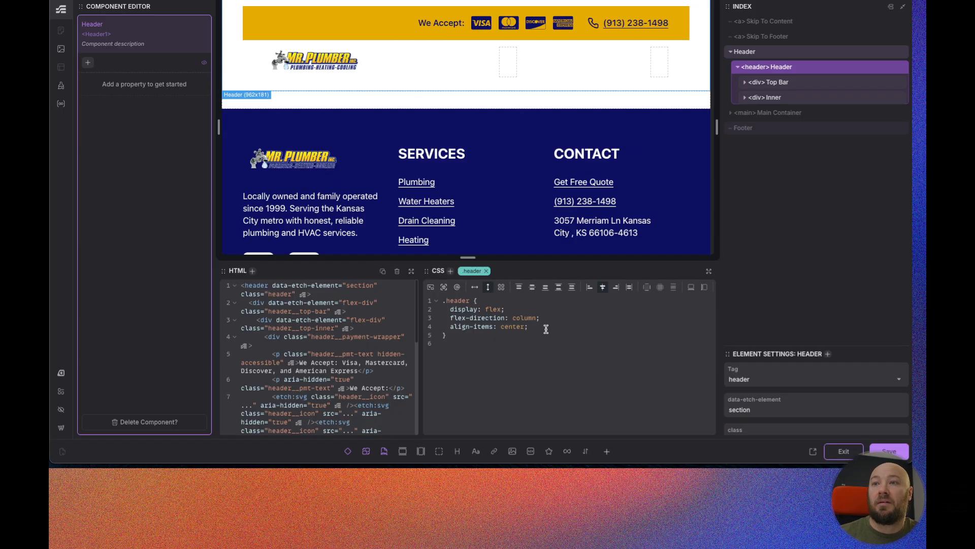
# Add padding-block: 0 to the header's CSS rule.
pyautogui.write('blco')
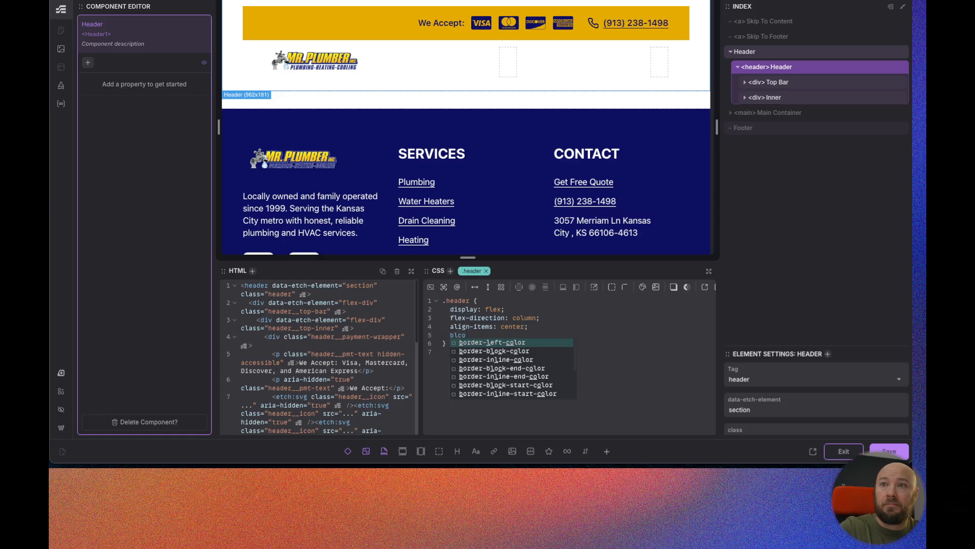
pyautogui.press('BackSpace')
pyautogui.press('BackSpace')
pyautogui.write('ock')
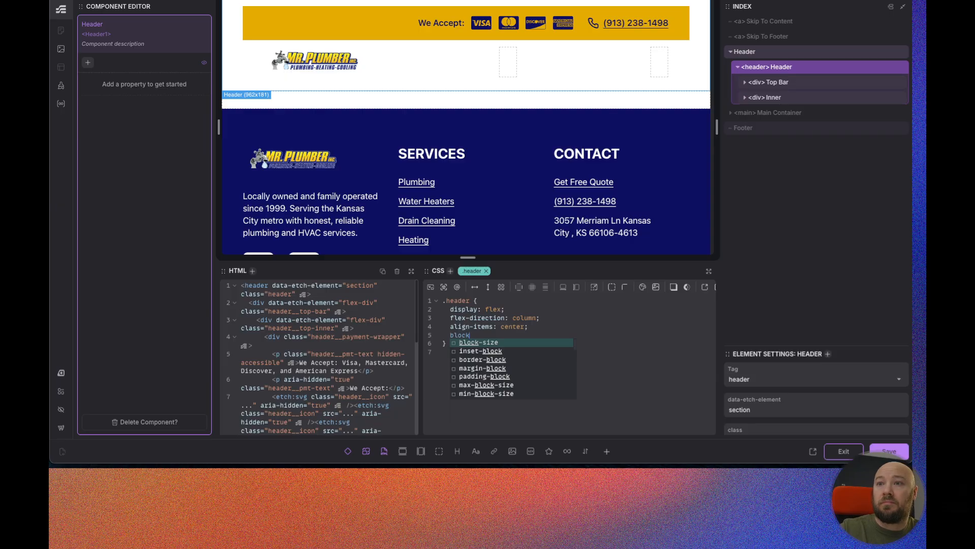
pyautogui.press('Down')
pyautogui.press('Down')
pyautogui.press('Down')
pyautogui.press('Down')
pyautogui.press('Return')
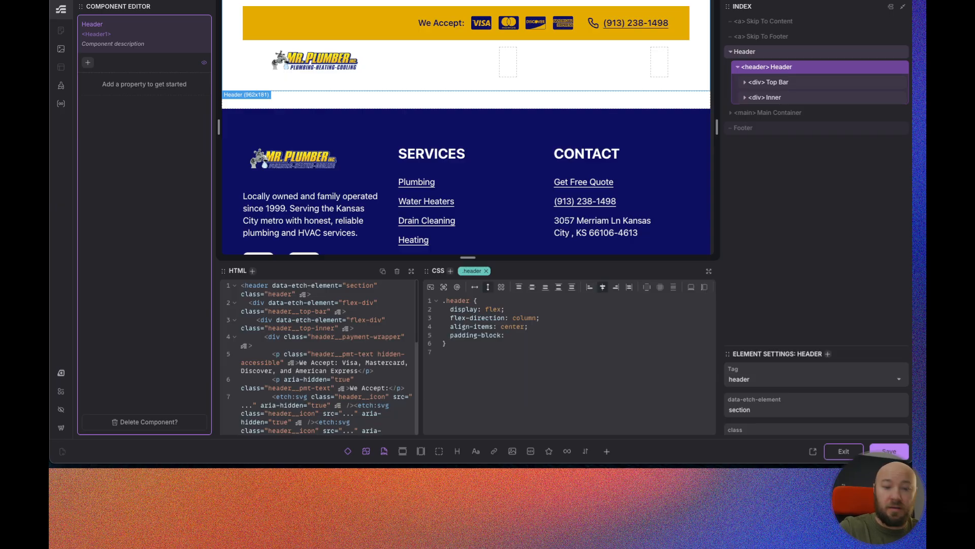
pyautogui.write('0;   ')
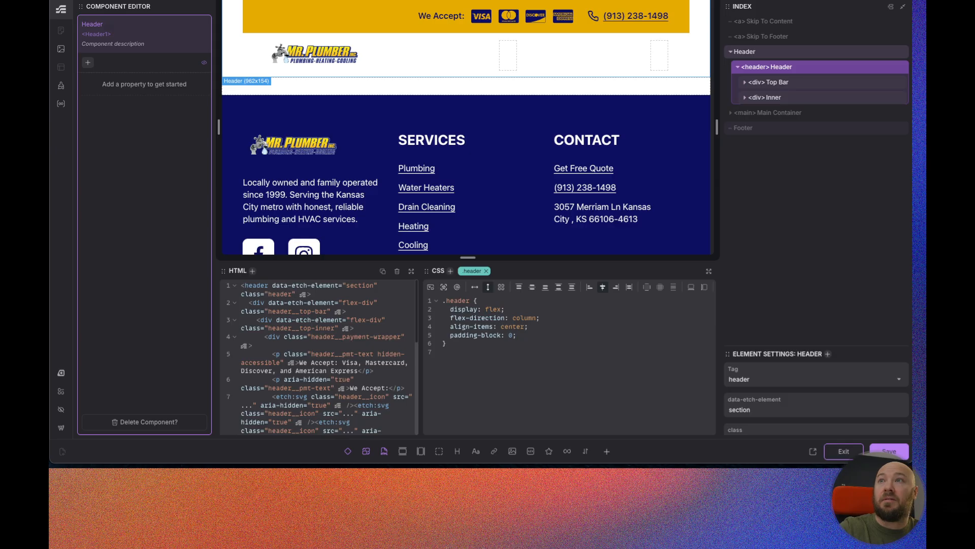
pyautogui.write('padd')
# Add padding-inline: 0 to the header's CSS, then save and exit the Header component.
pyautogui.press('Down')
pyautogui.press('Down')
pyautogui.press('Down')
pyautogui.press('Down')
pyautogui.press('Down')
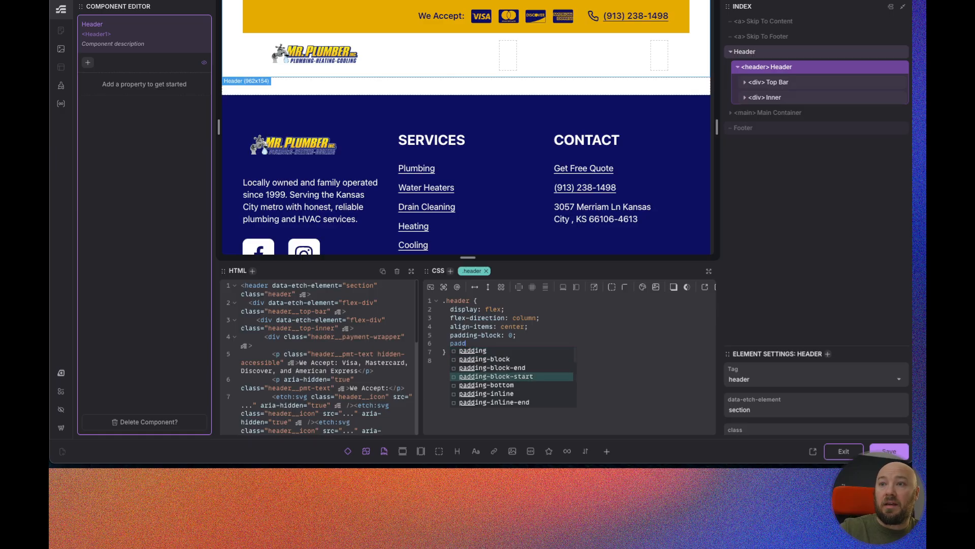
pyautogui.press('Return')
pyautogui.write('0;')
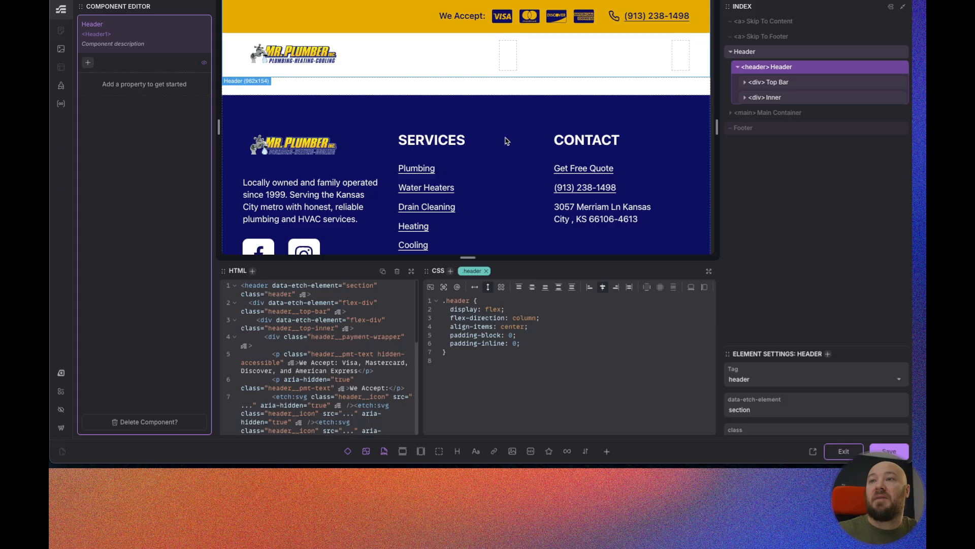
pyautogui.click(451, 337)
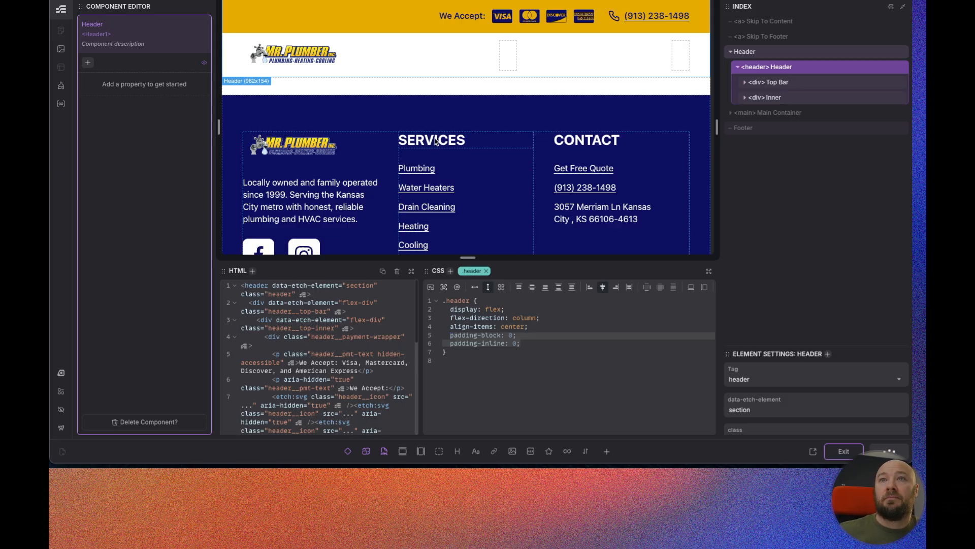
pyautogui.scroll(-5, 435, 135)
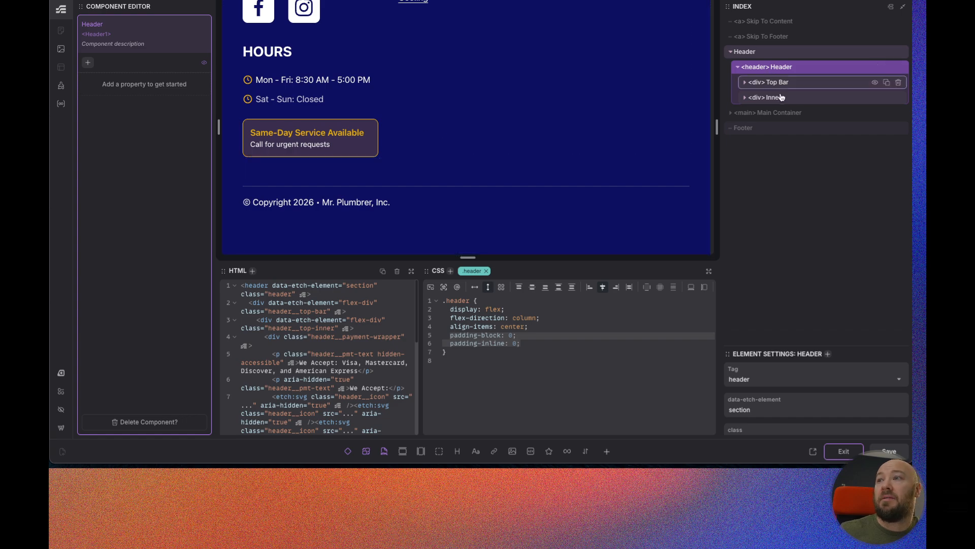
pyautogui.click(837, 452)
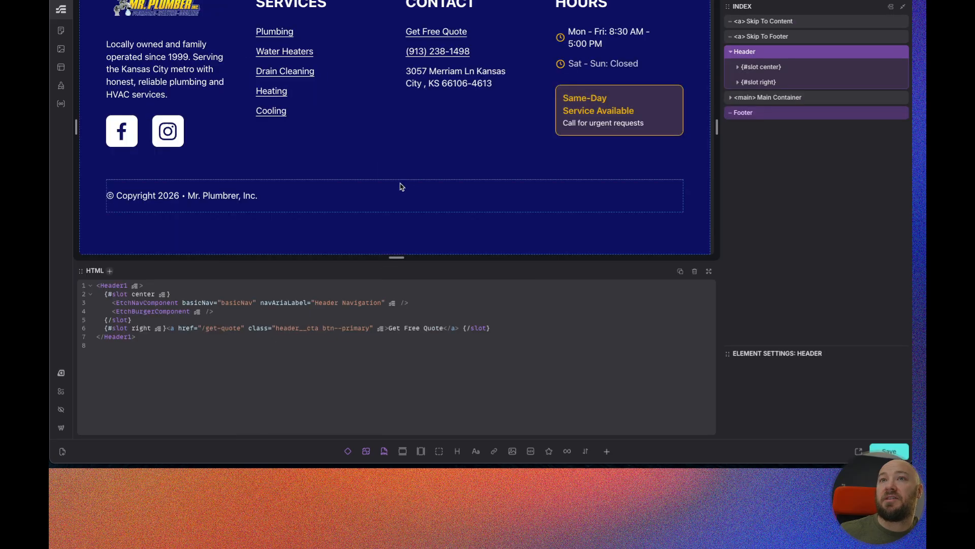
# Open the Footer component for editing.
pyautogui.click(782, 114)
pyautogui.rightClick(784, 117)
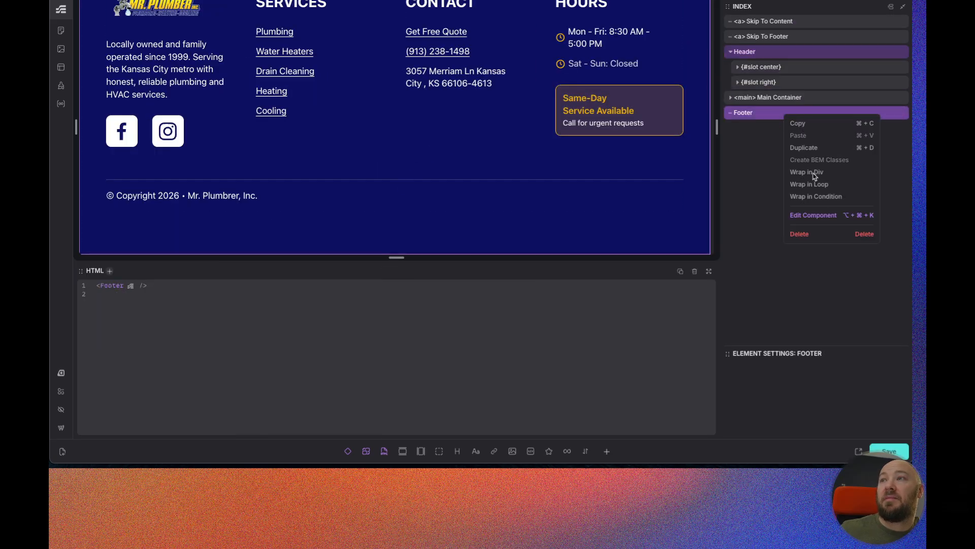
pyautogui.click(823, 217)
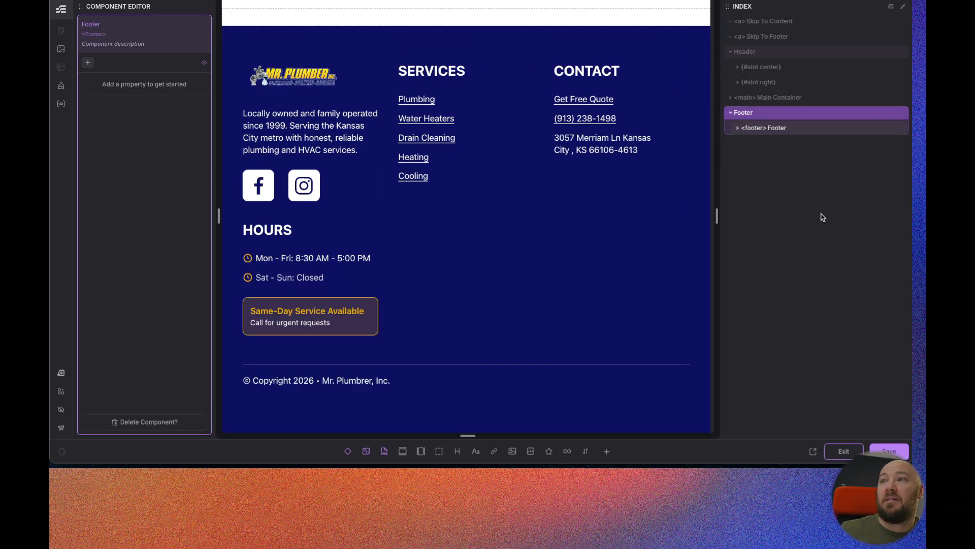
# Add padding-block-end: 0 to the footer's CSS rule and exit the Footer component editor.
pyautogui.click(760, 128)
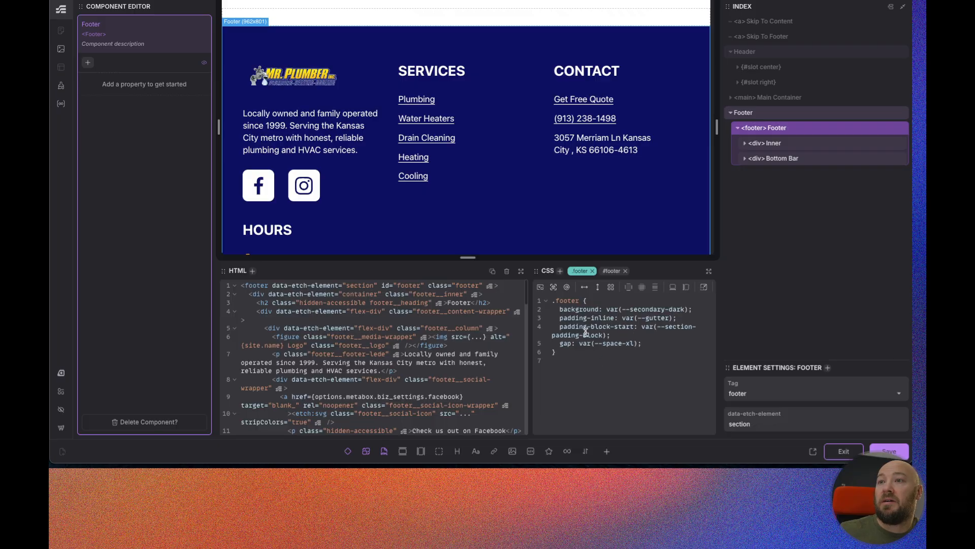
pyautogui.click(625, 336)
pyautogui.press('Return')
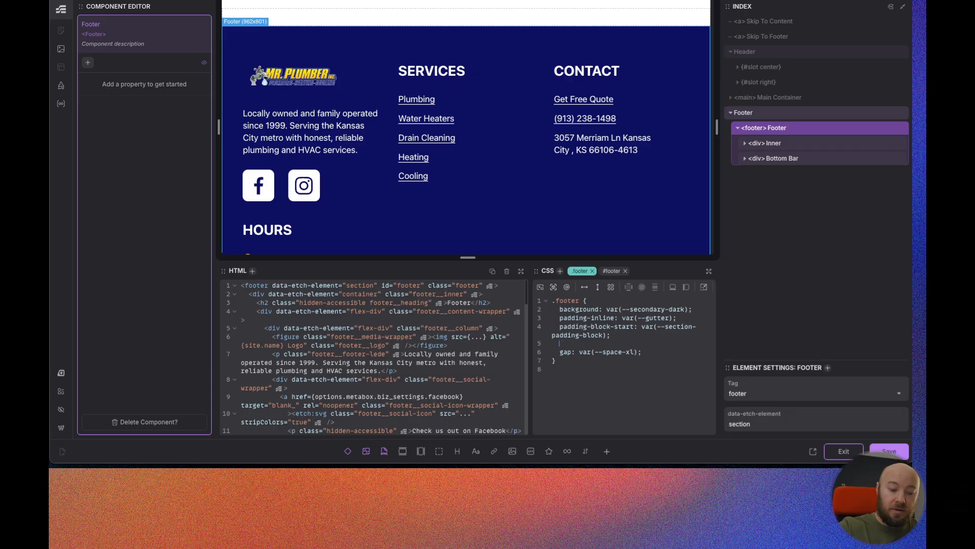
pyautogui.write('pad')
pyautogui.press('Down')
pyautogui.press('Down')
pyautogui.press('Down')
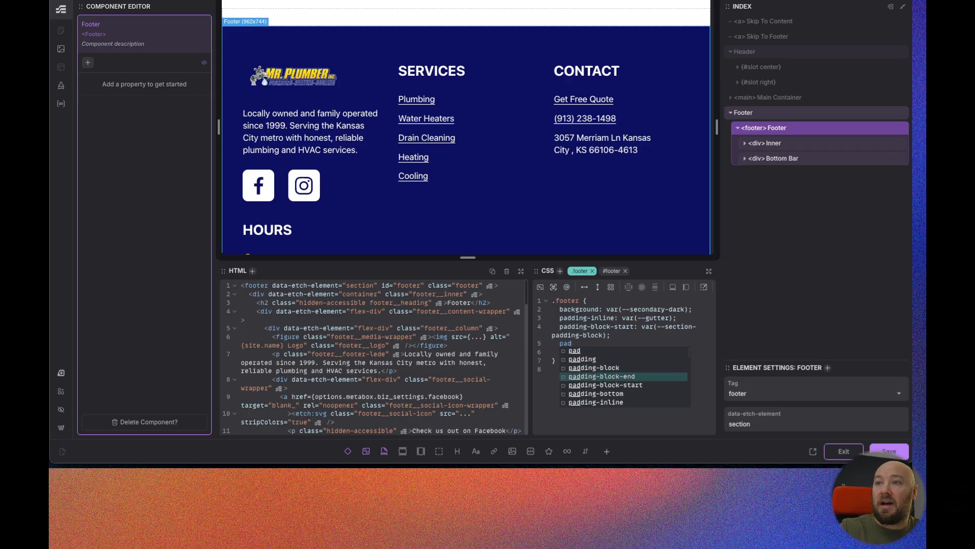
pyautogui.press('Return')
pyautogui.write('0;')
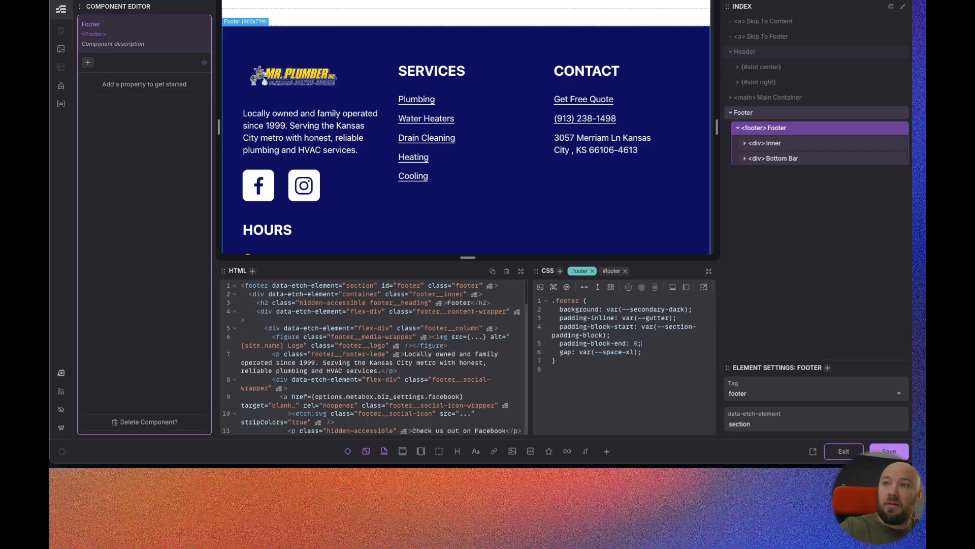
pyautogui.scroll(-3, 577, 184)
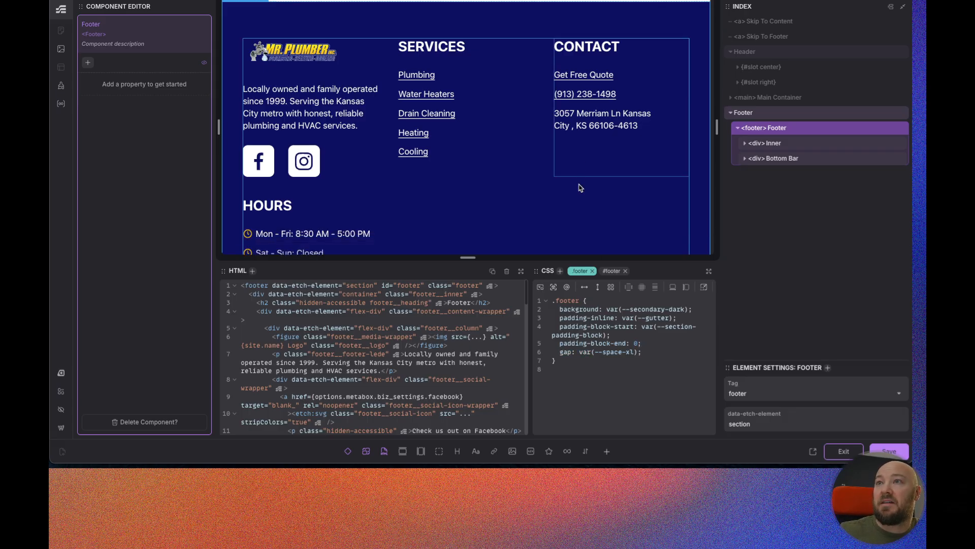
pyautogui.scroll(5, 535, 92)
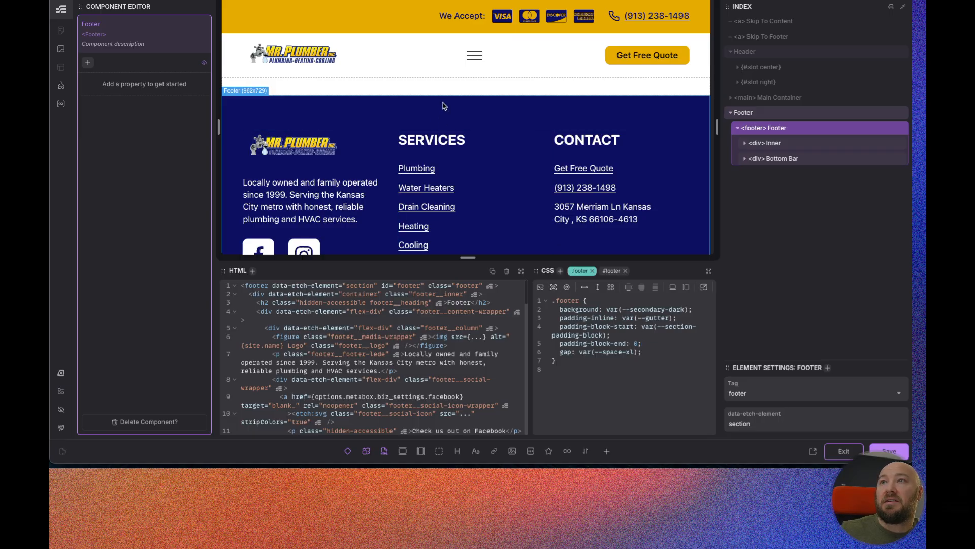
pyautogui.scroll(-4, 501, 203)
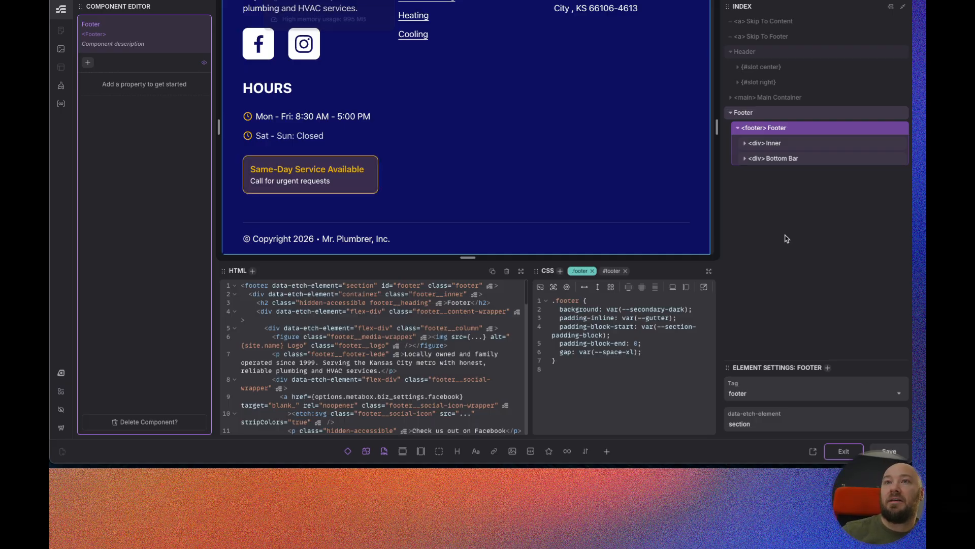
pyautogui.click(843, 451)
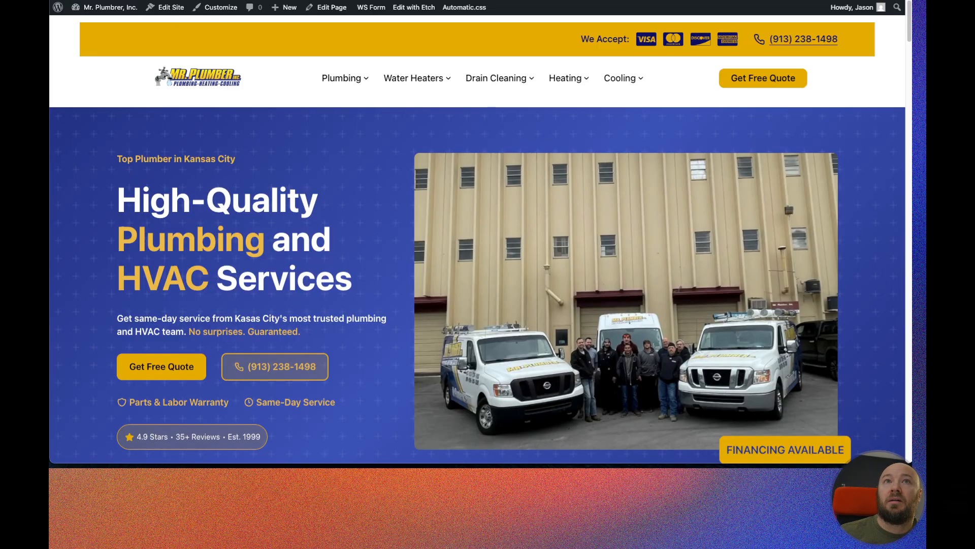
# Review the live home page's header, CTA contact section and footer.
pyautogui.scroll(-1, 225, 158)
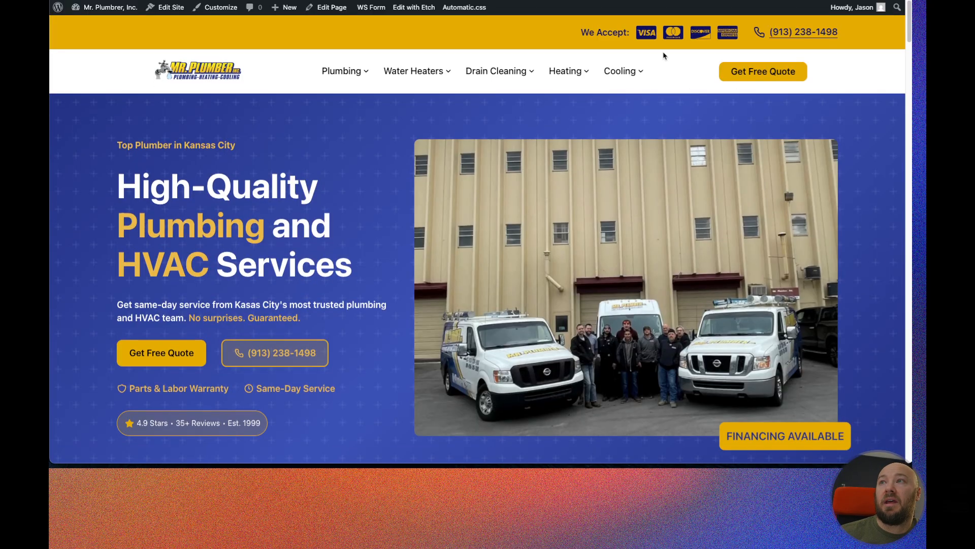
pyautogui.scroll(-1, 399, 45)
pyautogui.moveTo(350, 73)
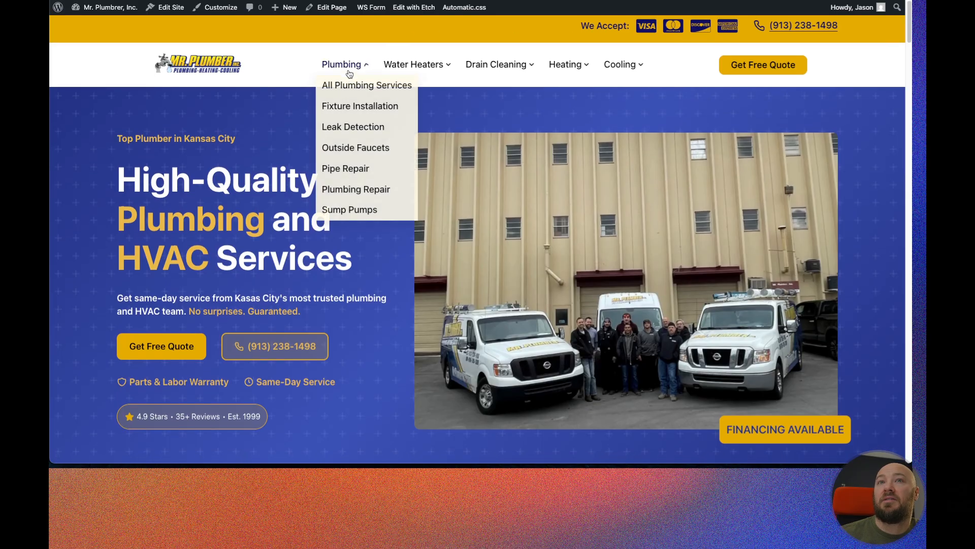
pyautogui.scroll(-15, 350, 73)
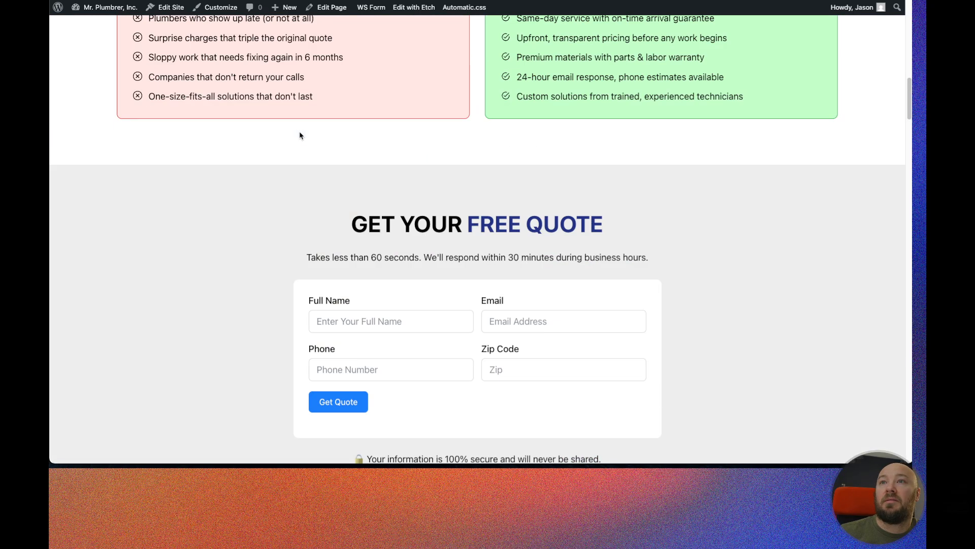
pyautogui.scroll(-20, 299, 136)
pyautogui.scroll(-3, 297, 136)
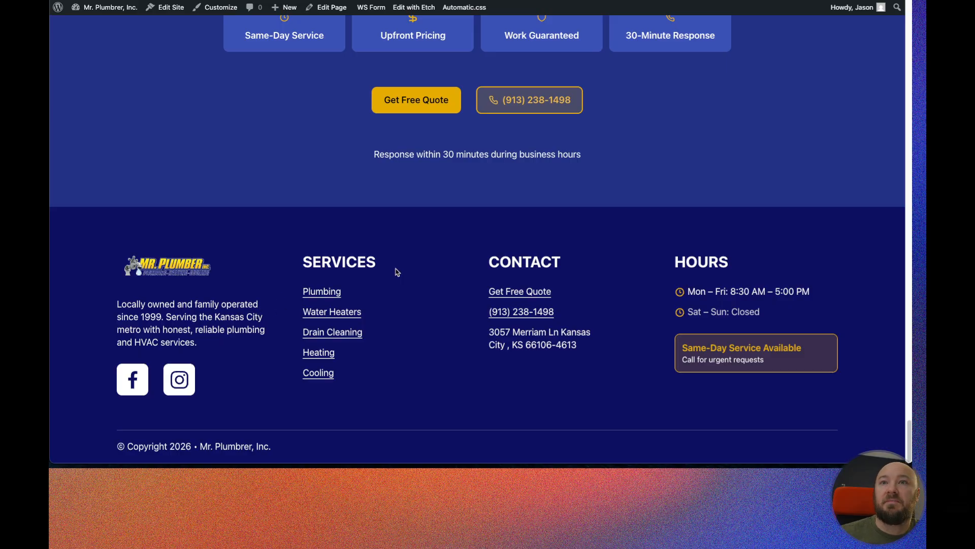
pyautogui.scroll(1, 282, 266)
pyautogui.scroll(20, 280, 266)
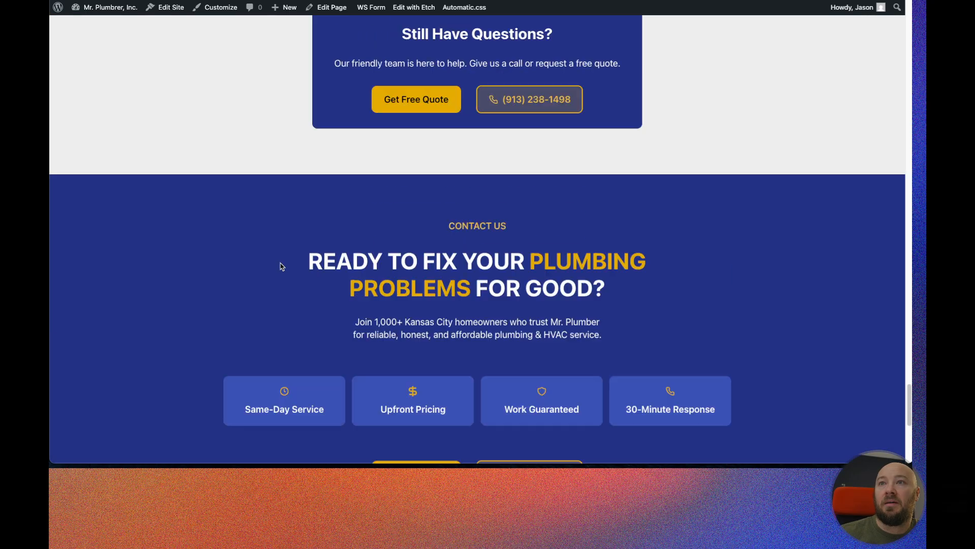
pyautogui.scroll(20, 280, 261)
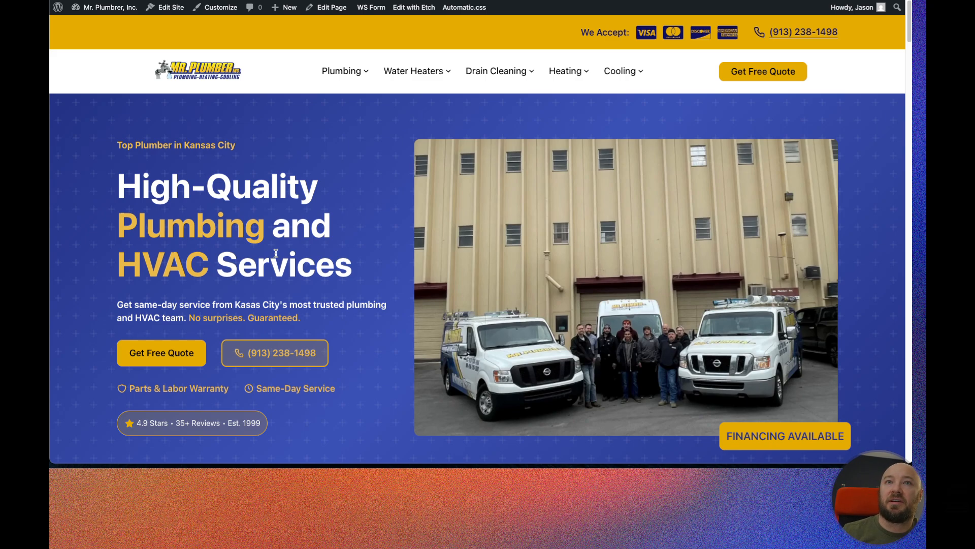
# Scroll through every section of the live home page and back up to the header navigation.
pyautogui.scroll(-10, 343, 167)
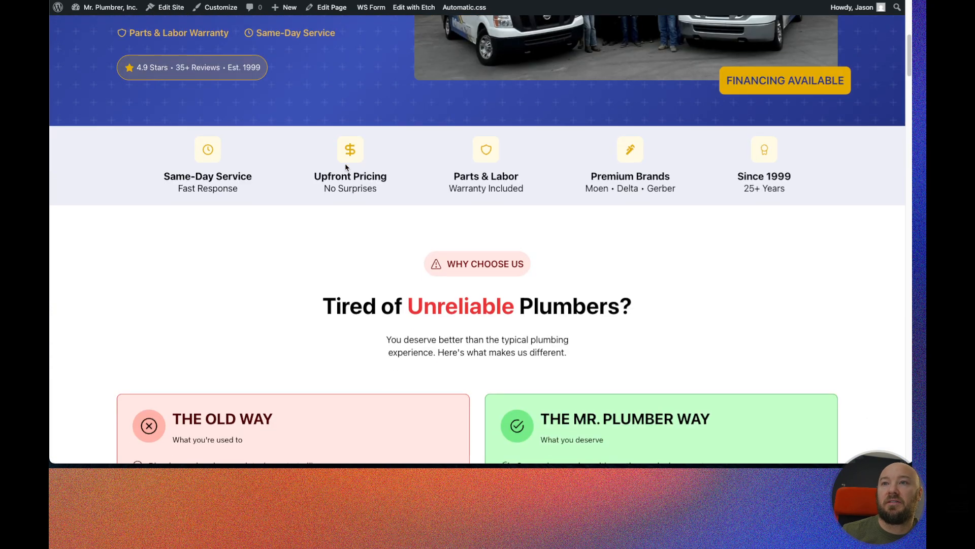
pyautogui.scroll(-7, 344, 166)
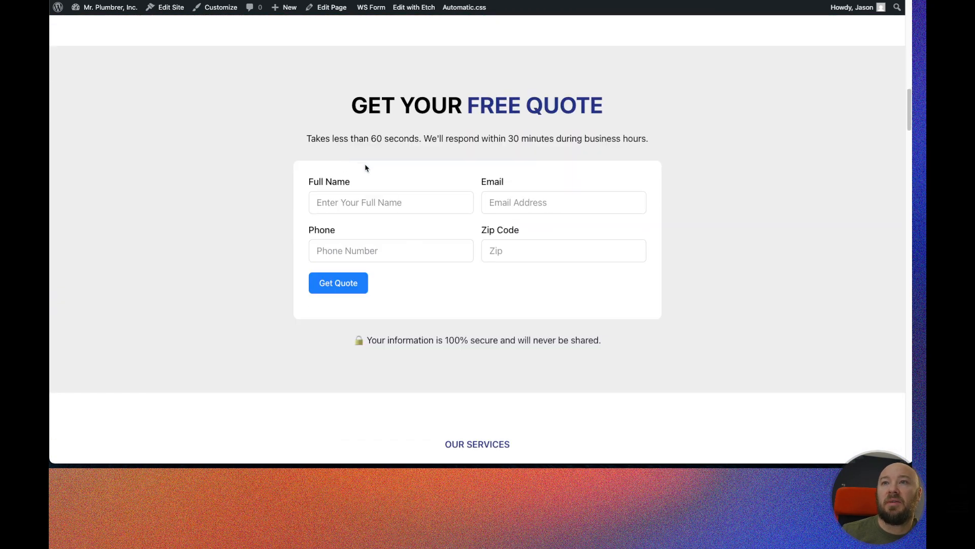
pyautogui.scroll(12, 334, 188)
pyautogui.scroll(5, 334, 187)
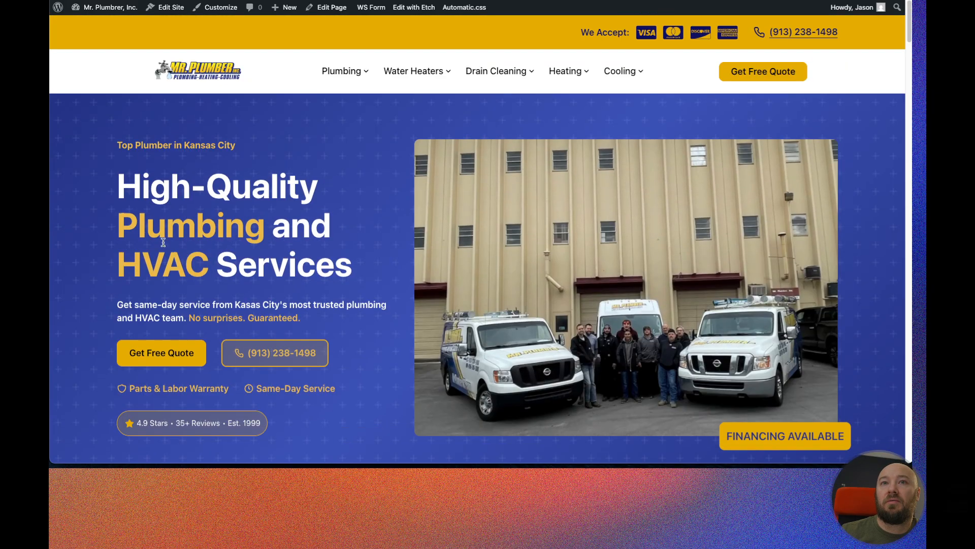
pyautogui.scroll(-6, 317, 248)
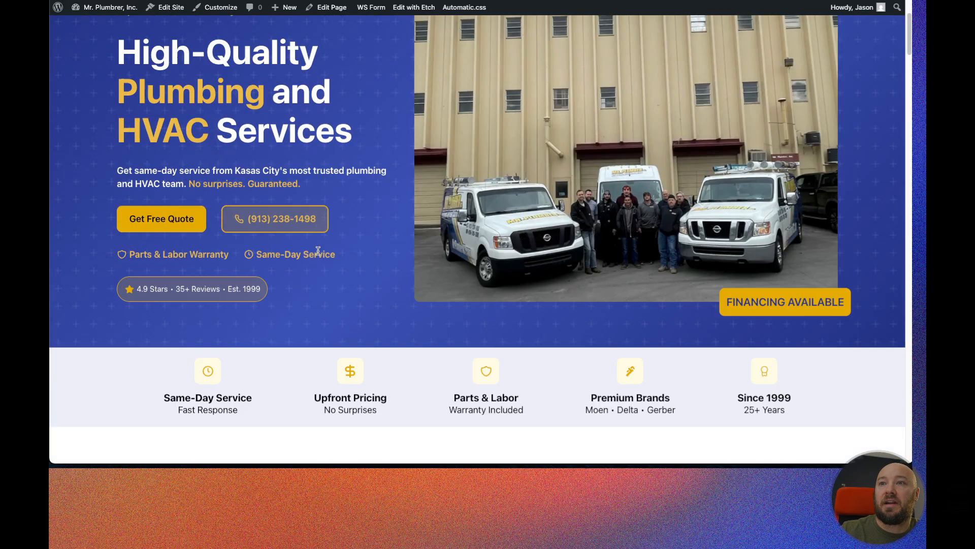
pyautogui.scroll(-8, 283, 270)
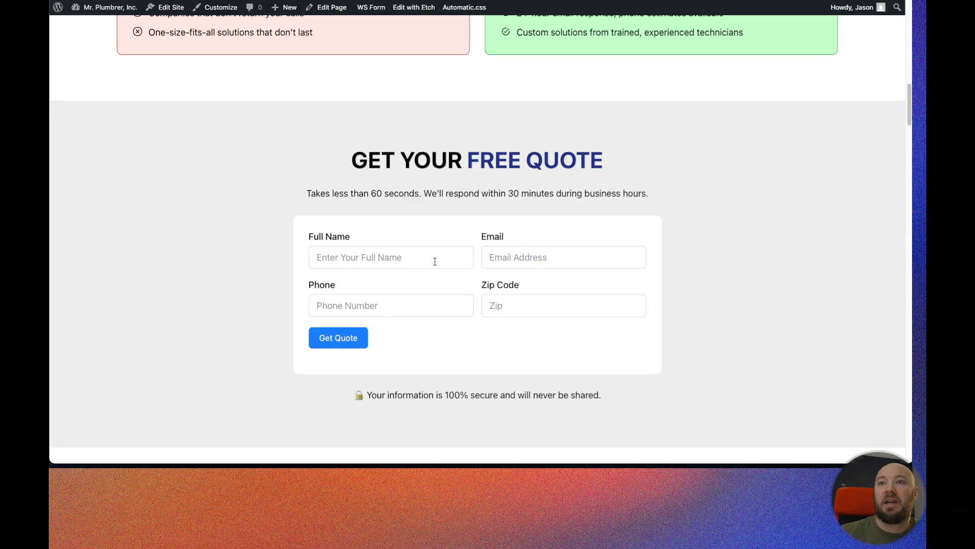
pyautogui.scroll(-3, 432, 263)
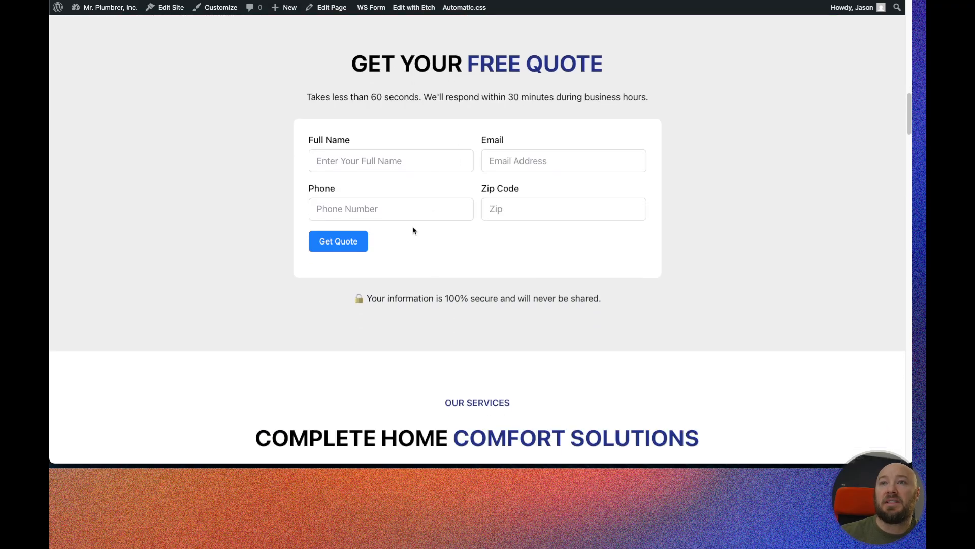
pyautogui.scroll(-10, 416, 239)
pyautogui.scroll(-3, 363, 249)
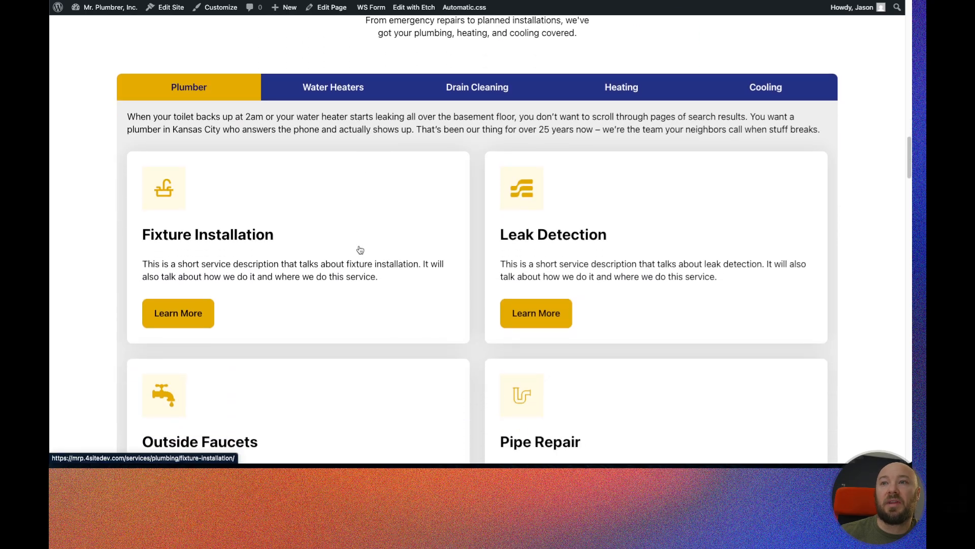
pyautogui.scroll(-7, 363, 247)
pyautogui.scroll(-15, 364, 247)
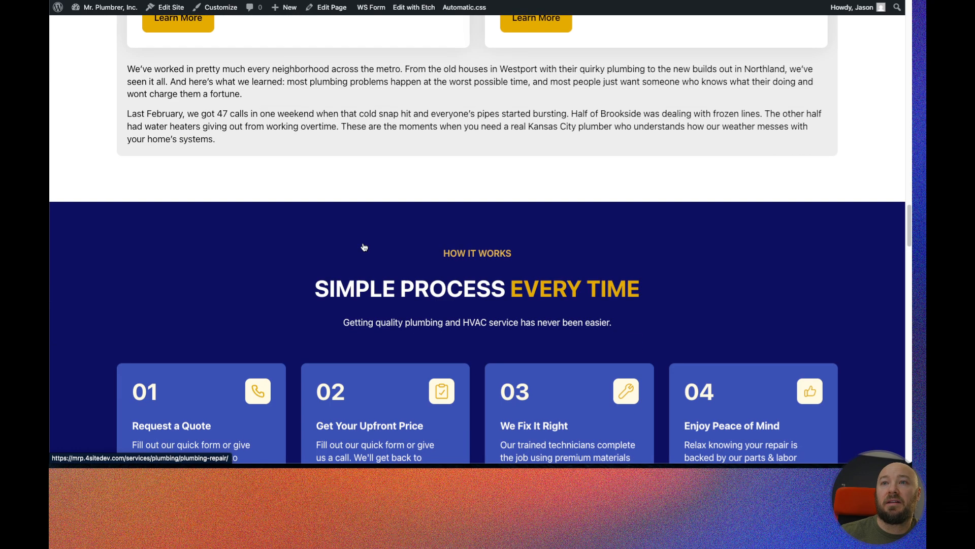
pyautogui.scroll(-5, 363, 243)
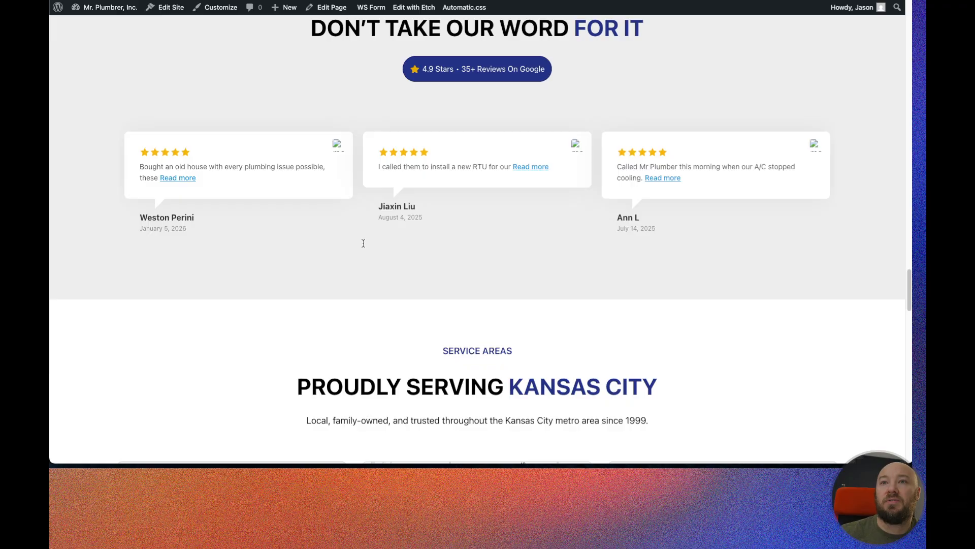
pyautogui.scroll(-6, 363, 244)
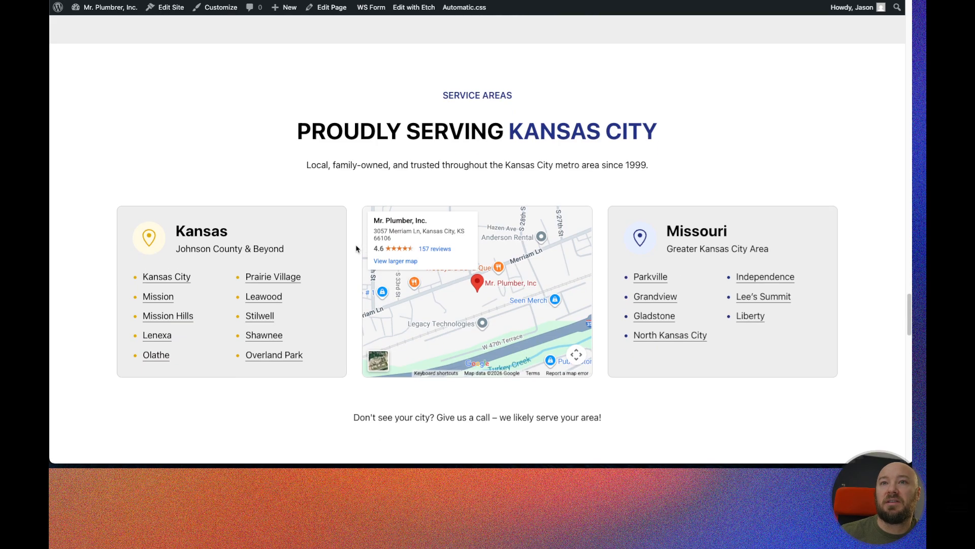
pyautogui.scroll(-12, 361, 244)
pyautogui.scroll(-11, 305, 264)
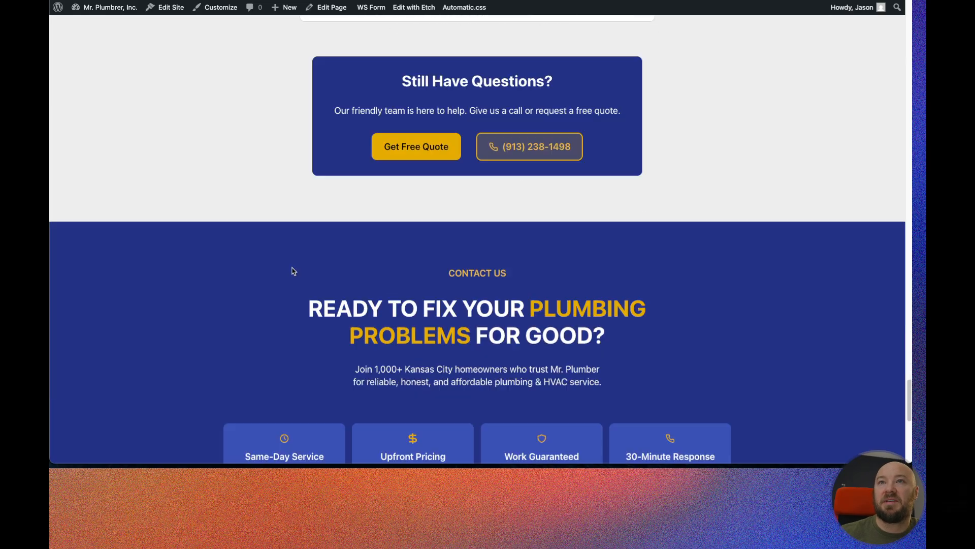
pyautogui.scroll(20, 281, 268)
pyautogui.scroll(20, 281, 268)
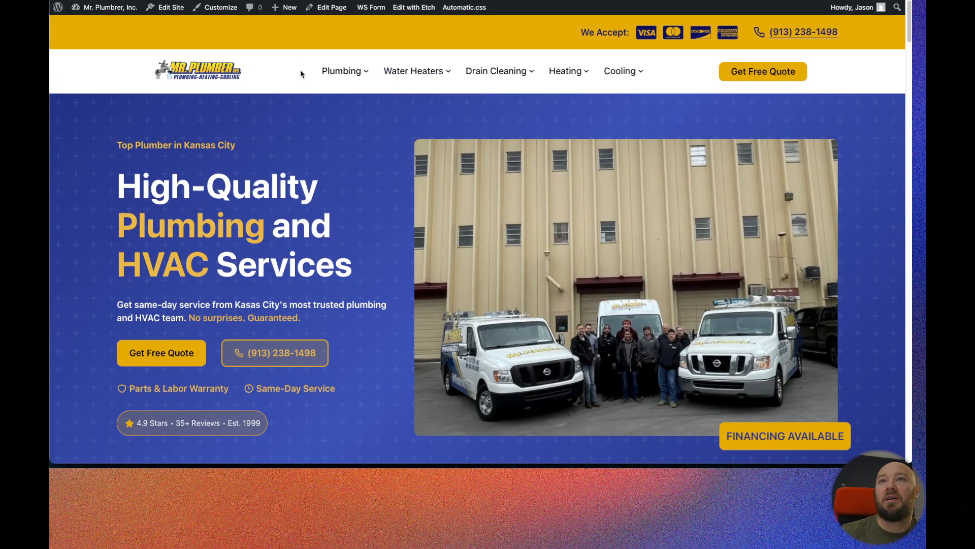
pyautogui.moveTo(341, 72)
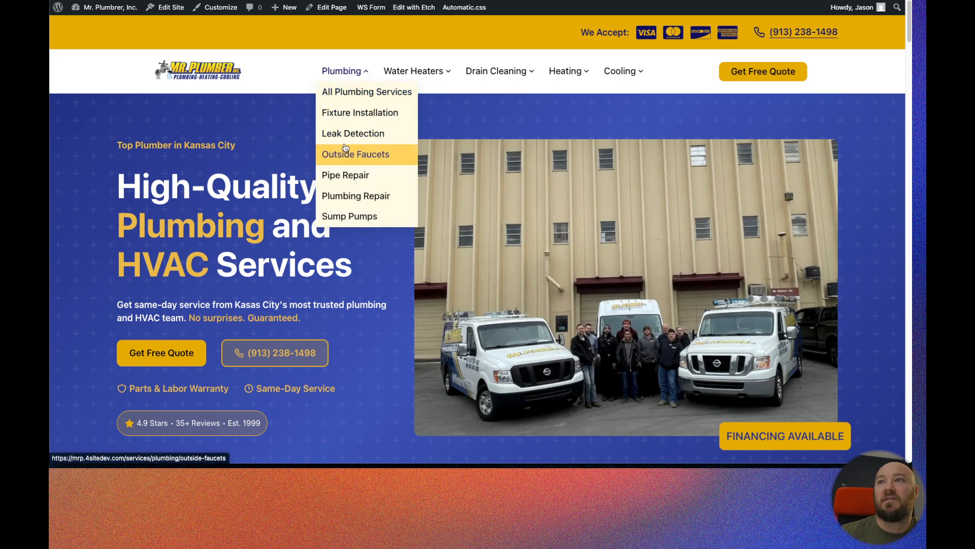